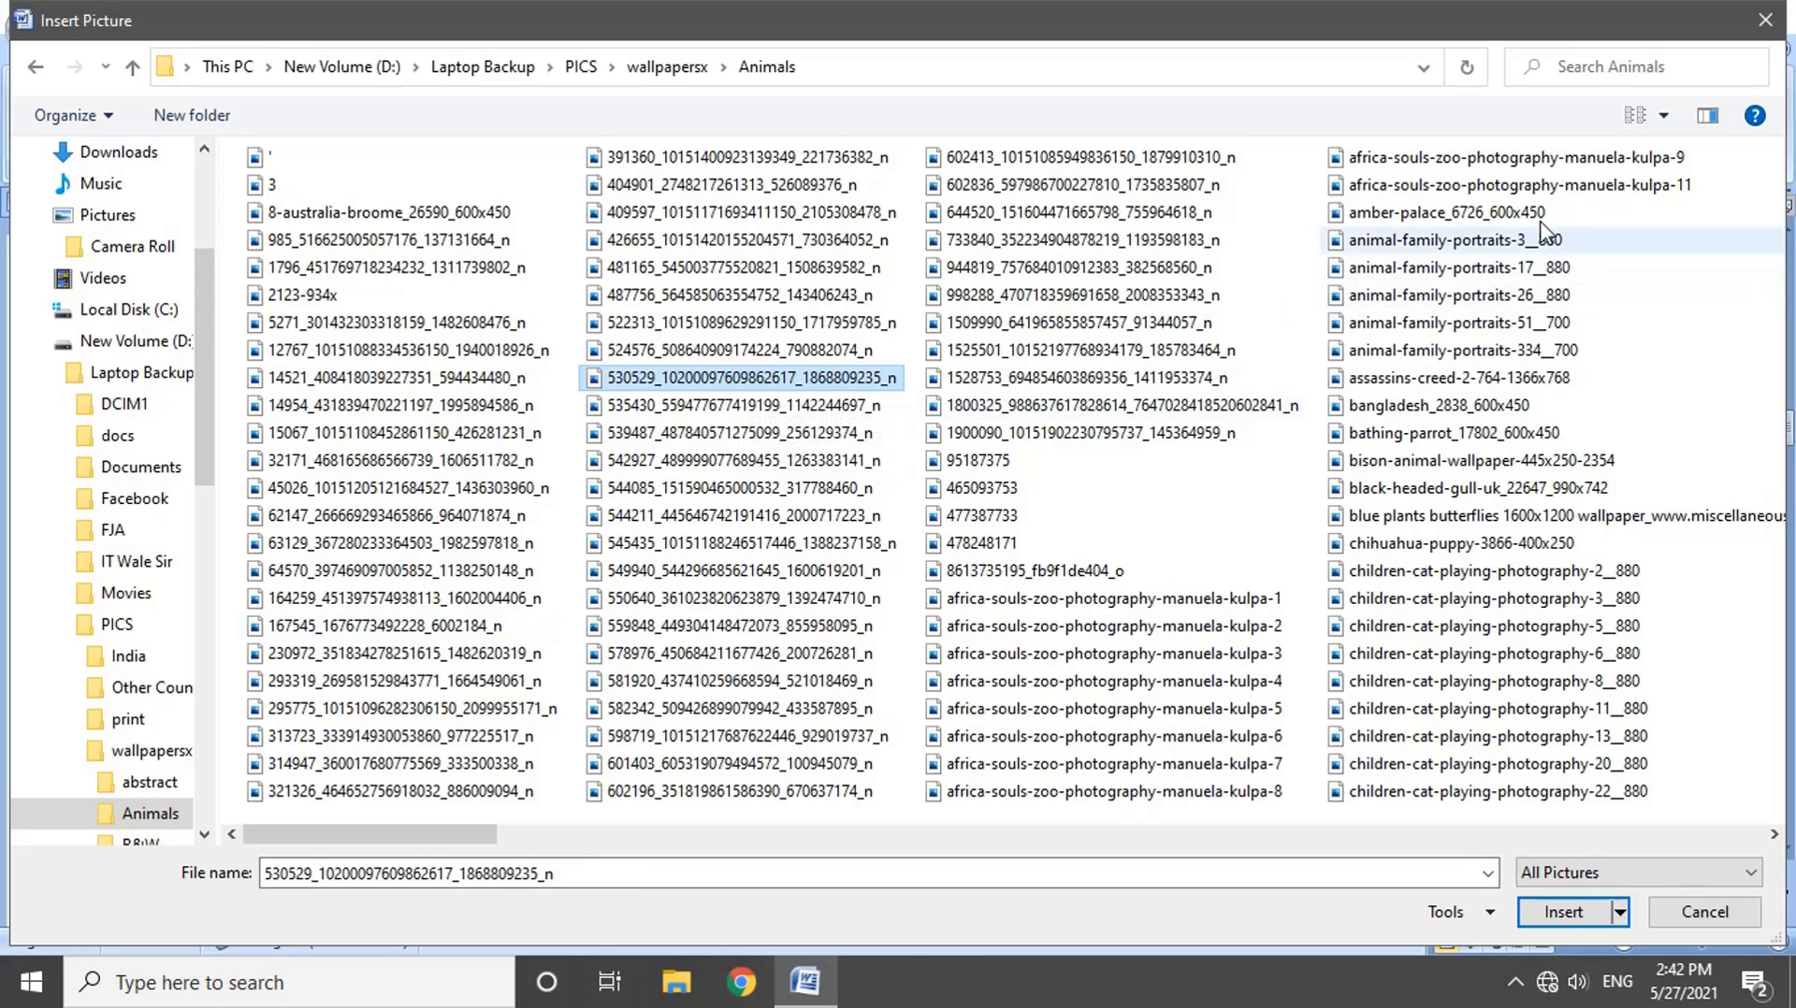
Step: Show the files in the Animals folder as large icons
left_click(1664, 120)
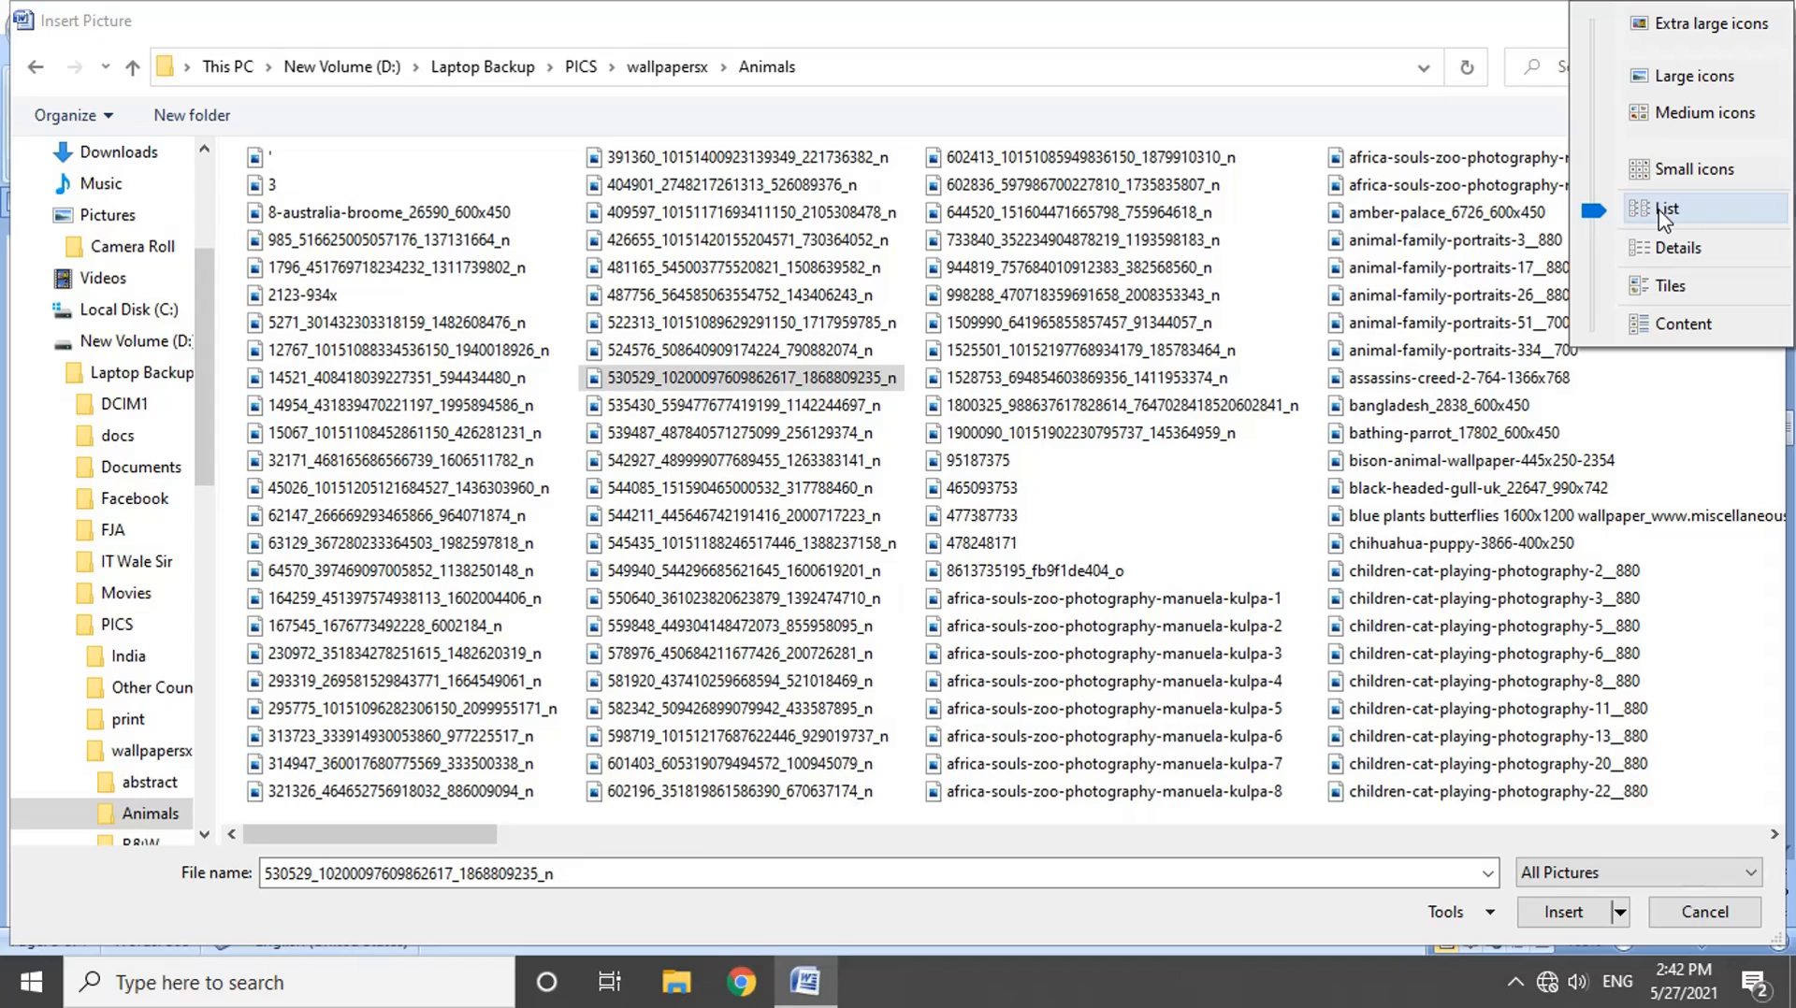
left_click(1671, 78)
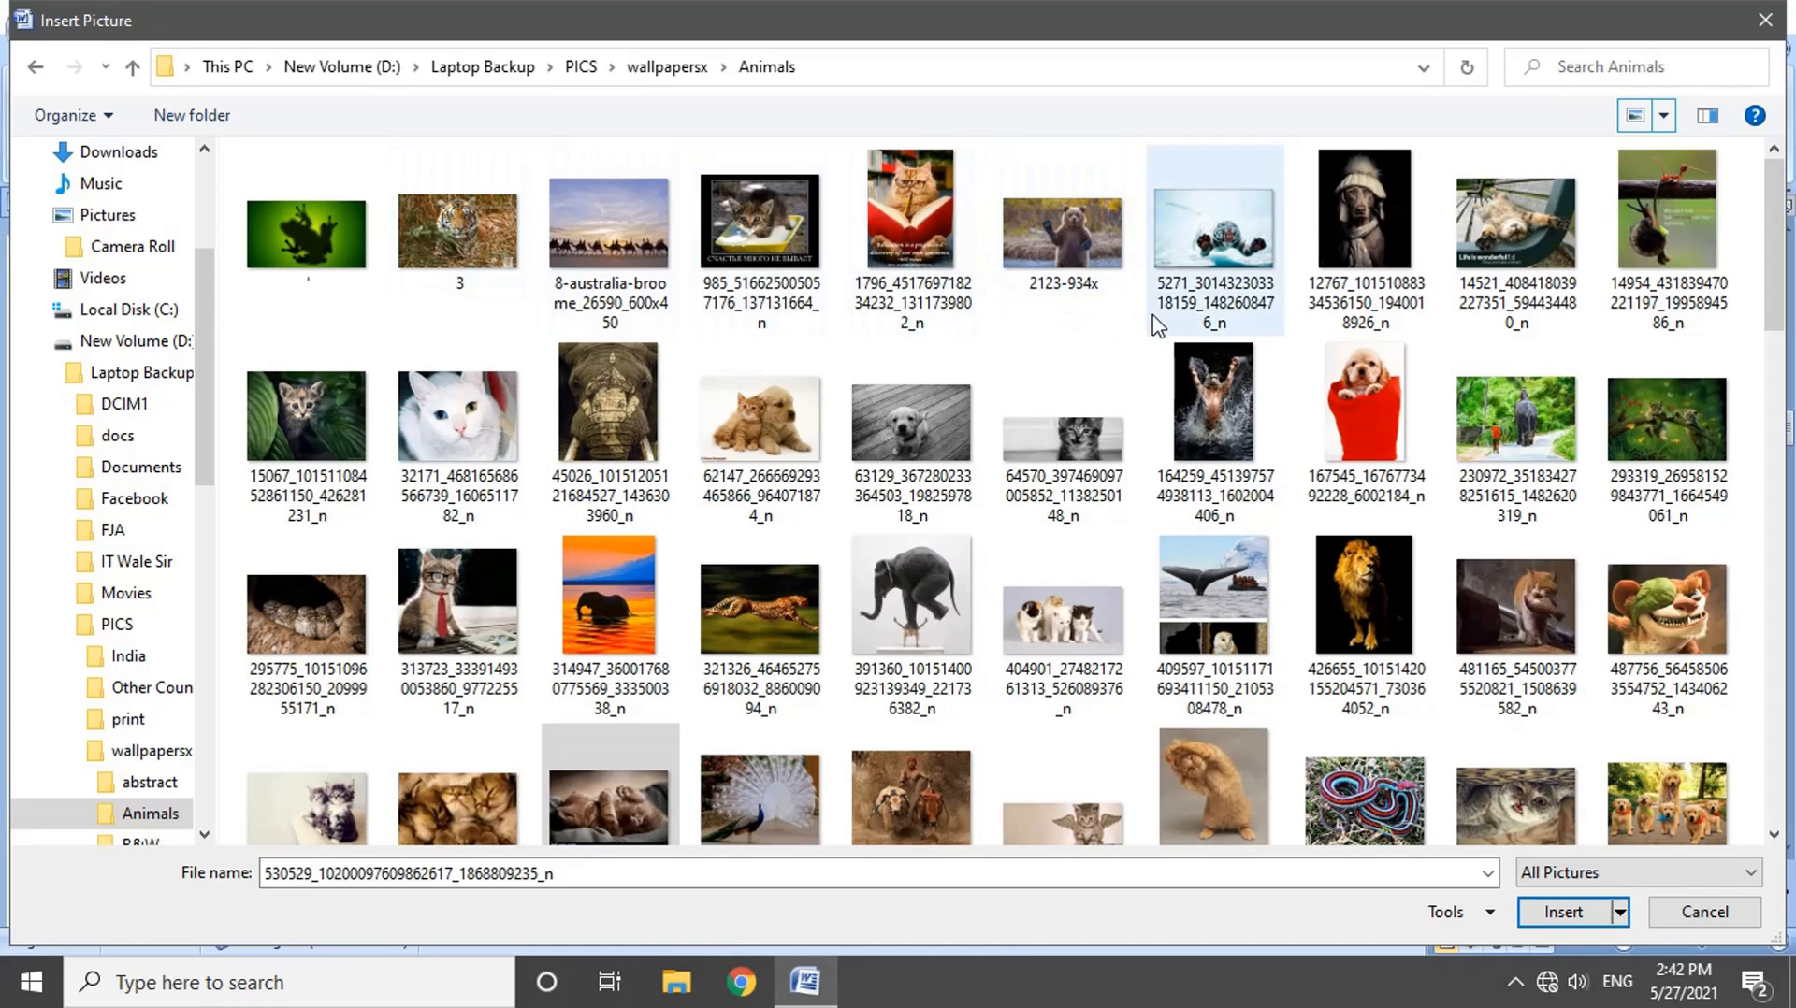
left_click(1663, 115)
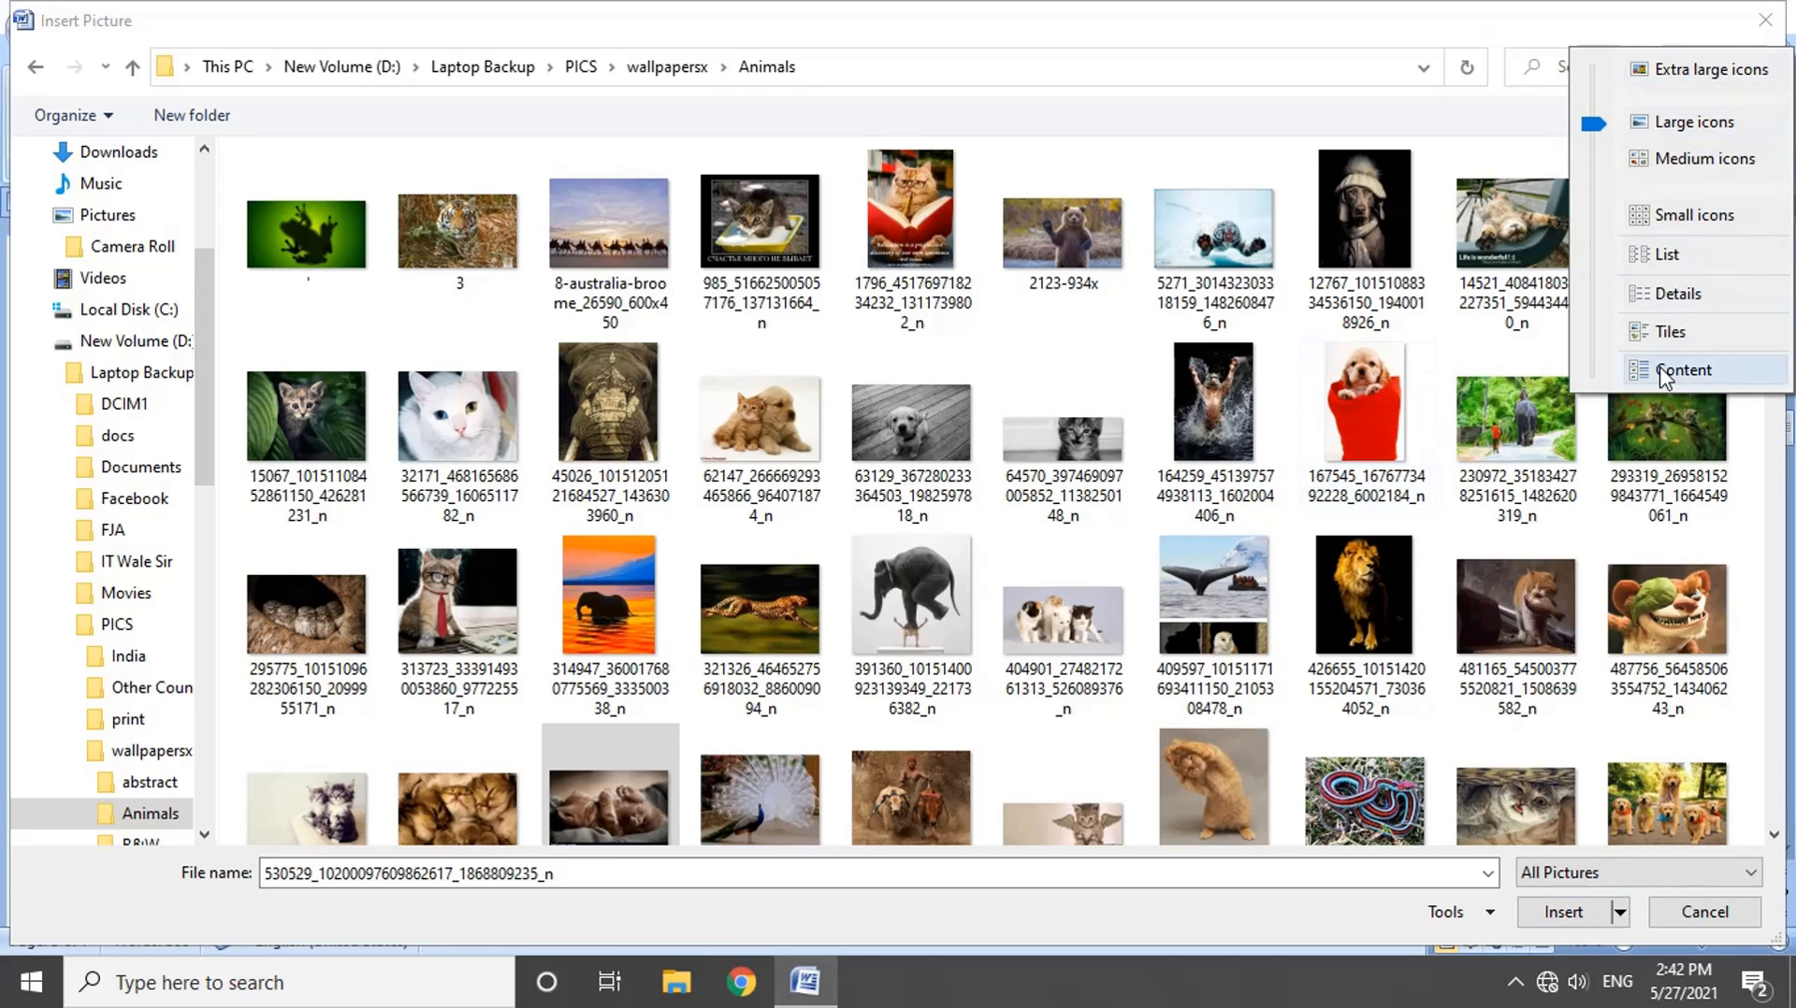
left_click(1599, 138)
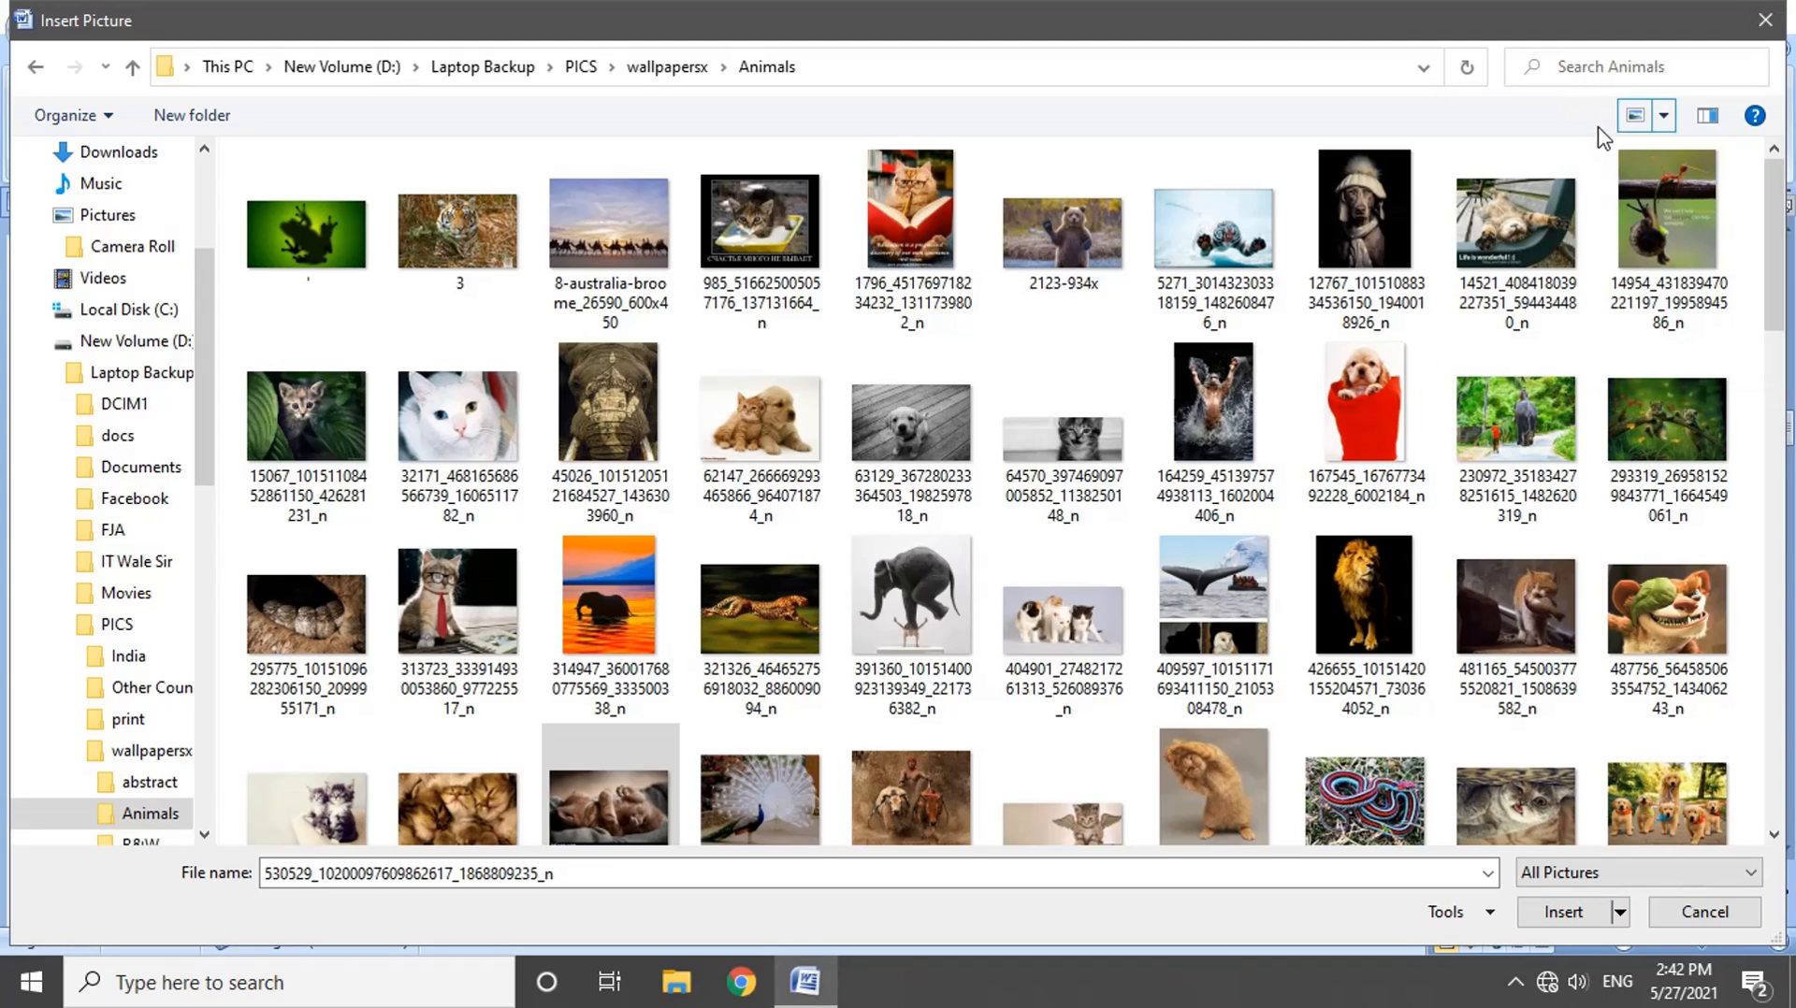
left_click(1662, 115)
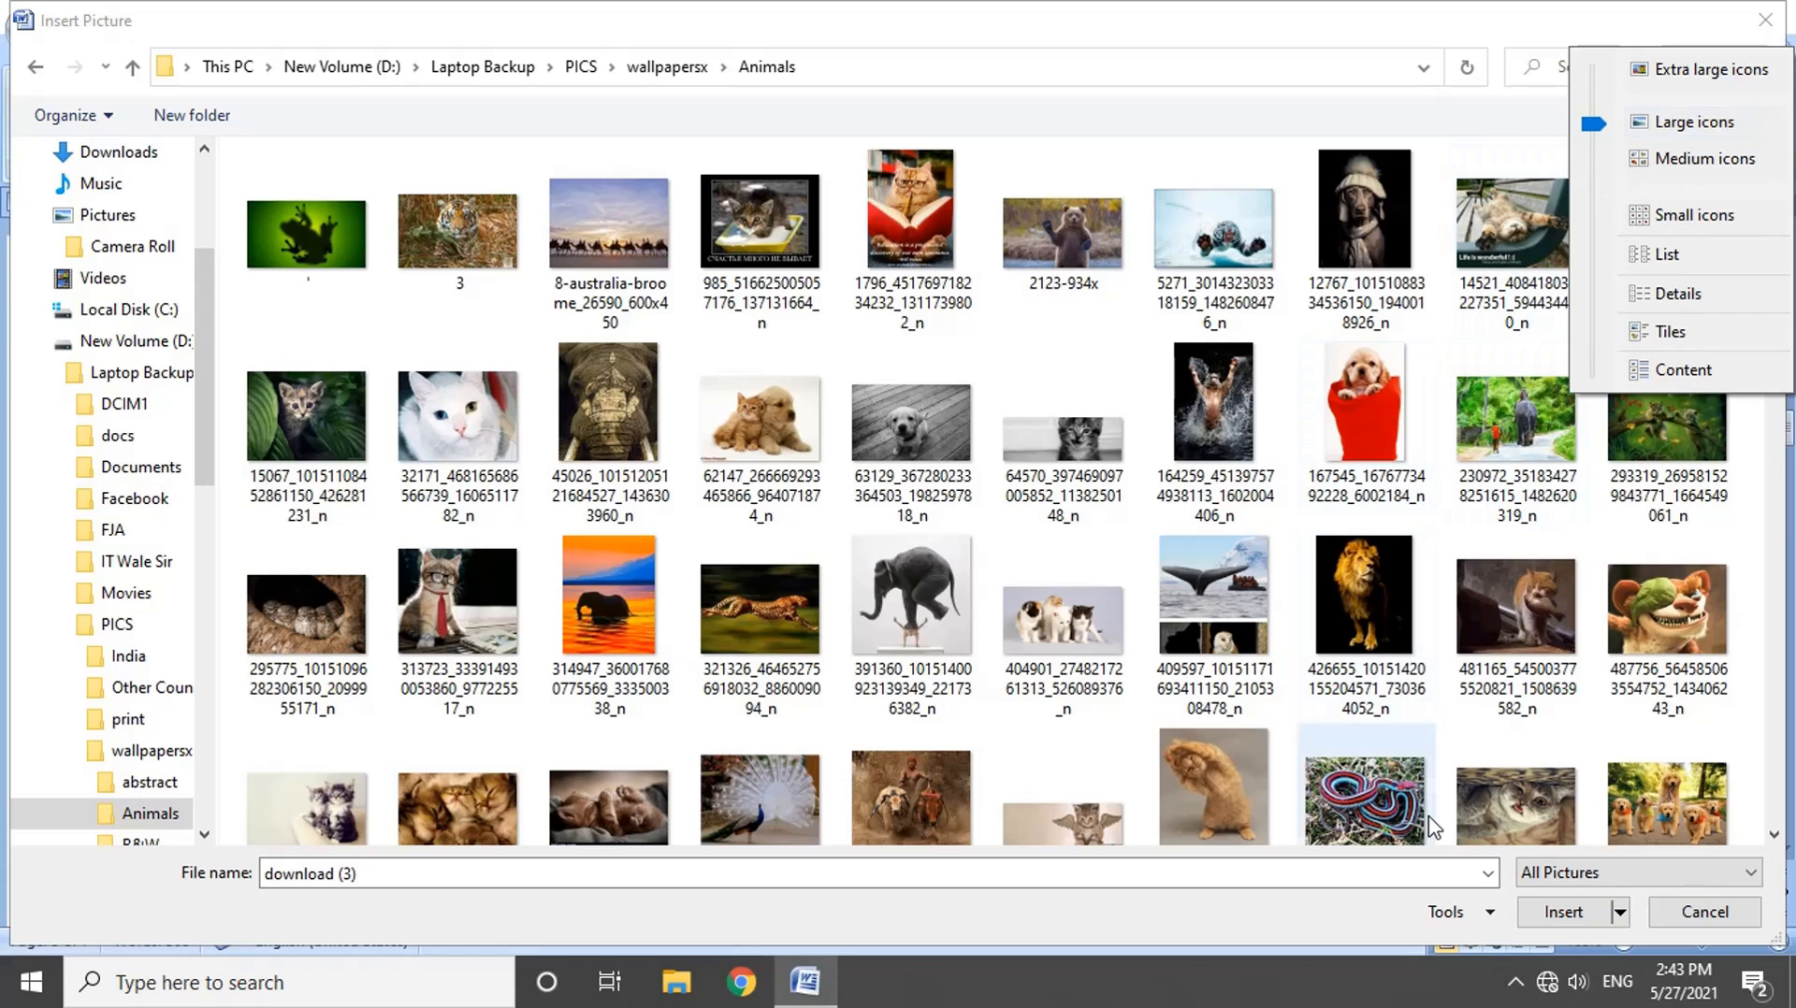
left_click(1580, 888)
Step: Switch the file type filter to All Files to select the zzzzzzz document, and return the filter to All Pictures
left_click(1586, 885)
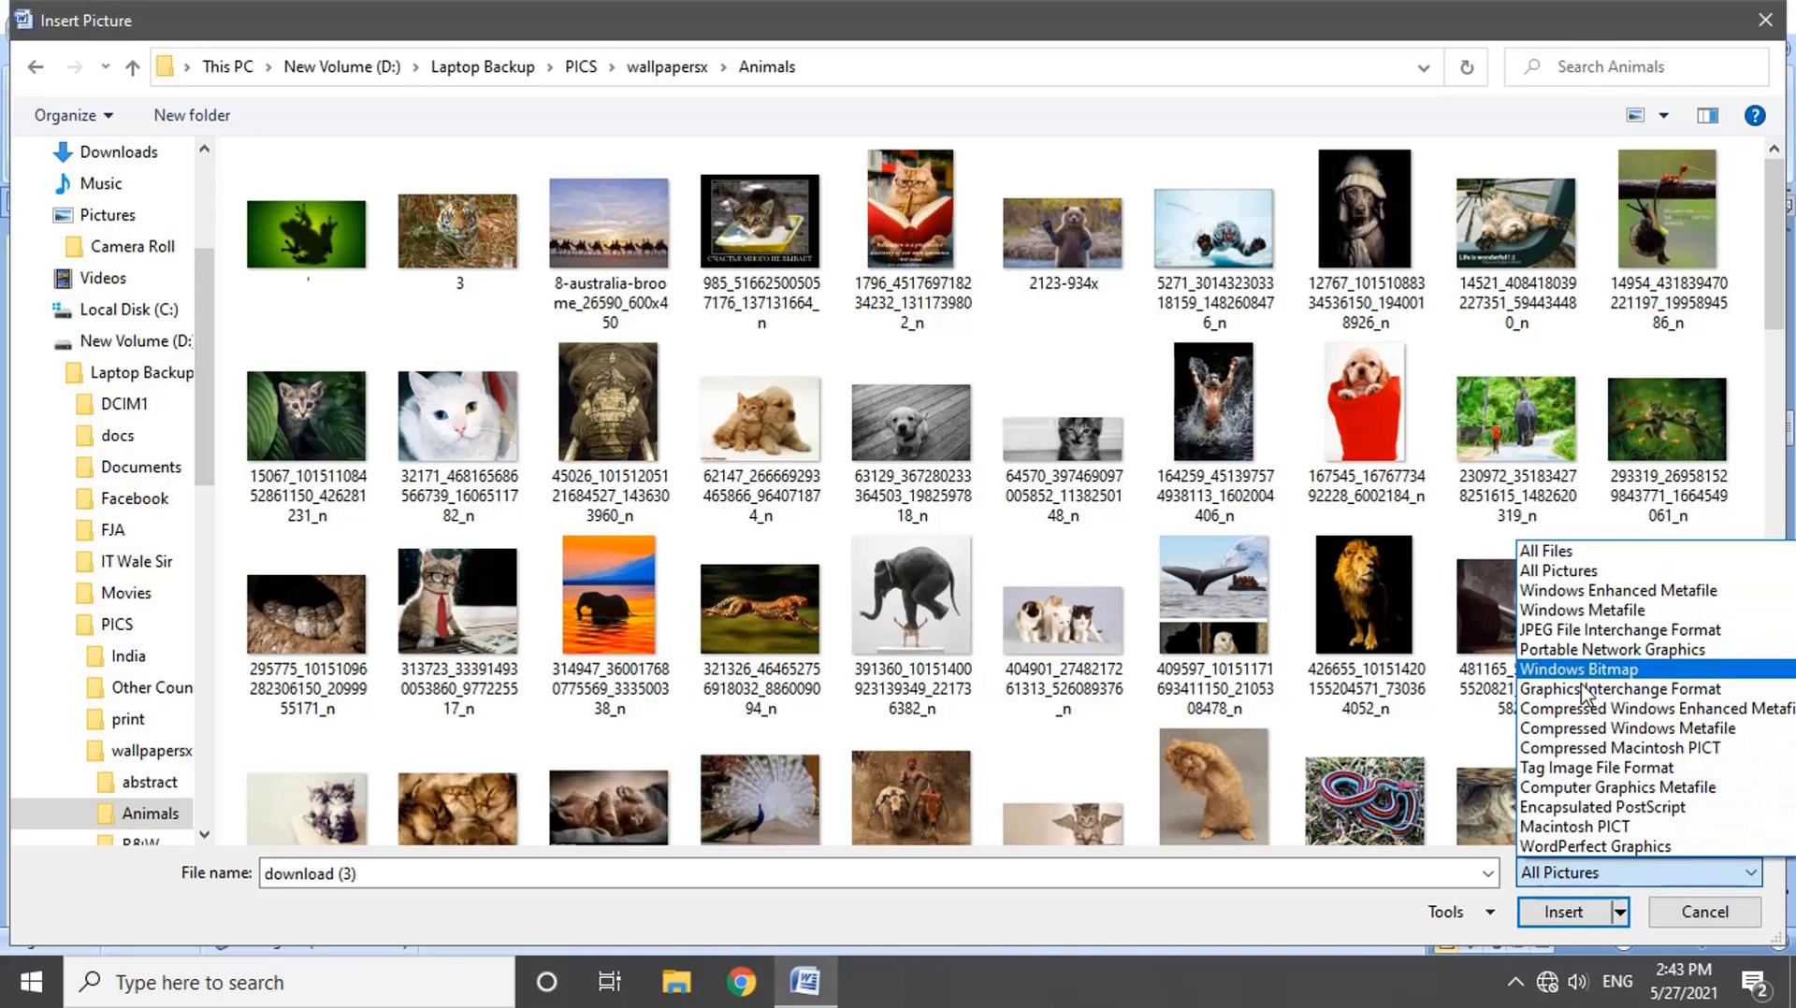
left_click(1590, 552)
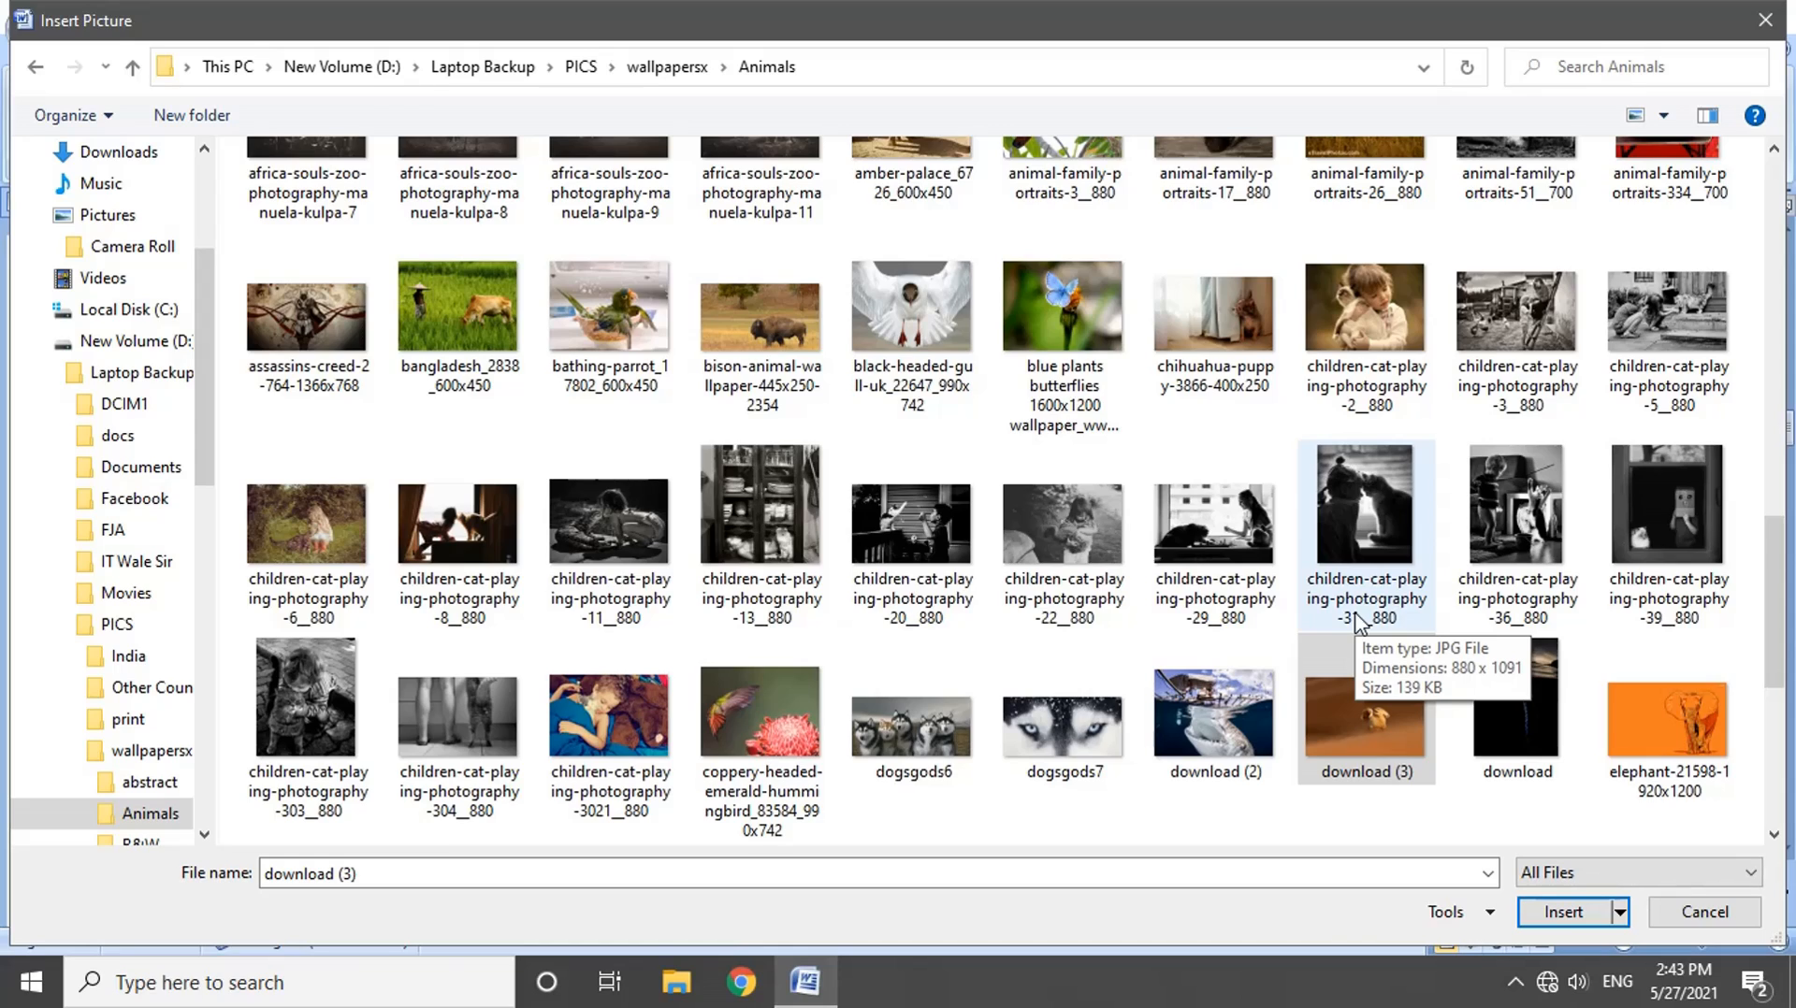
scroll(1358, 621, "down", 3)
left_click(761, 734)
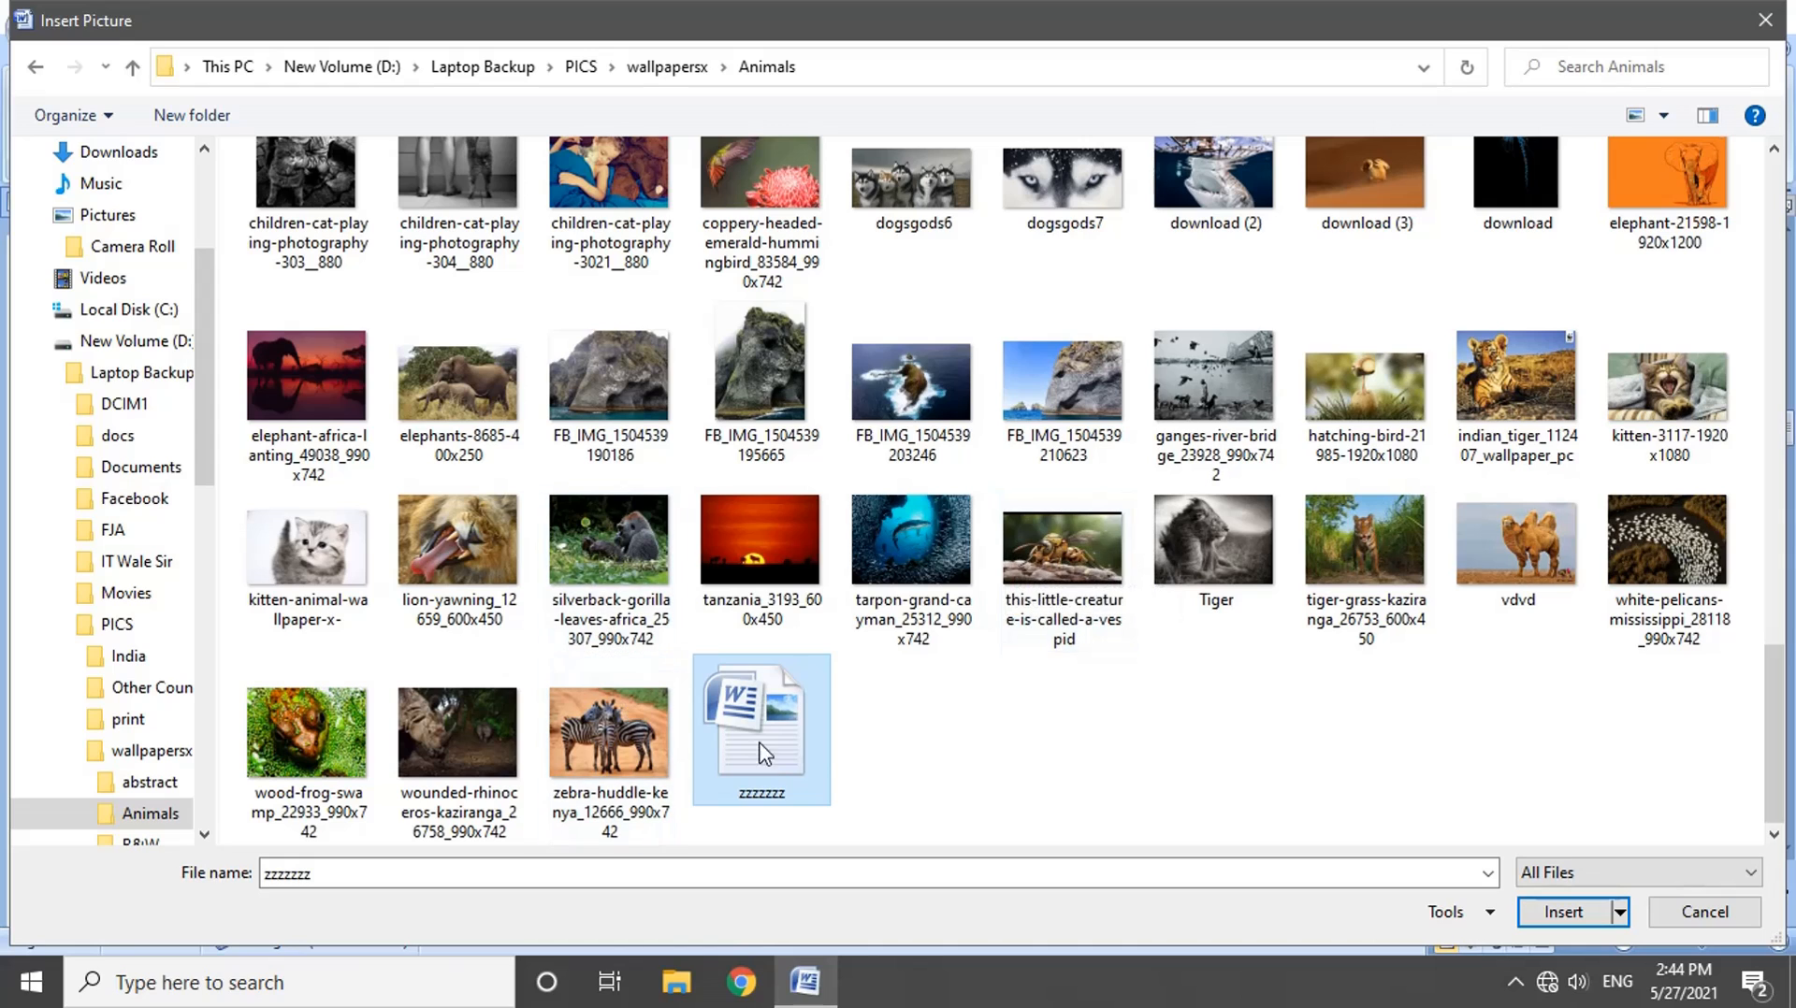
left_click(1609, 873)
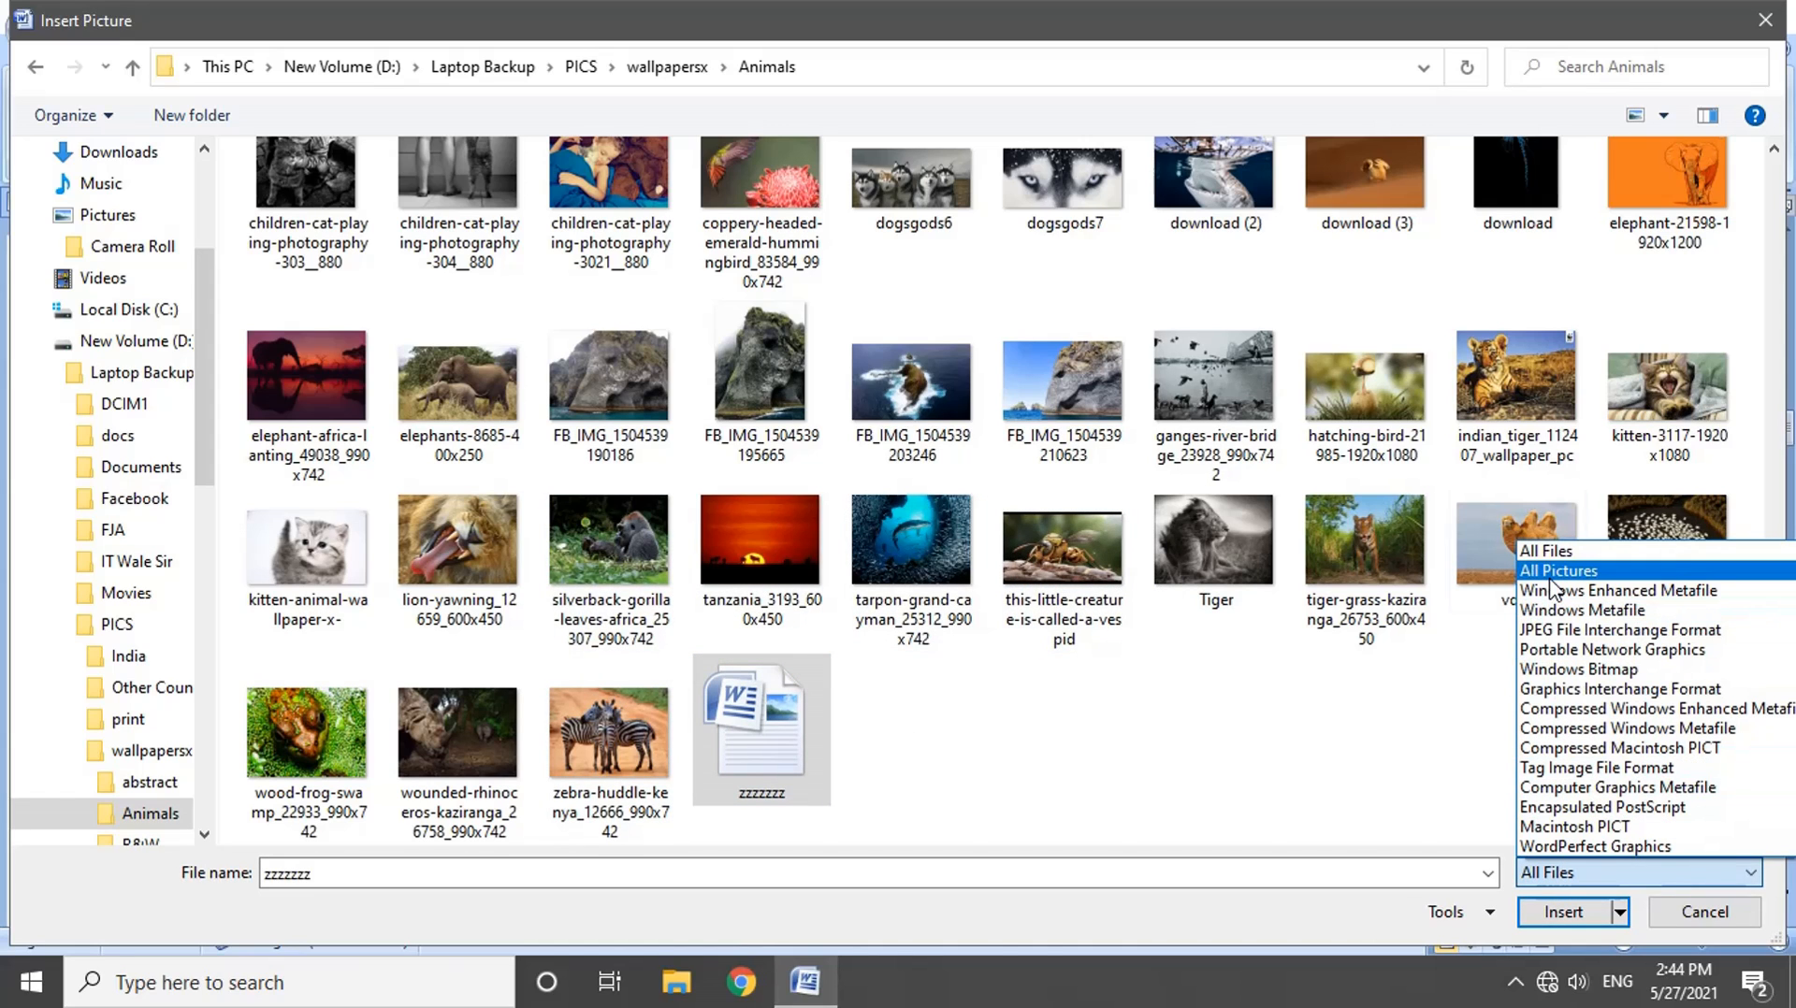
left_click(1550, 579)
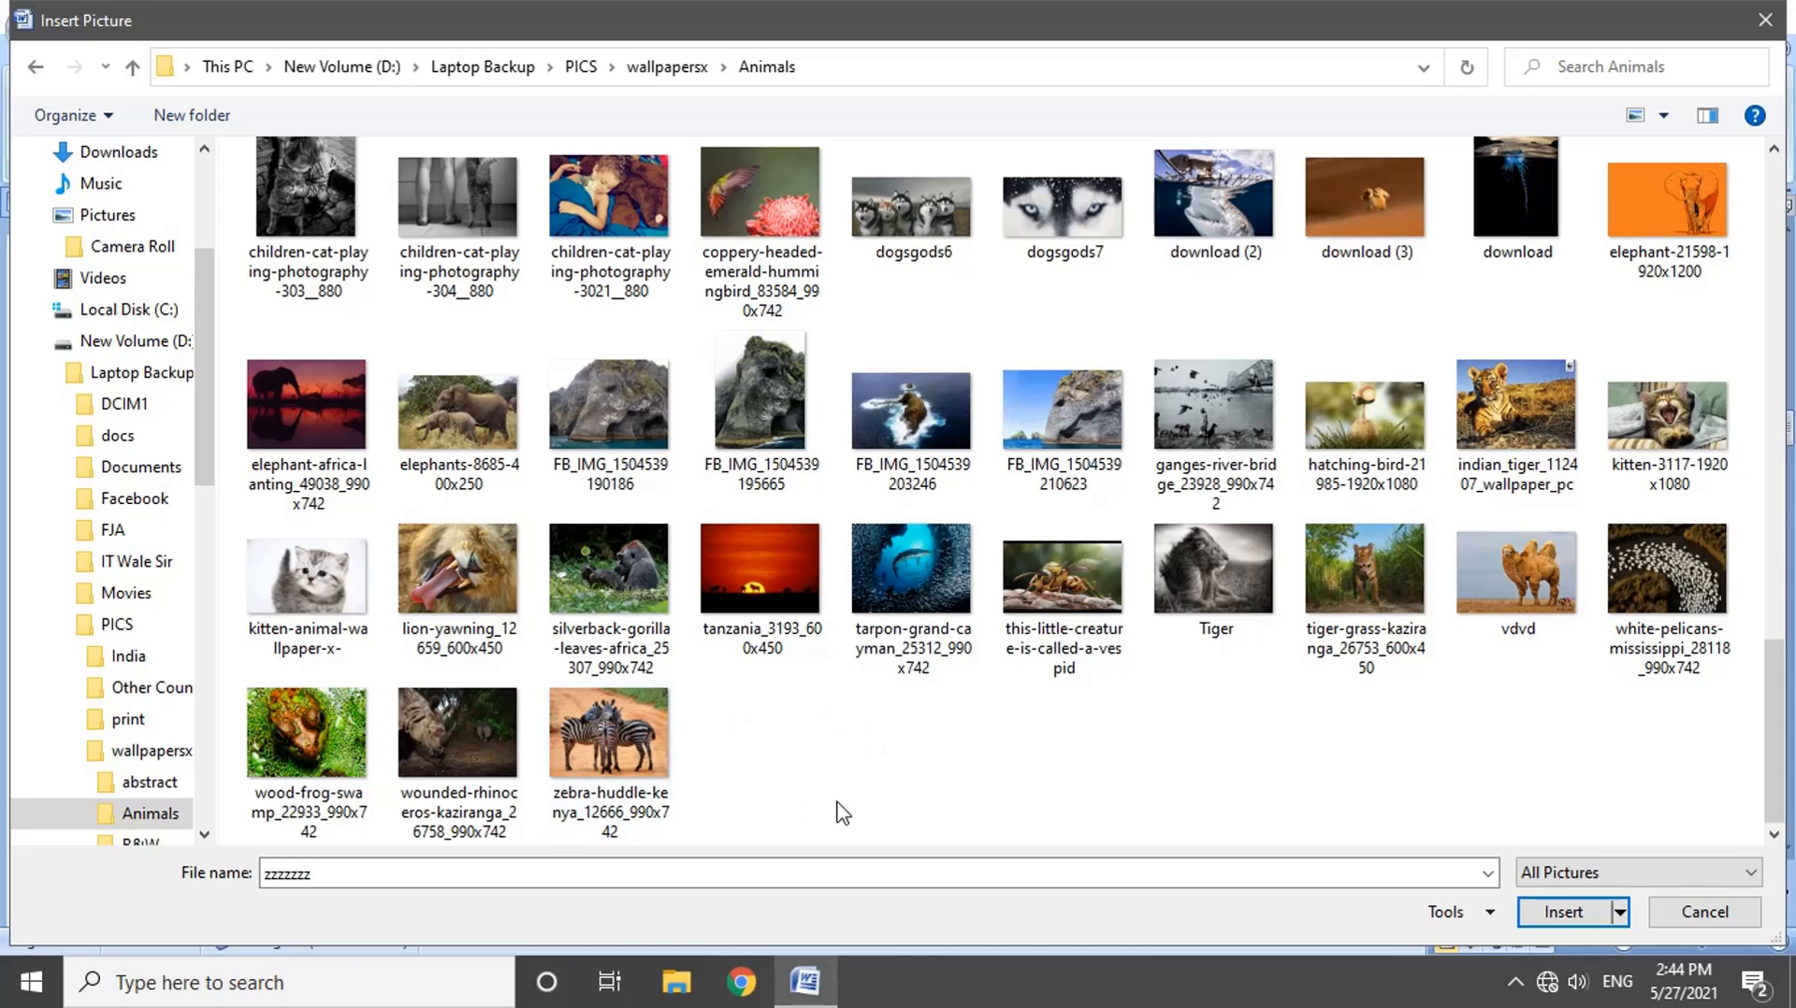
Step: Filter the folder to JPEG File Interchange Format and look through the listed pictures
left_click(1635, 882)
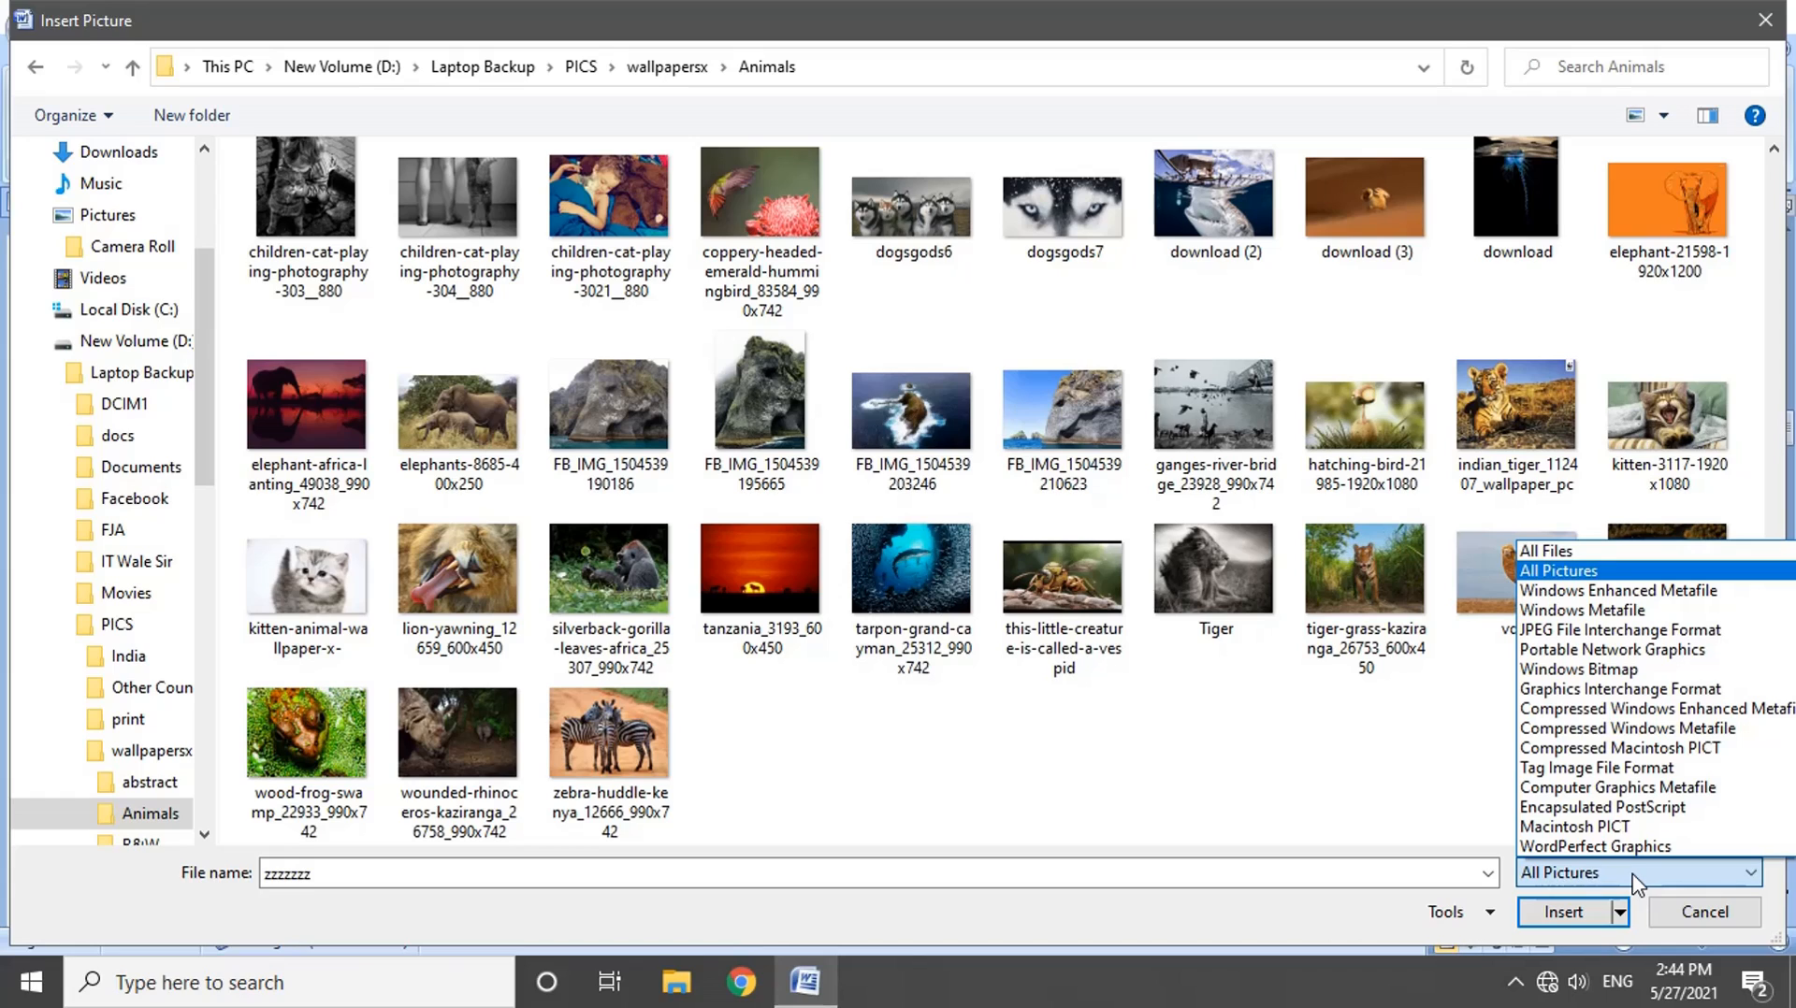
left_click(1558, 632)
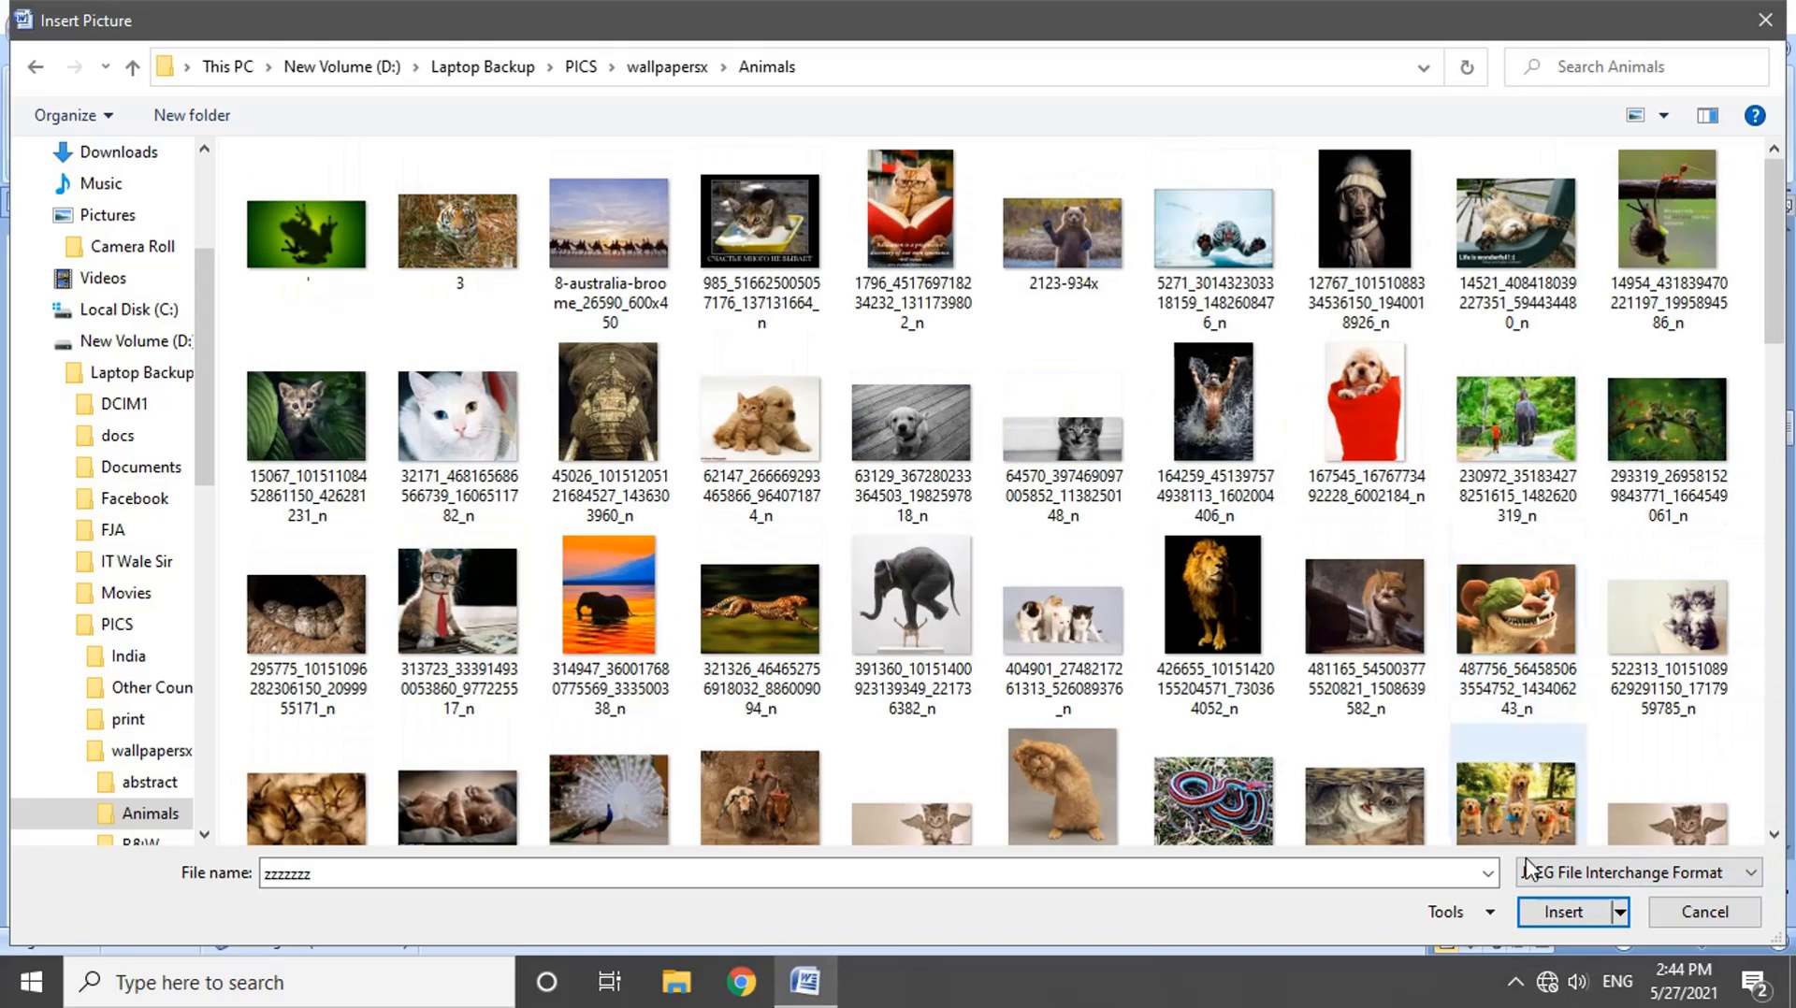
scroll(891, 666, "down", 10)
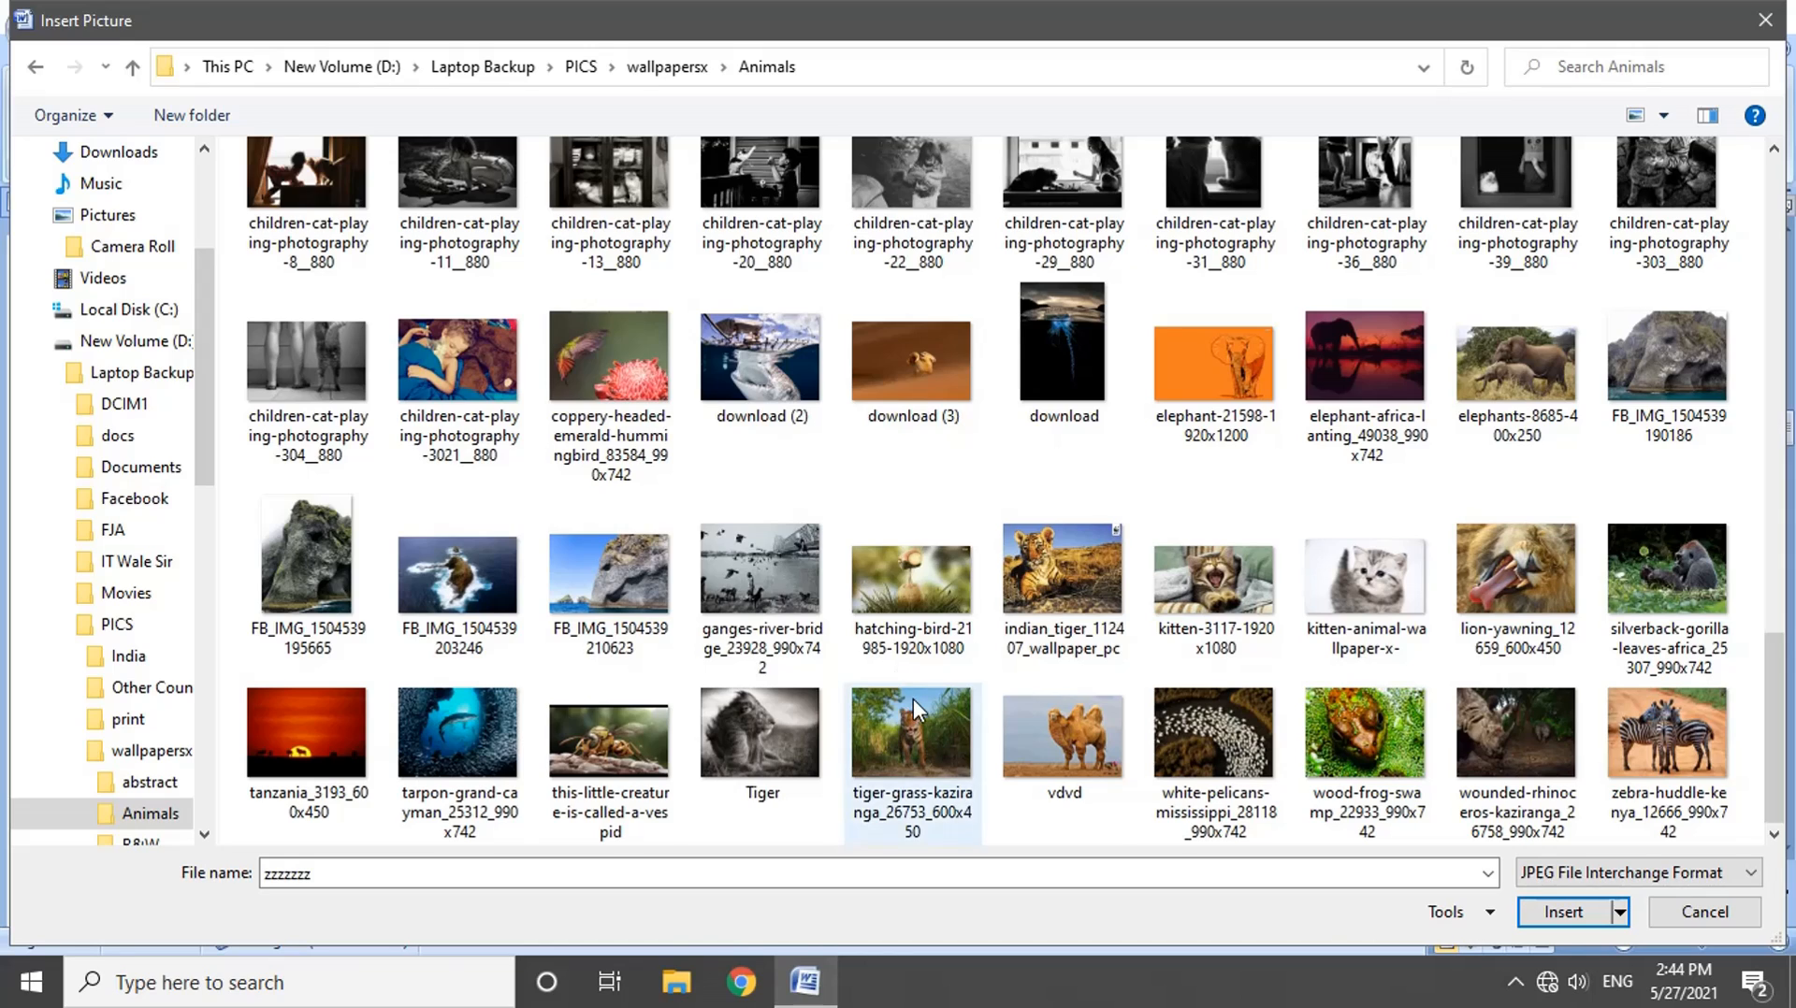
scroll(913, 699, "up", 10)
Step: Filter the folder to Graphics Interchange Format, and set the filter back to All Pictures
left_click(1692, 872)
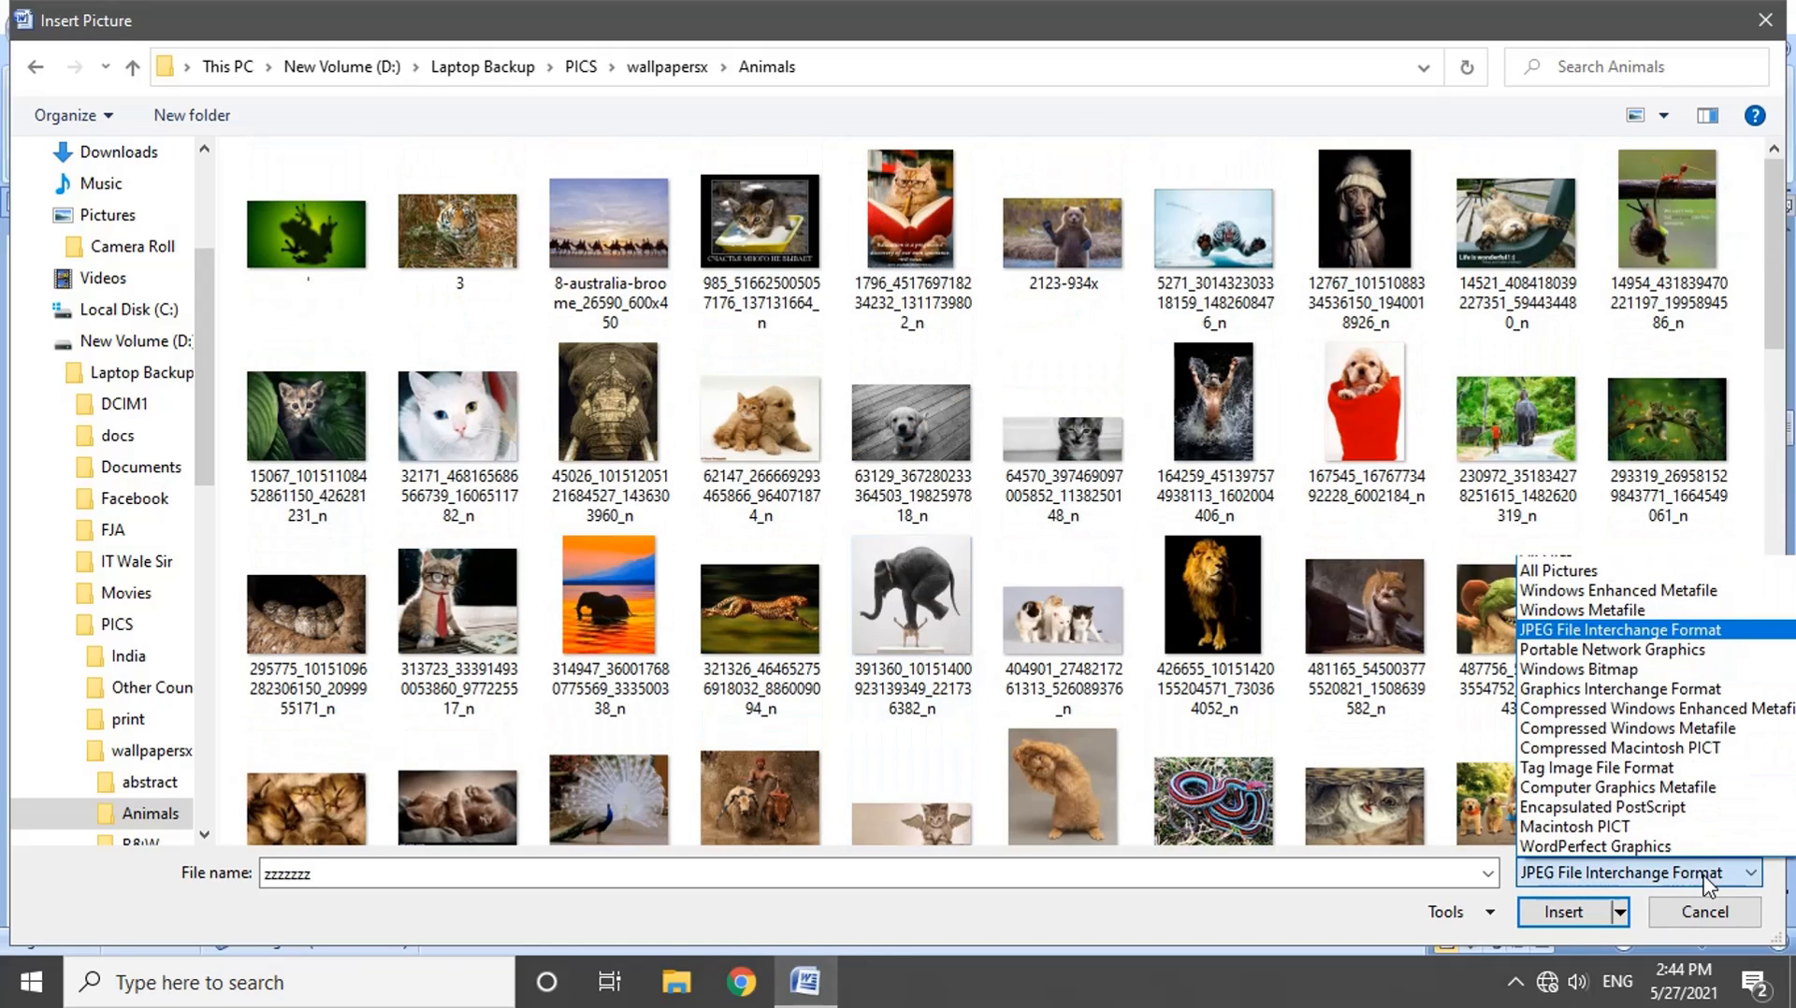
left_click(1637, 692)
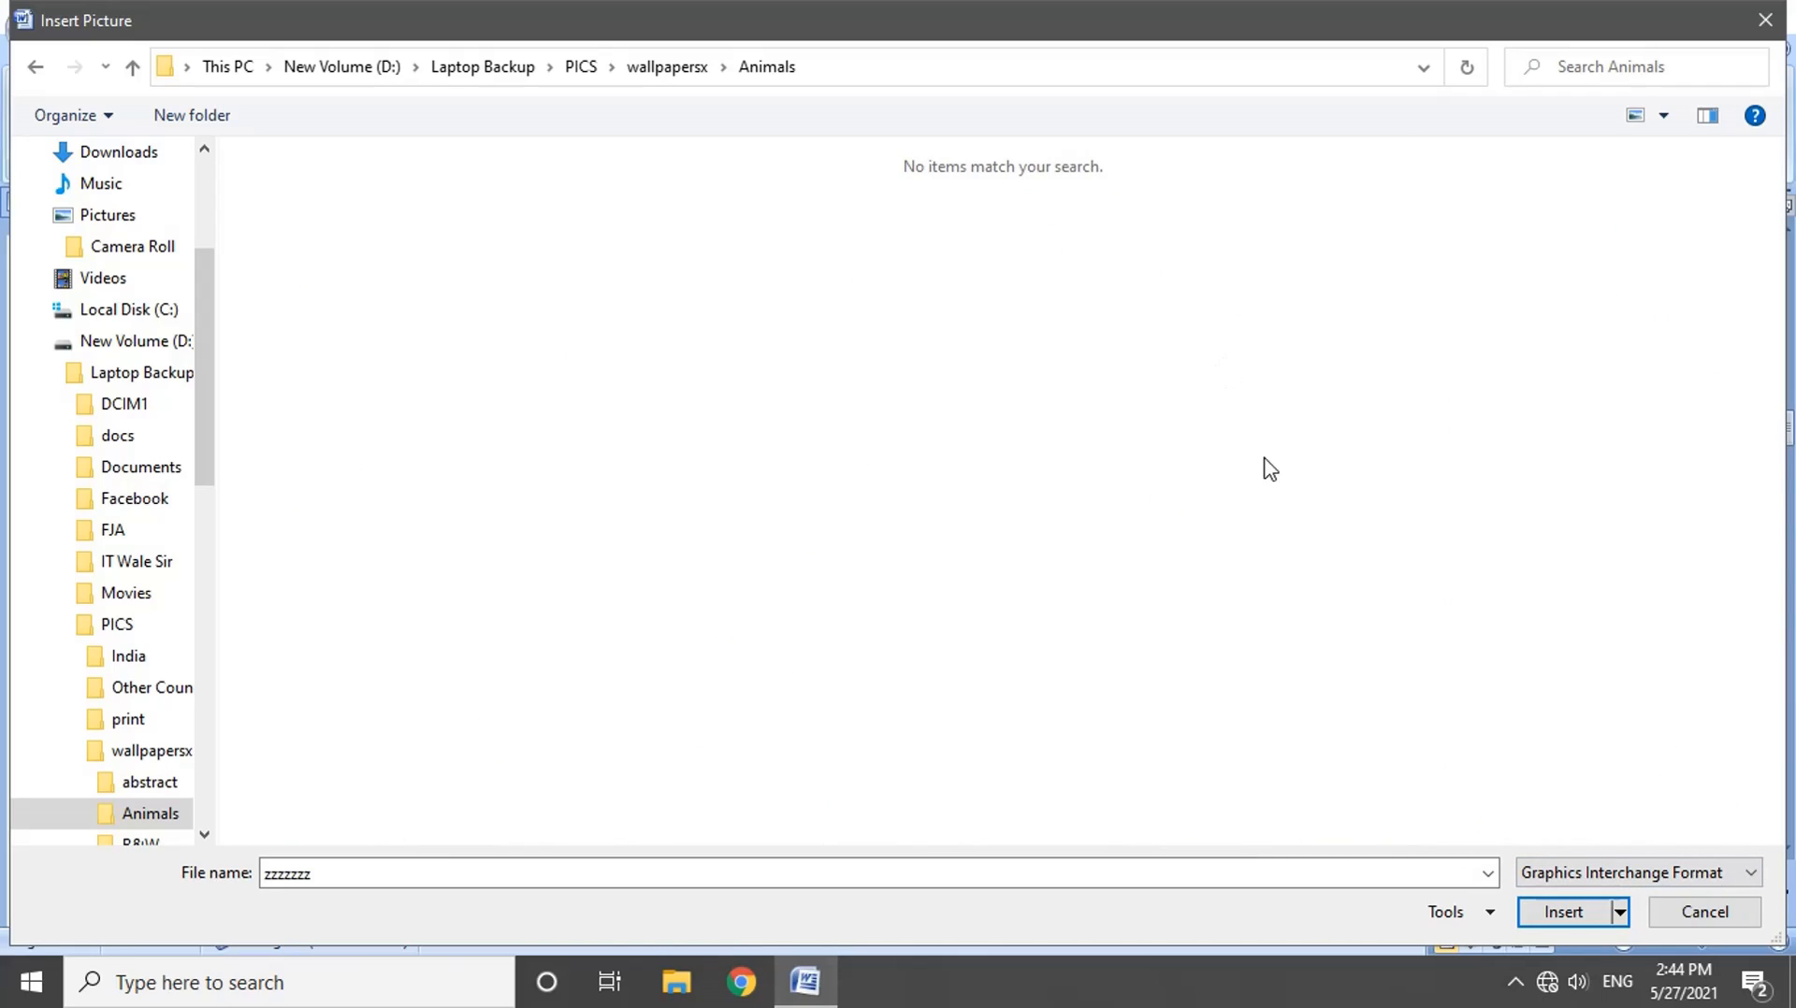
left_click(1646, 873)
left_click(1580, 573)
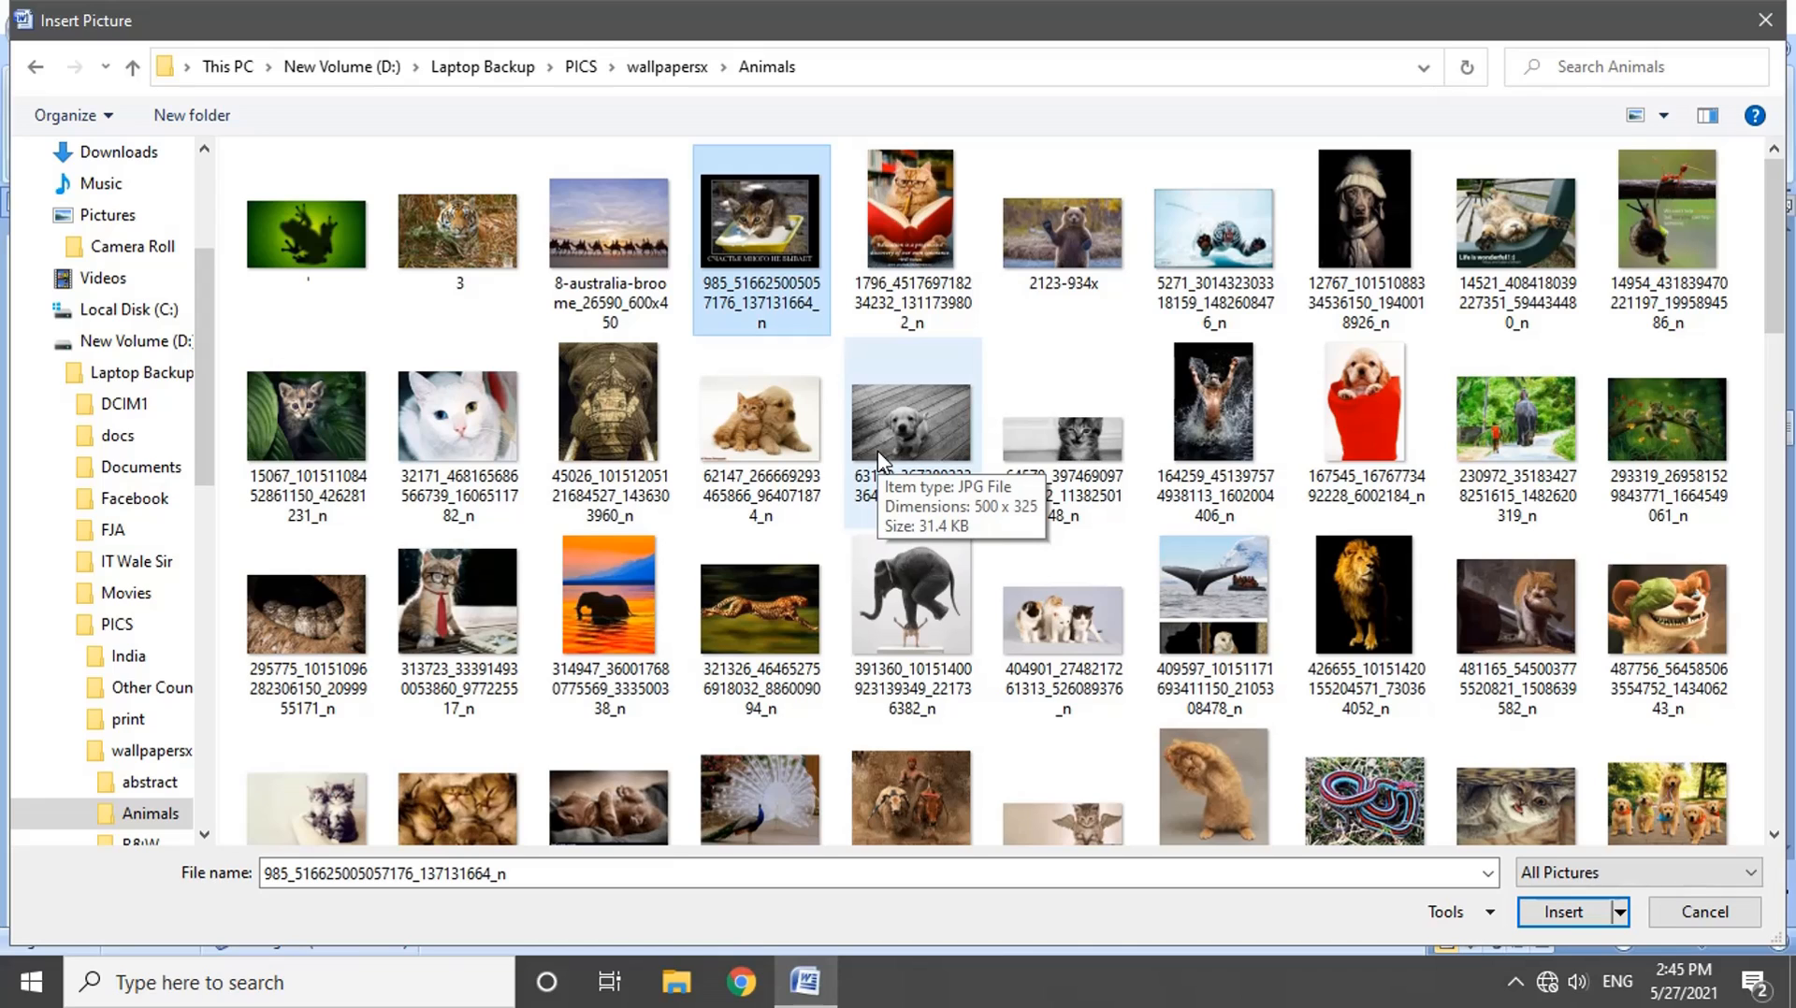
Step: Jump through the file names starting with "e" to select elephants-8685-400x250
key("e")
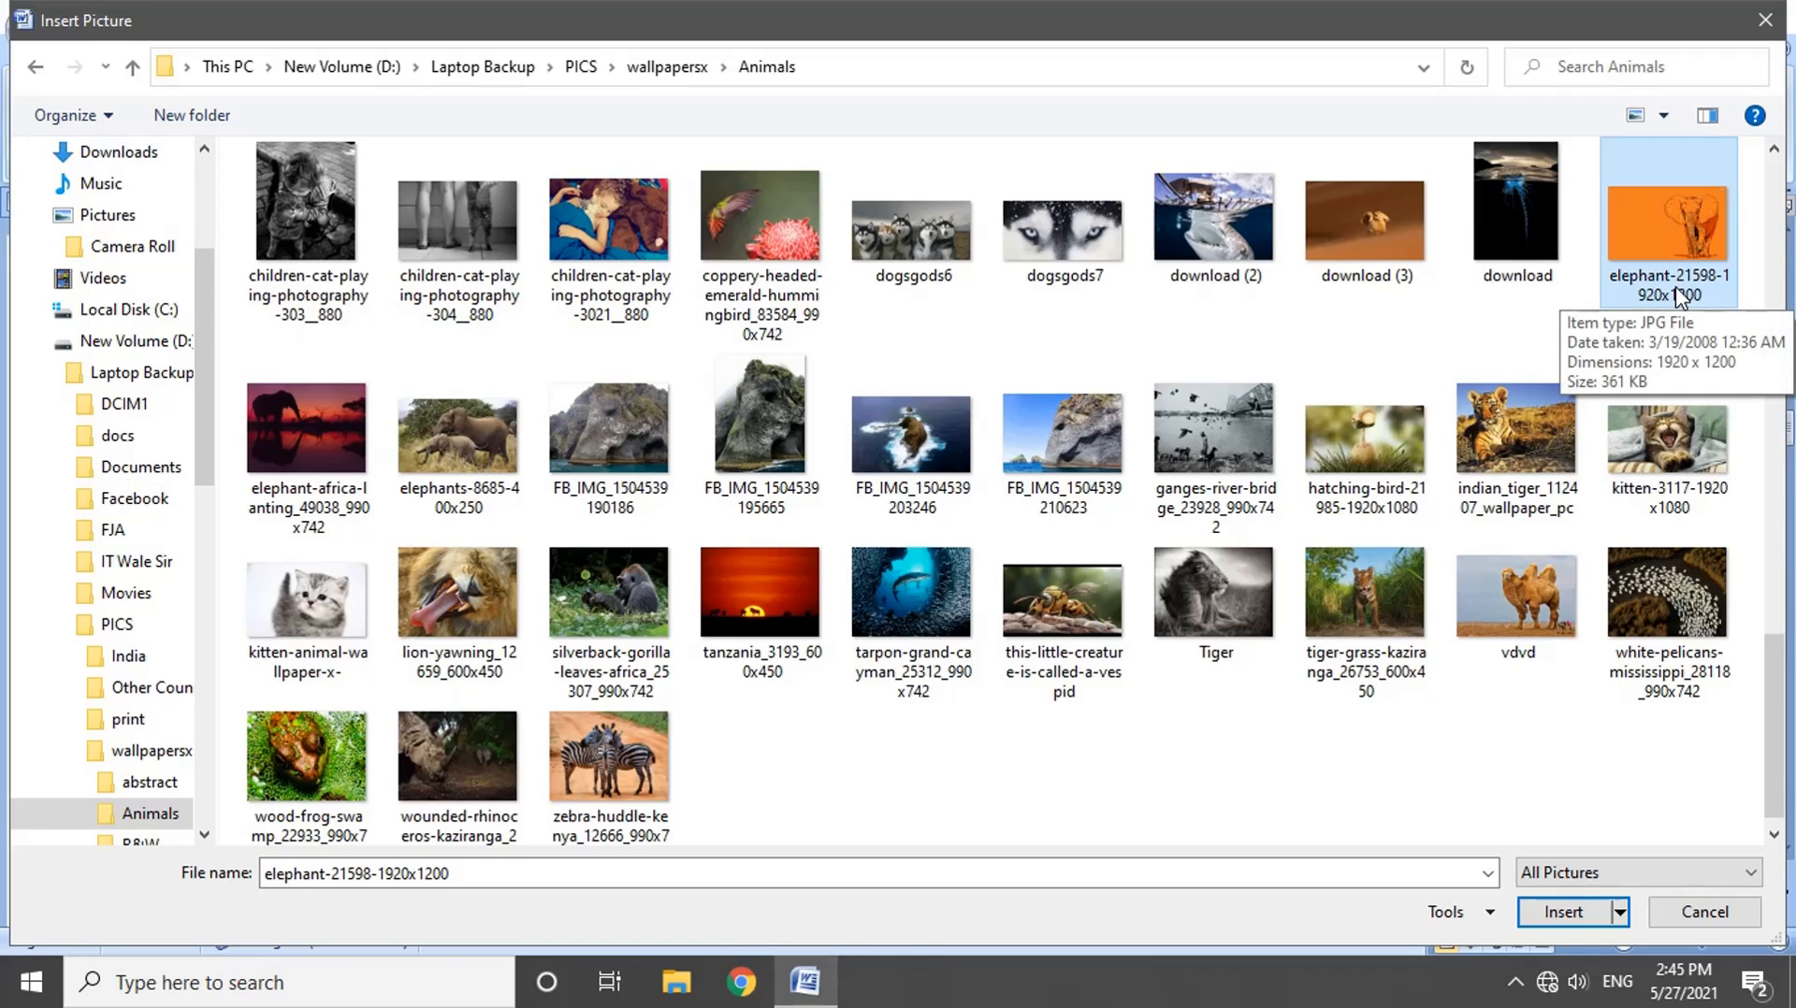
key("e")
key("e")
key("e")
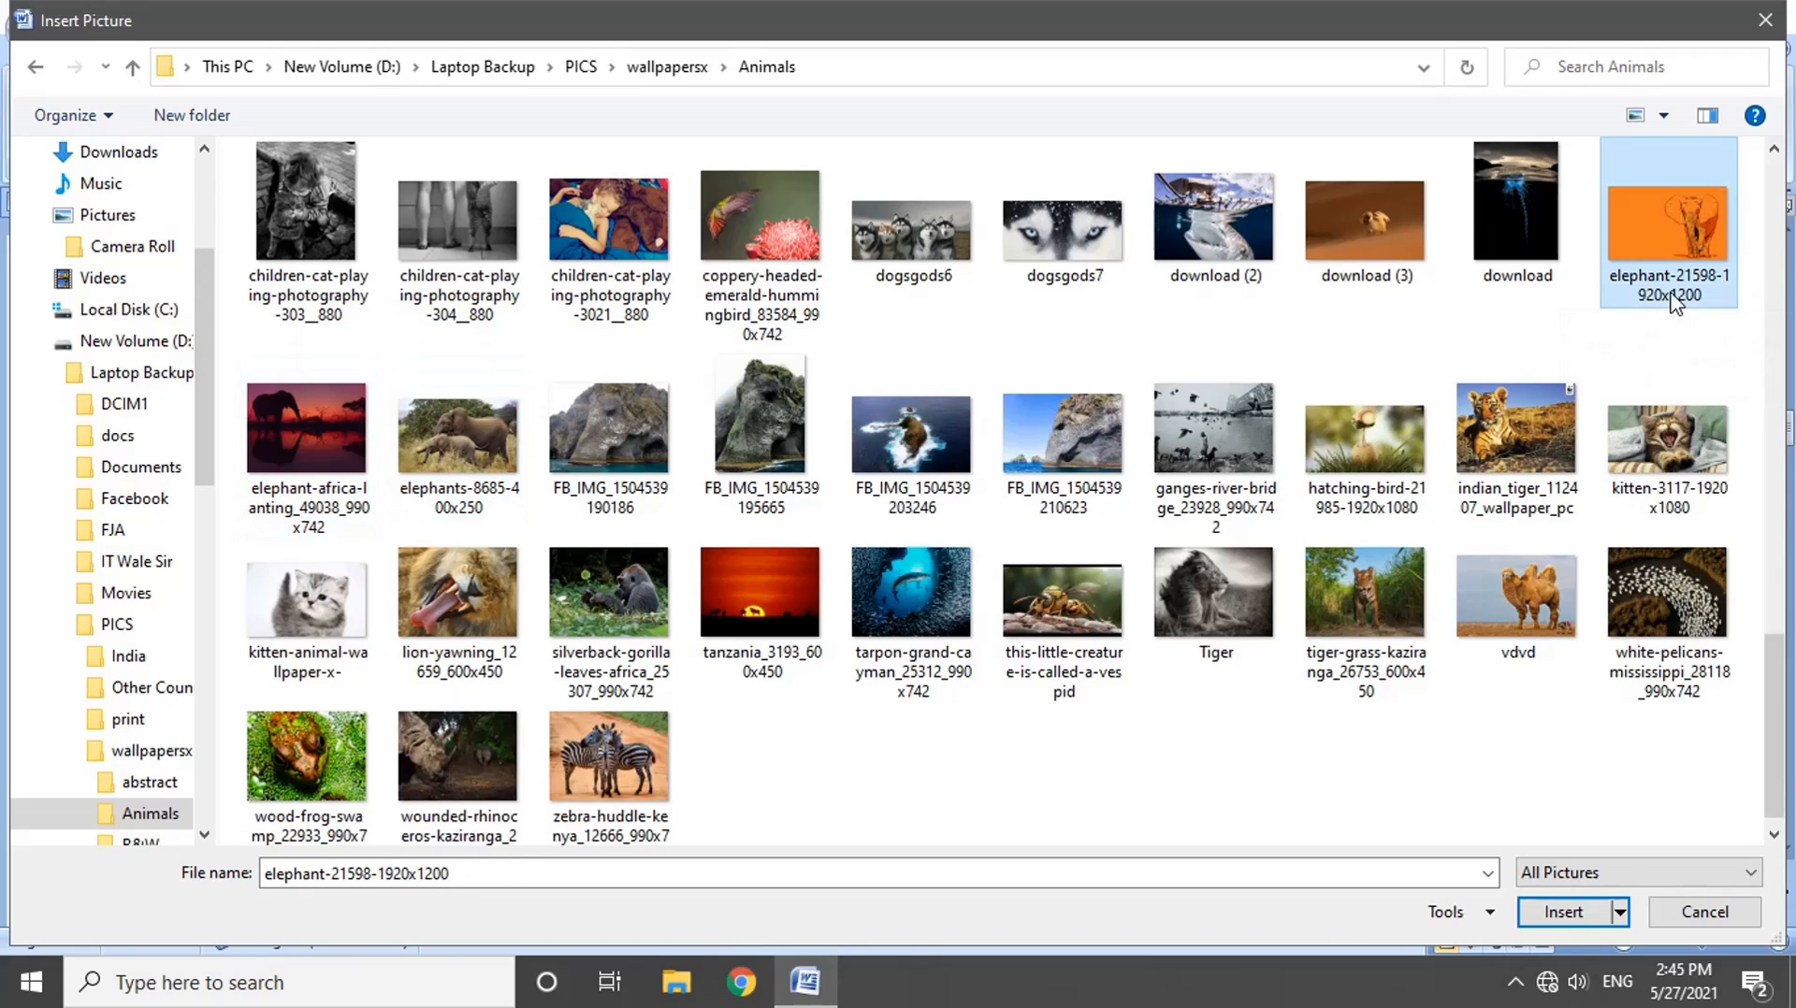
key("e")
key("e")
key("e")
key("e")
key("e")
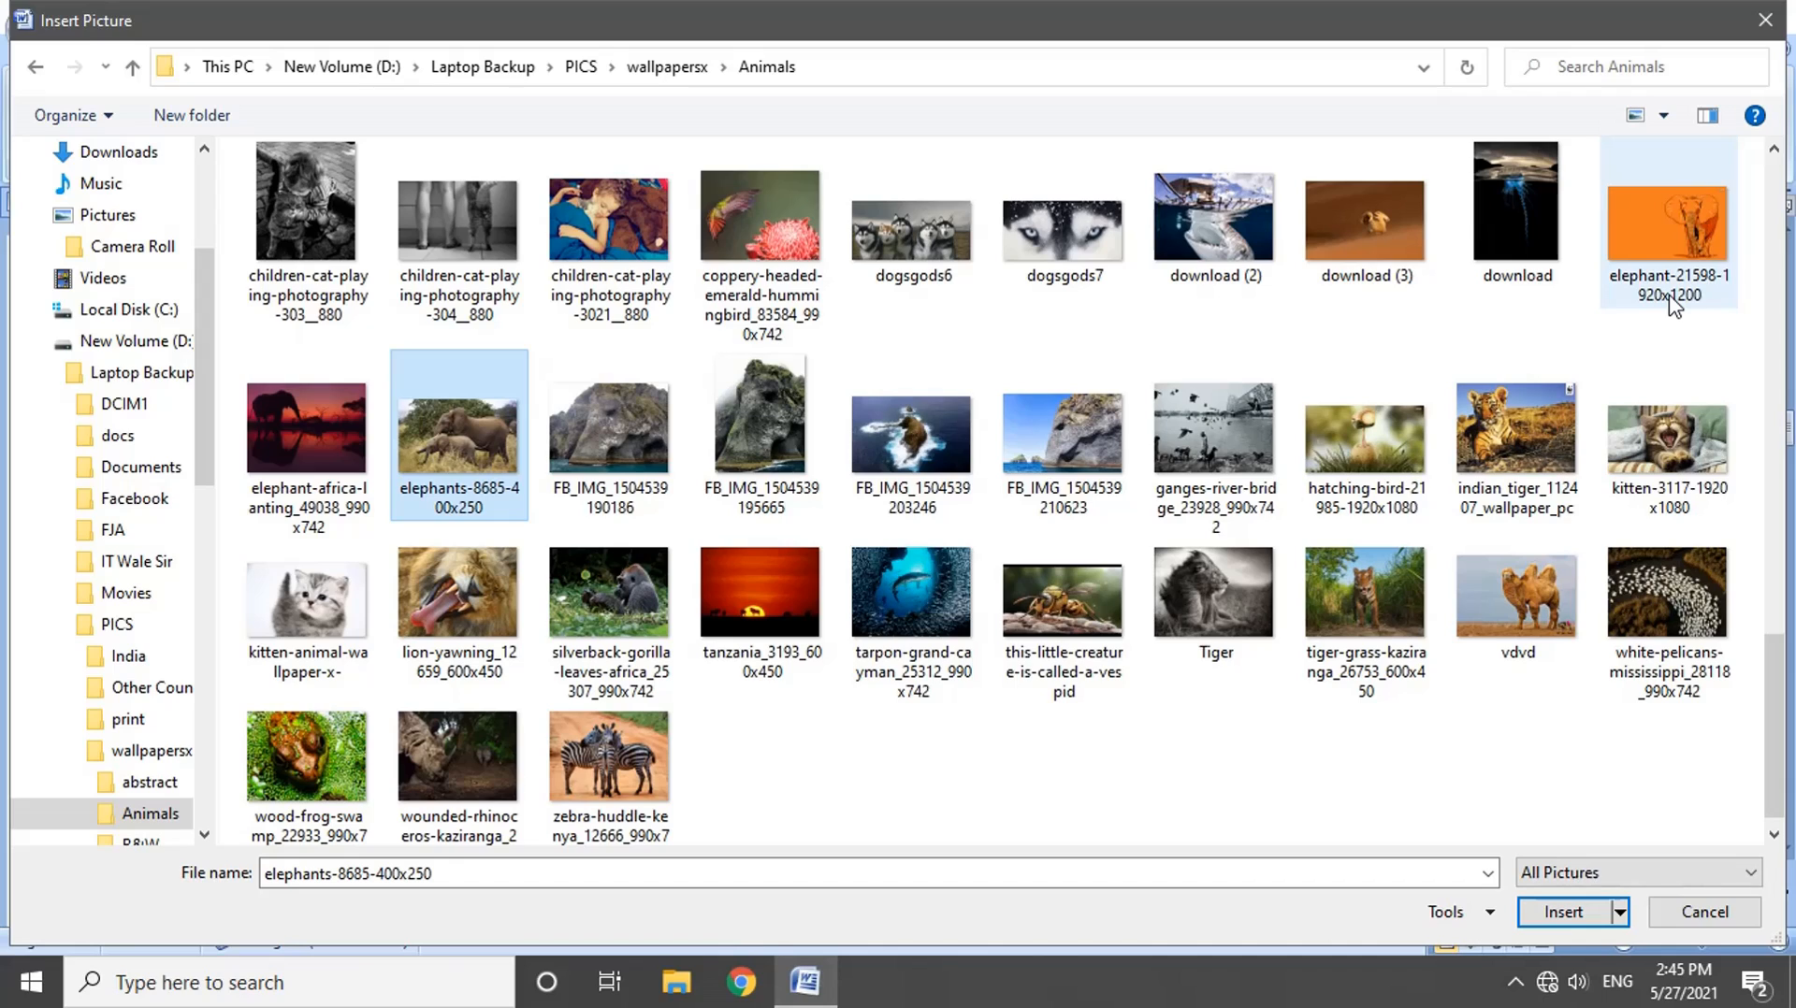
Step: Jump through the file names starting with "t" to select tiger-grass-kaziranga_26753_600x450
key("t")
key("t")
key("t")
key("t")
key("t")
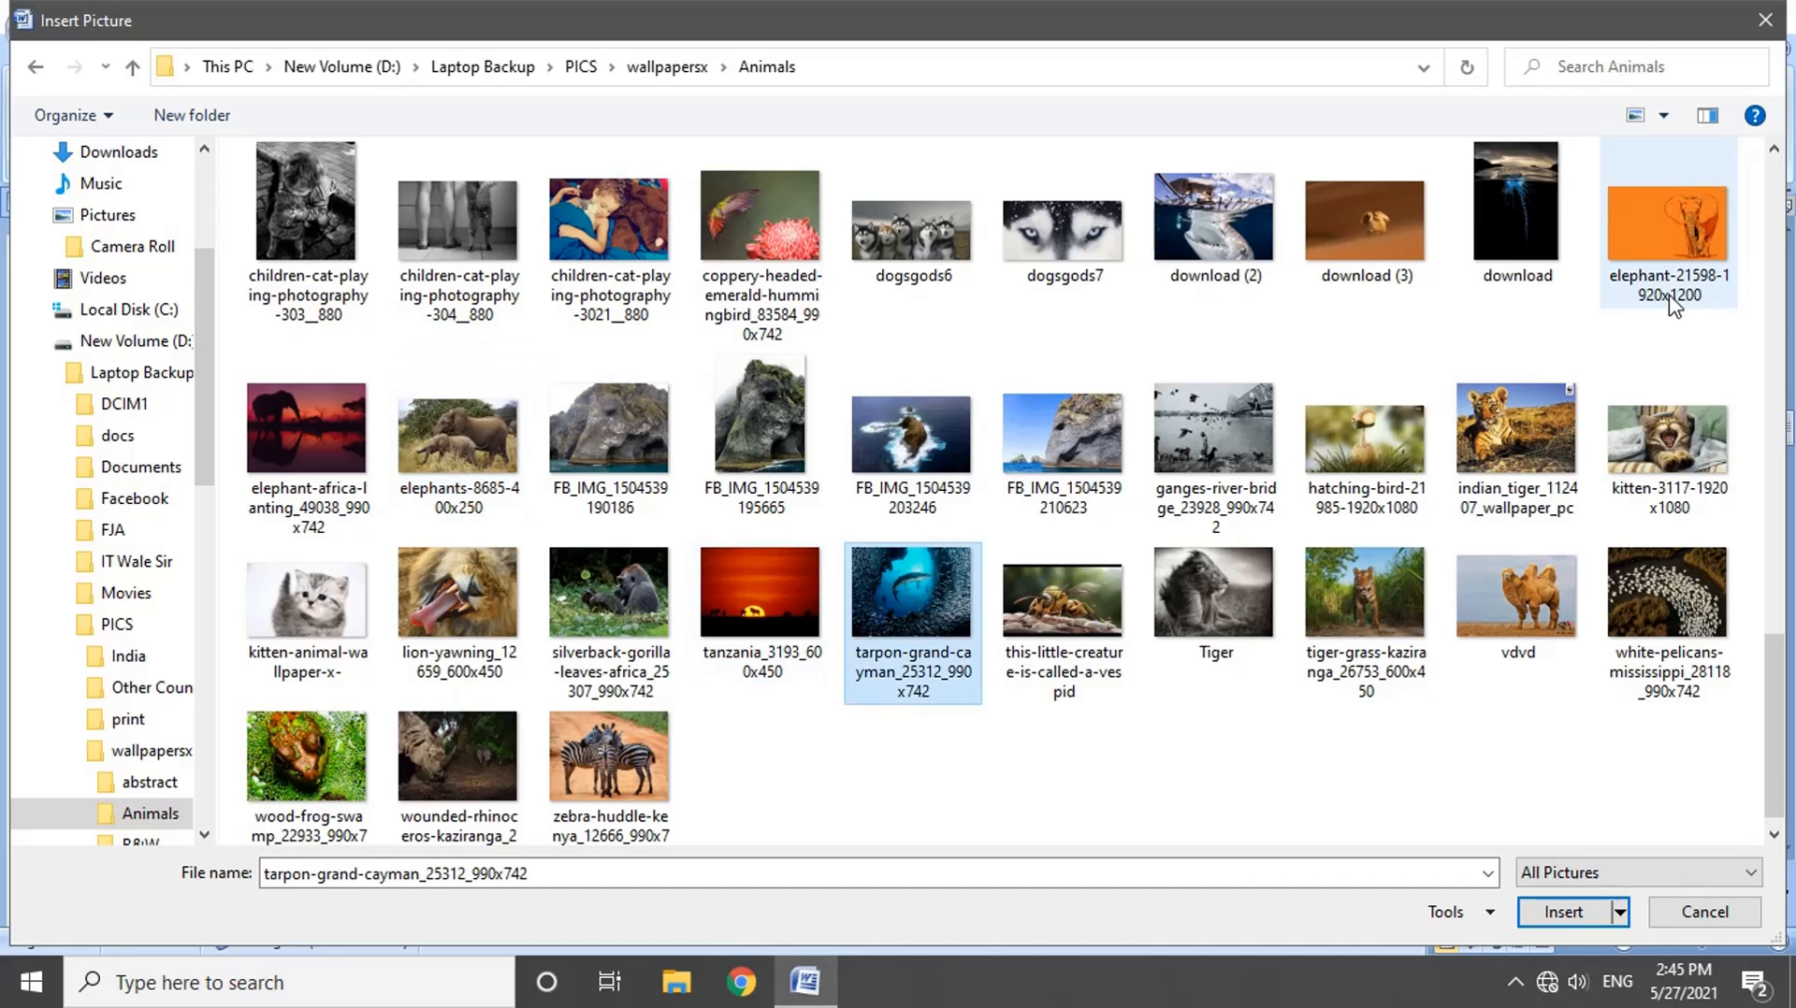
key("t")
key("t")
key("t")
key("t")
key("t")
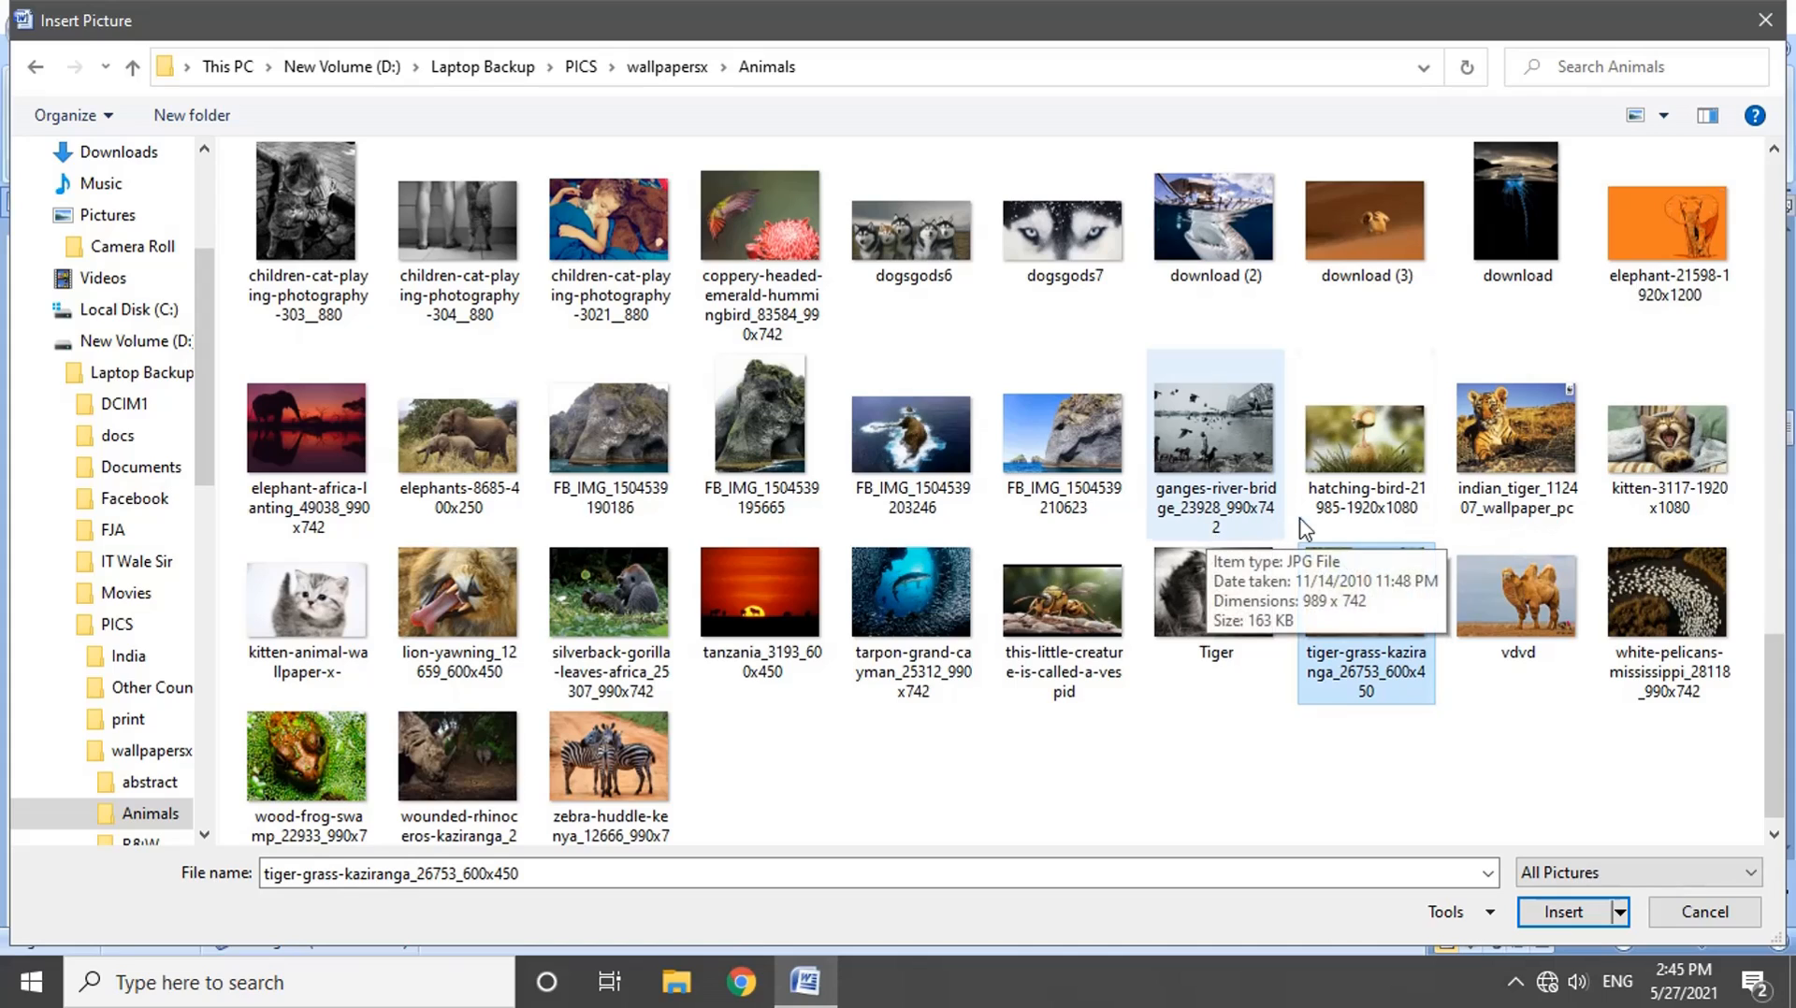
Step: Select indian_tiger_112407_wallpaper_pc and move the selection through the neighbouring pictures to download (2)
left_click(1513, 435)
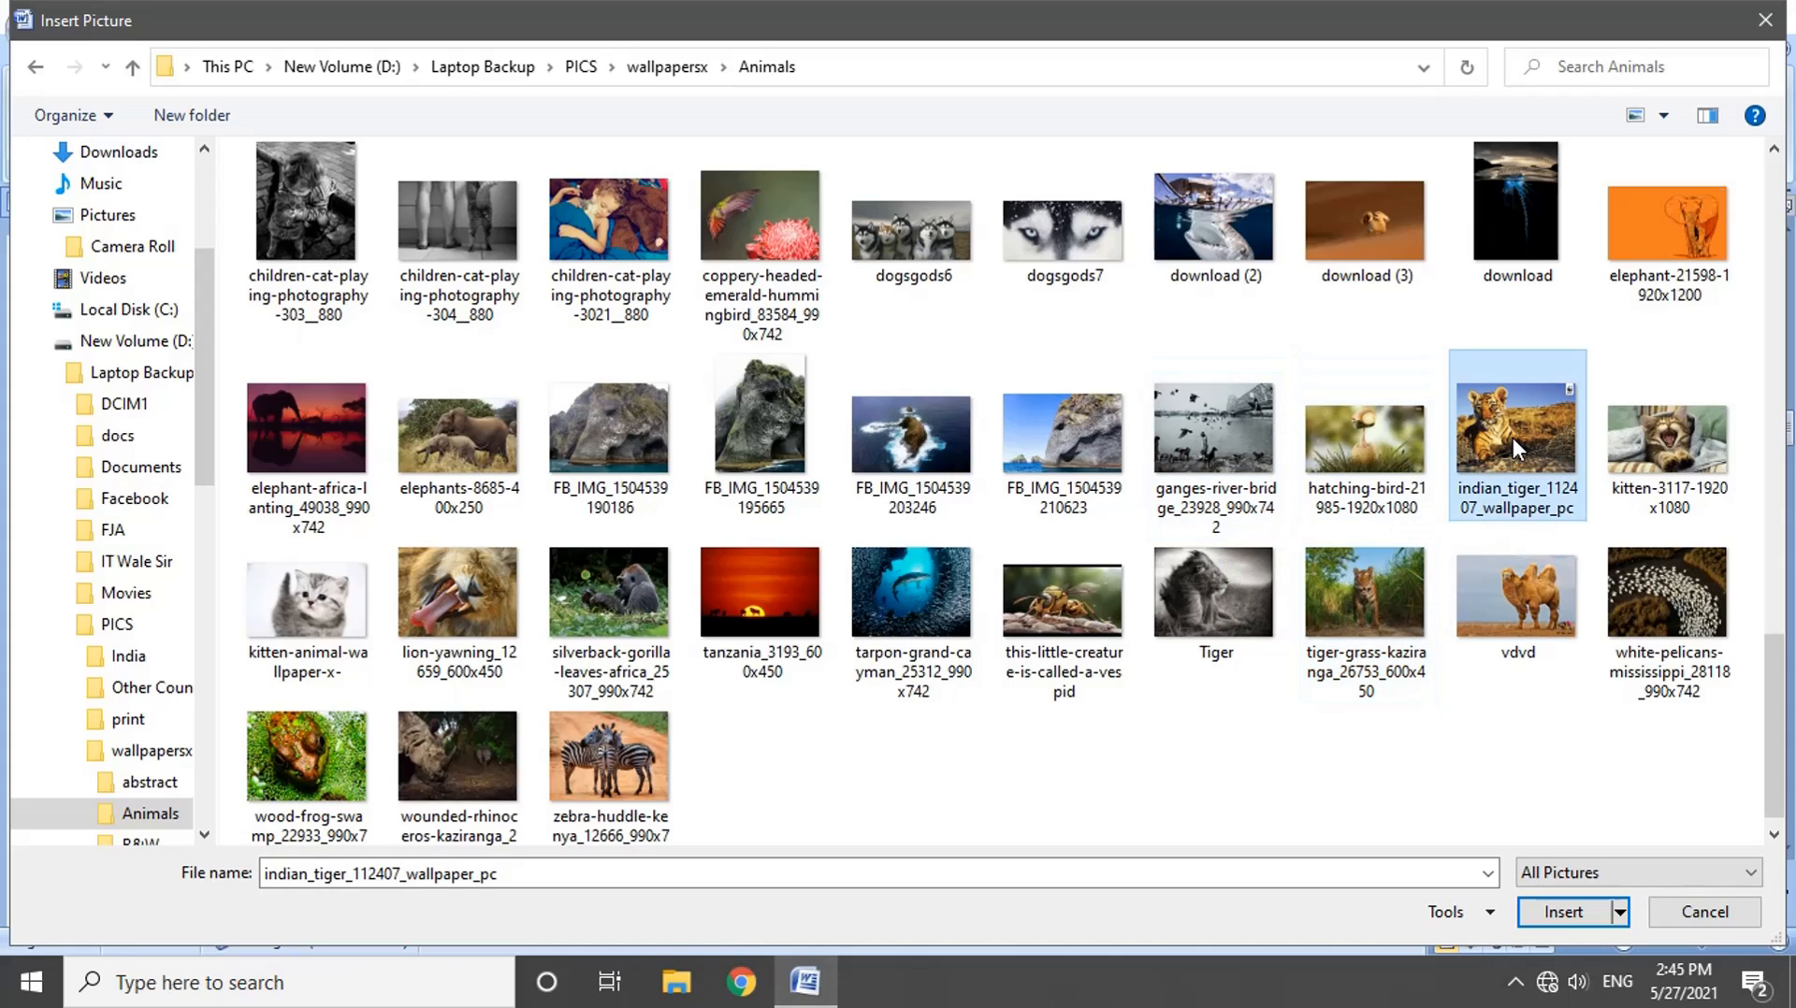
key("Right")
key("Down")
key("Left")
key("Left")
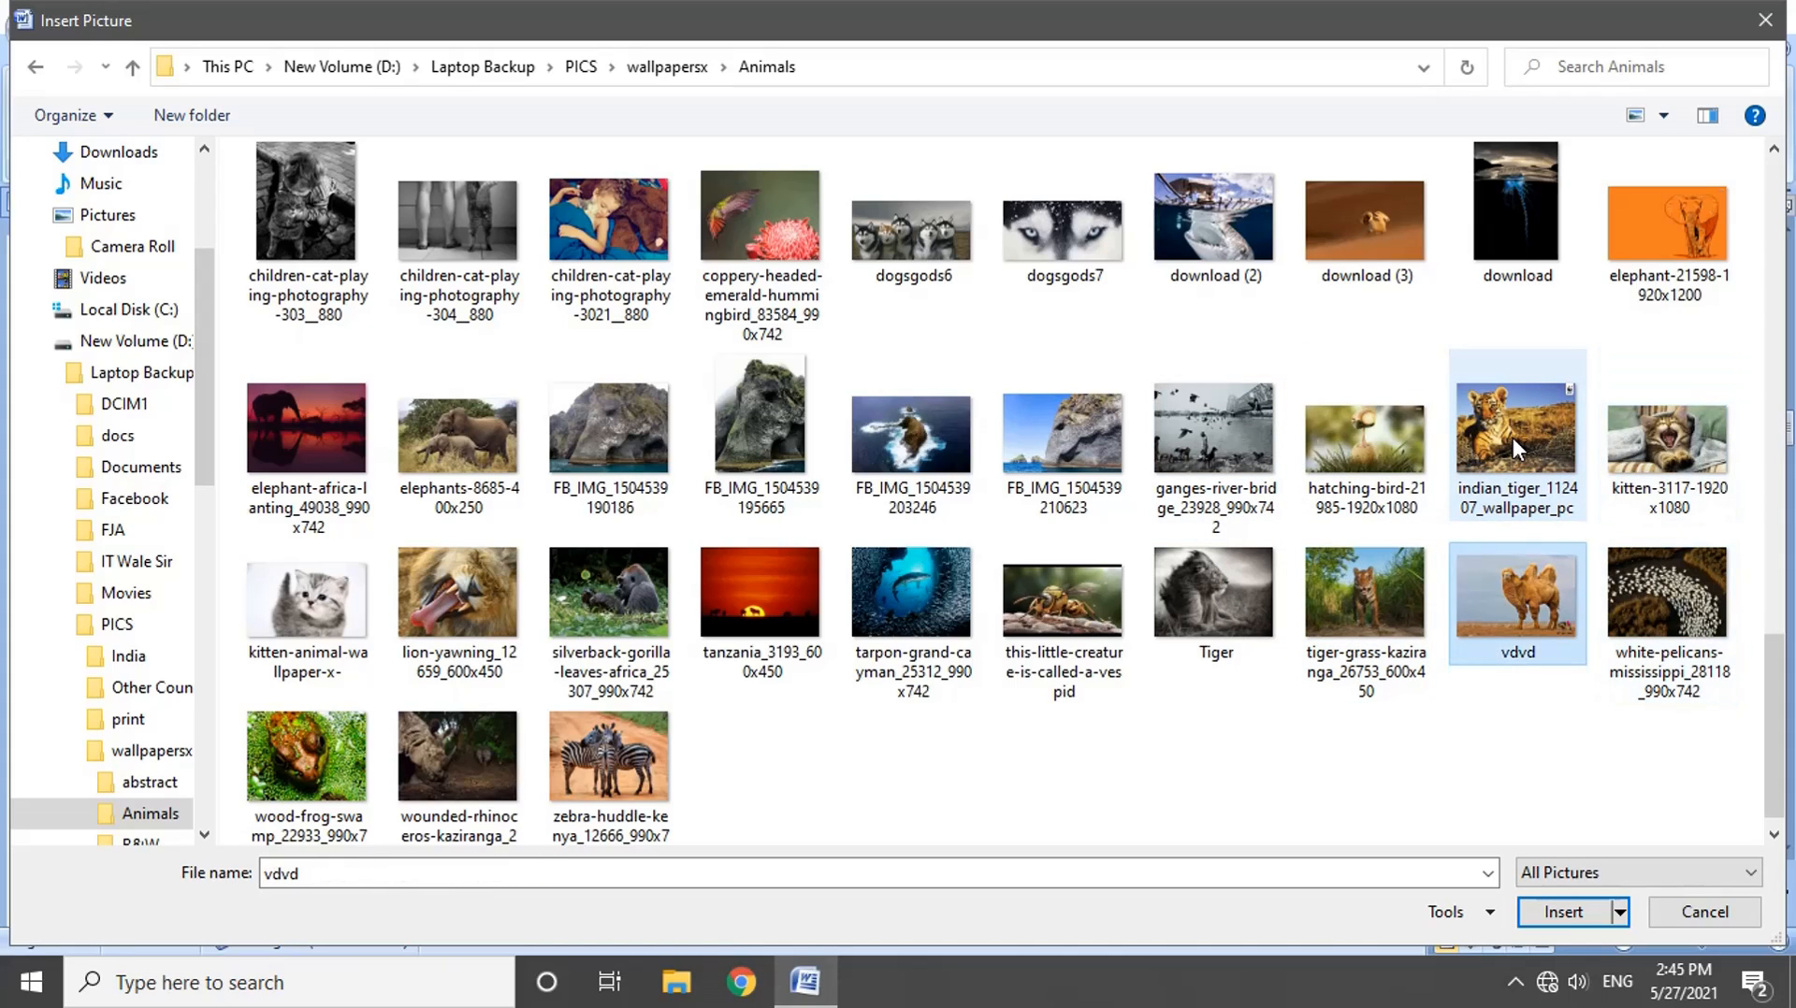
key("Up")
key("Left")
key("Up")
key("Left")
key("Right")
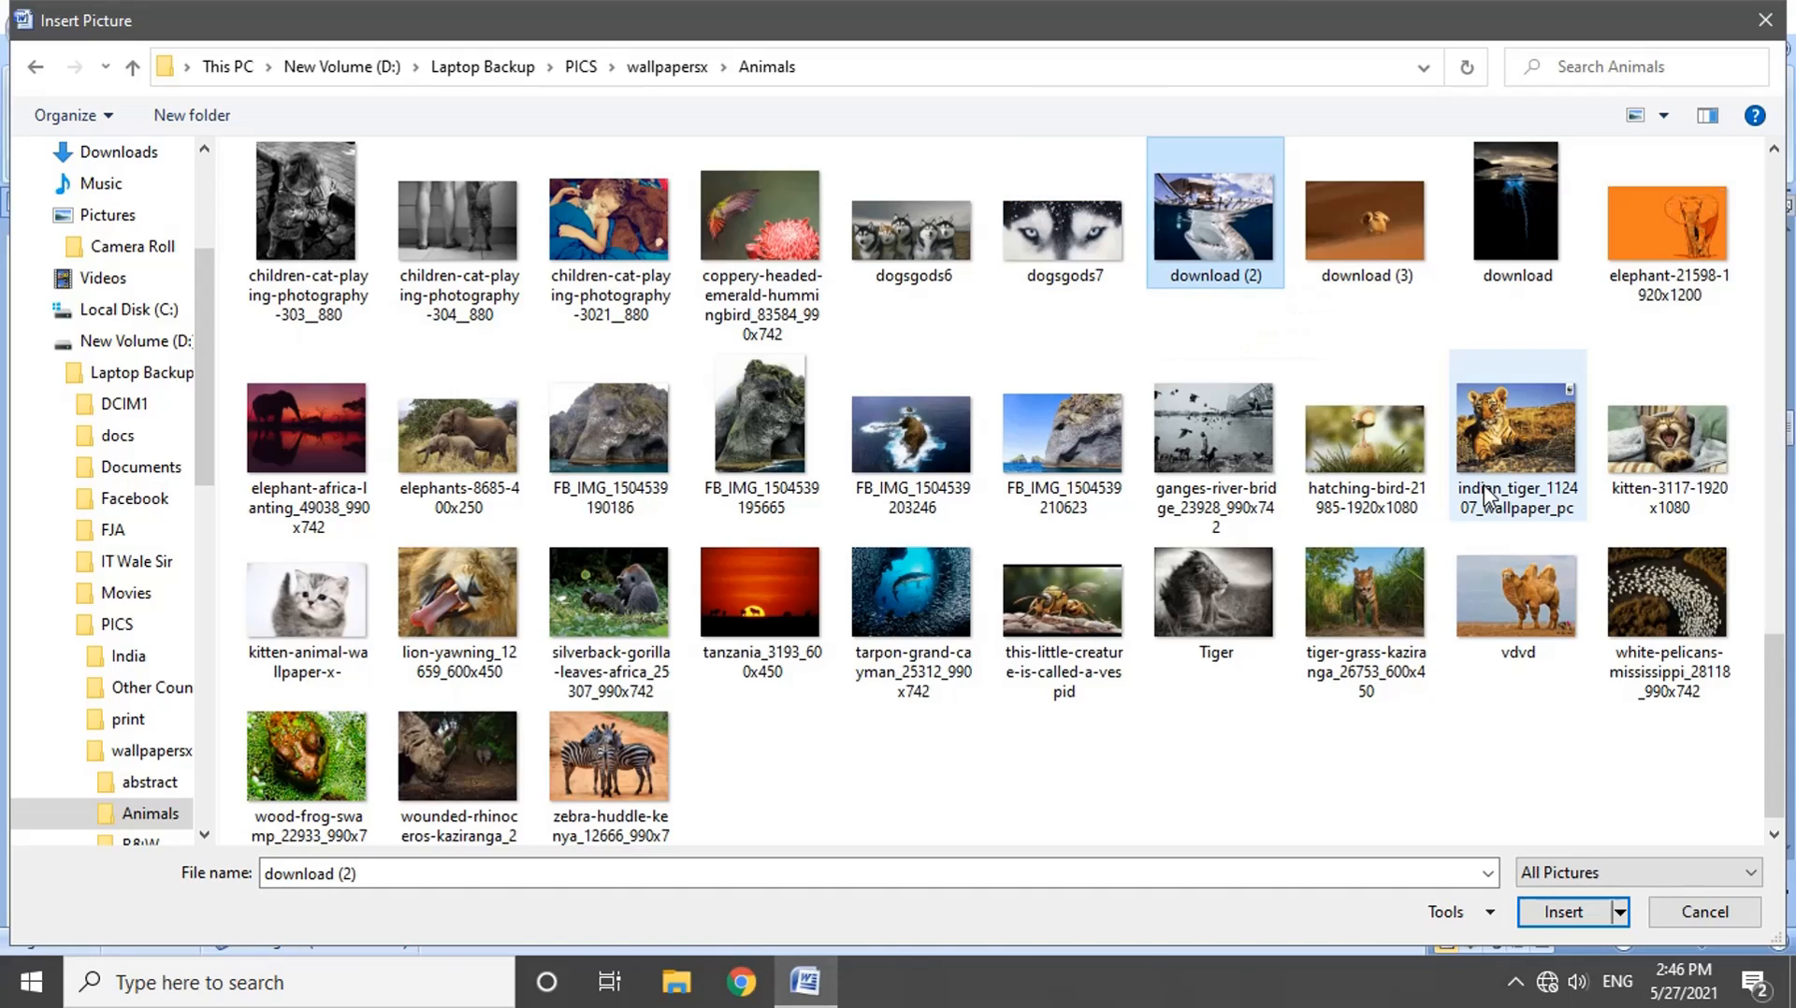
Step: Insert the pictures elephant-21598-1920x1200, Tiger and kitten-animal-wallpaper-x- together into the document
left_click(1614, 260)
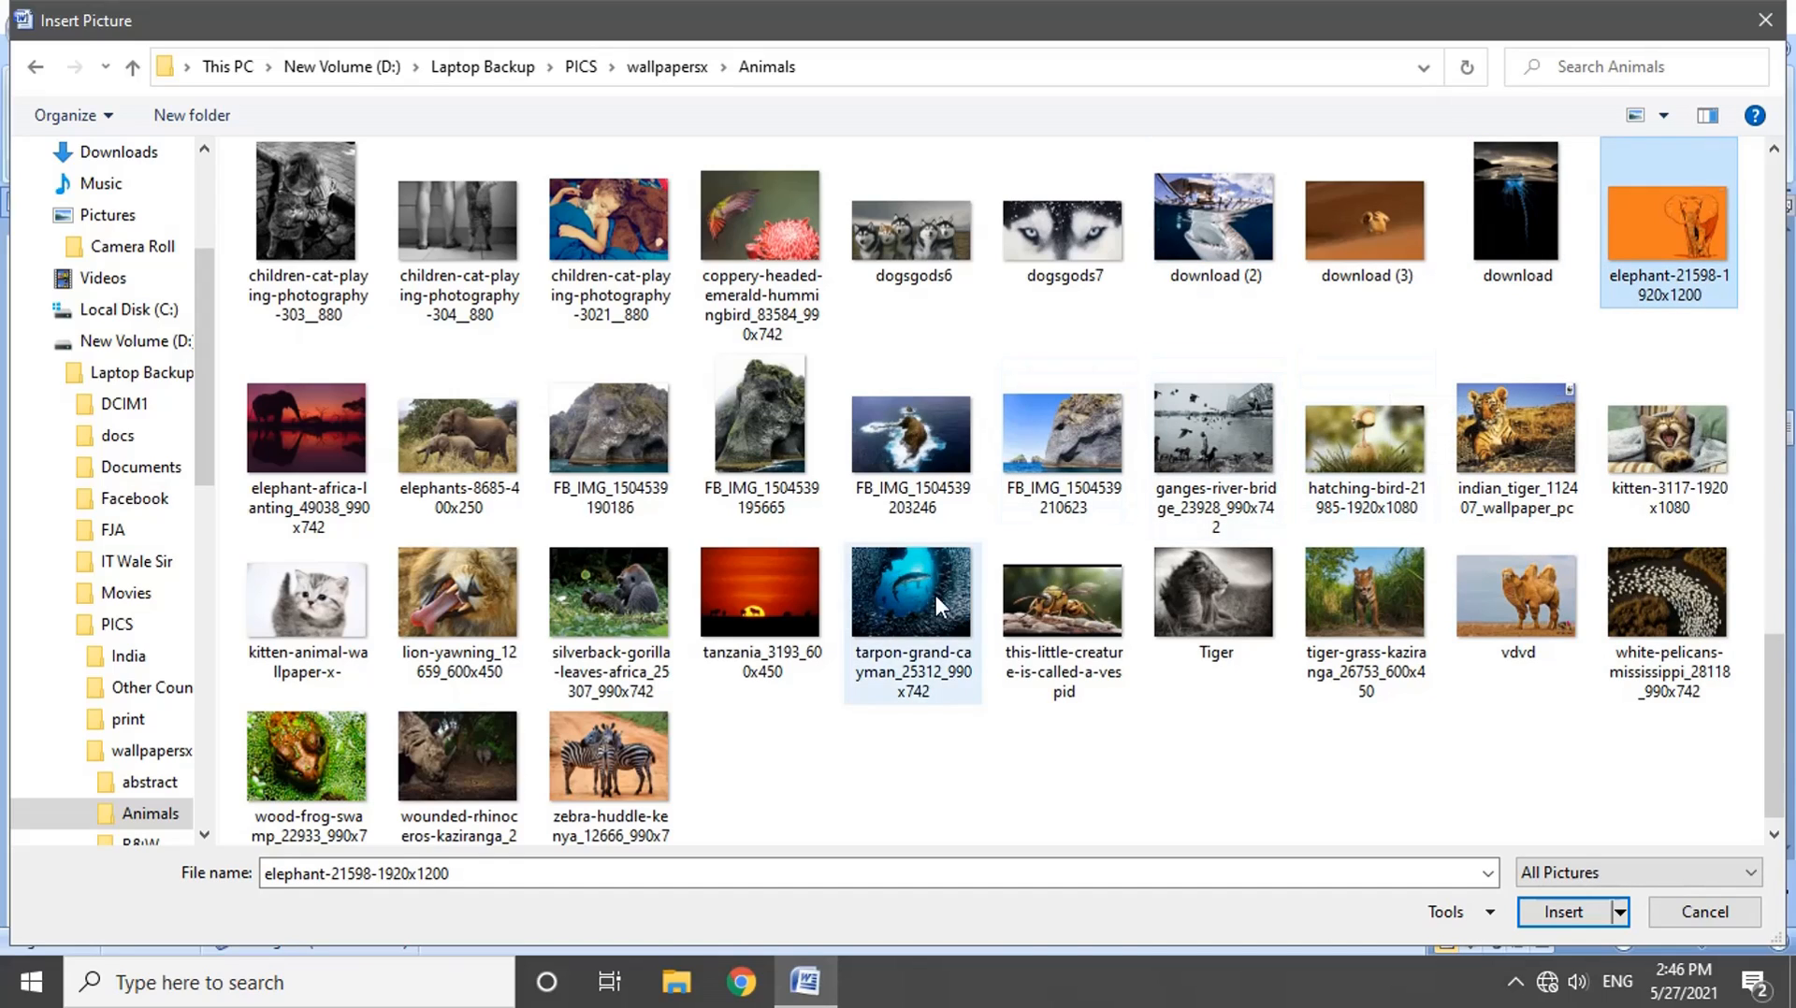
left_click(1192, 589, "ctrl")
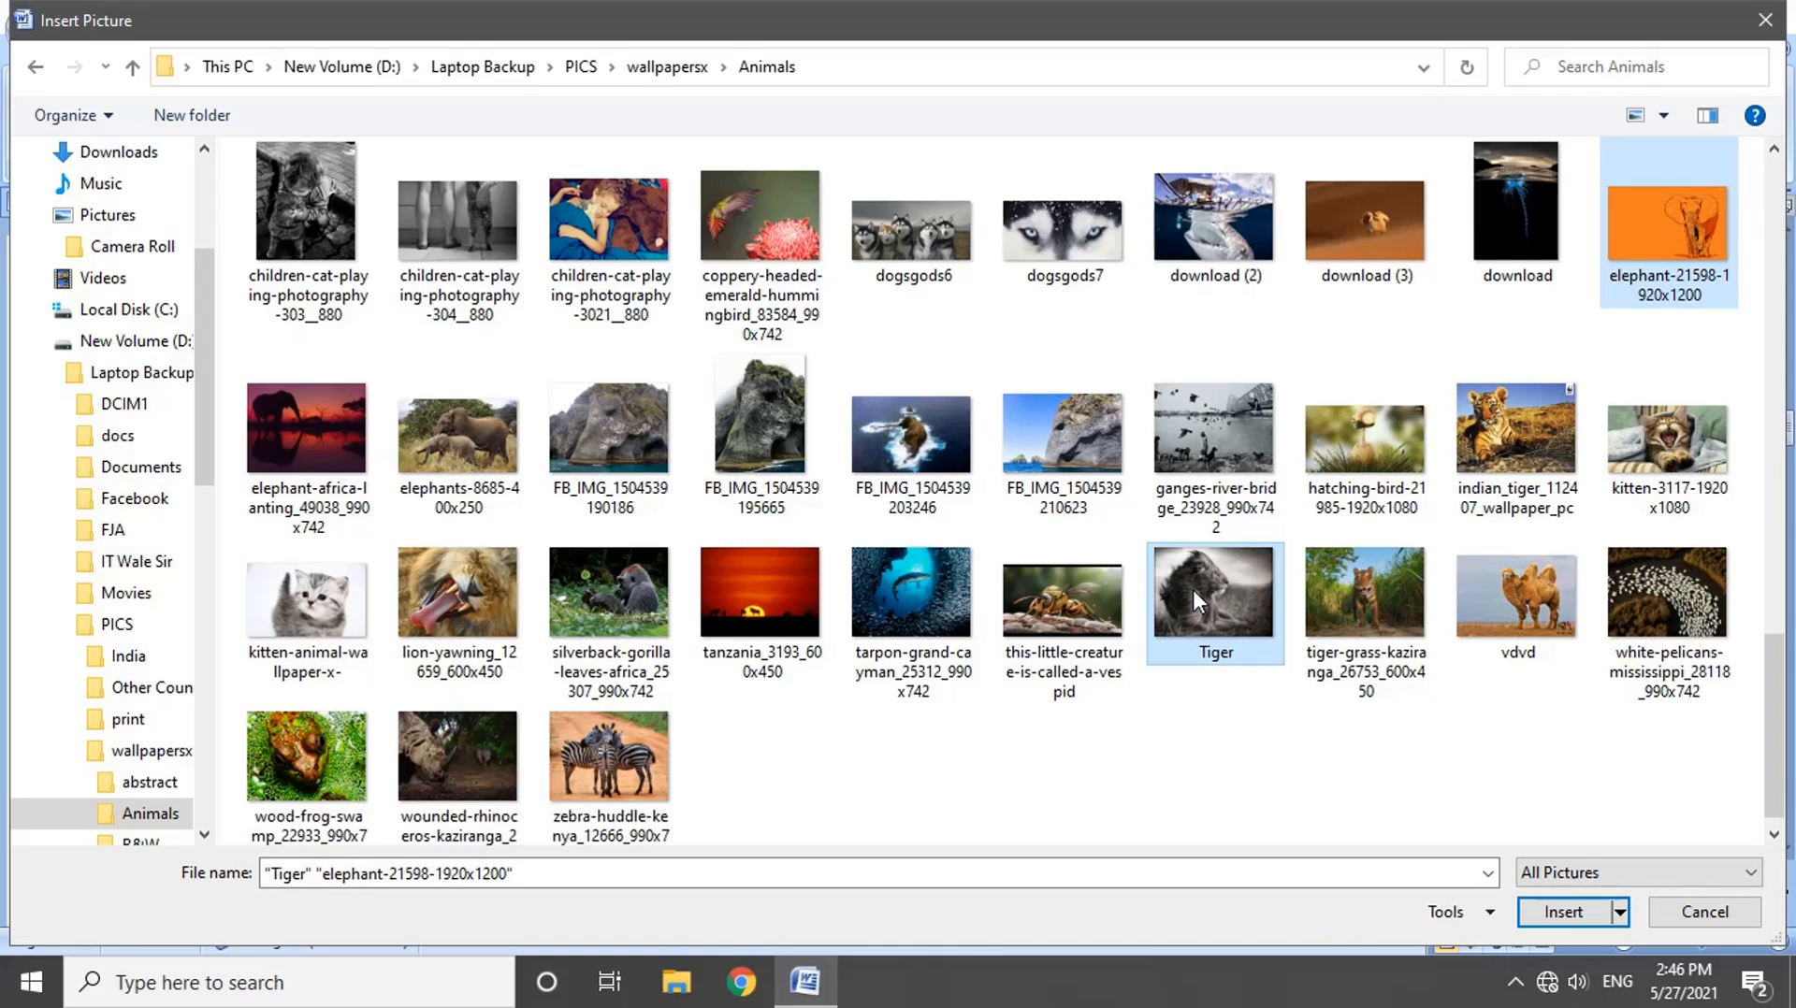
left_click(344, 631, "ctrl")
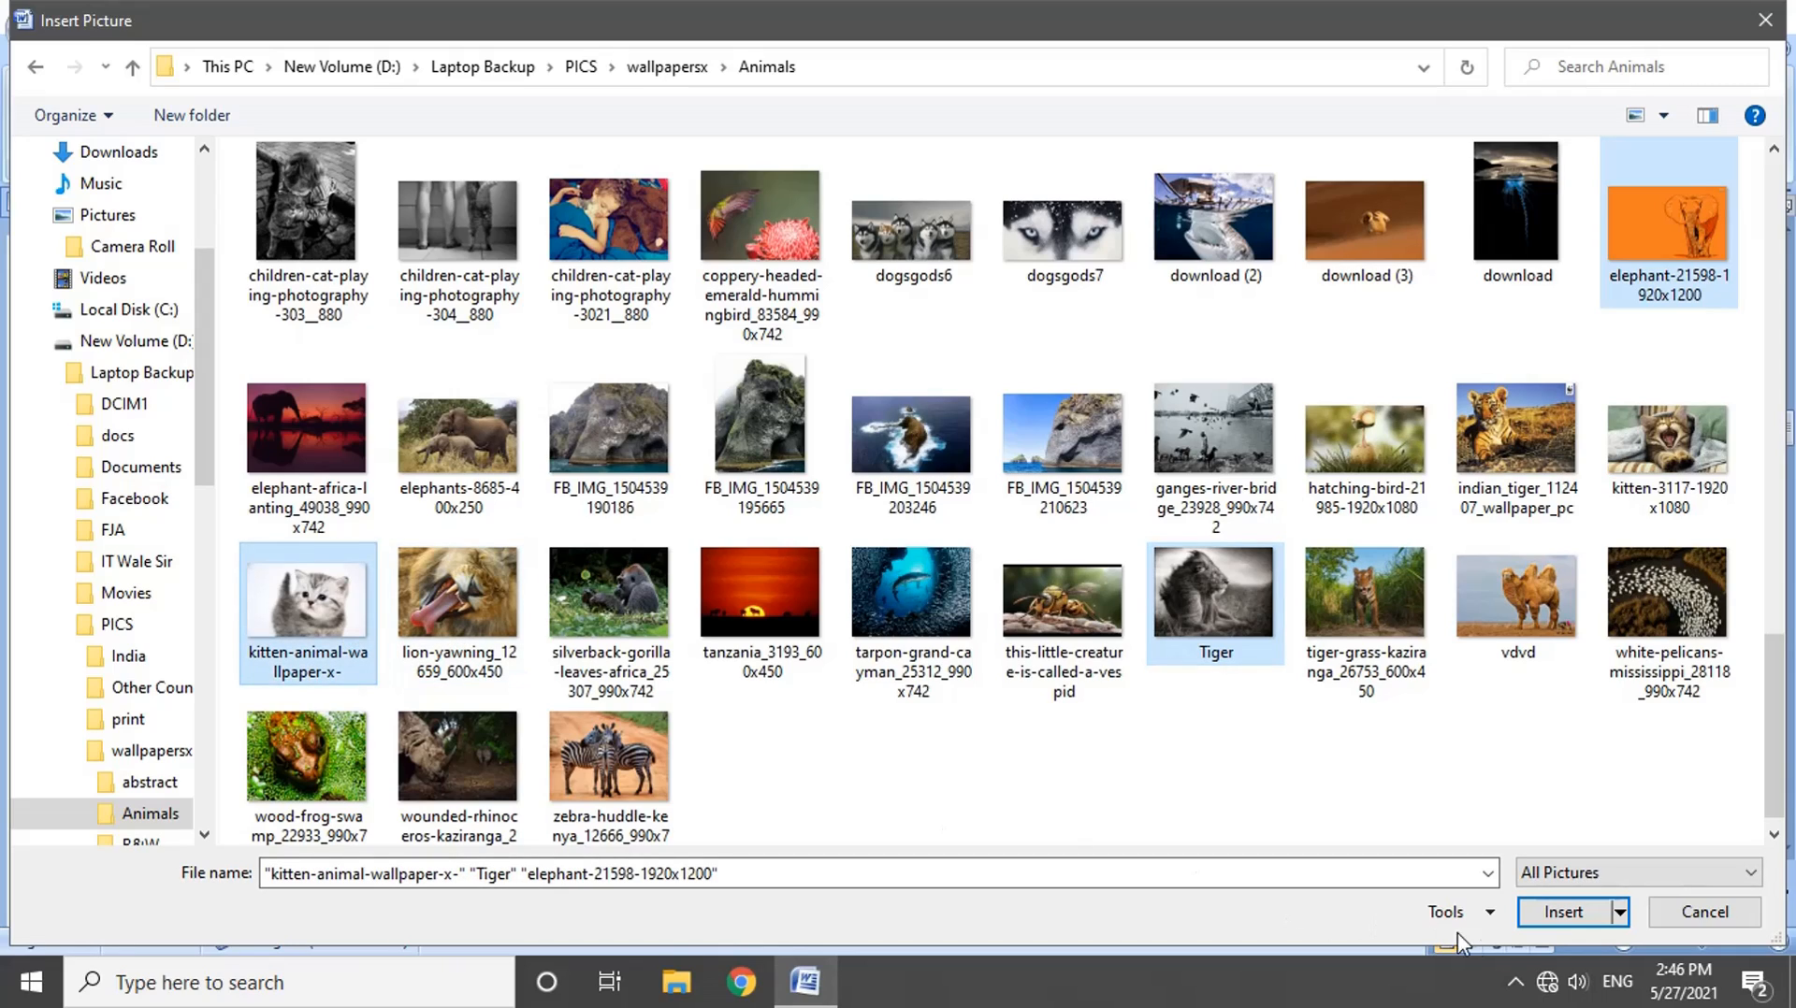
left_click(1555, 915)
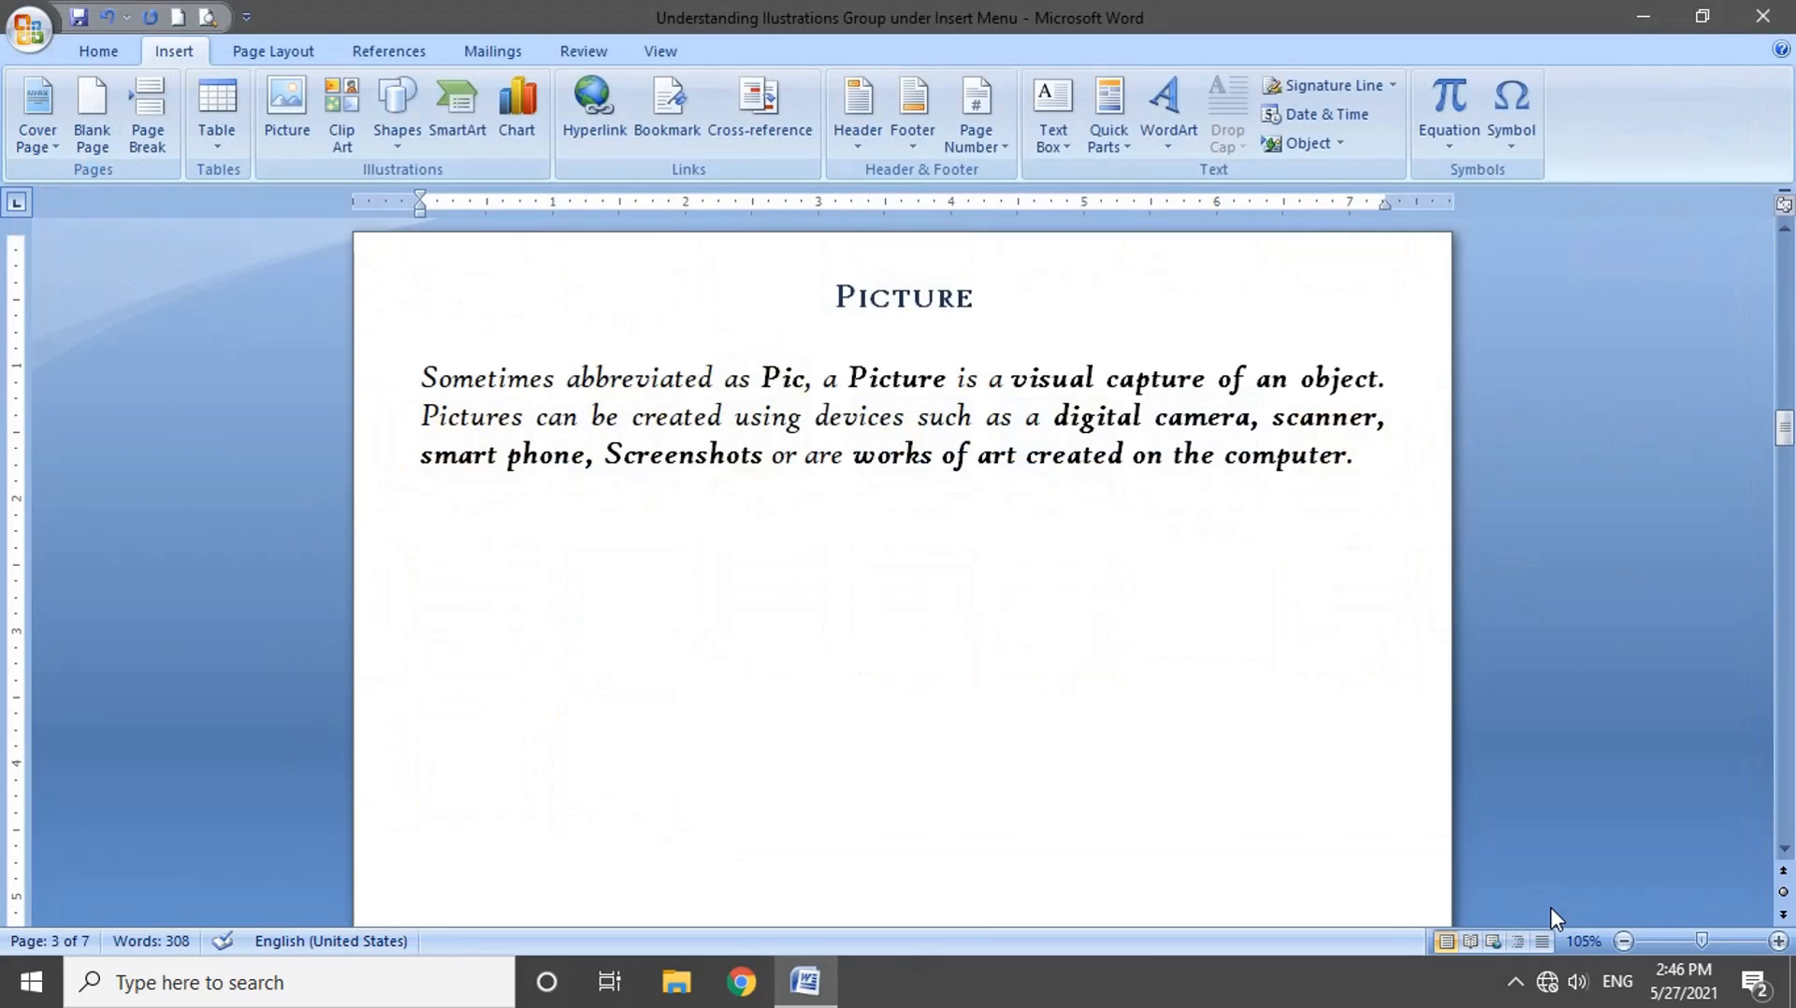
Step: Review the inserted pictures and delete the black-and-white lion picture
scroll(1135, 796, "up", 8)
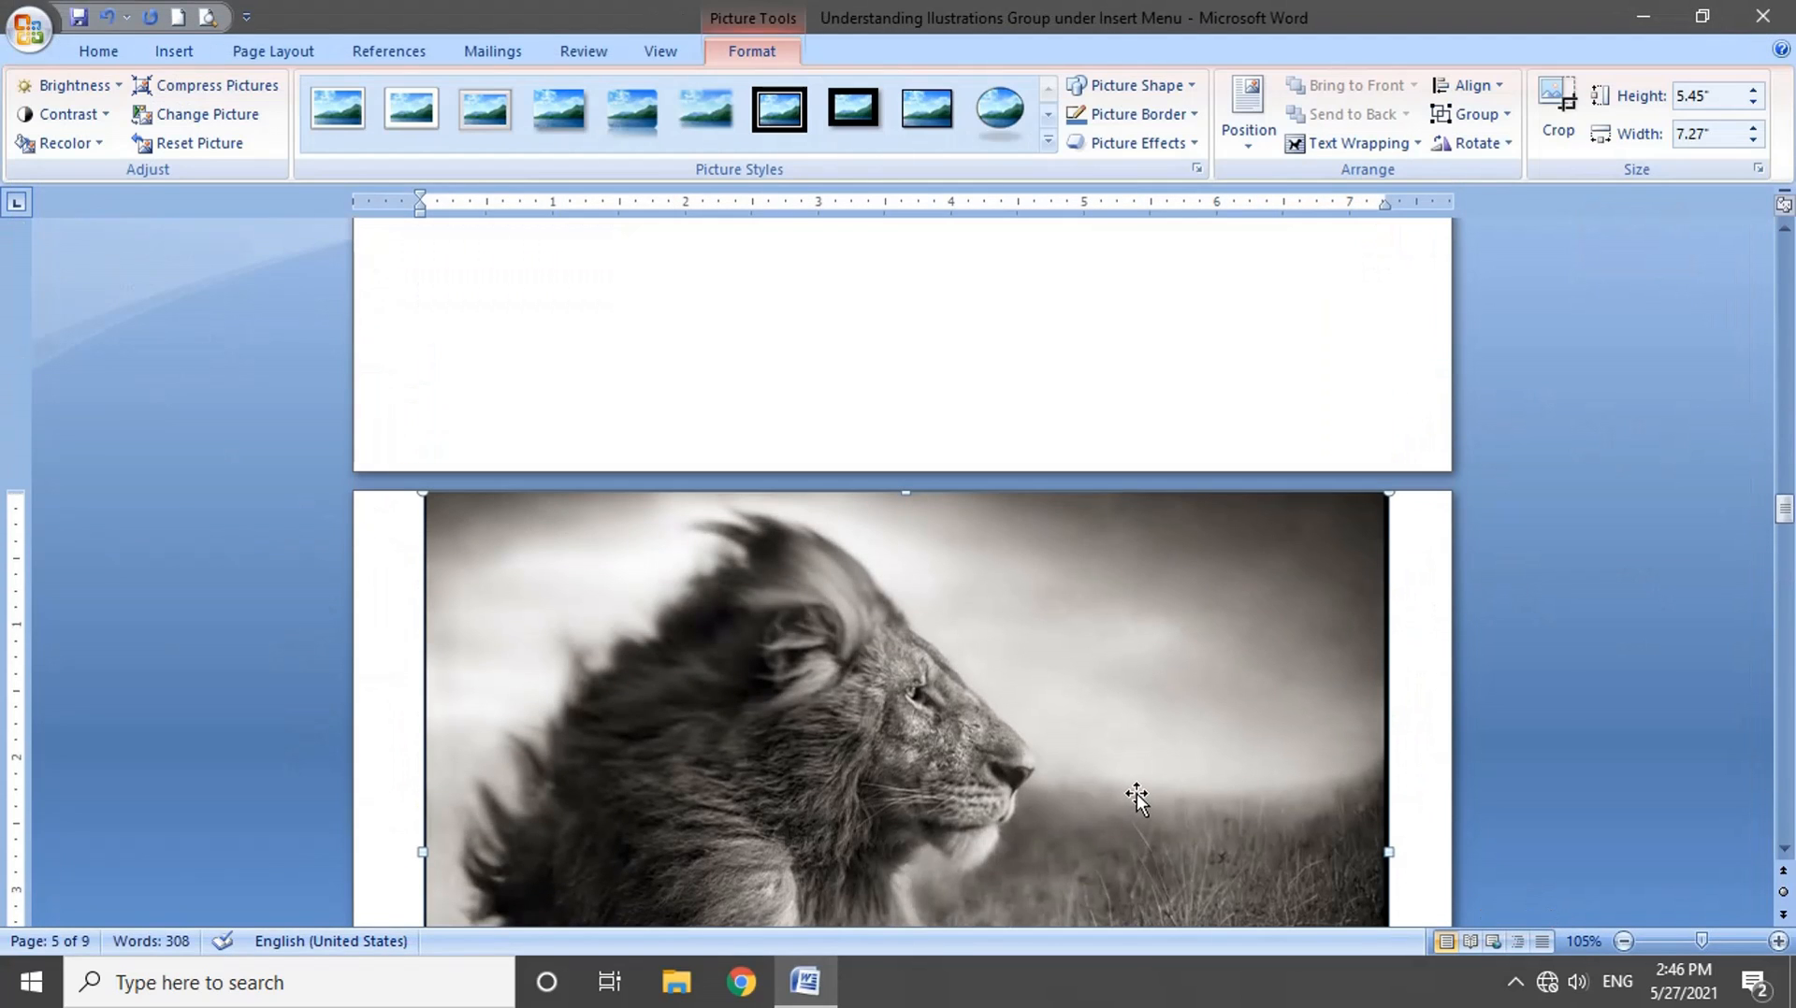
scroll(1136, 793, "up", 10)
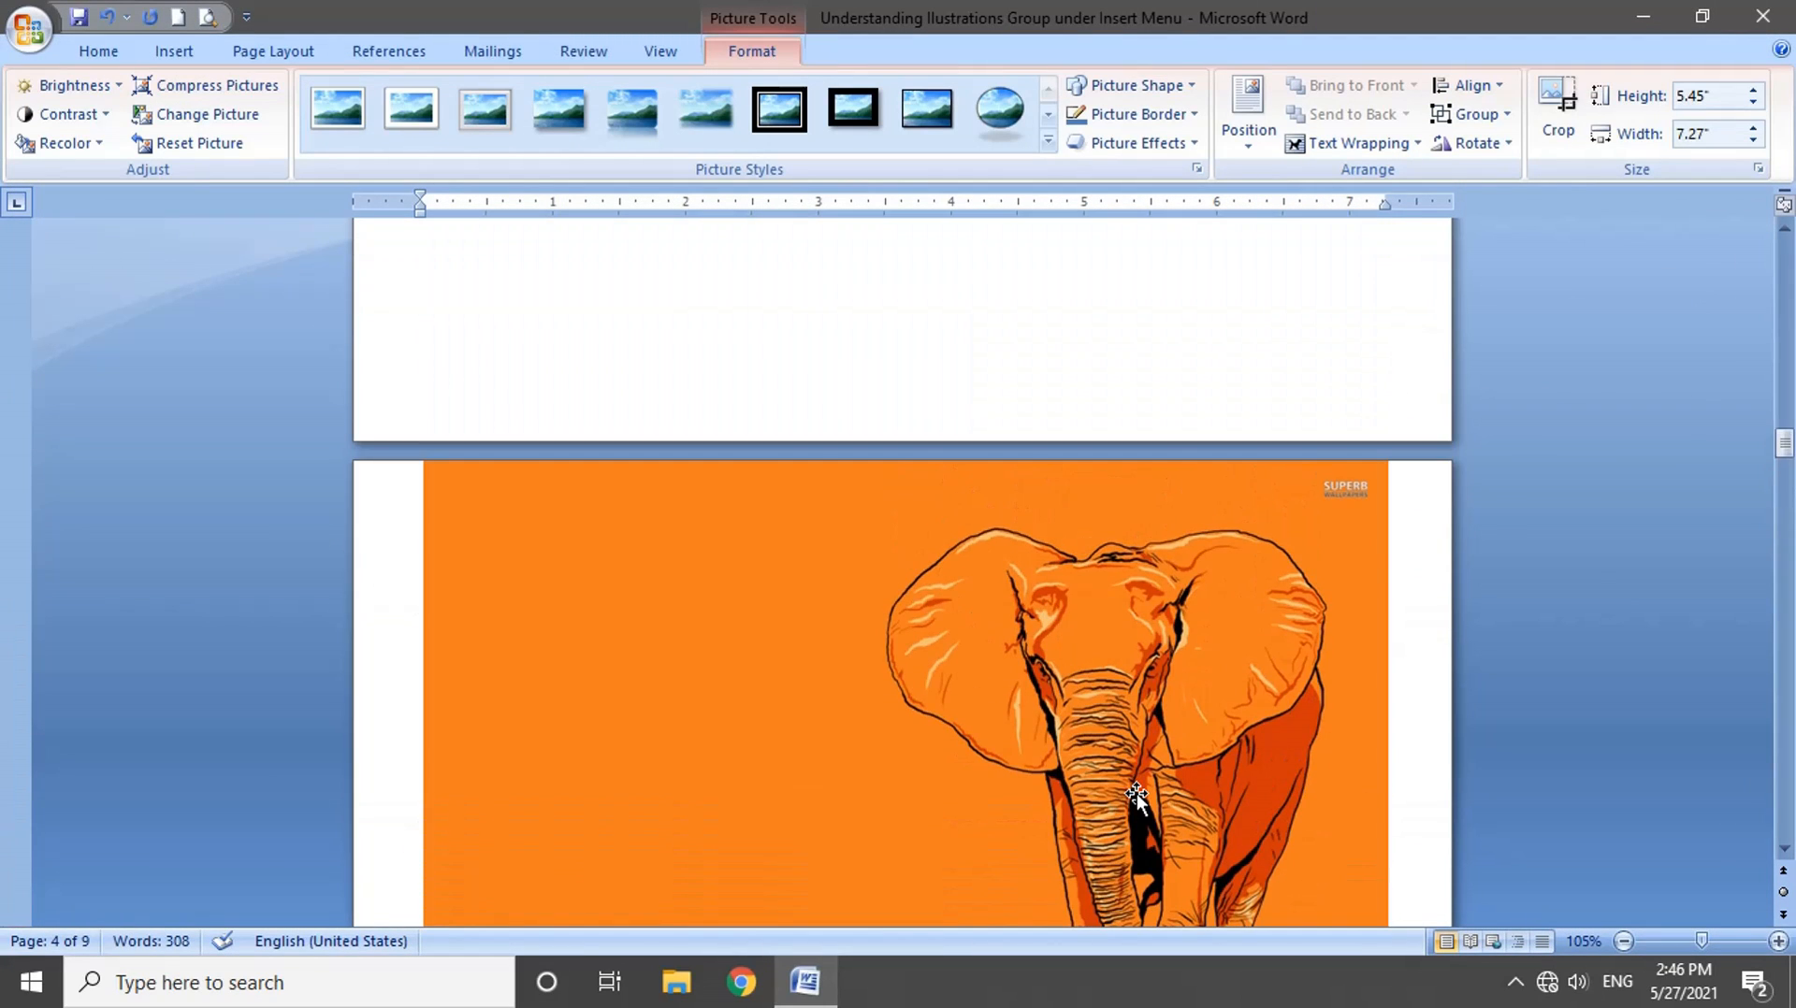
scroll(1138, 795, "down", 2)
scroll(1137, 795, "down", 15)
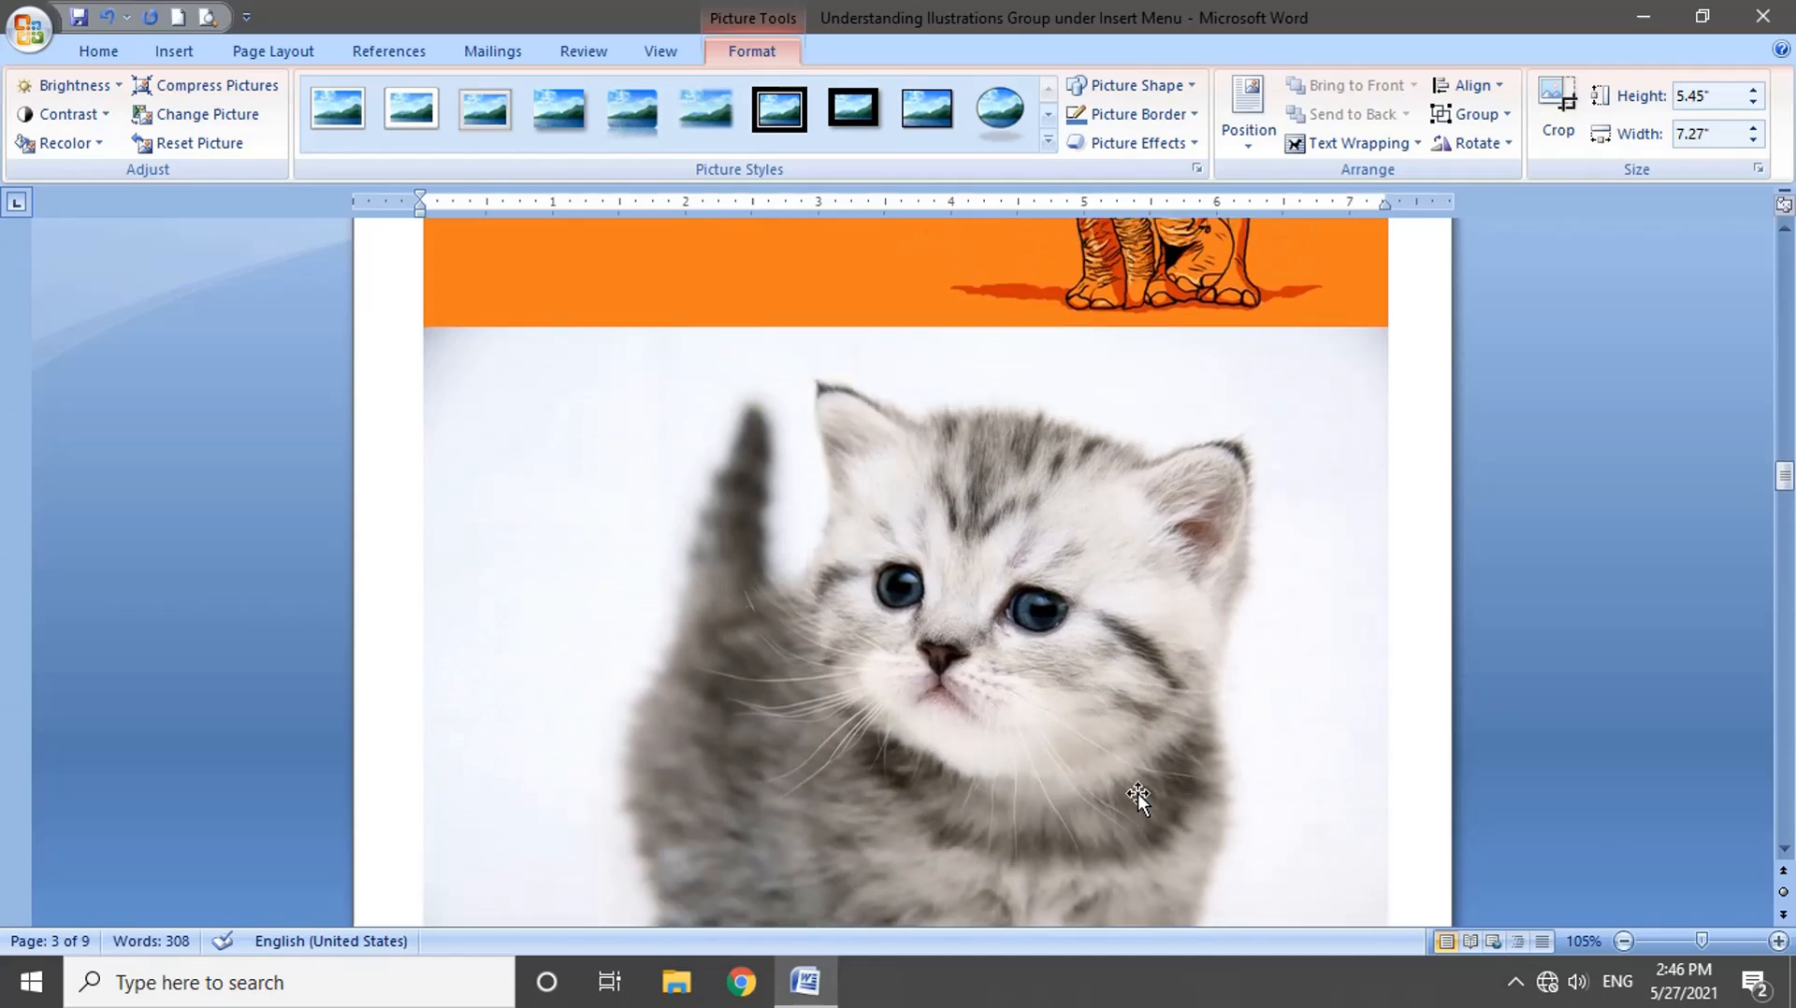
scroll(1137, 797, "down", 4)
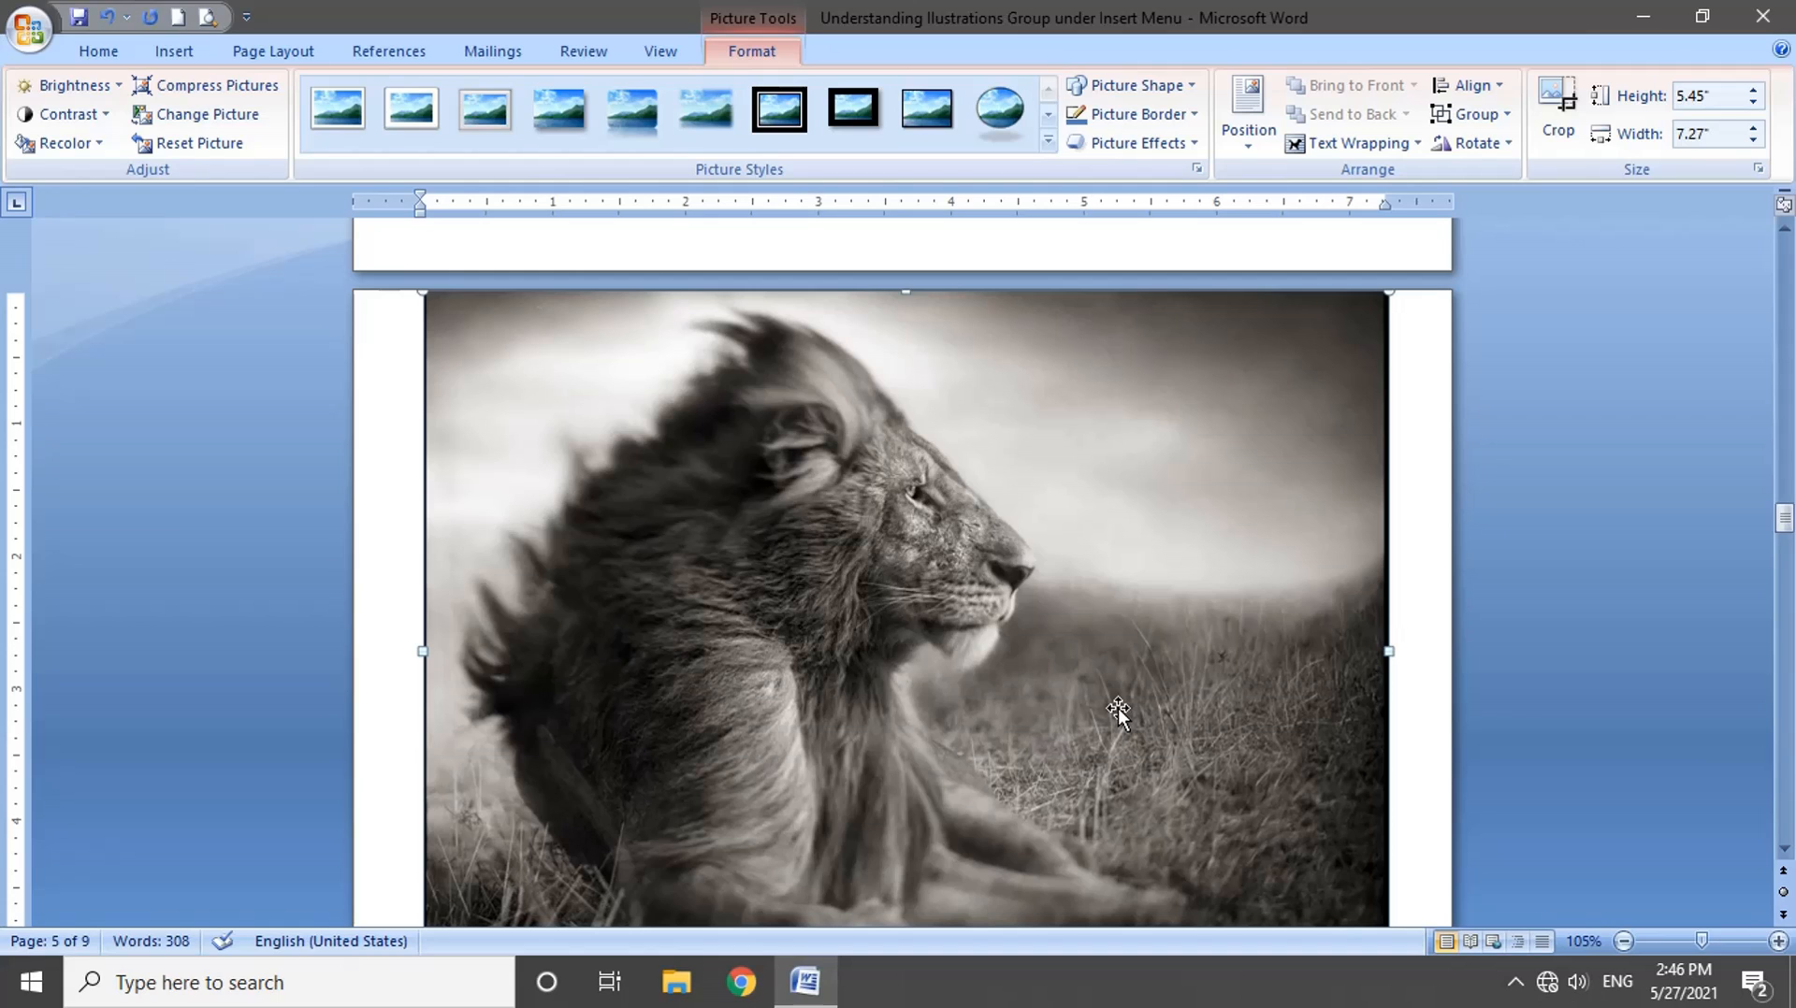
key("Delete")
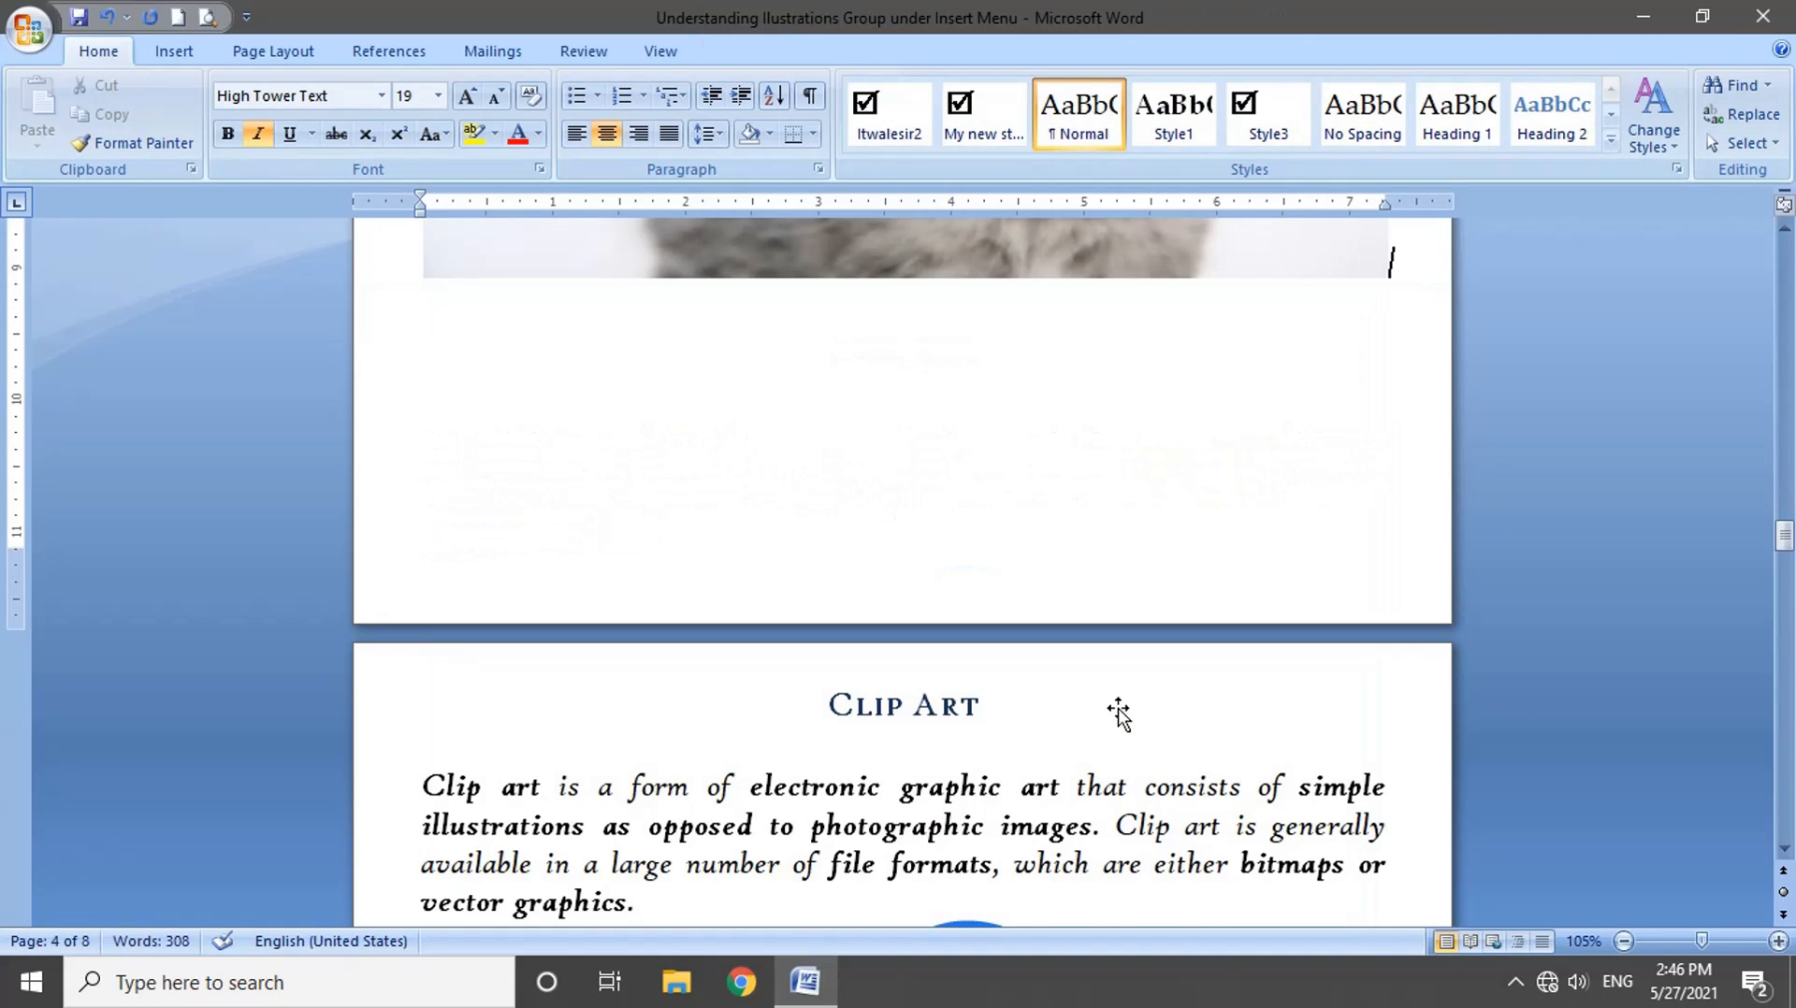
Step: Cut the kitten picture below the orange elephant picture out of the document
scroll(1118, 709, "up", 5)
scroll(1115, 708, "up", 5)
left_click(950, 641)
right_click(951, 640)
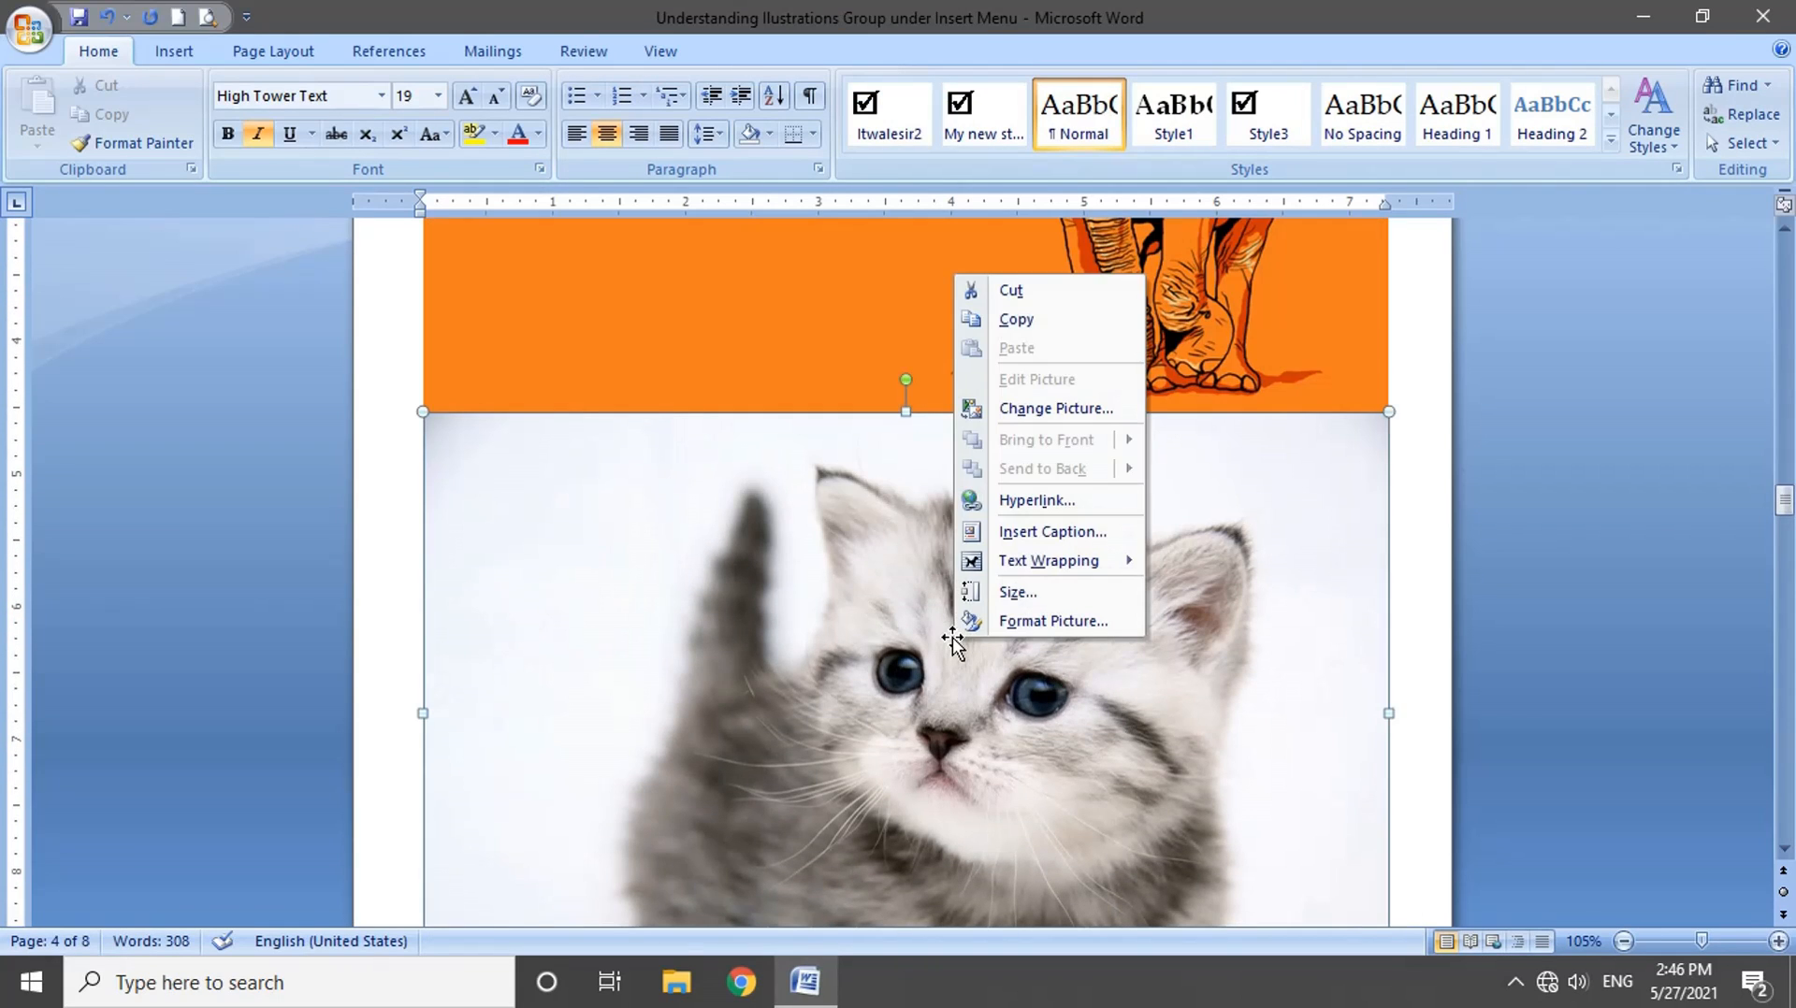
left_click(1011, 290)
Step: Select the orange elephant picture below the Picture section's paragraph
scroll(1066, 681, "up", 5)
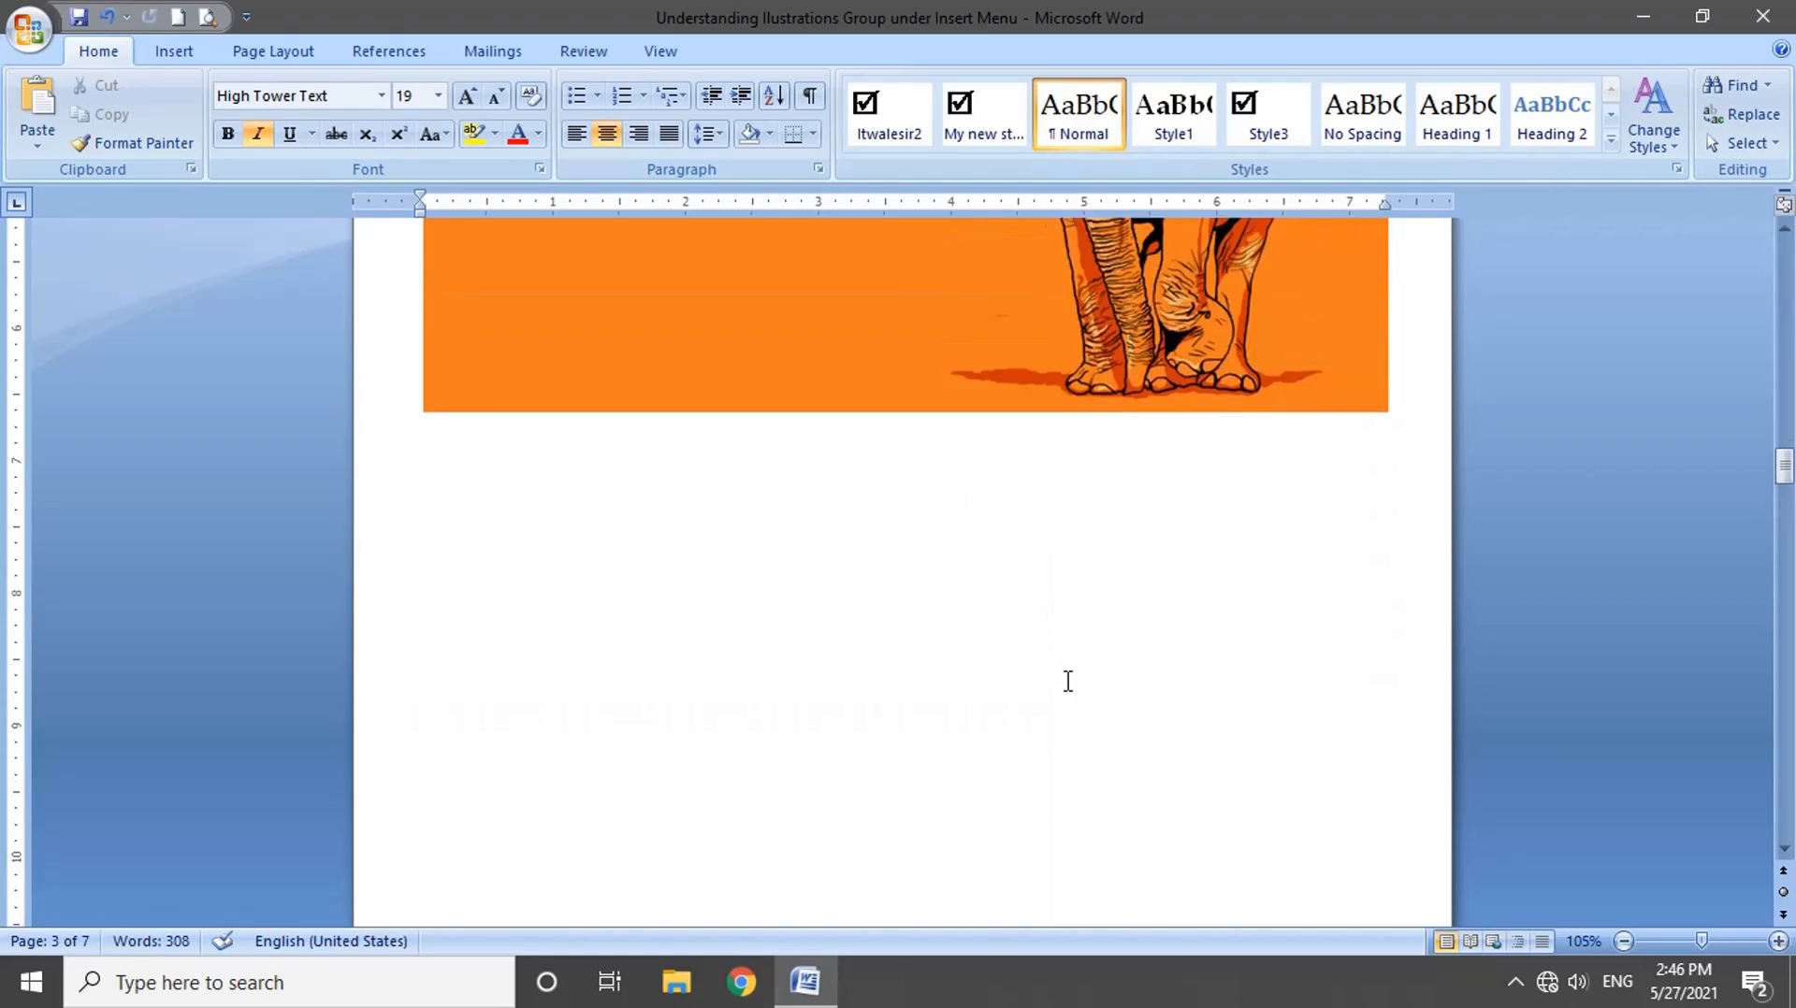
scroll(1067, 680, "up", 5)
left_click(1067, 679)
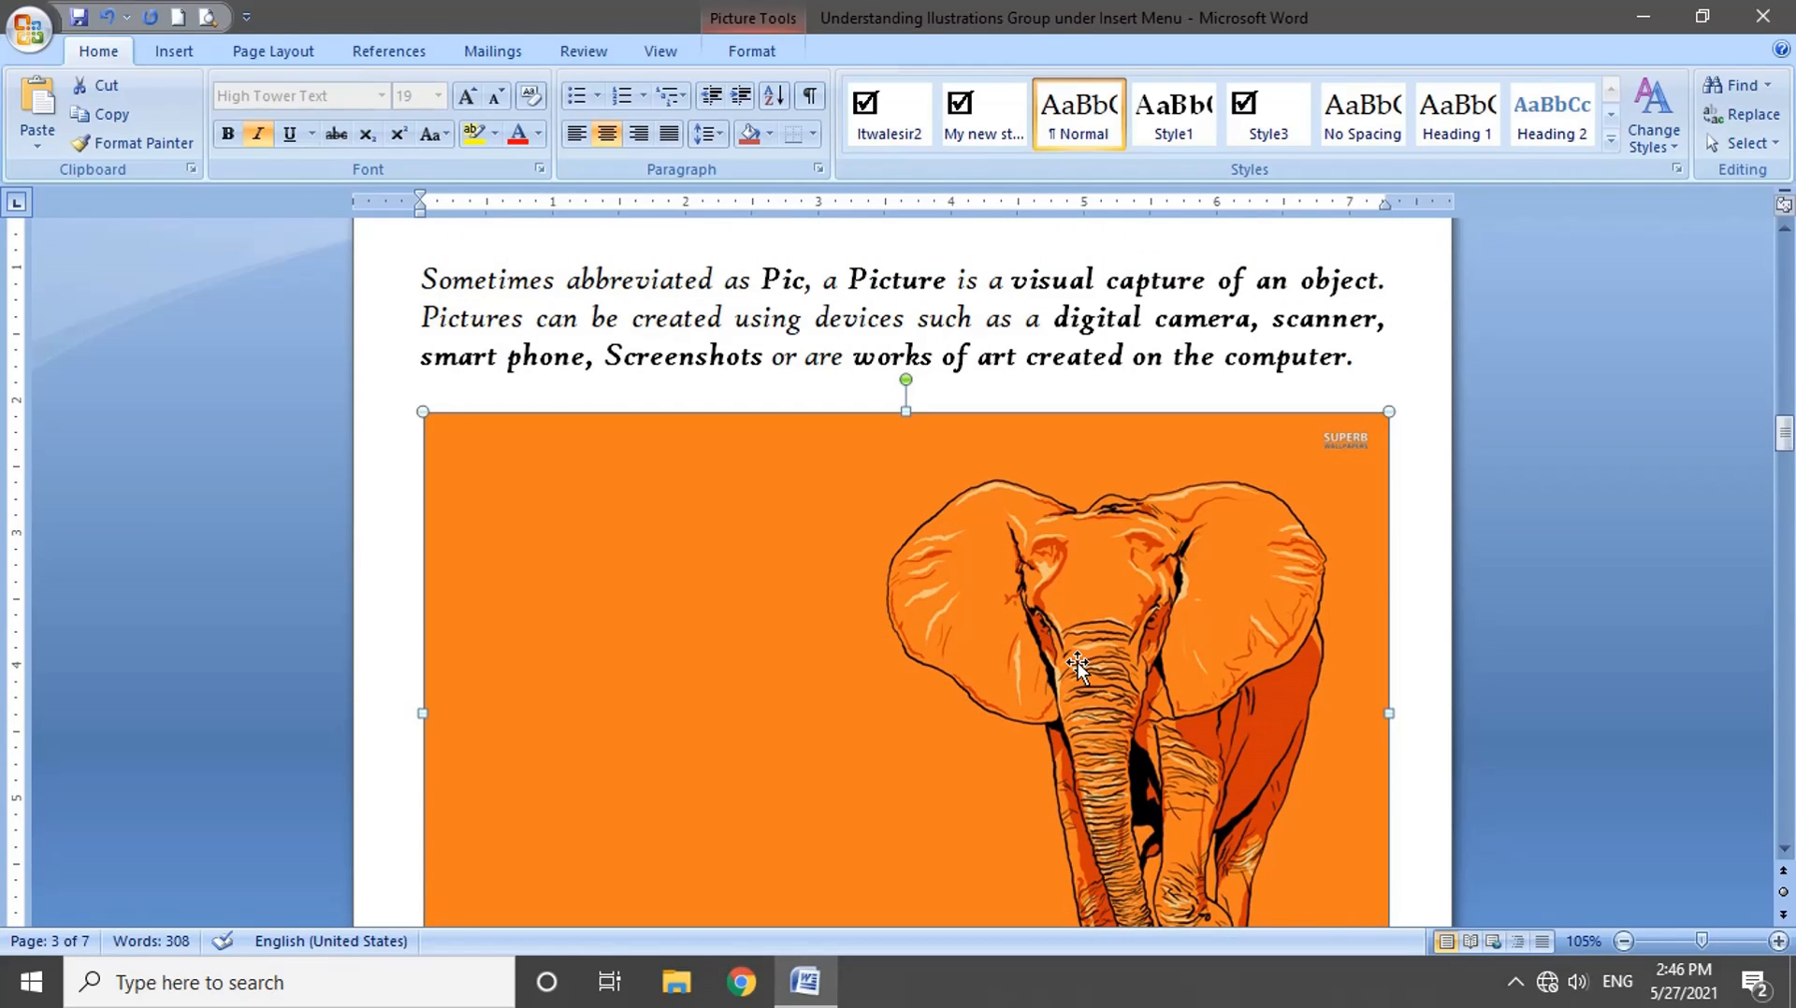
scroll(1077, 666, "down", 3)
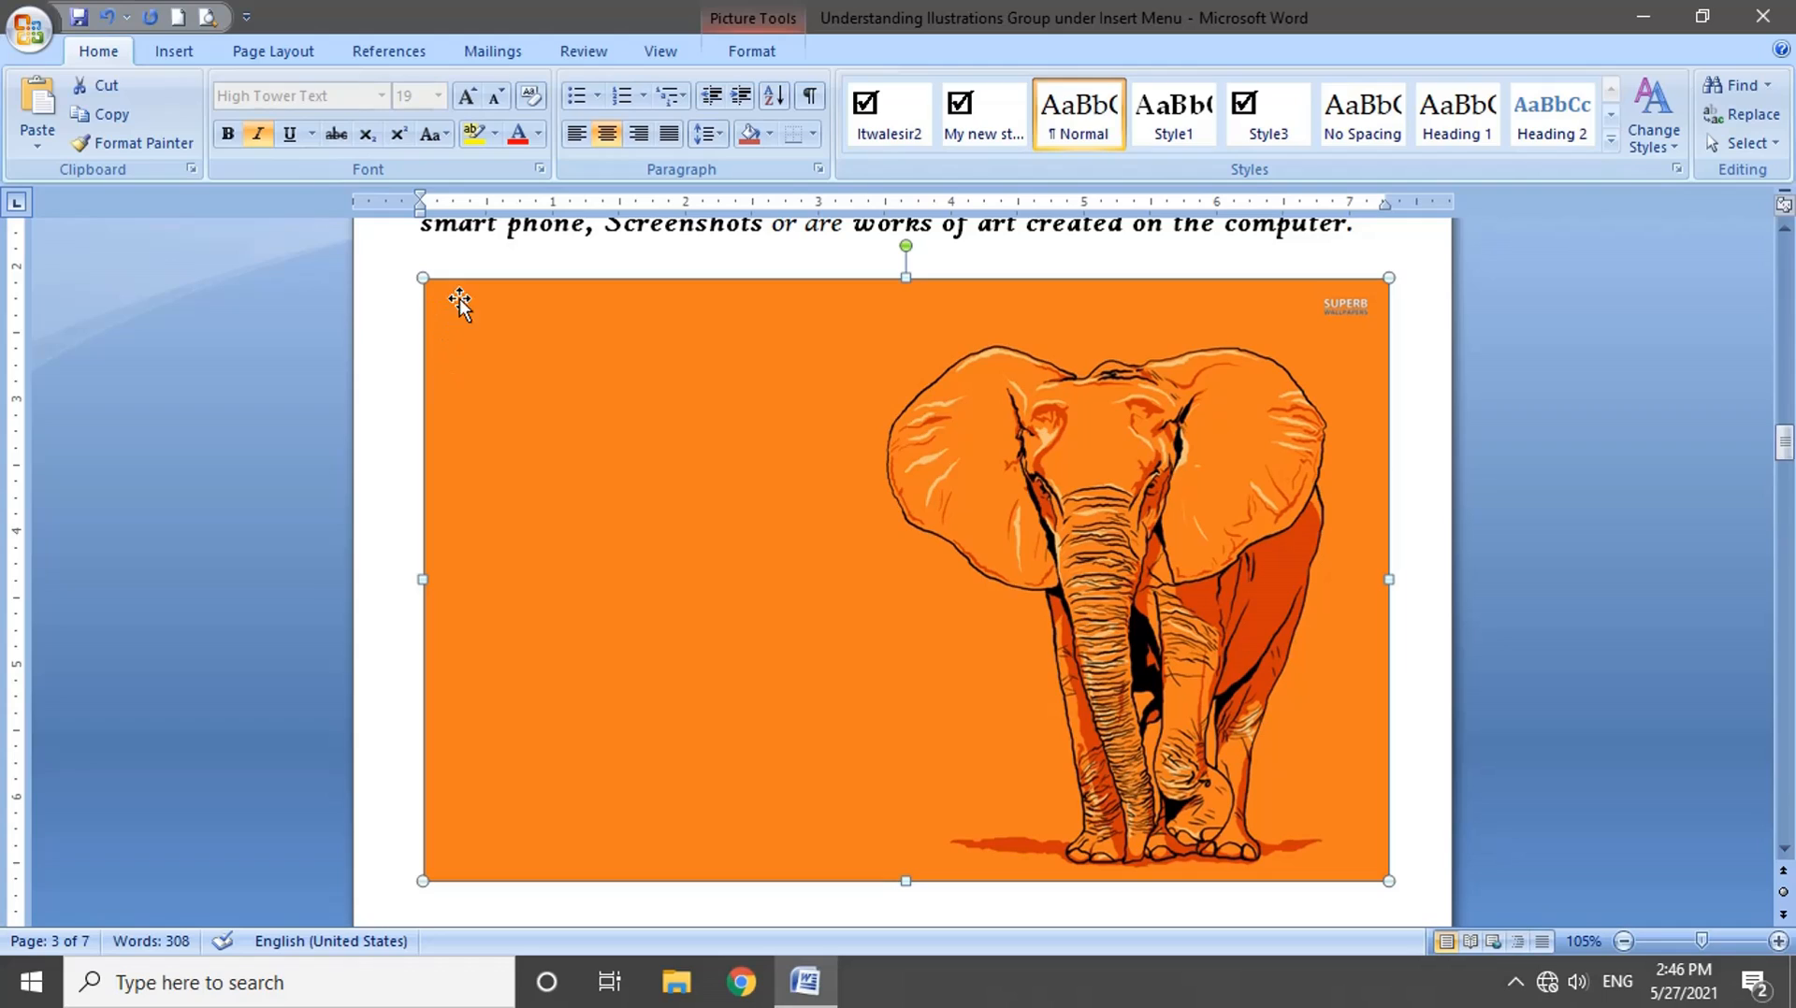
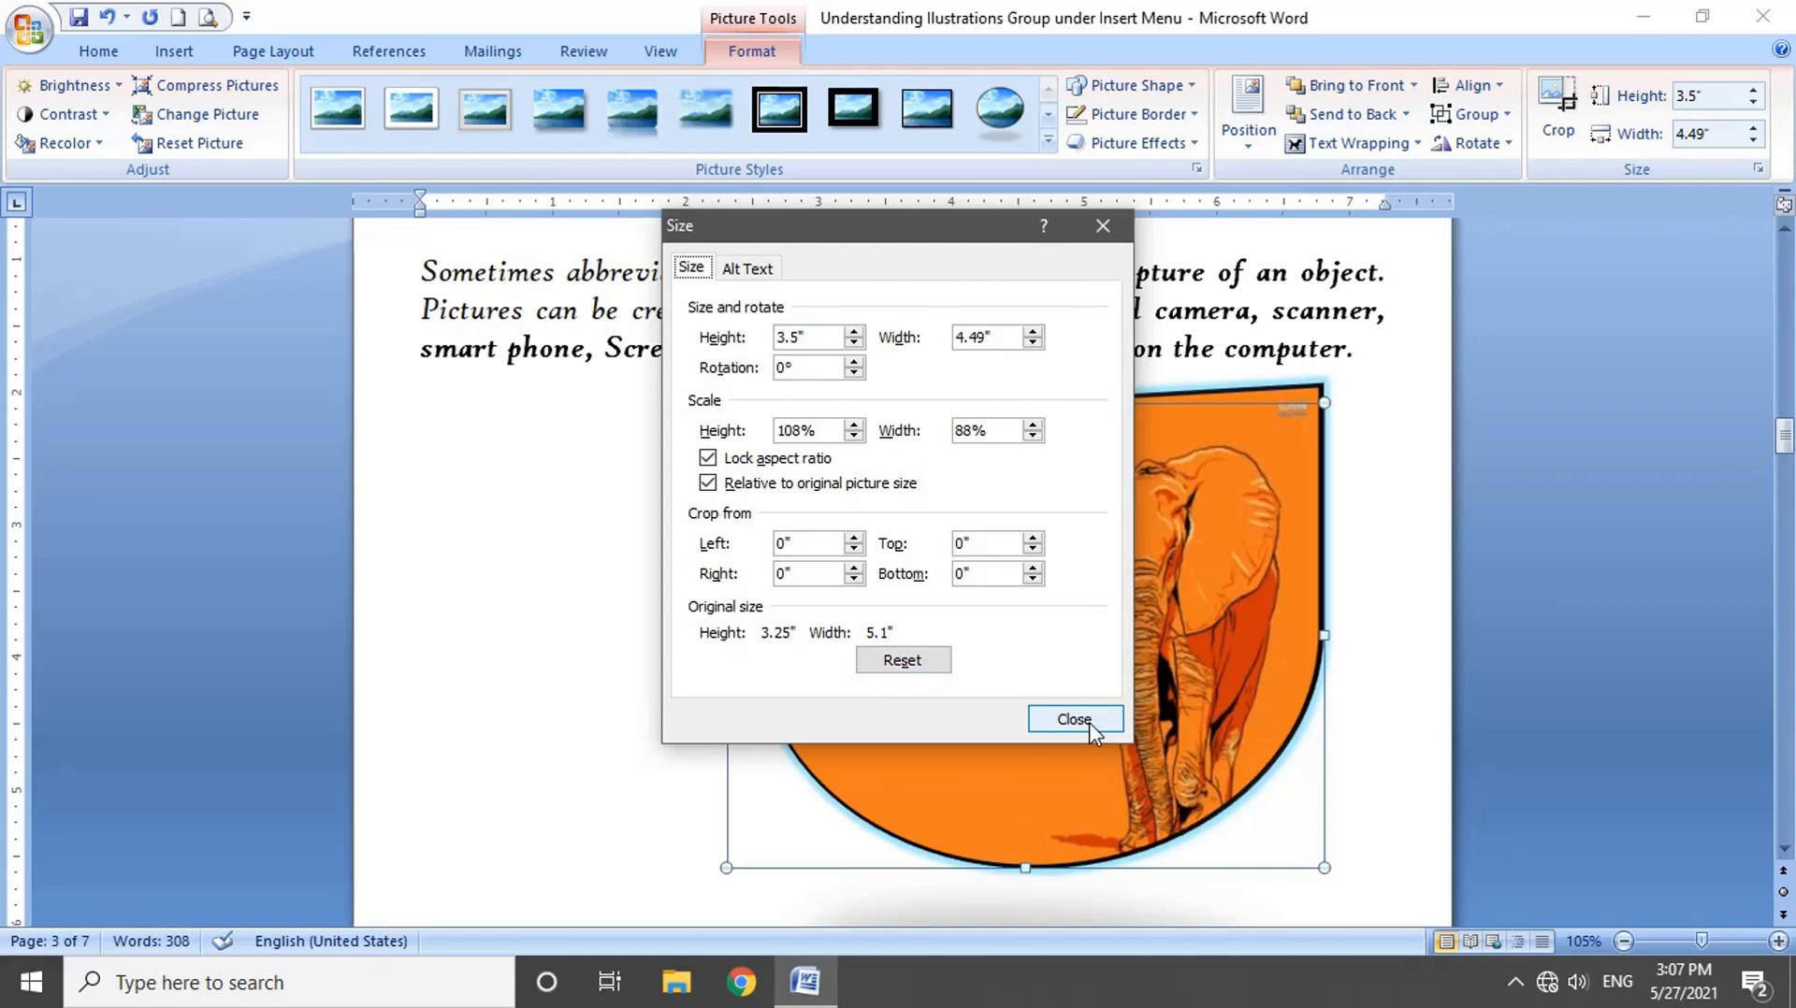
Step: Close the Size dialog and crop the orange elephant picture around the elephant to about 3.47" high by 2.14" wide
left_click(1075, 719)
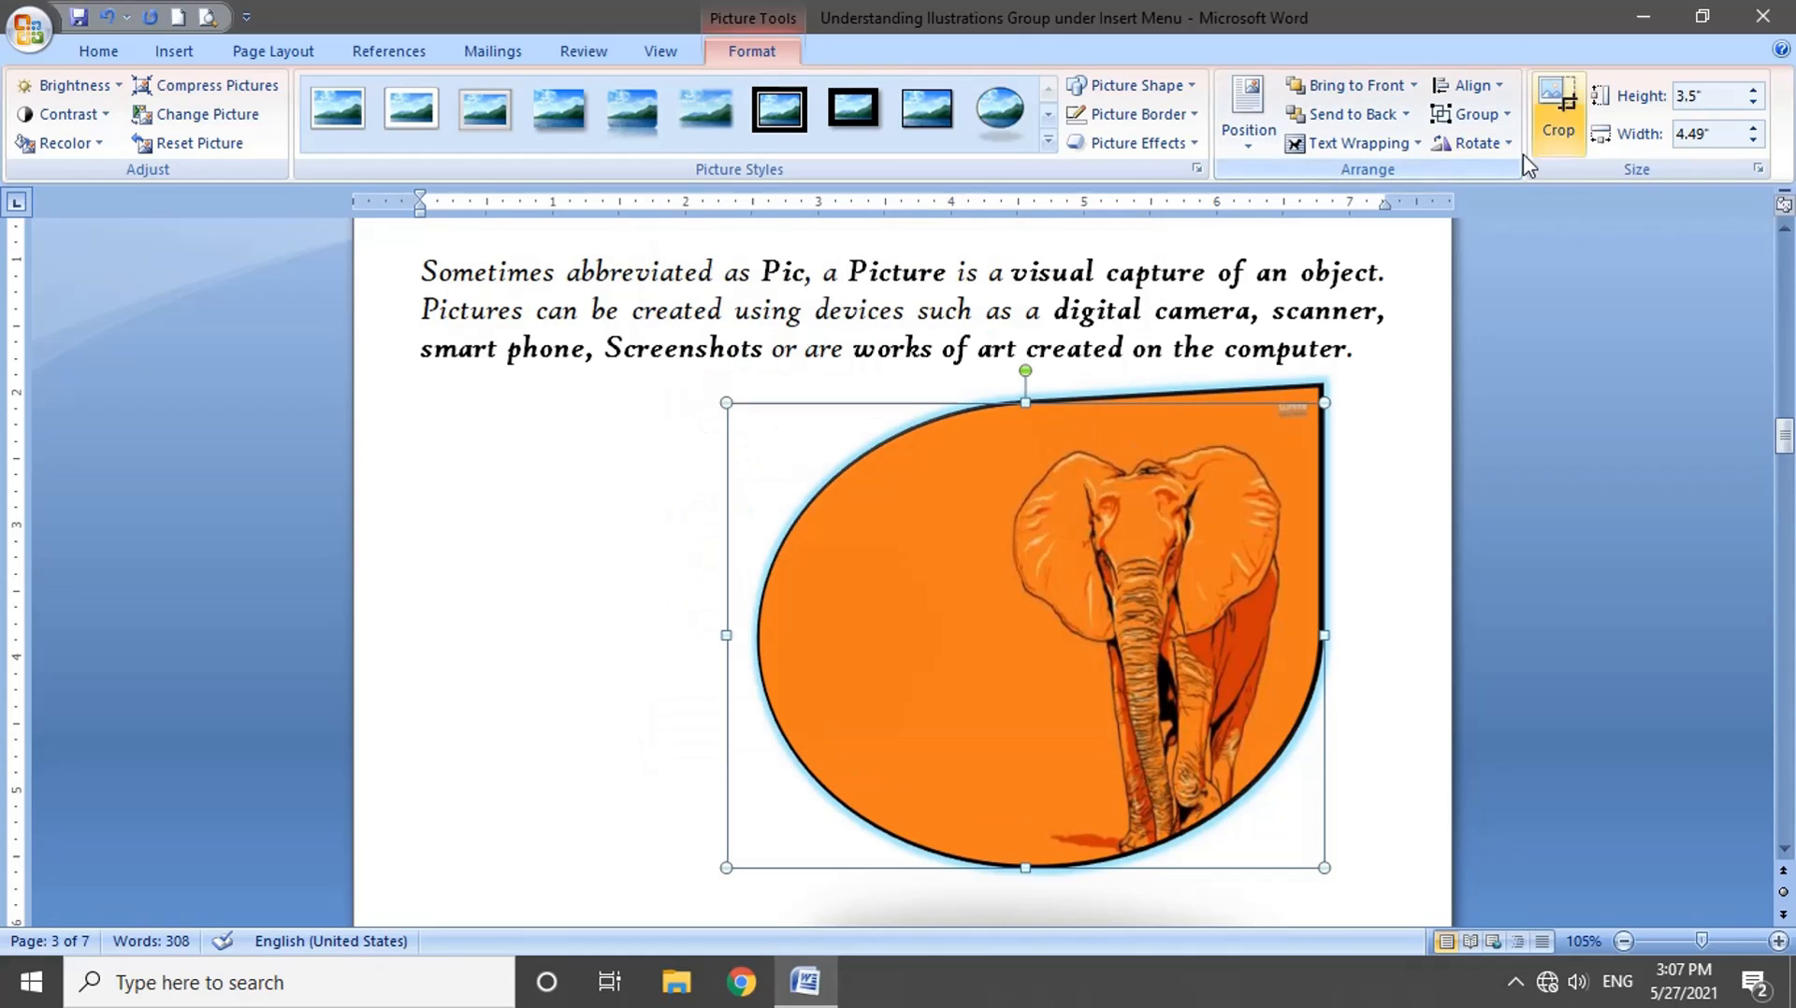
left_click(1577, 125)
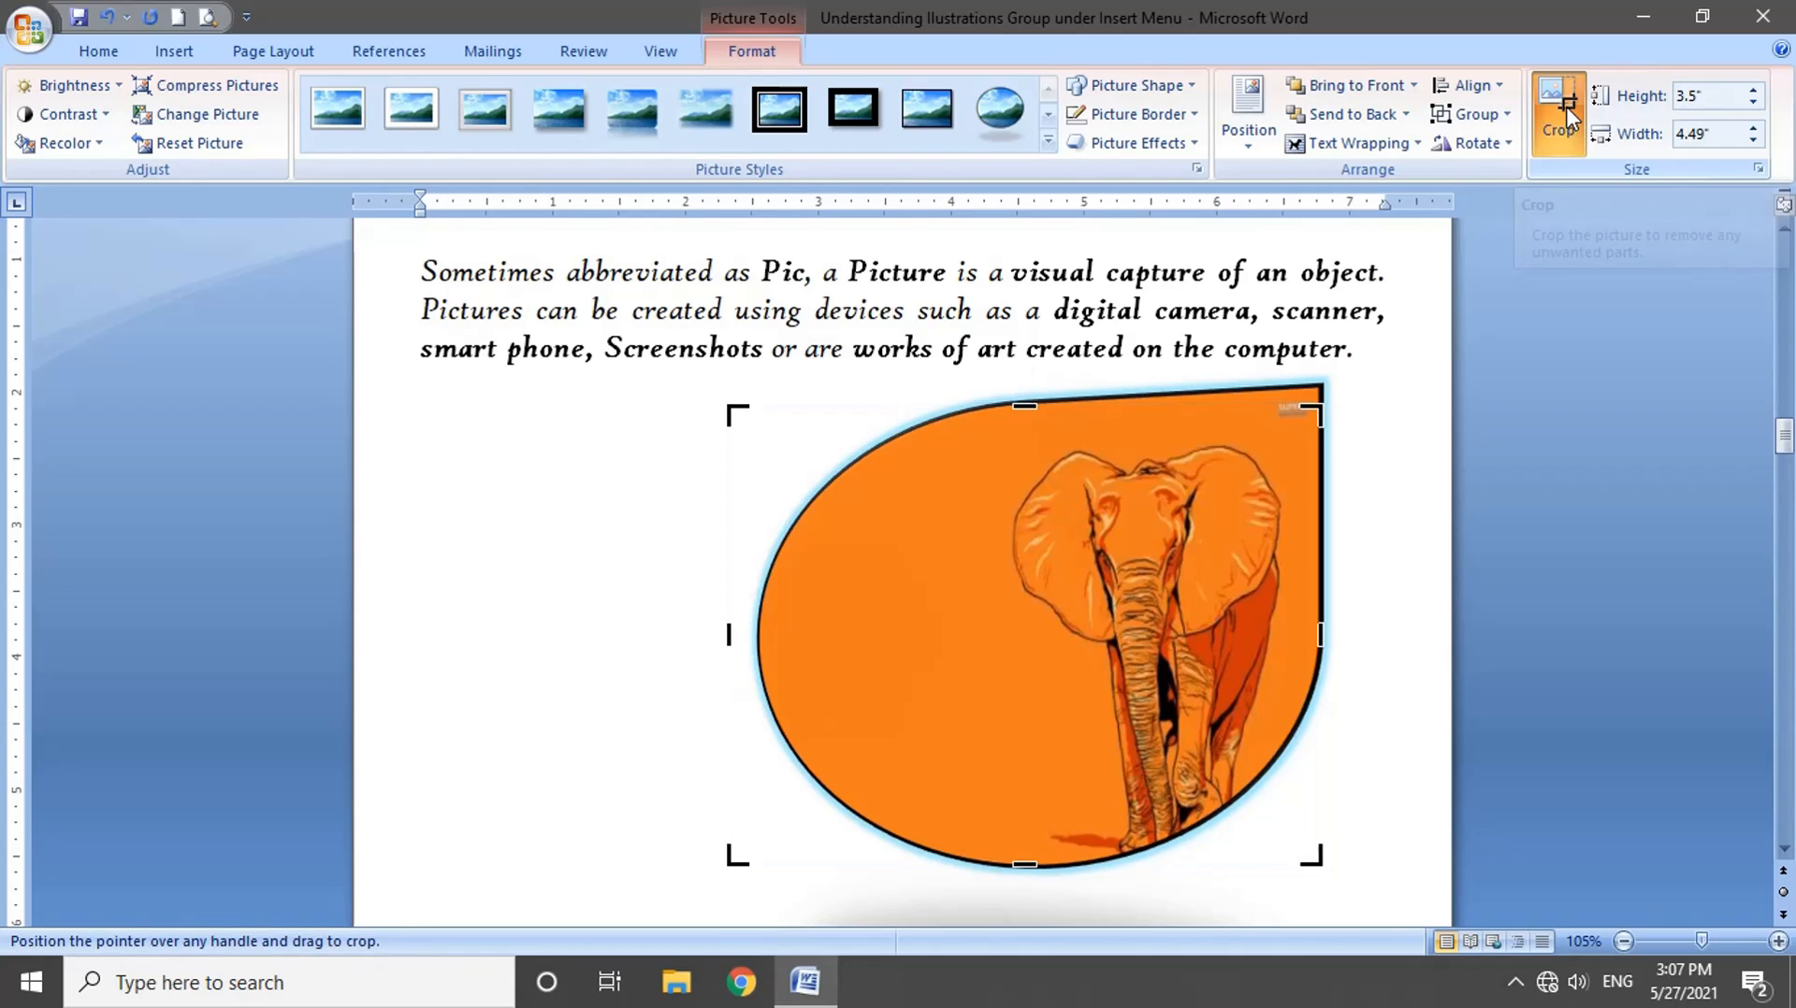
left_click_drag(1319, 409, 1123, 482)
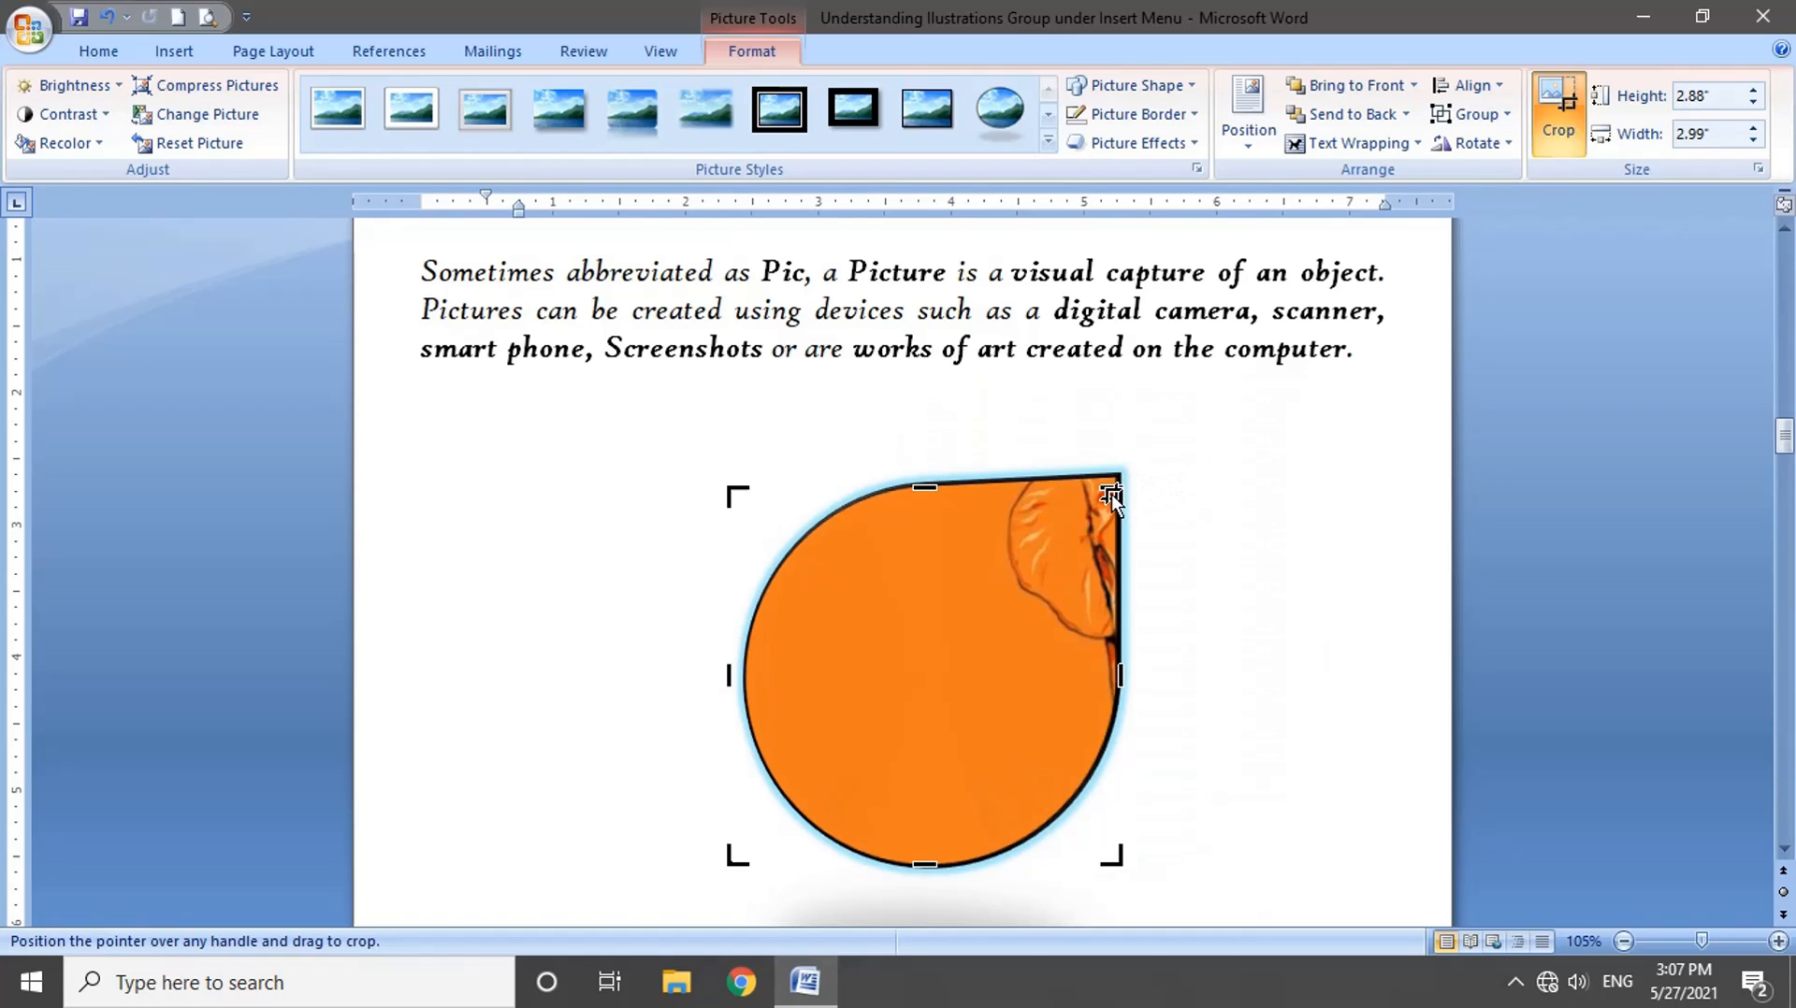
left_click_drag(1113, 493, 1289, 408)
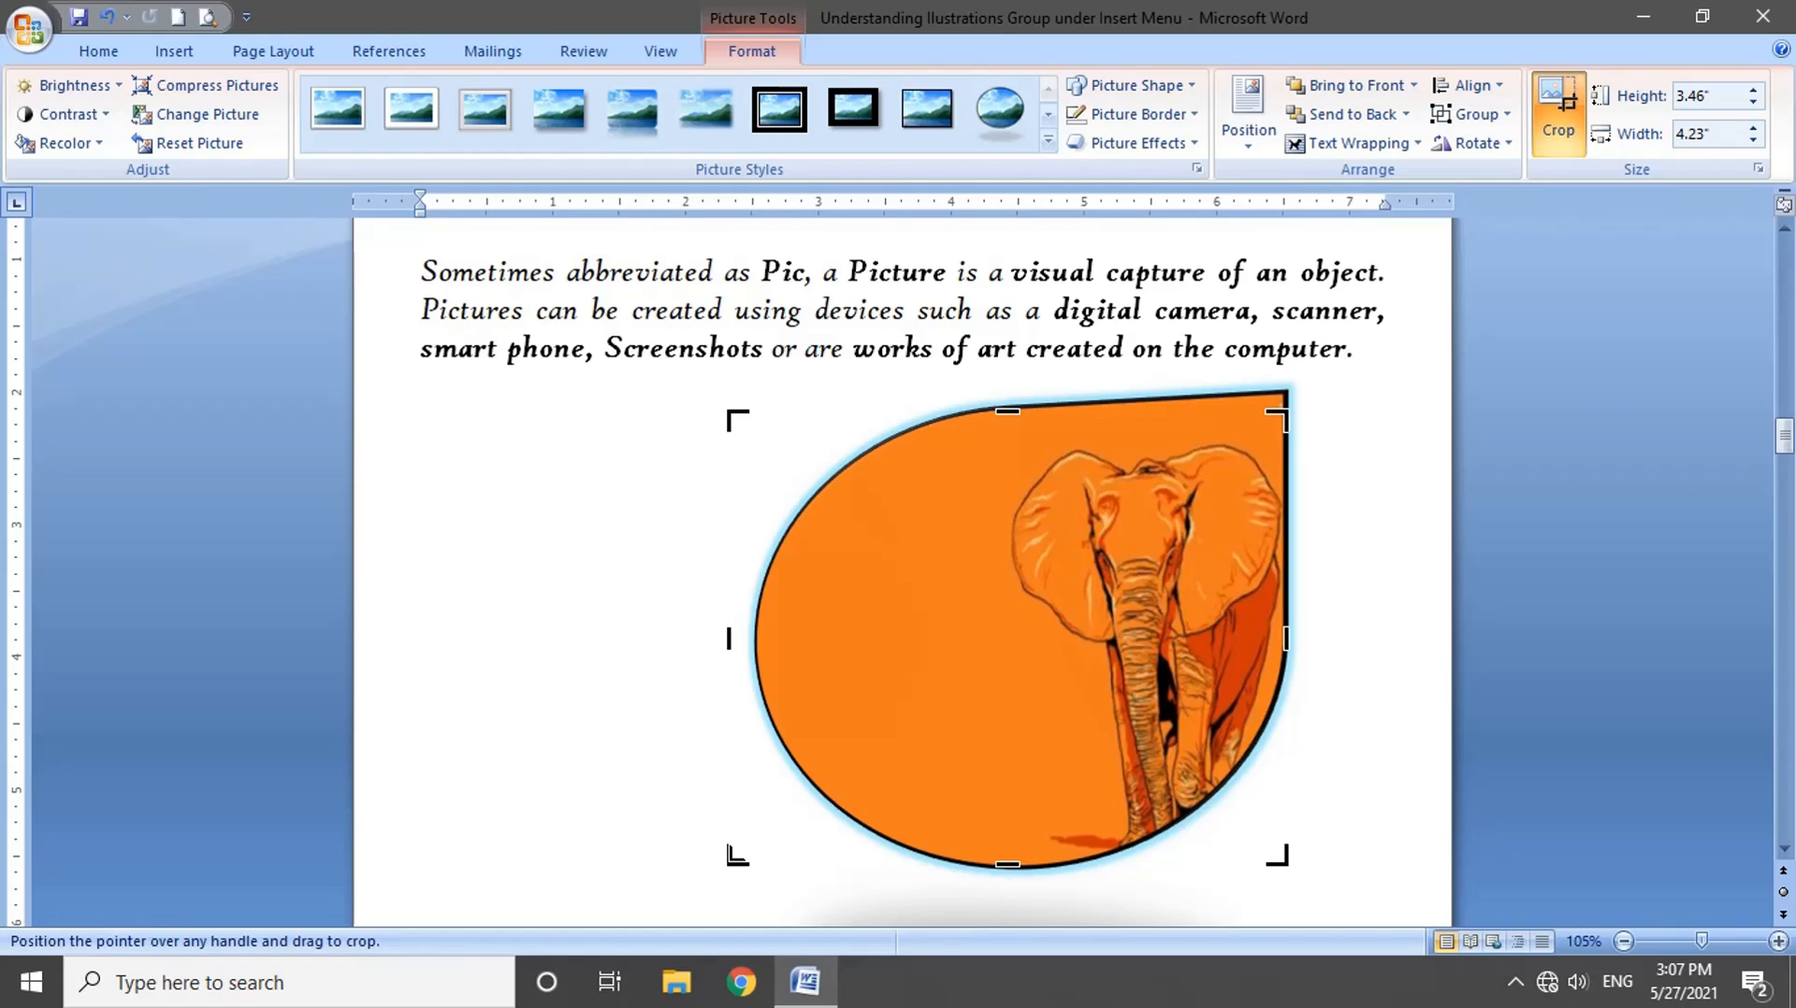
left_click_drag(737, 855, 1007, 863)
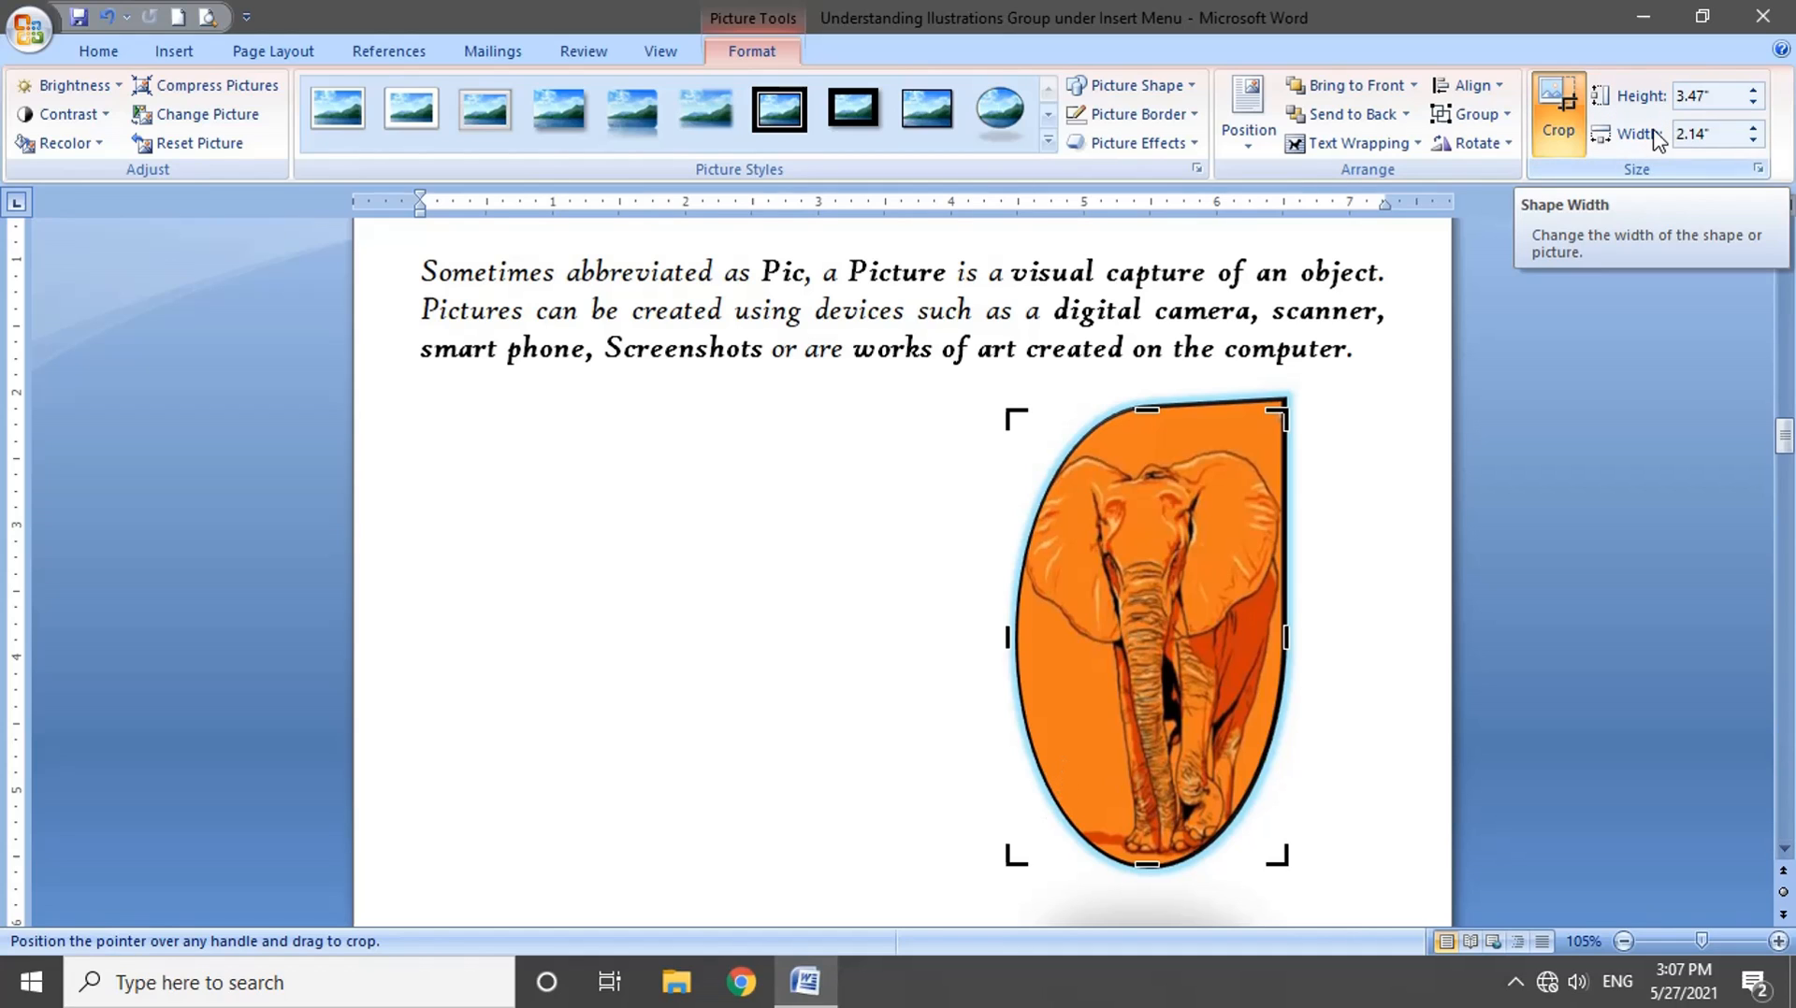
Step: Adjust the cropped elephant picture's size, enlarging it to 4" high and then reducing it to about 1.9" wide
left_click(1754, 92)
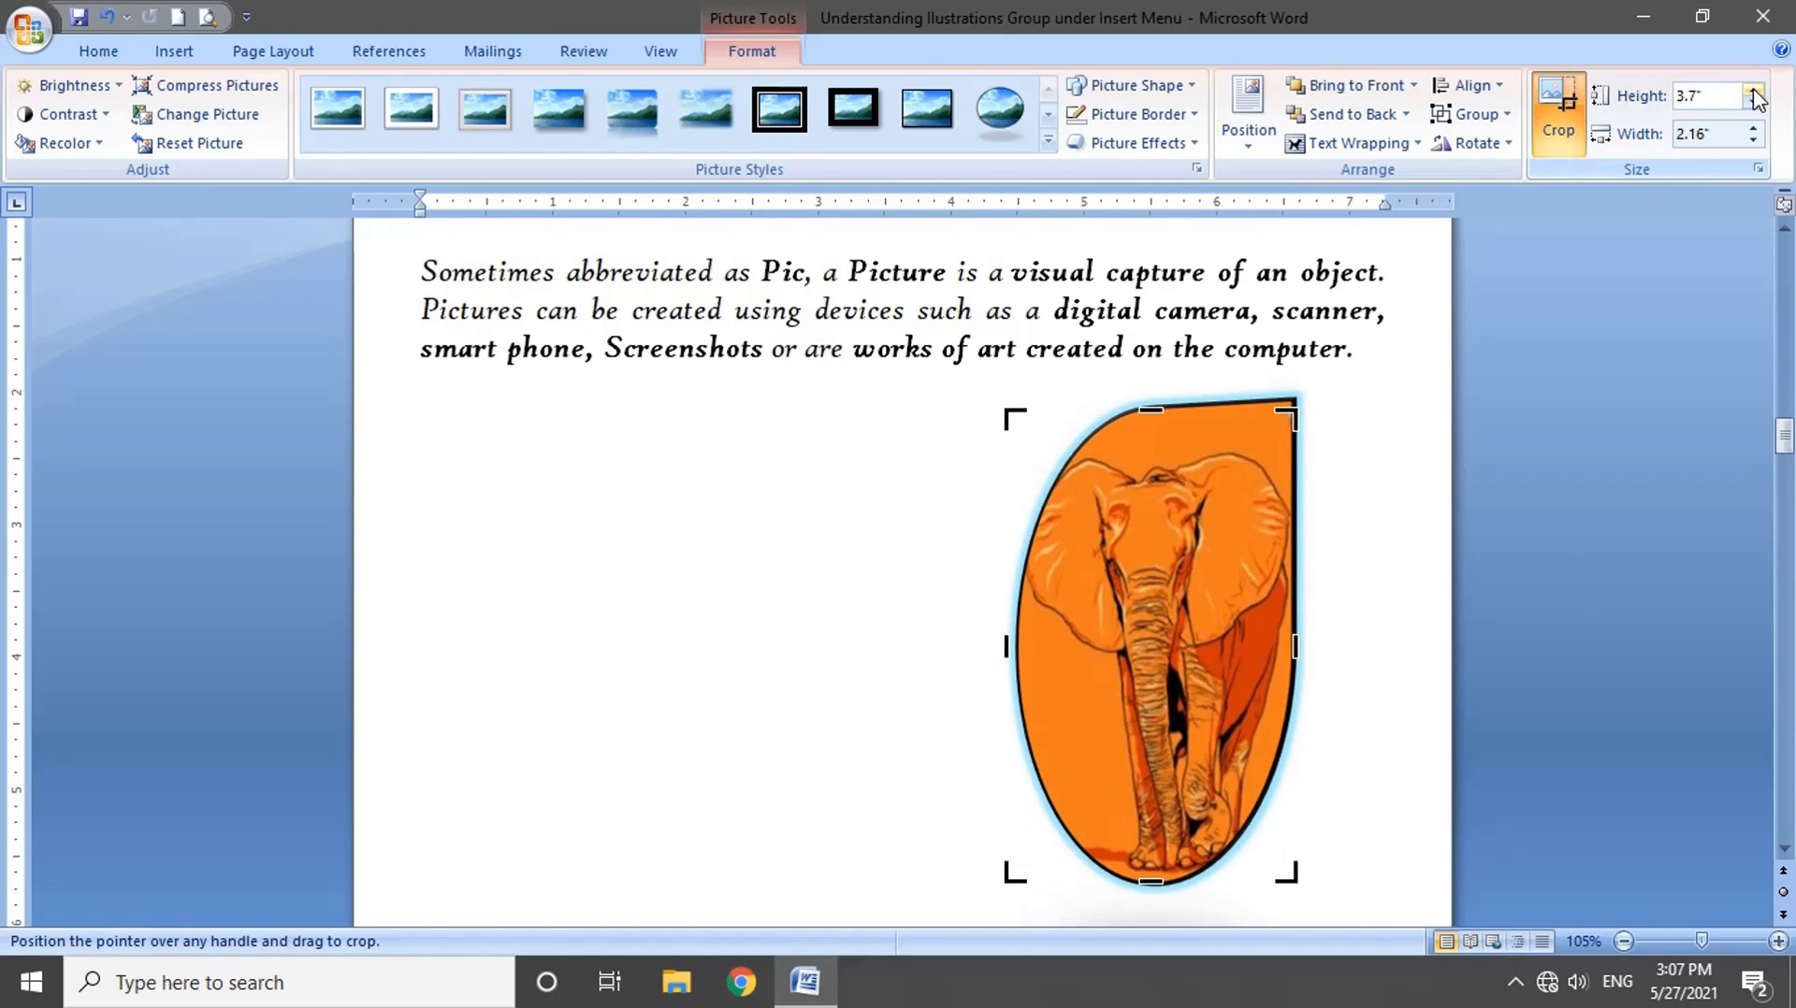
left_click(1754, 92)
left_click(1754, 91)
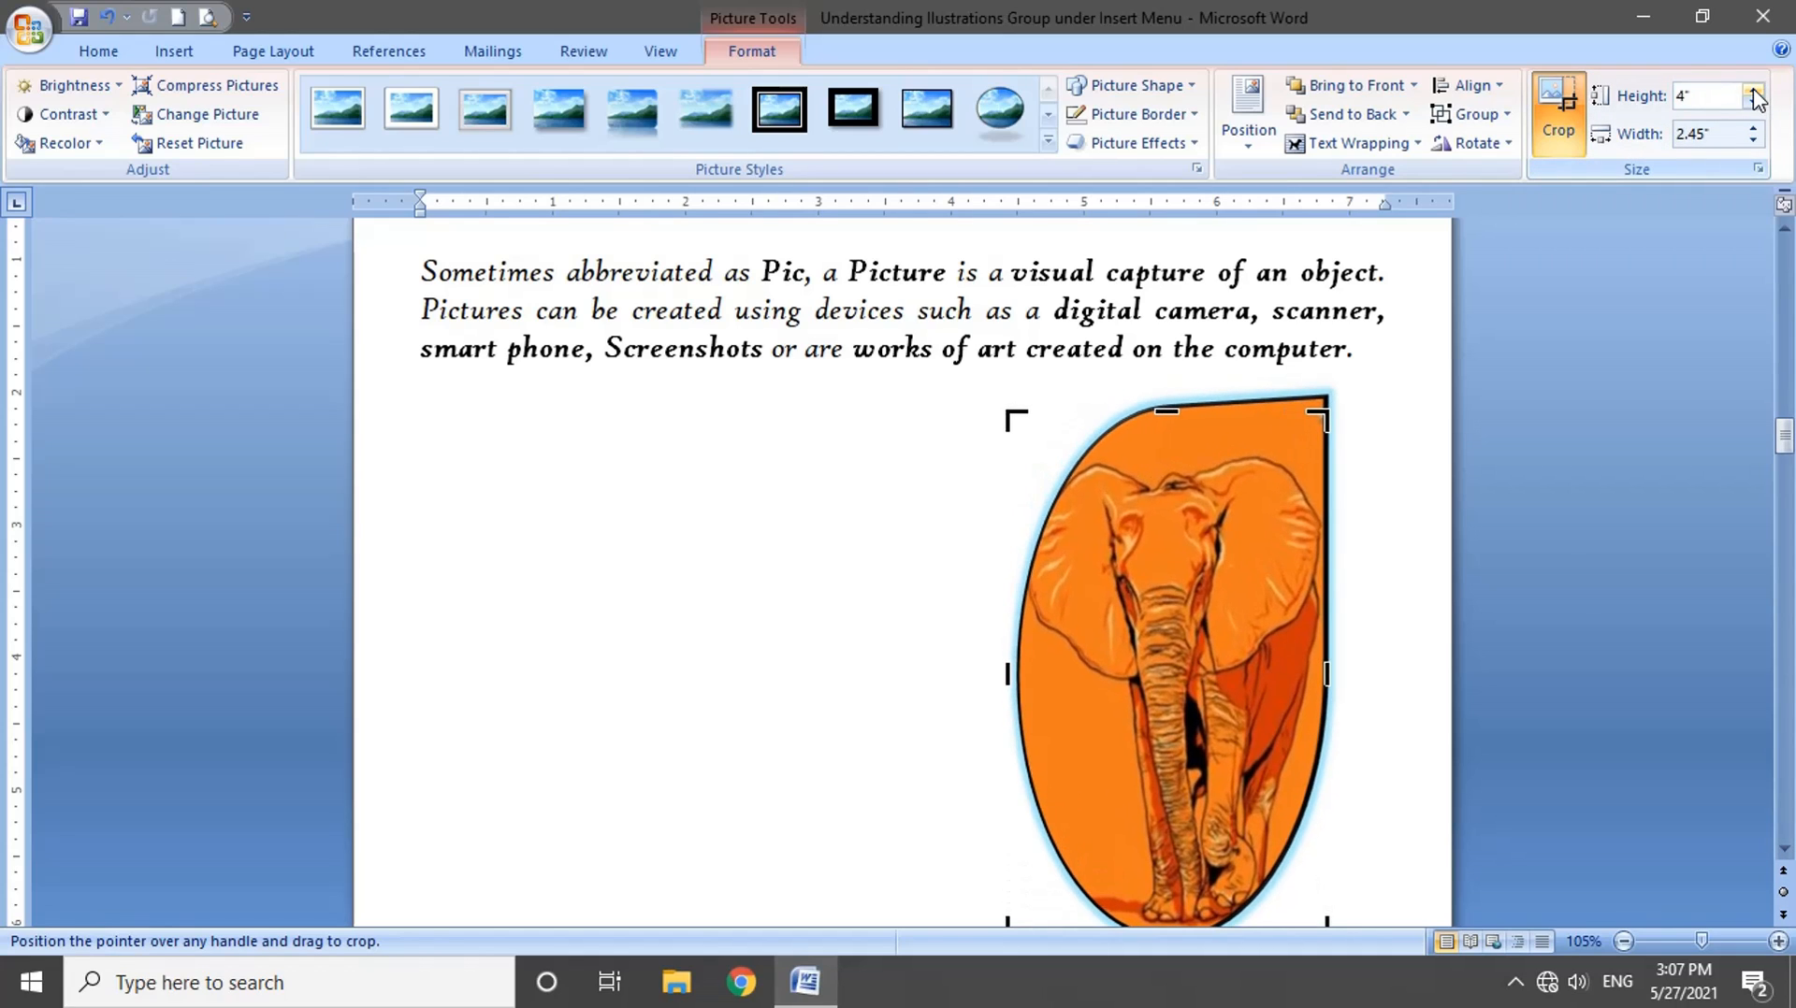
left_click(1753, 141)
left_click(1753, 140)
left_click(1753, 141)
left_click(1752, 140)
left_click(1752, 142)
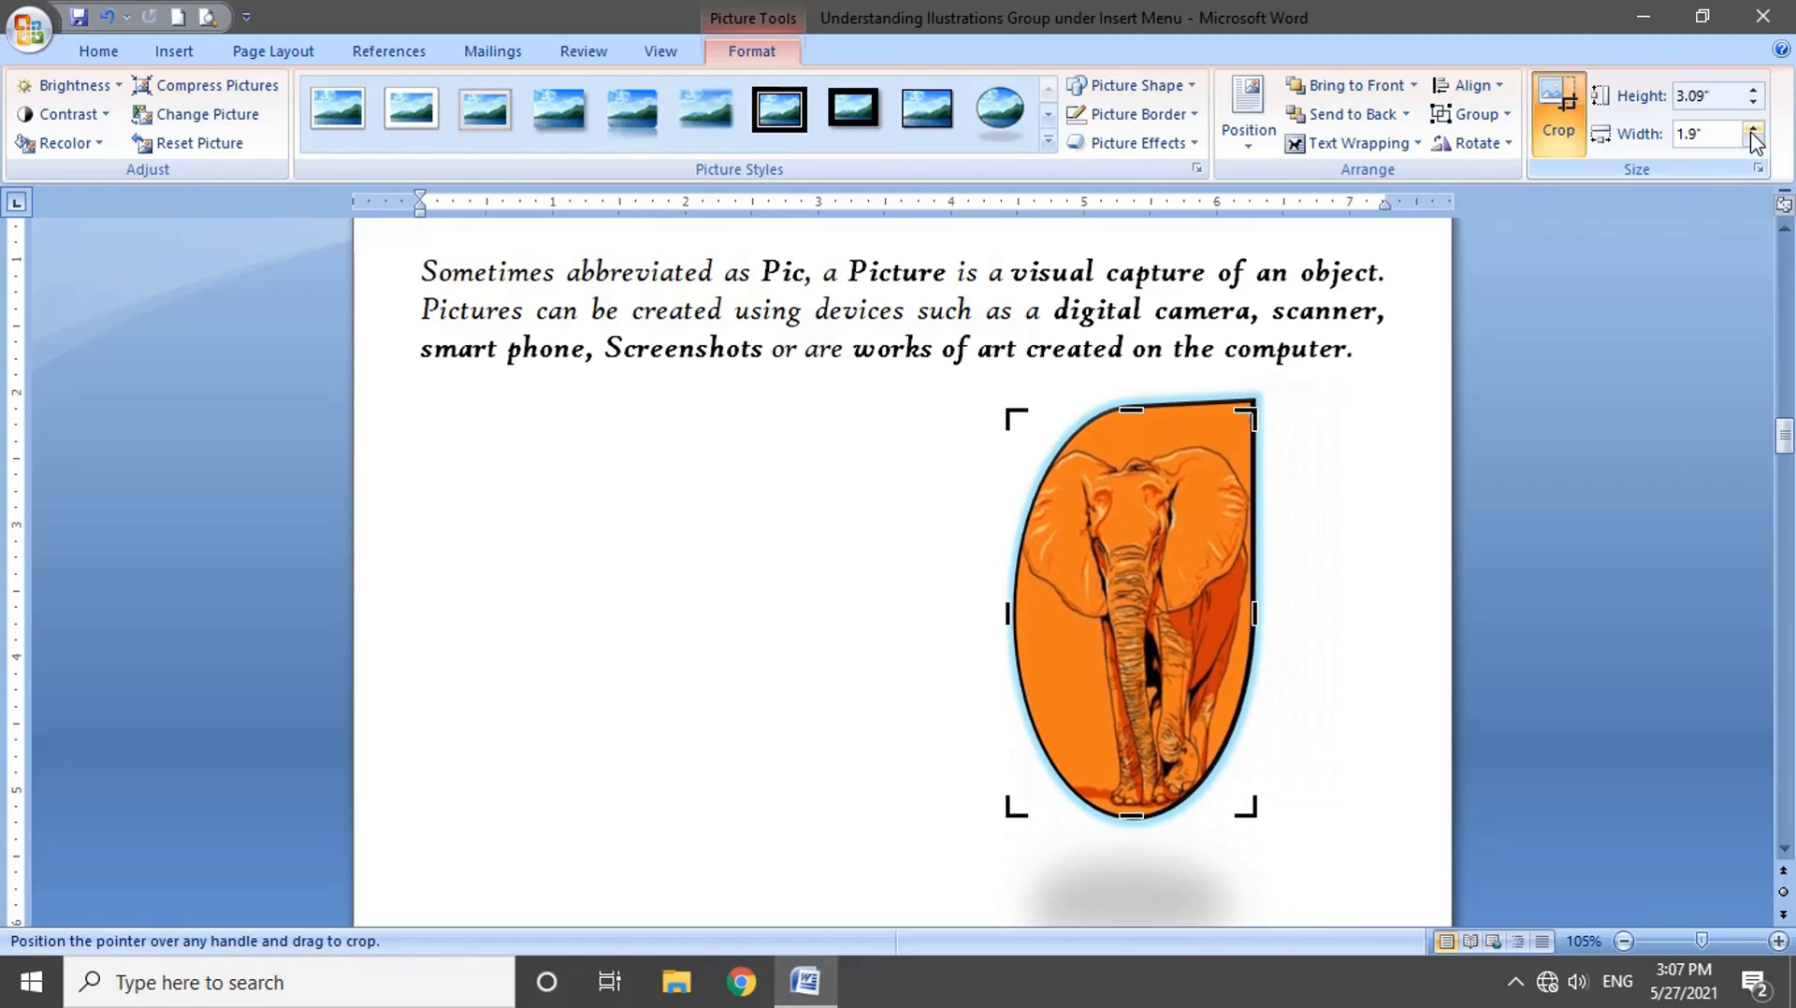
left_click(1753, 131)
left_click(1753, 132)
left_click(1753, 132)
left_click(1753, 131)
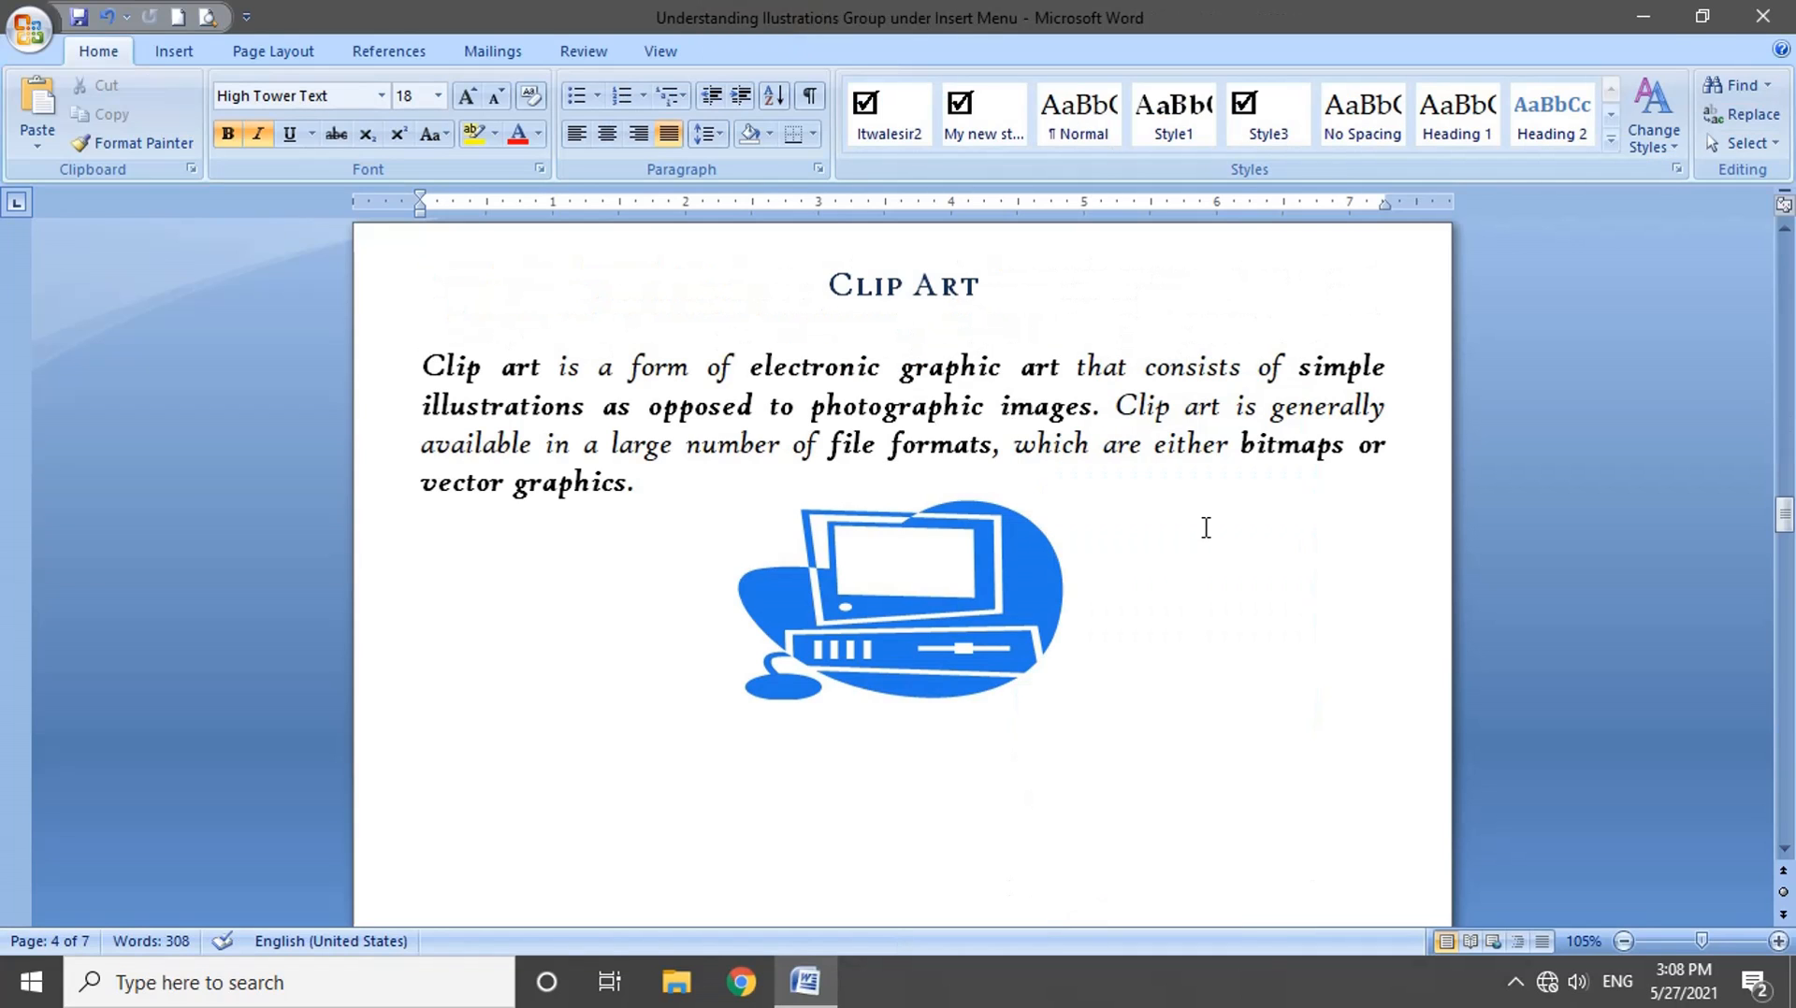
Step: Read the Clip Art section's definition, highlighting electronic graphic art, photographic images, and bitmaps or vector graphics
left_click(174, 50)
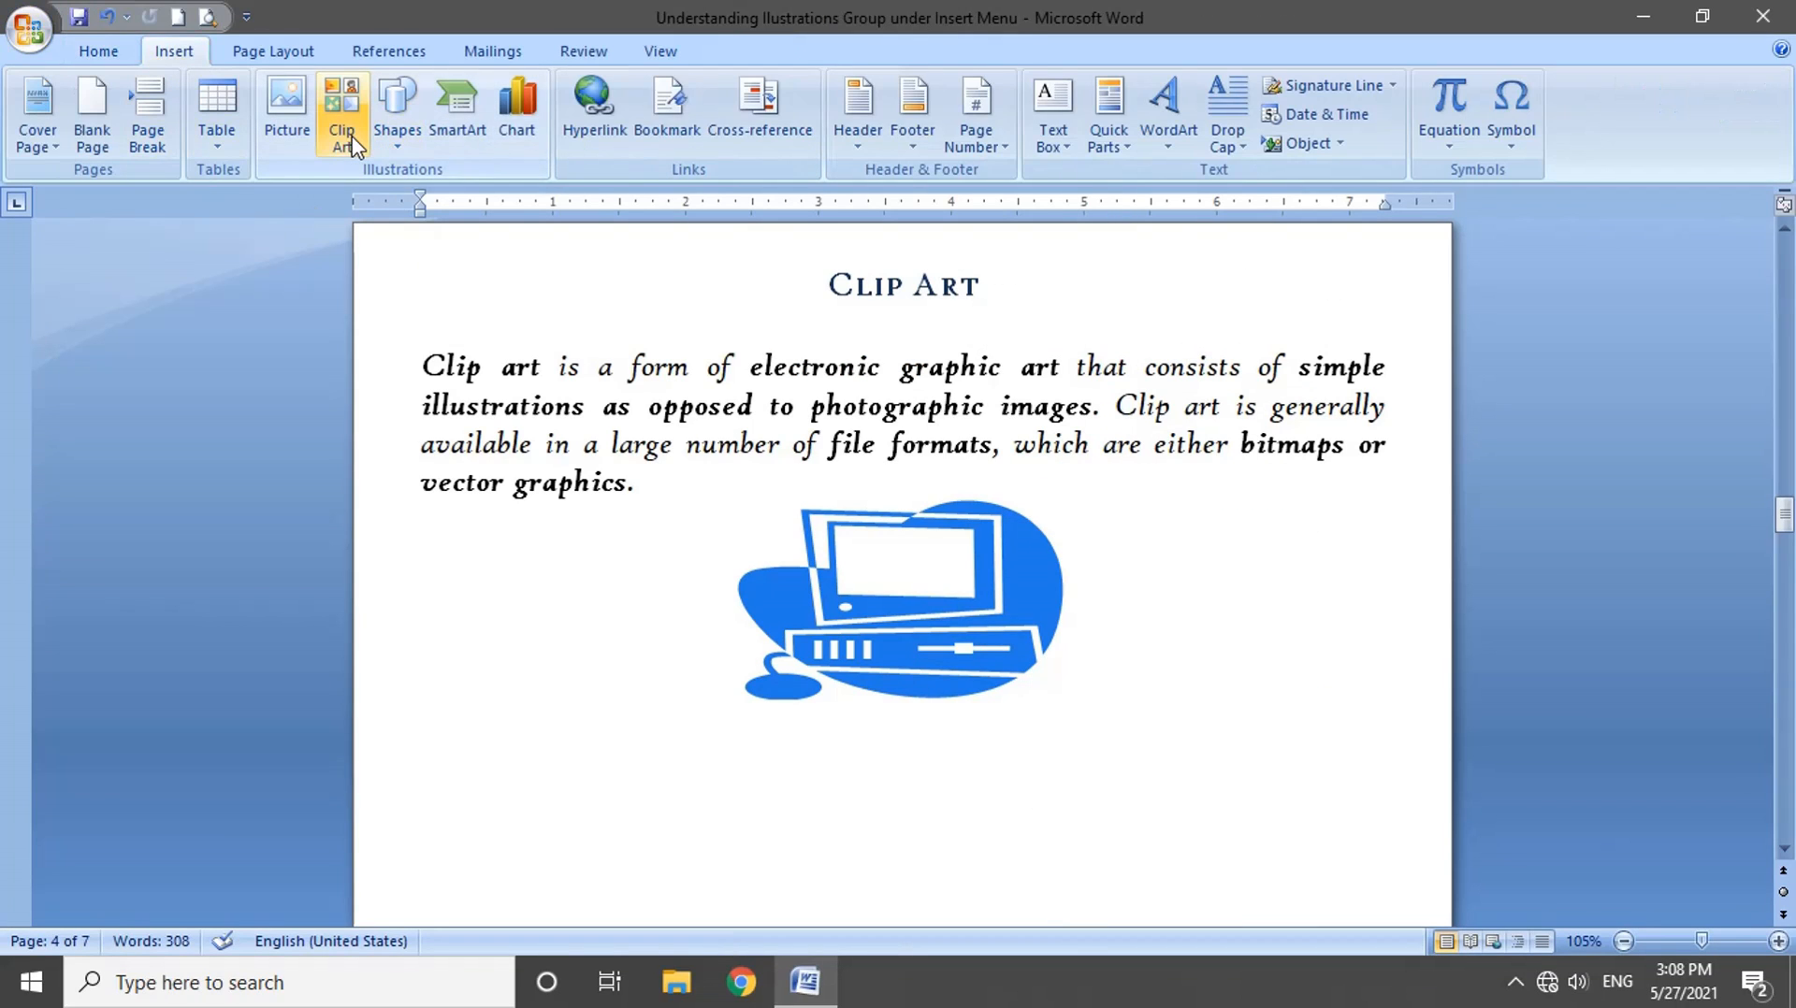
left_click(472, 364)
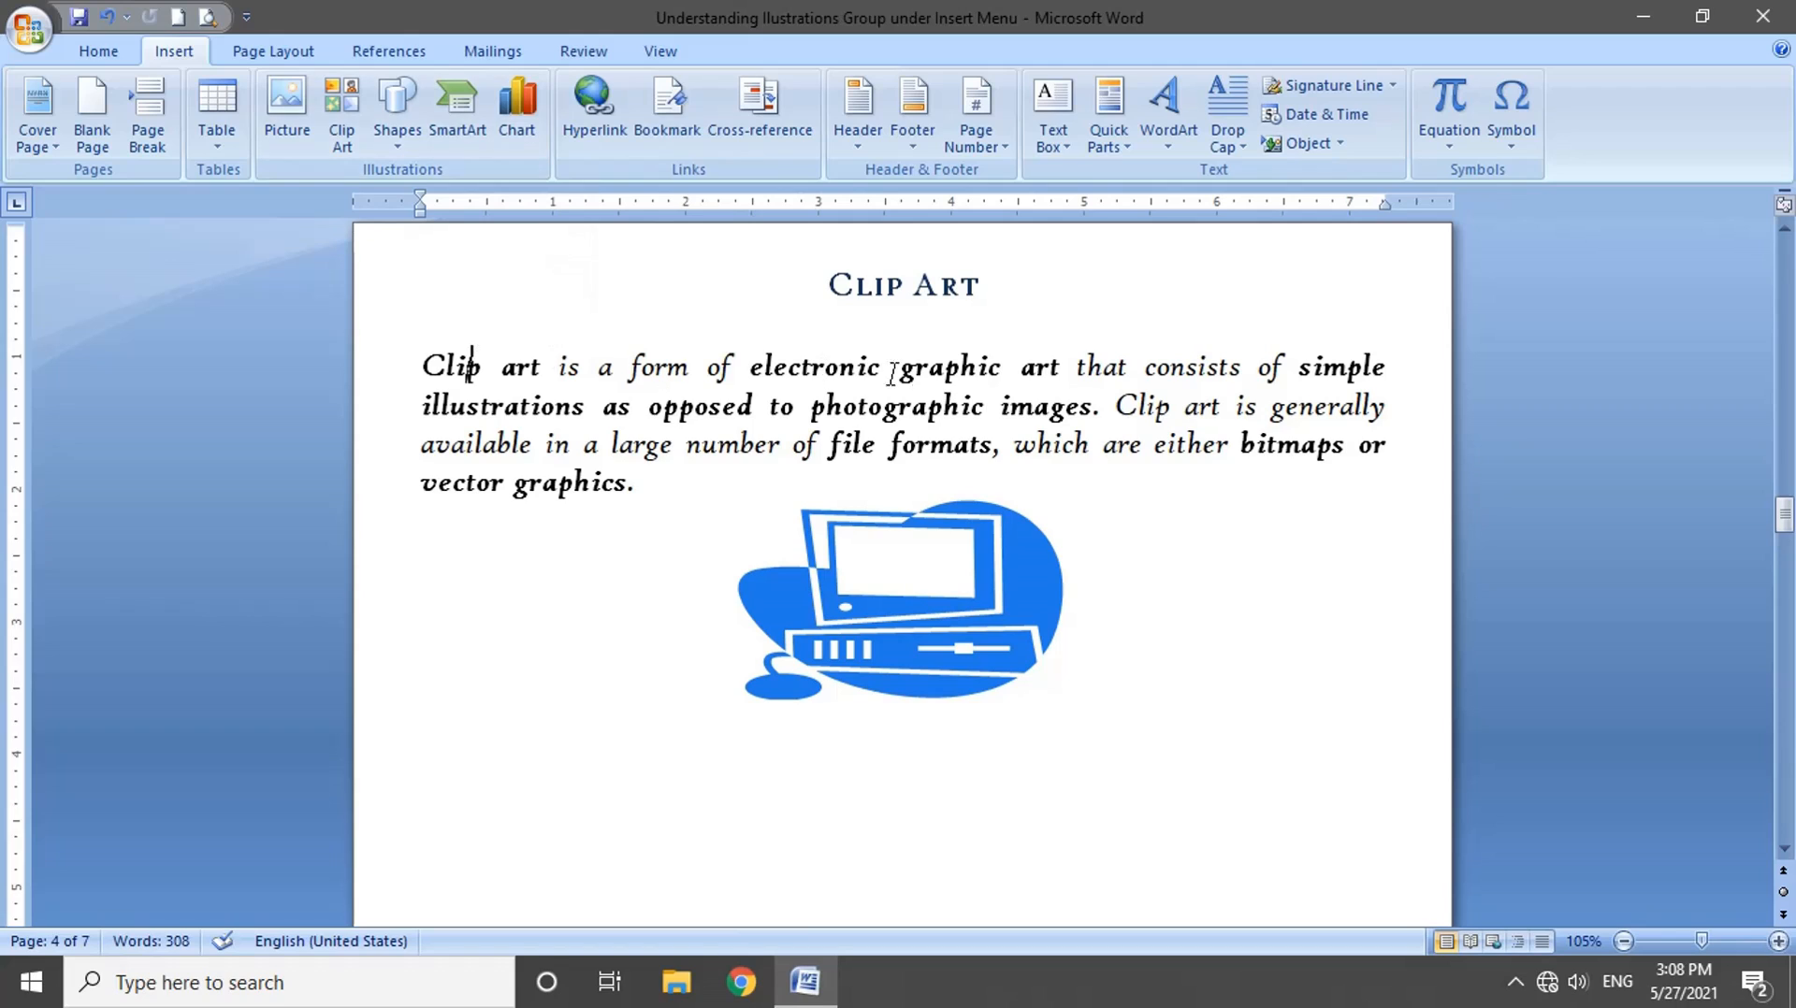
left_click_drag(1076, 366, 749, 367)
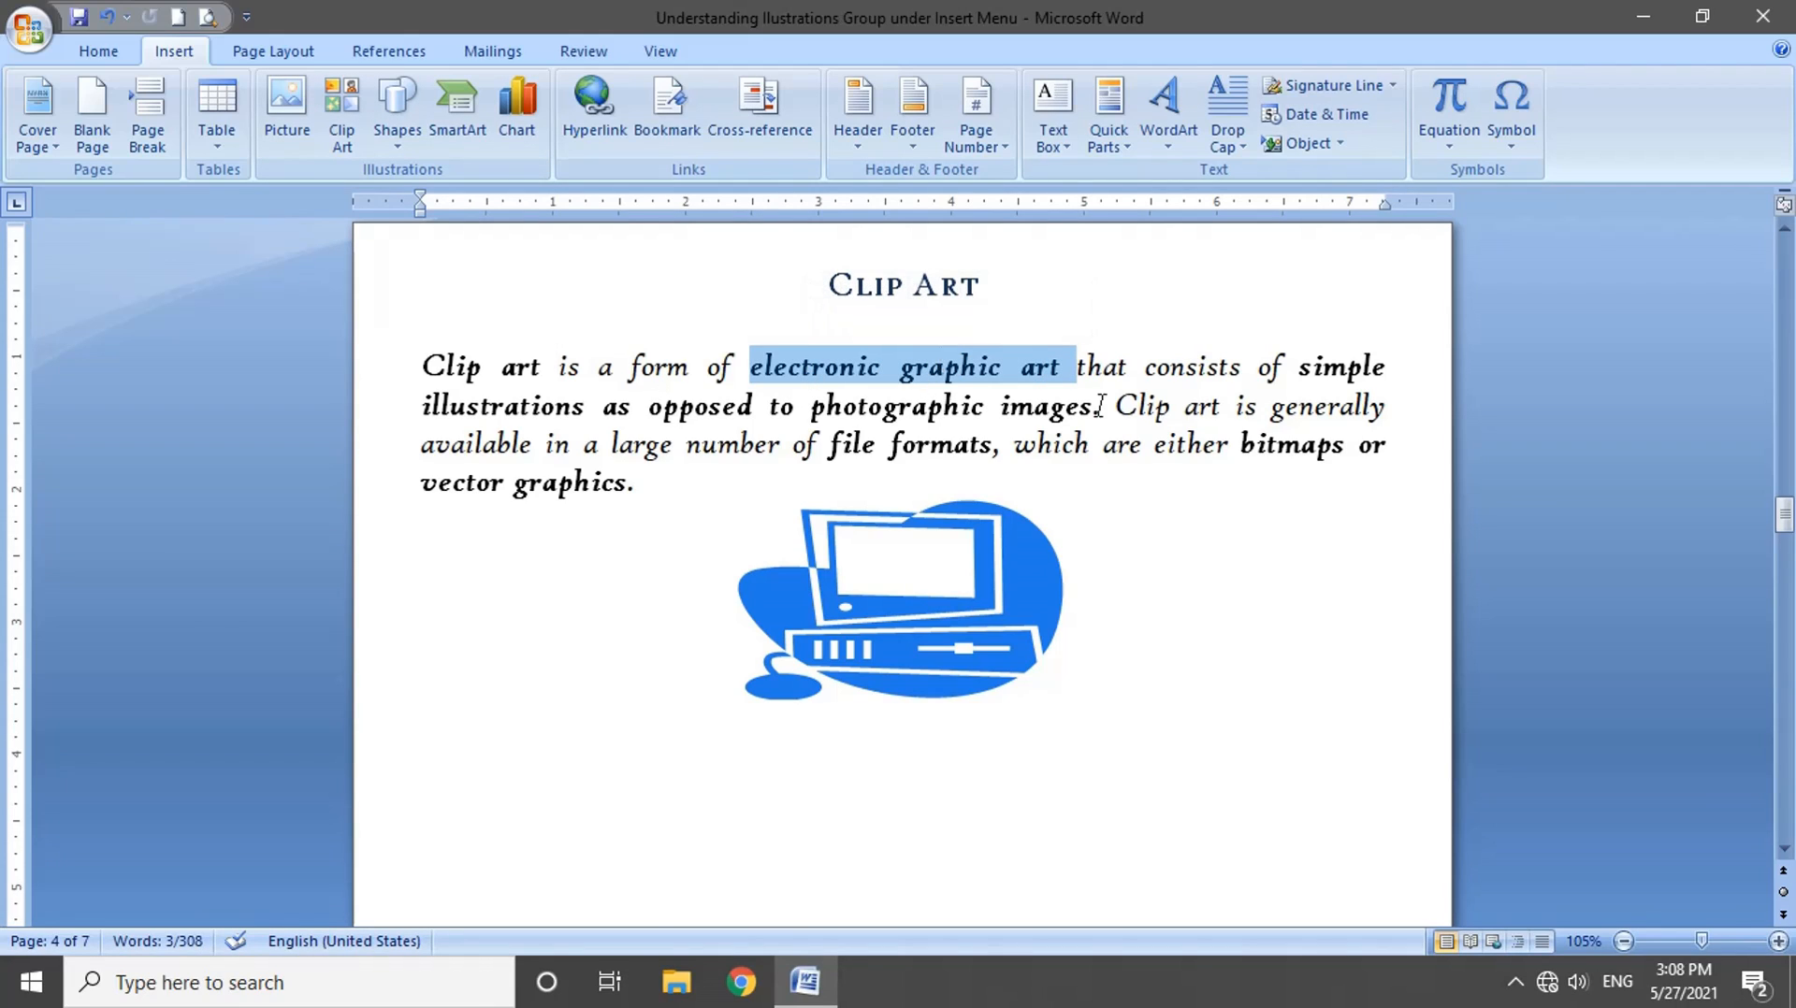
left_click_drag(1113, 406, 810, 406)
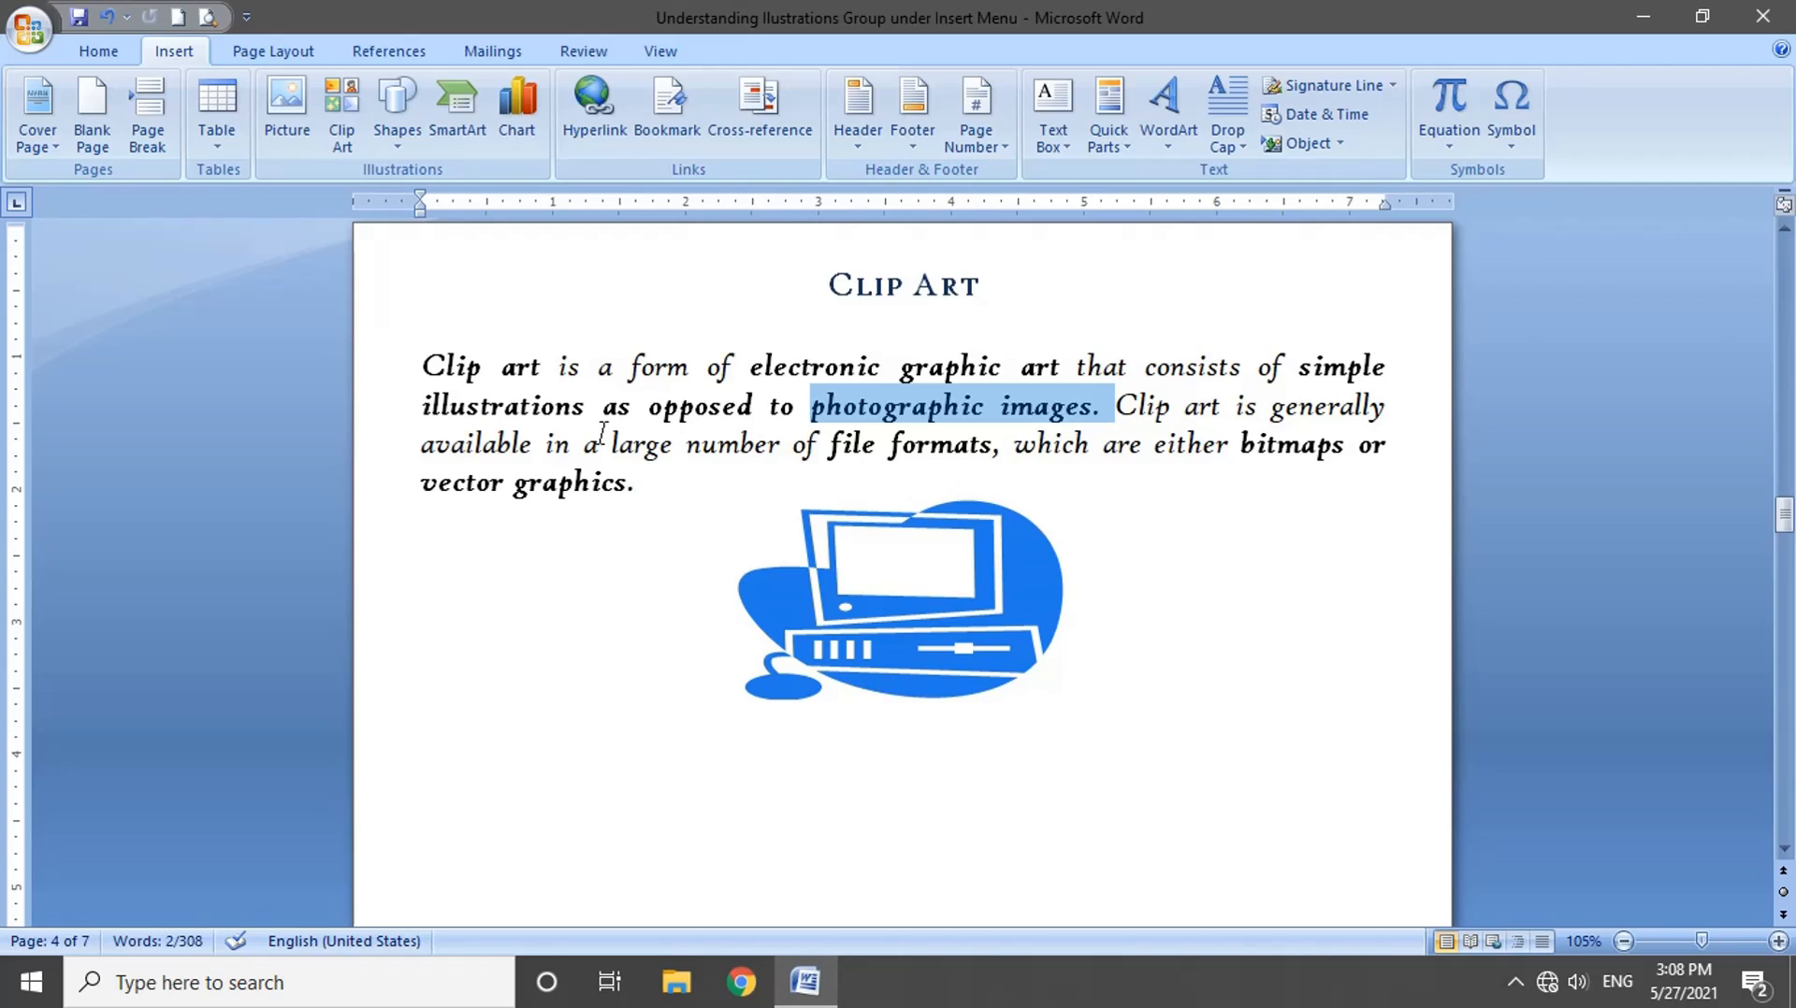
left_click_drag(606, 406, 1391, 406)
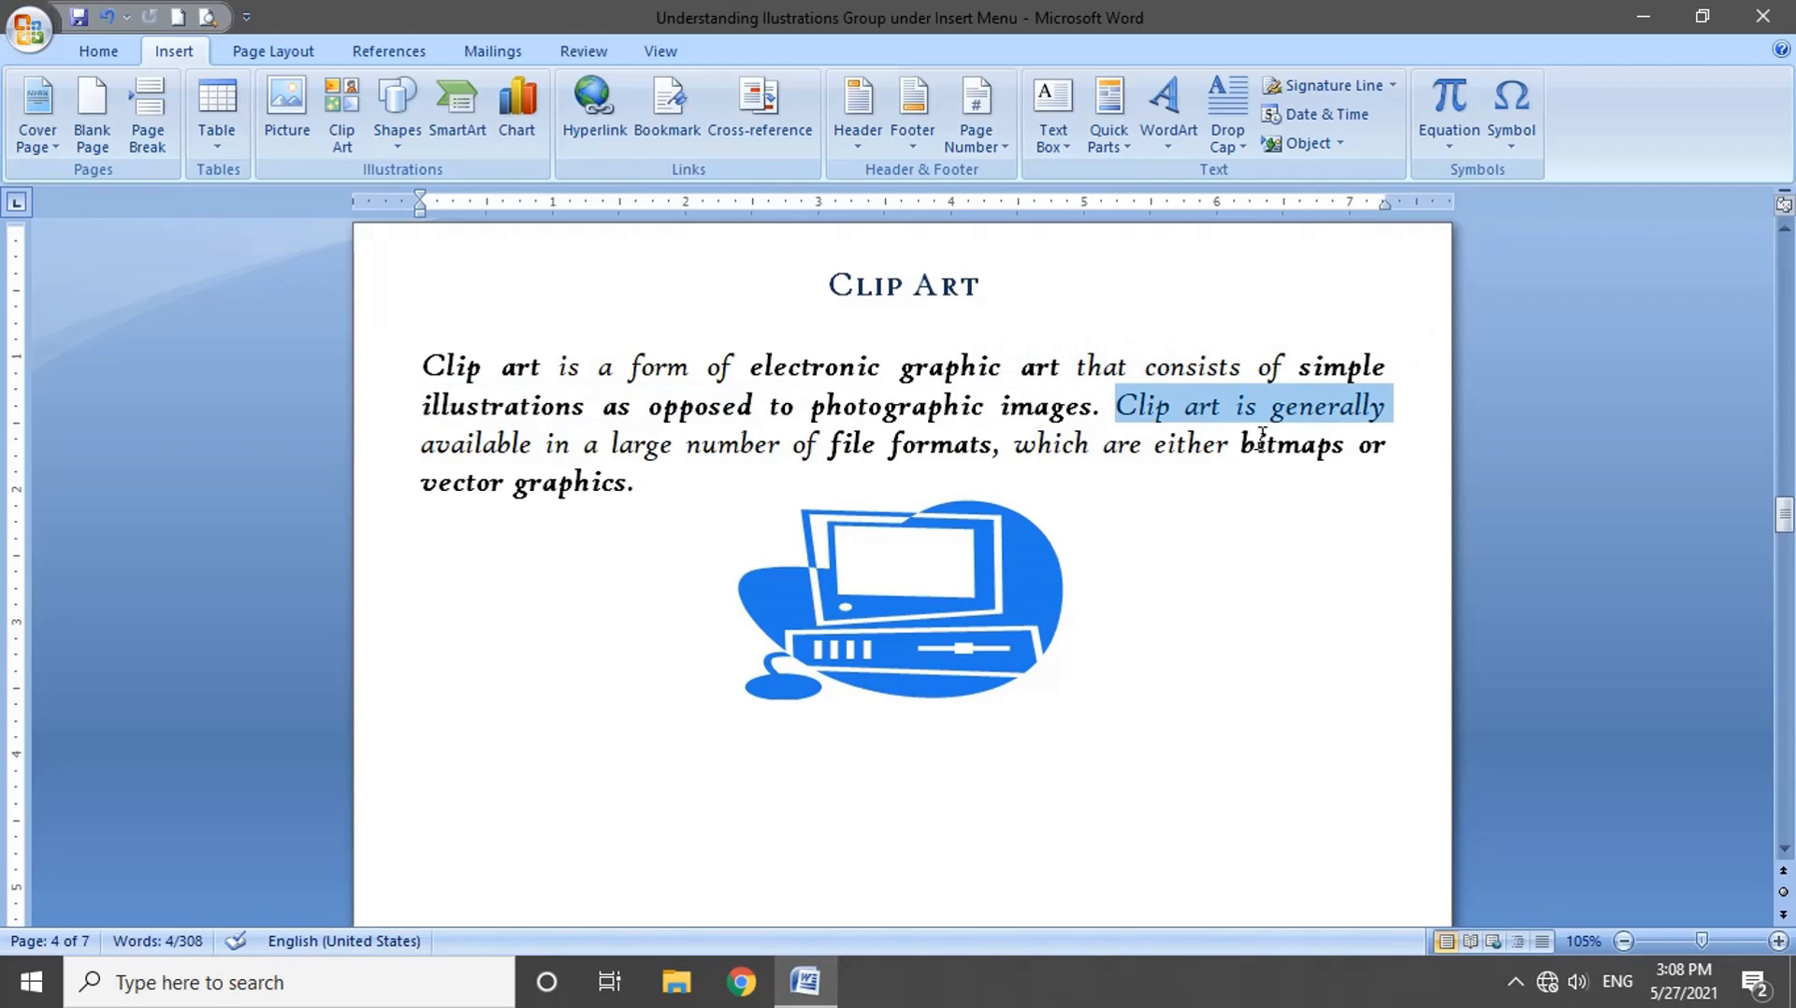
left_click_drag(1262, 440, 642, 482)
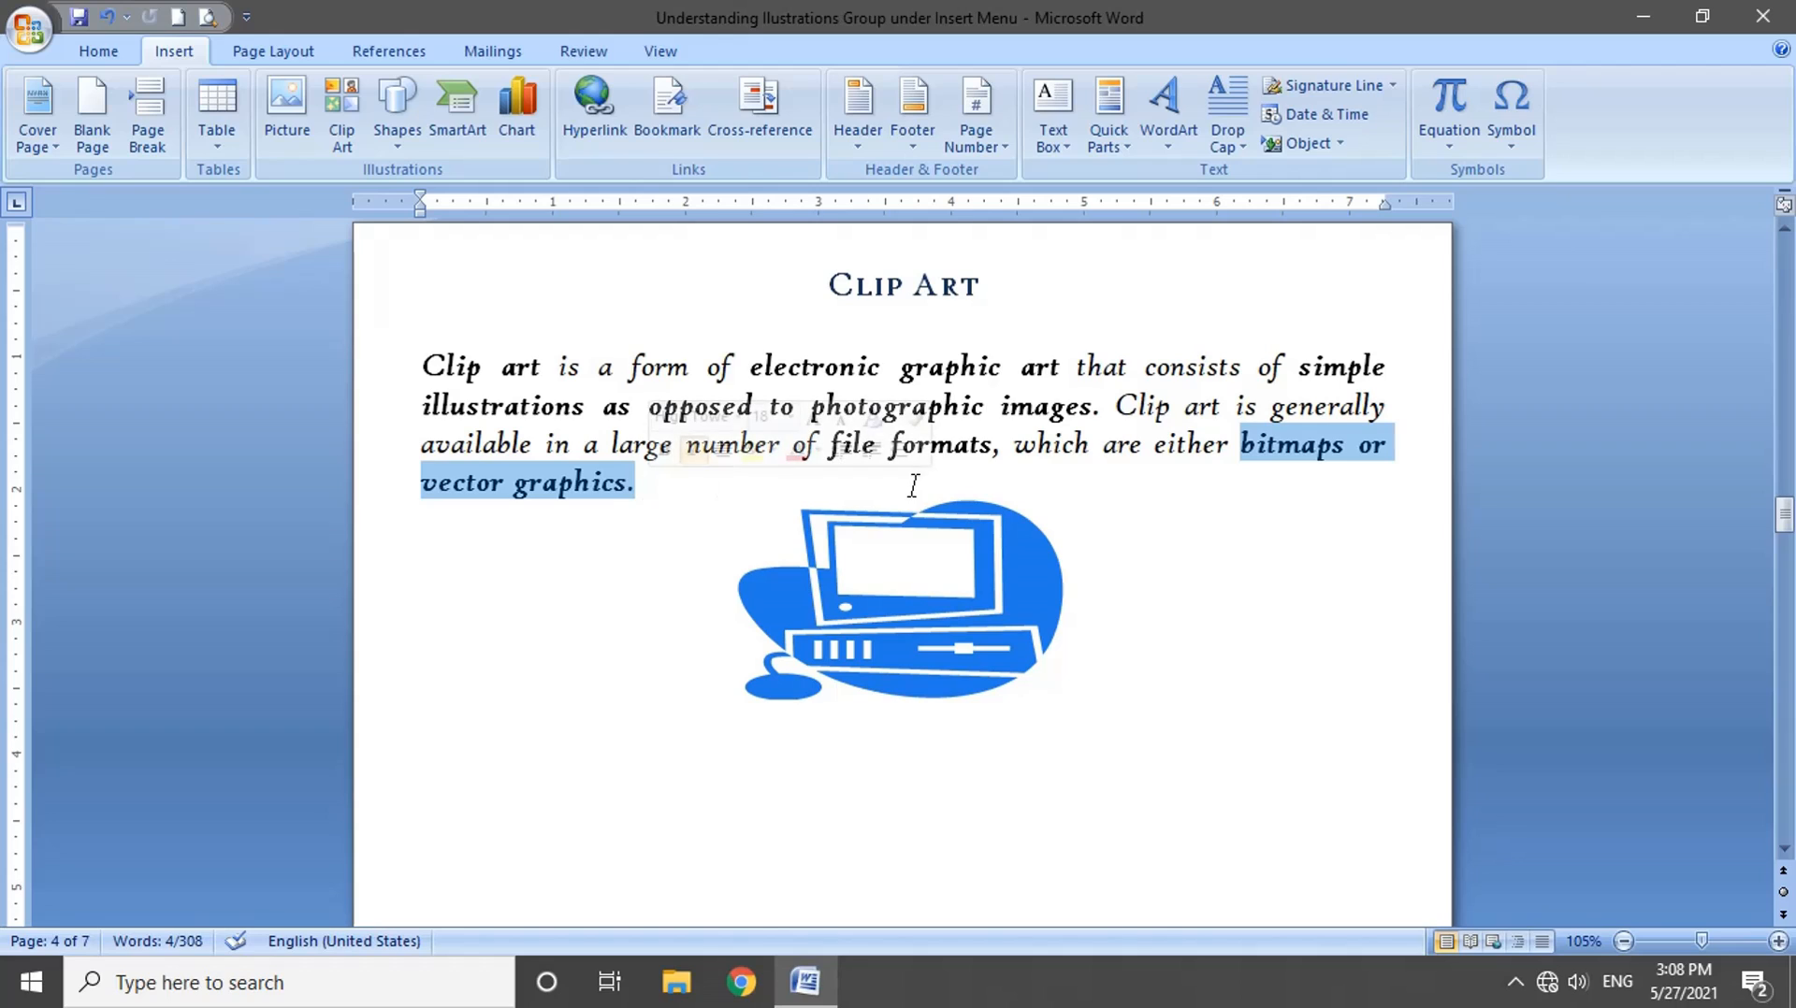
Step: Delete the blue computer clip art below the Clip Art paragraph and open the Clip Art task pane
left_click(912, 543)
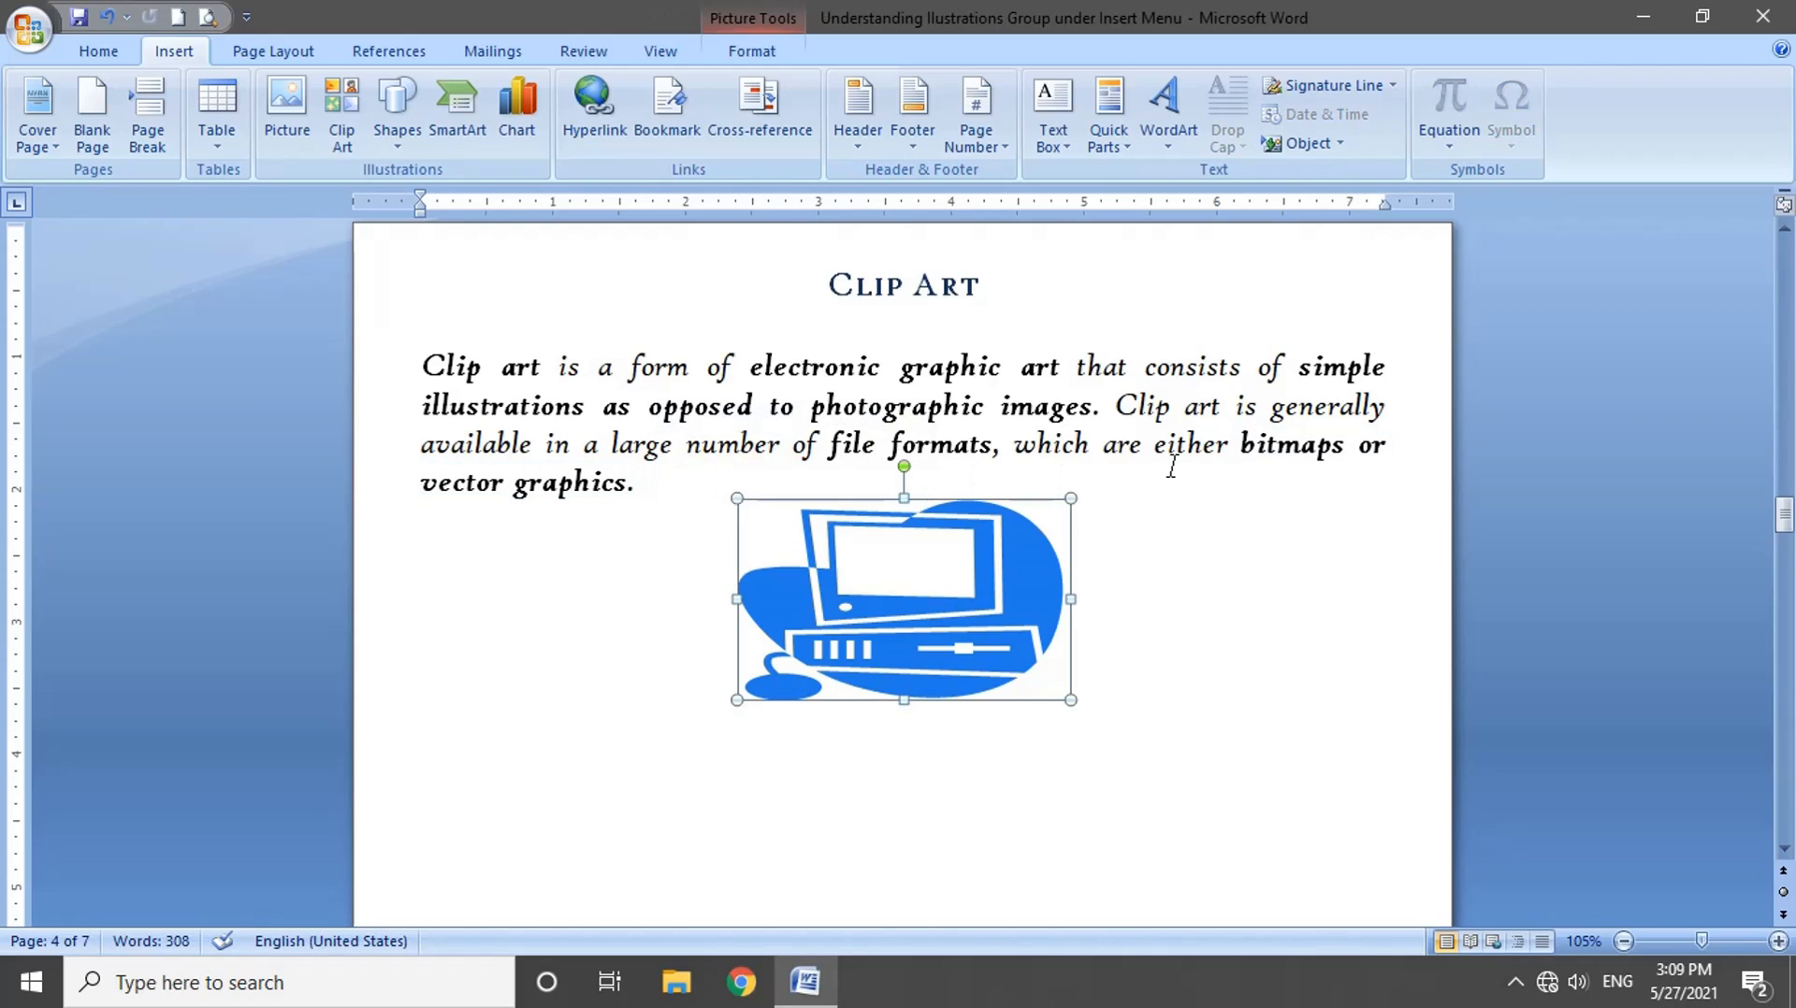
key("Delete")
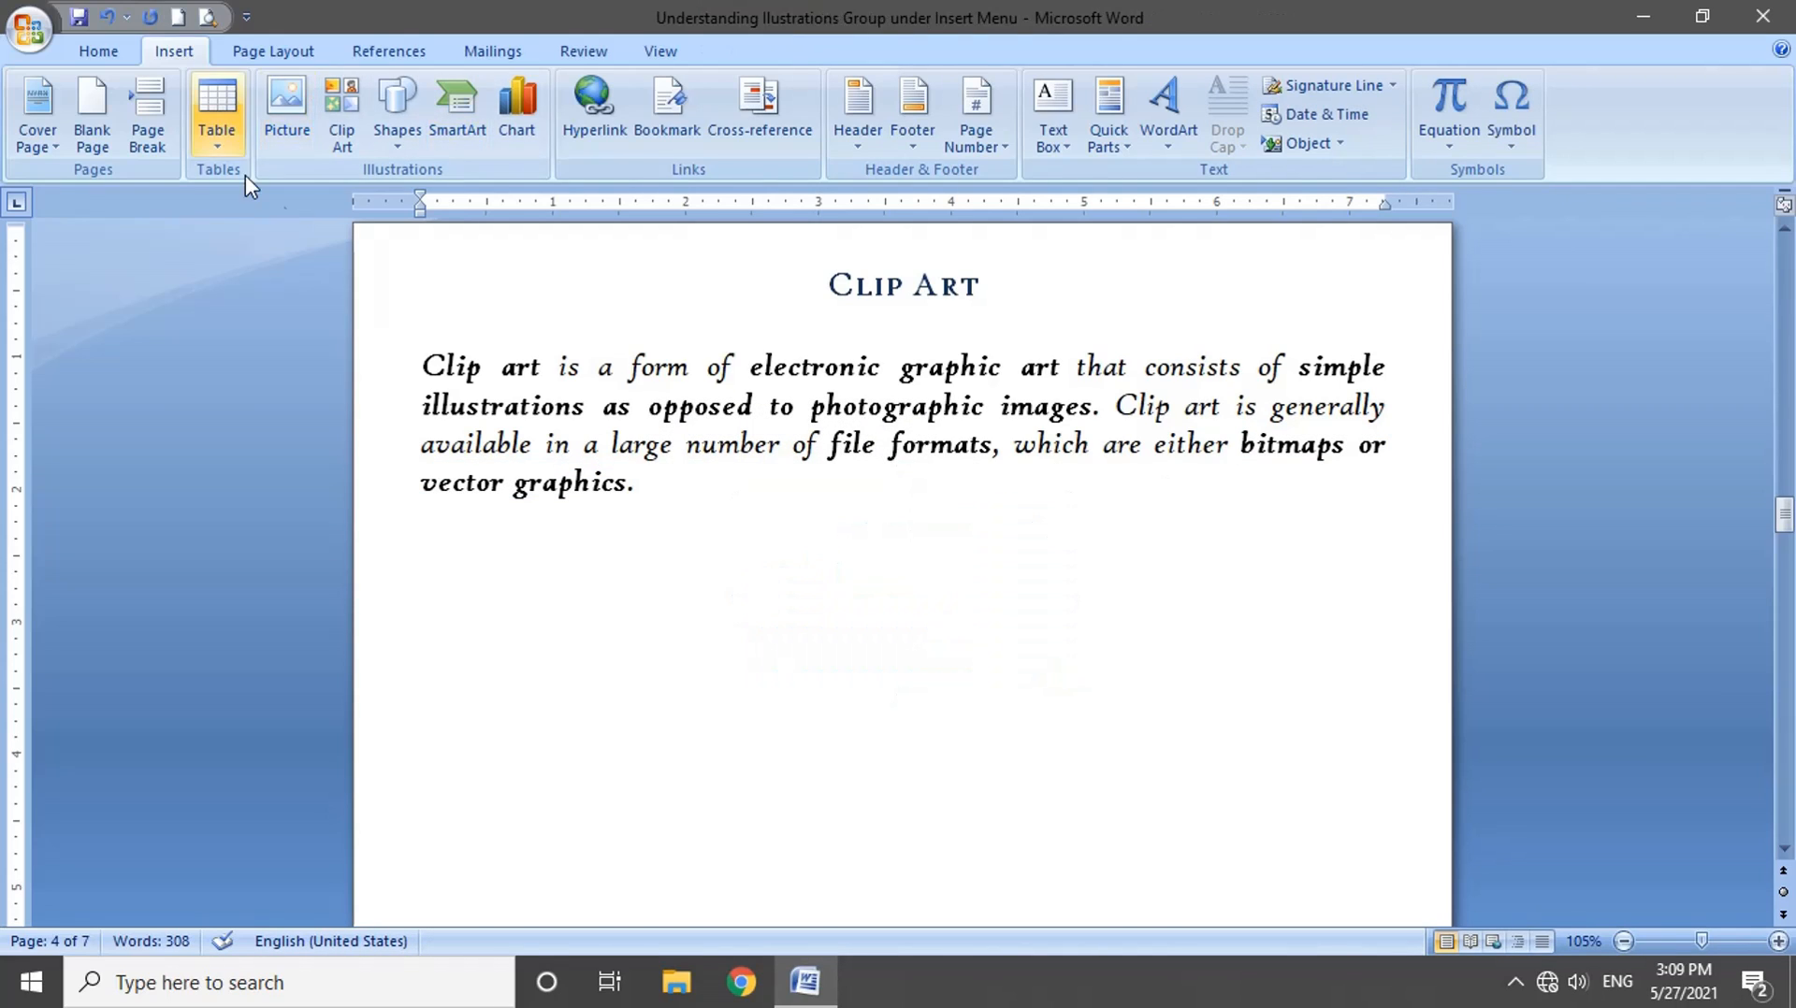
left_click(361, 148)
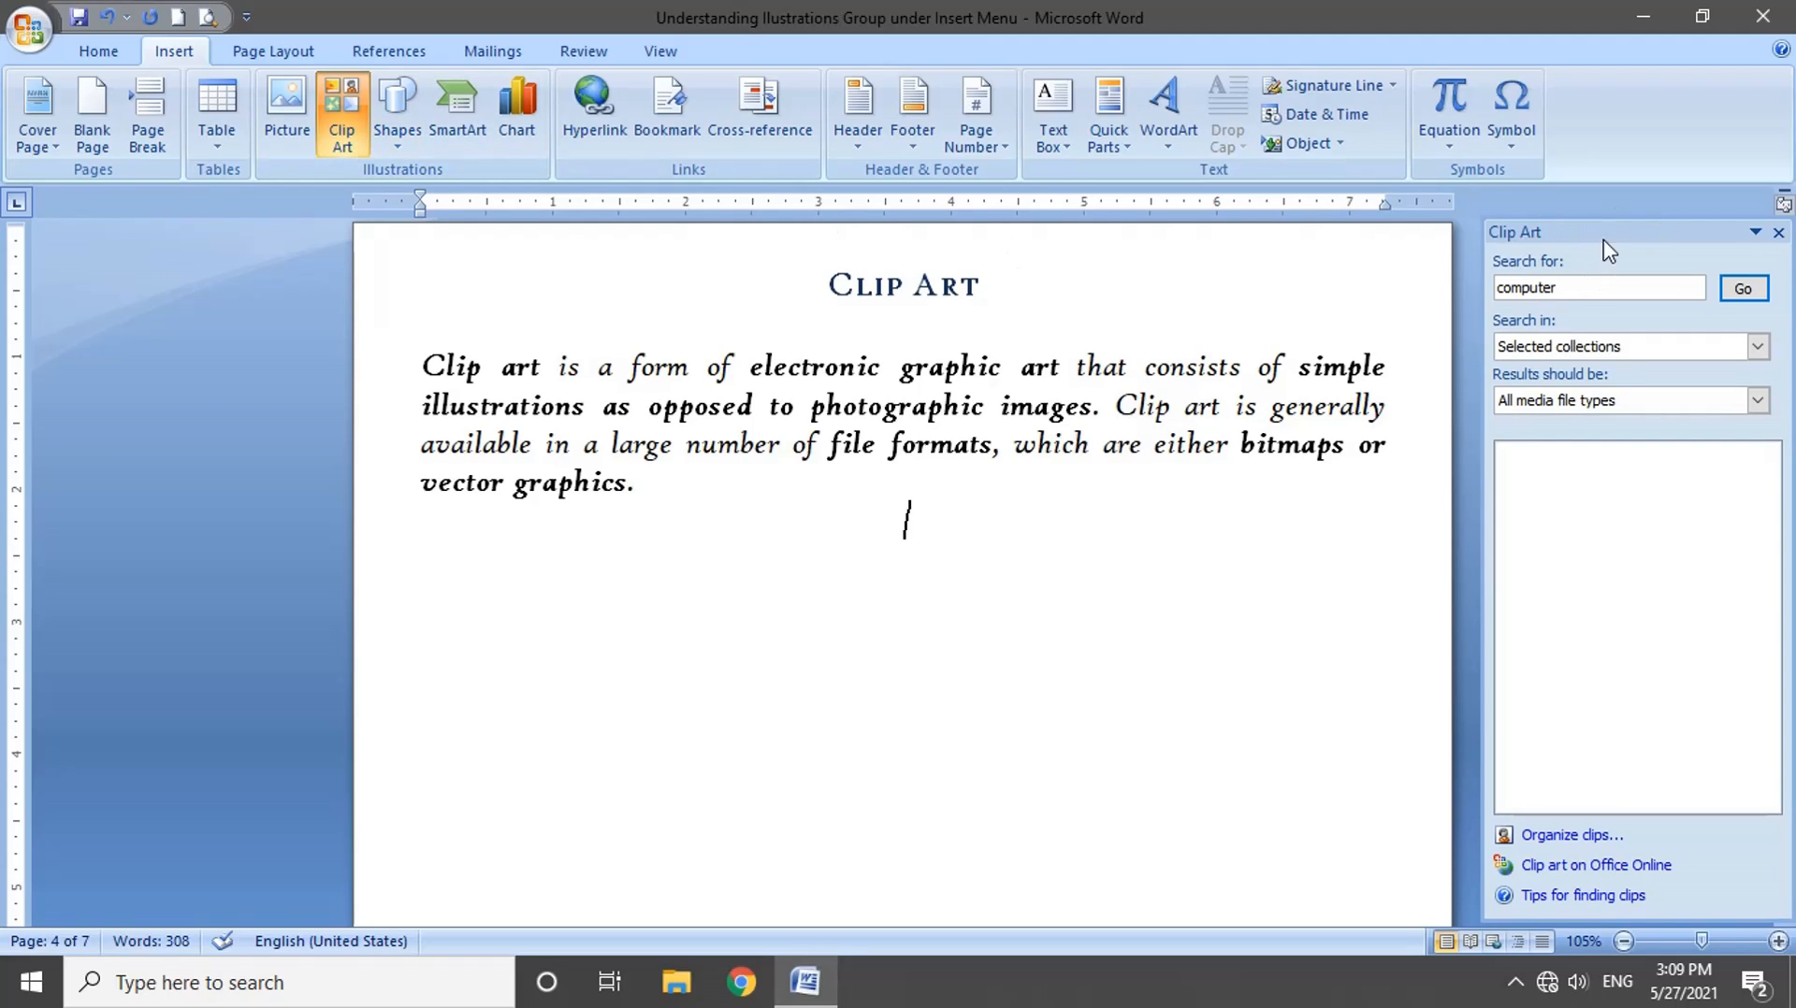
Step: Dock the Clip Art pane on the opposite side of the document and return it to its original side
left_click(1603, 293)
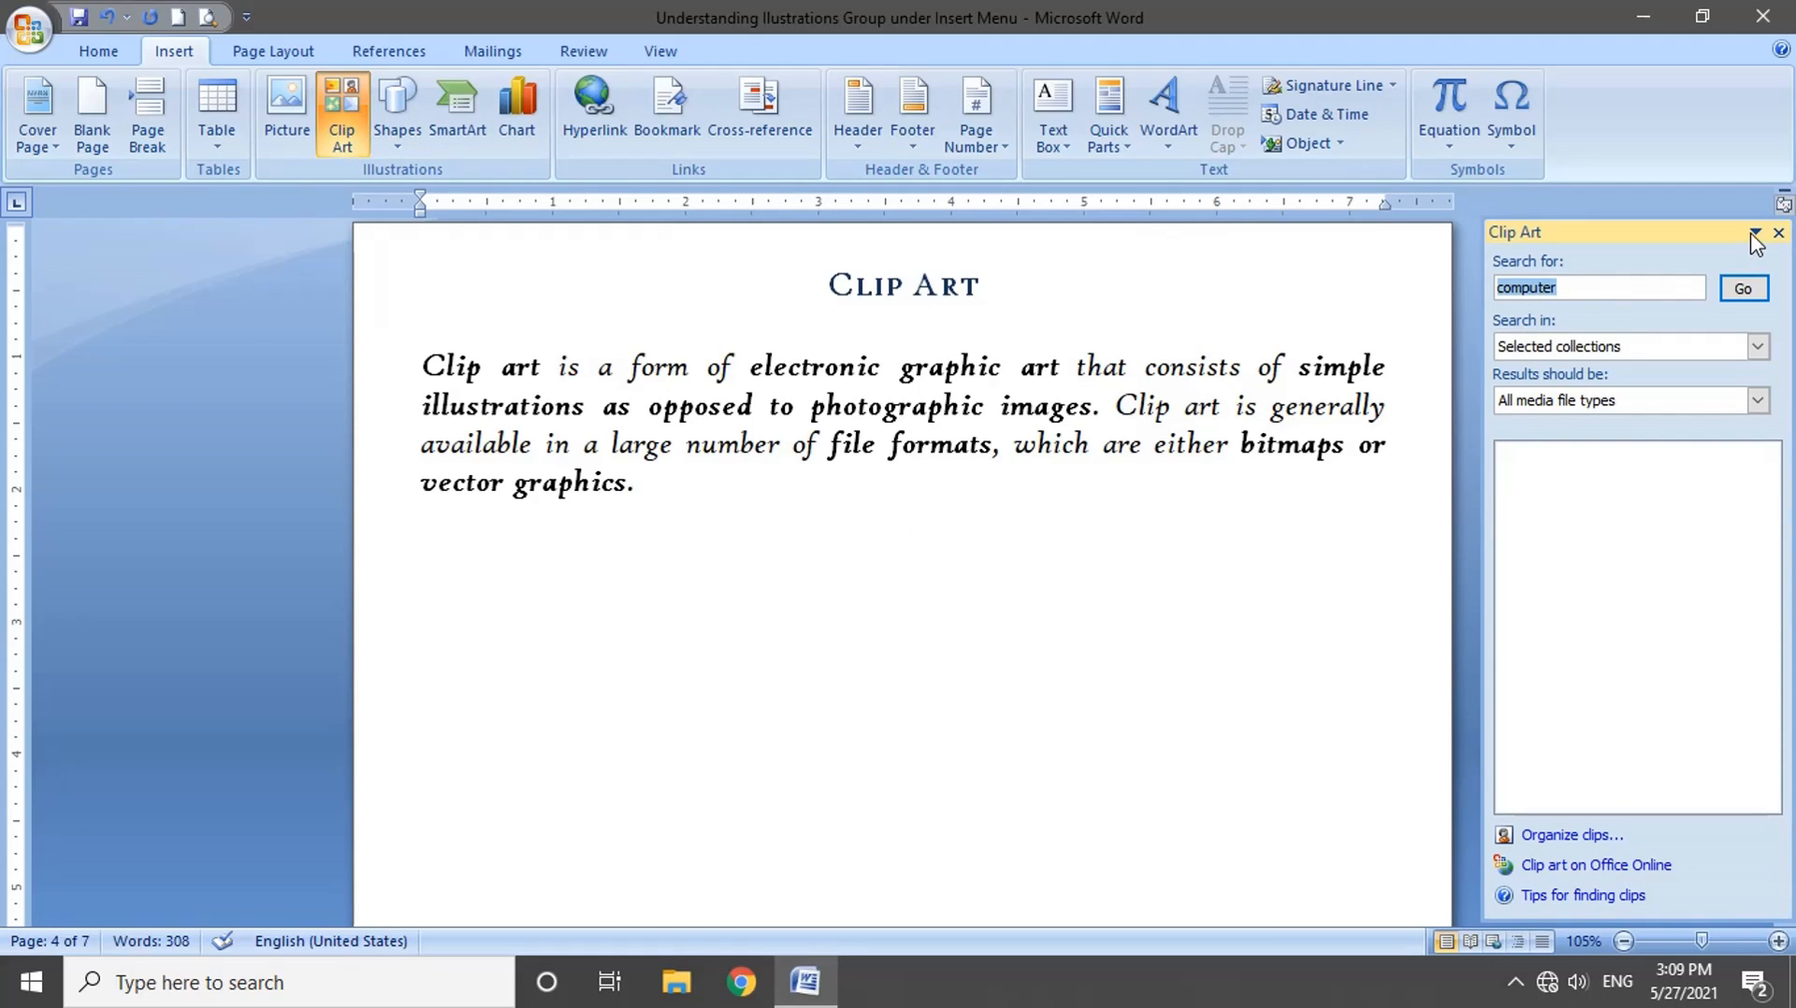
left_click(1755, 233)
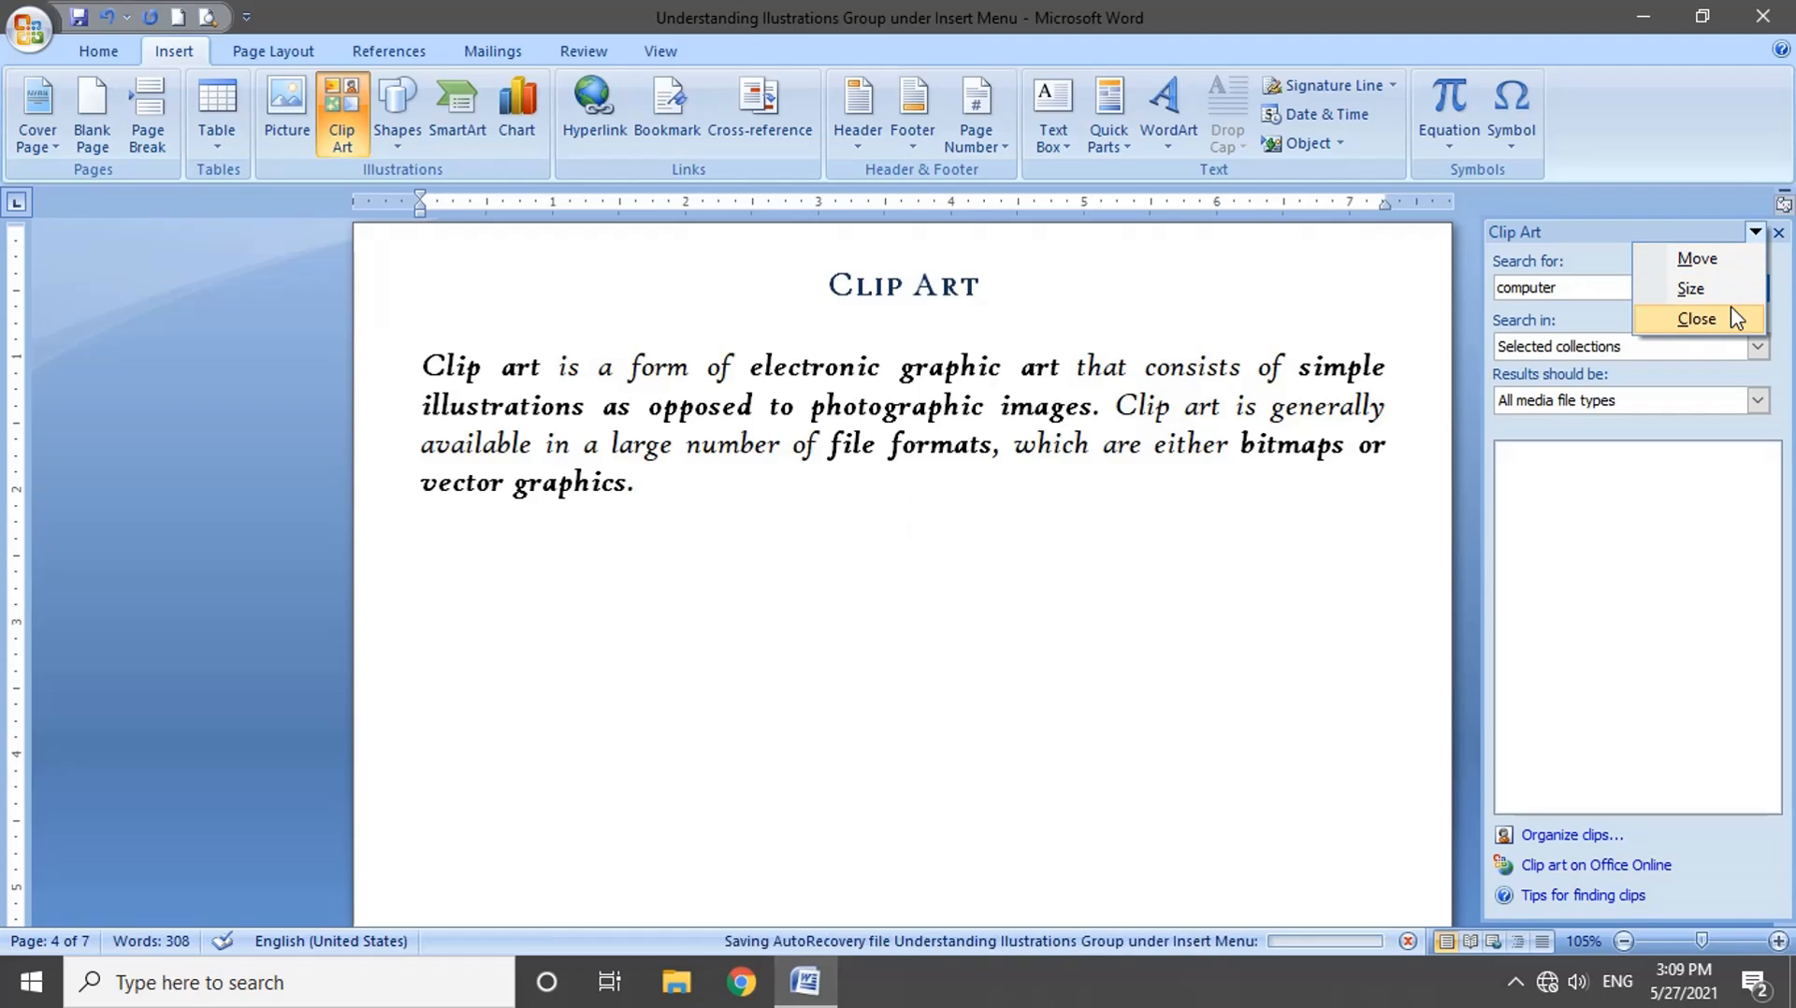
left_click(1643, 243)
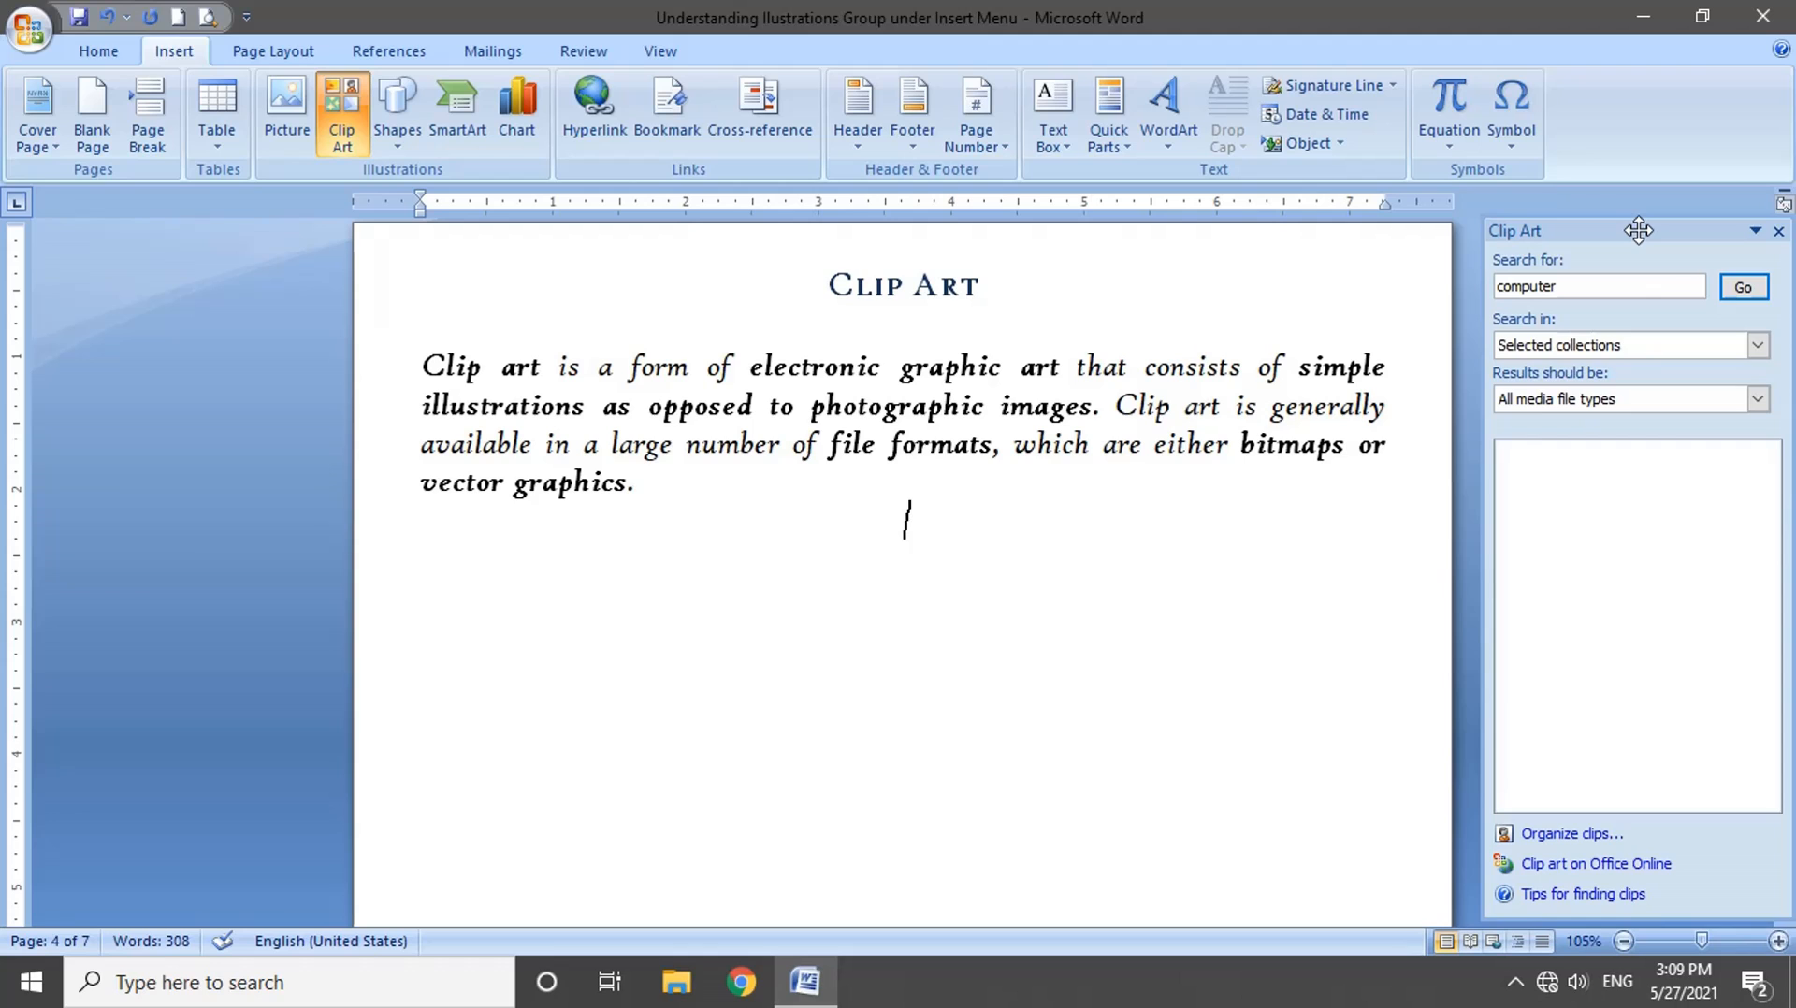
left_click_drag(1638, 230, 5, 201)
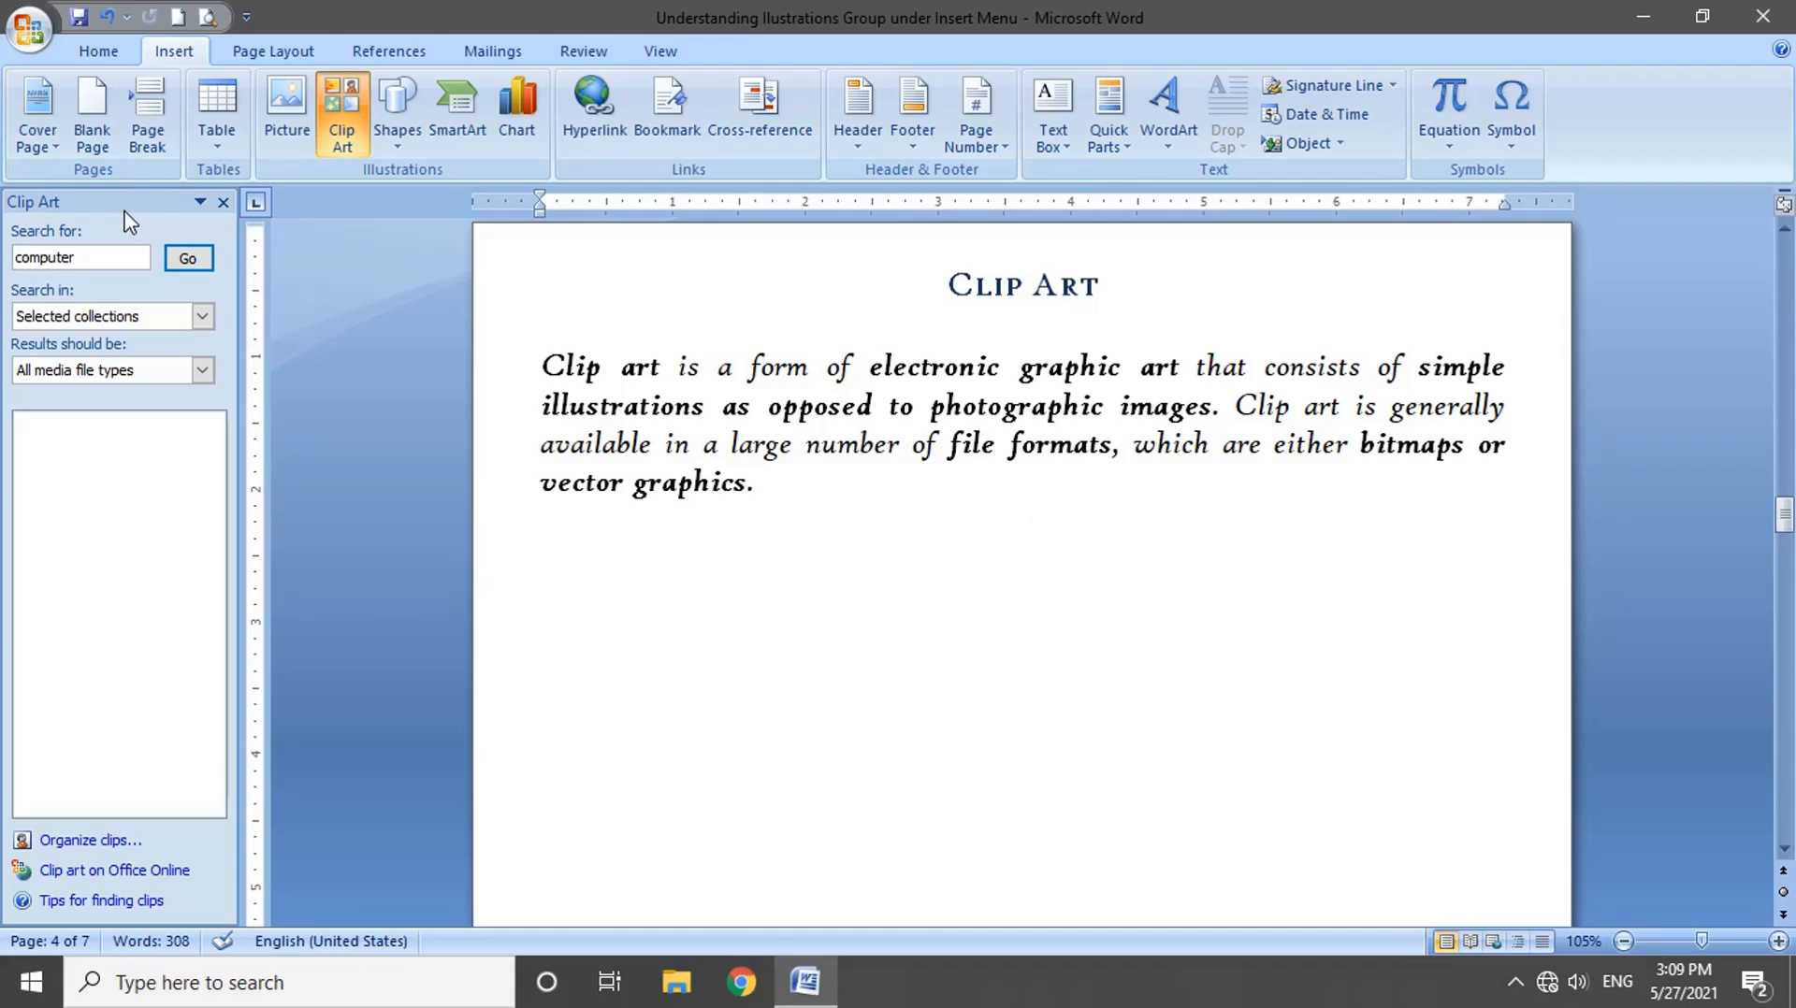
left_click_drag(197, 200, 1785, 251)
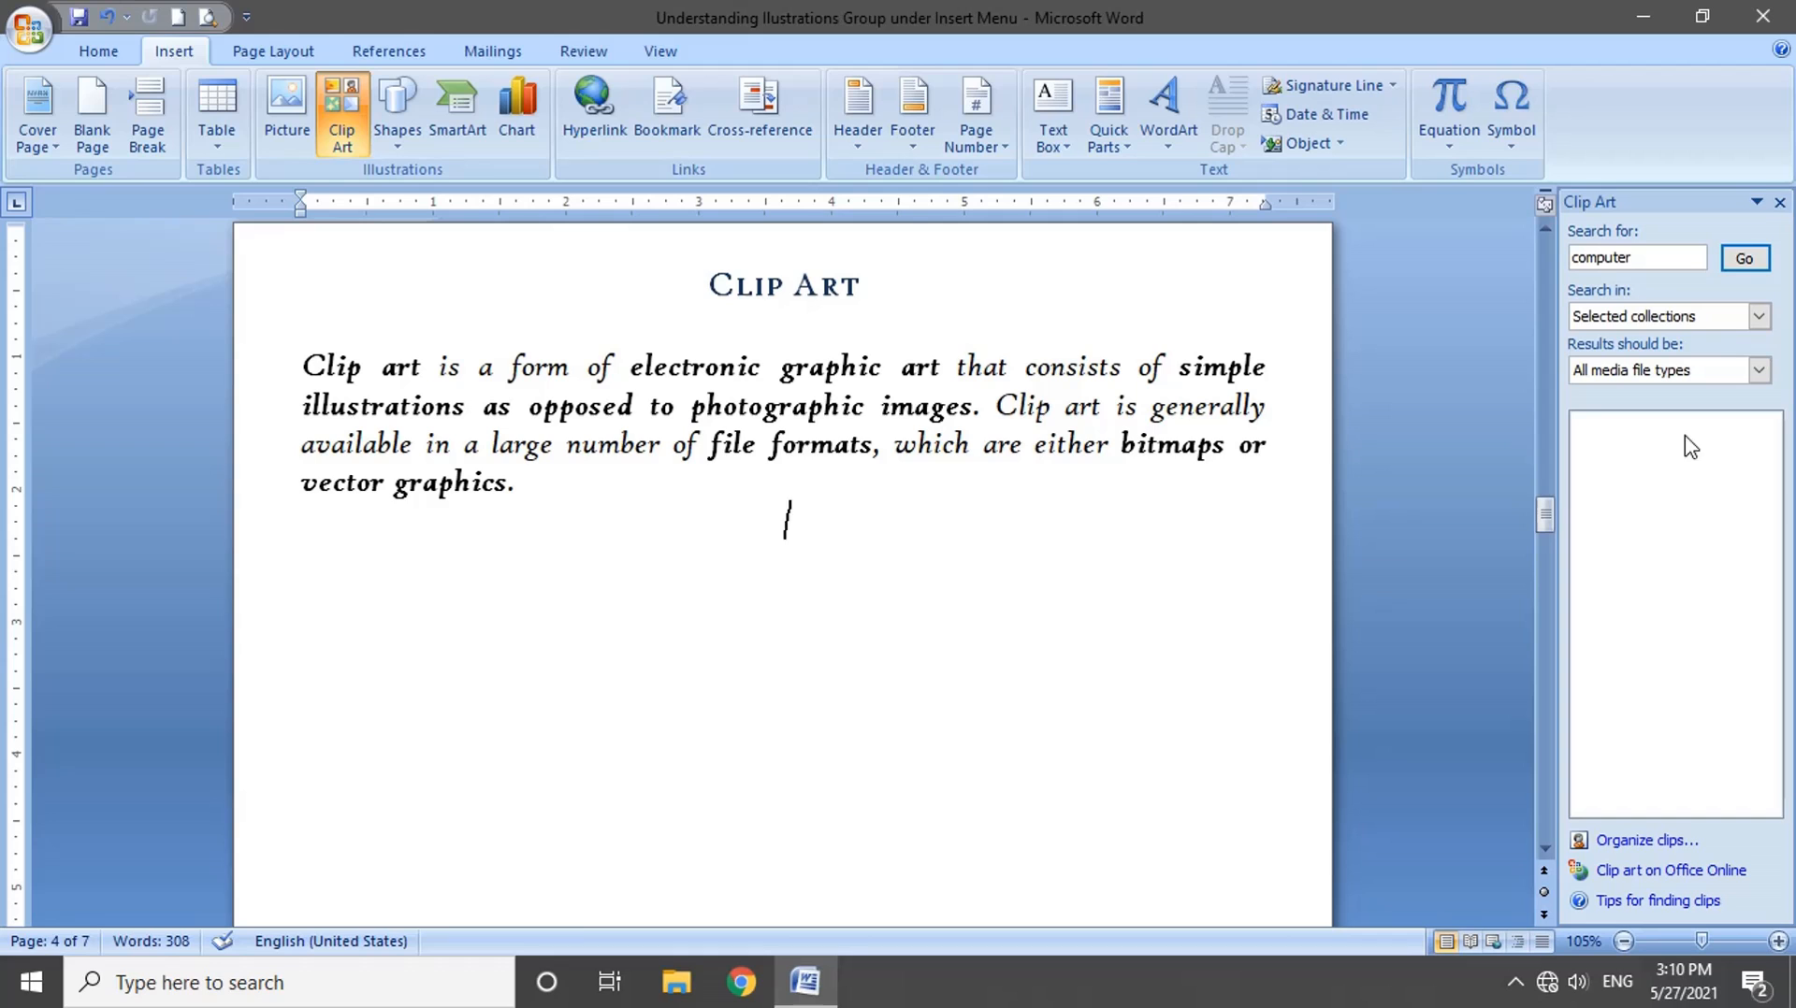
Step: Widen the Clip Art pane to about a third of the window's width
left_click(1756, 202)
left_click(1702, 256)
left_click_drag(1384, 650, 1190, 577)
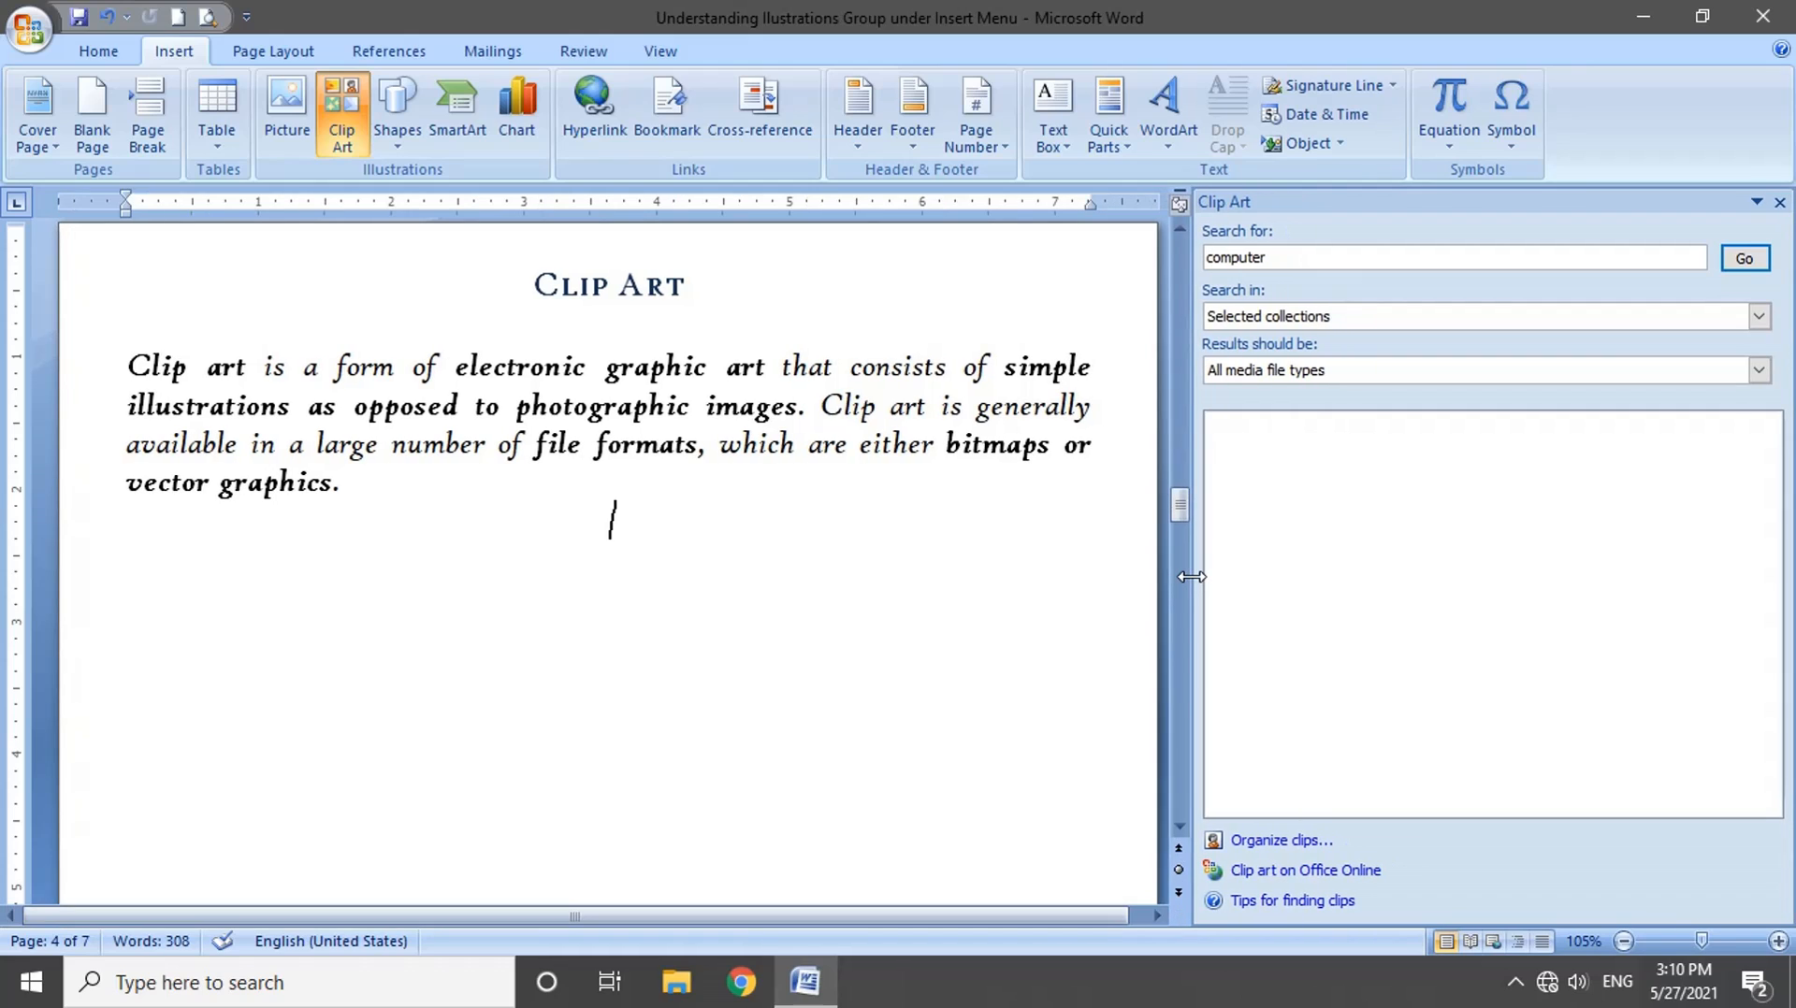
Step: Close the Clip Art pane and open it again
left_click(1756, 201)
left_click(1698, 289)
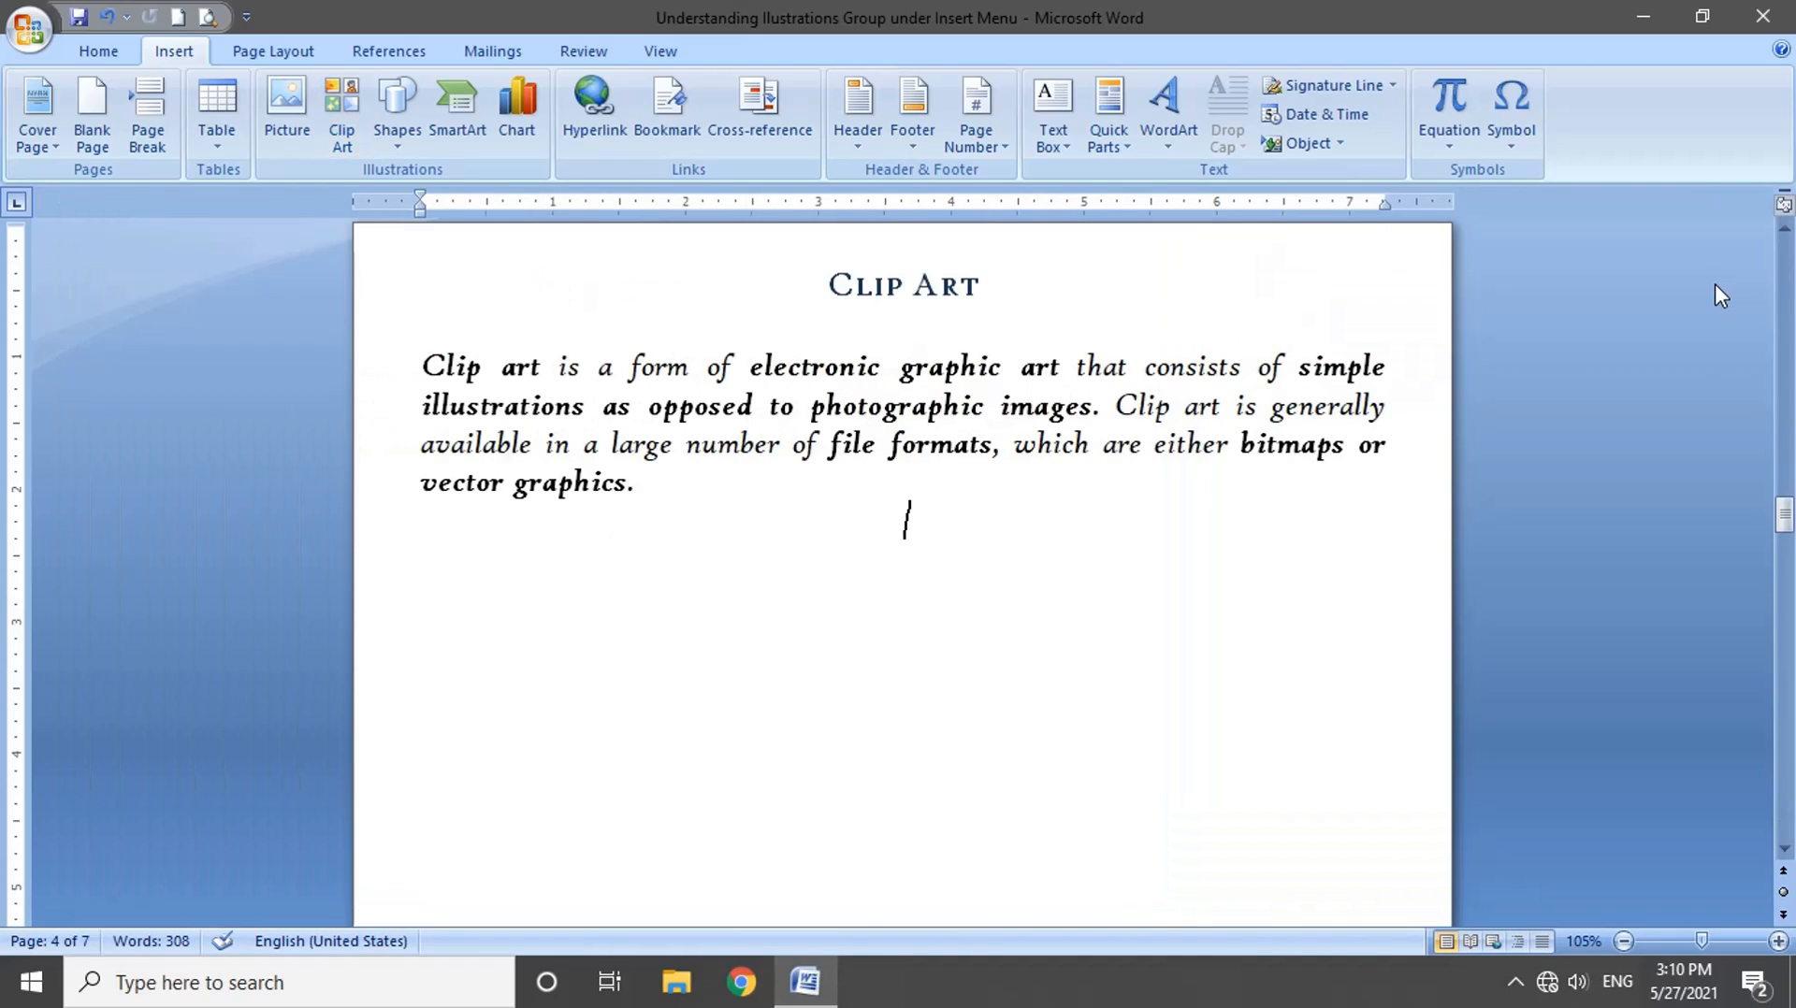
left_click(341, 112)
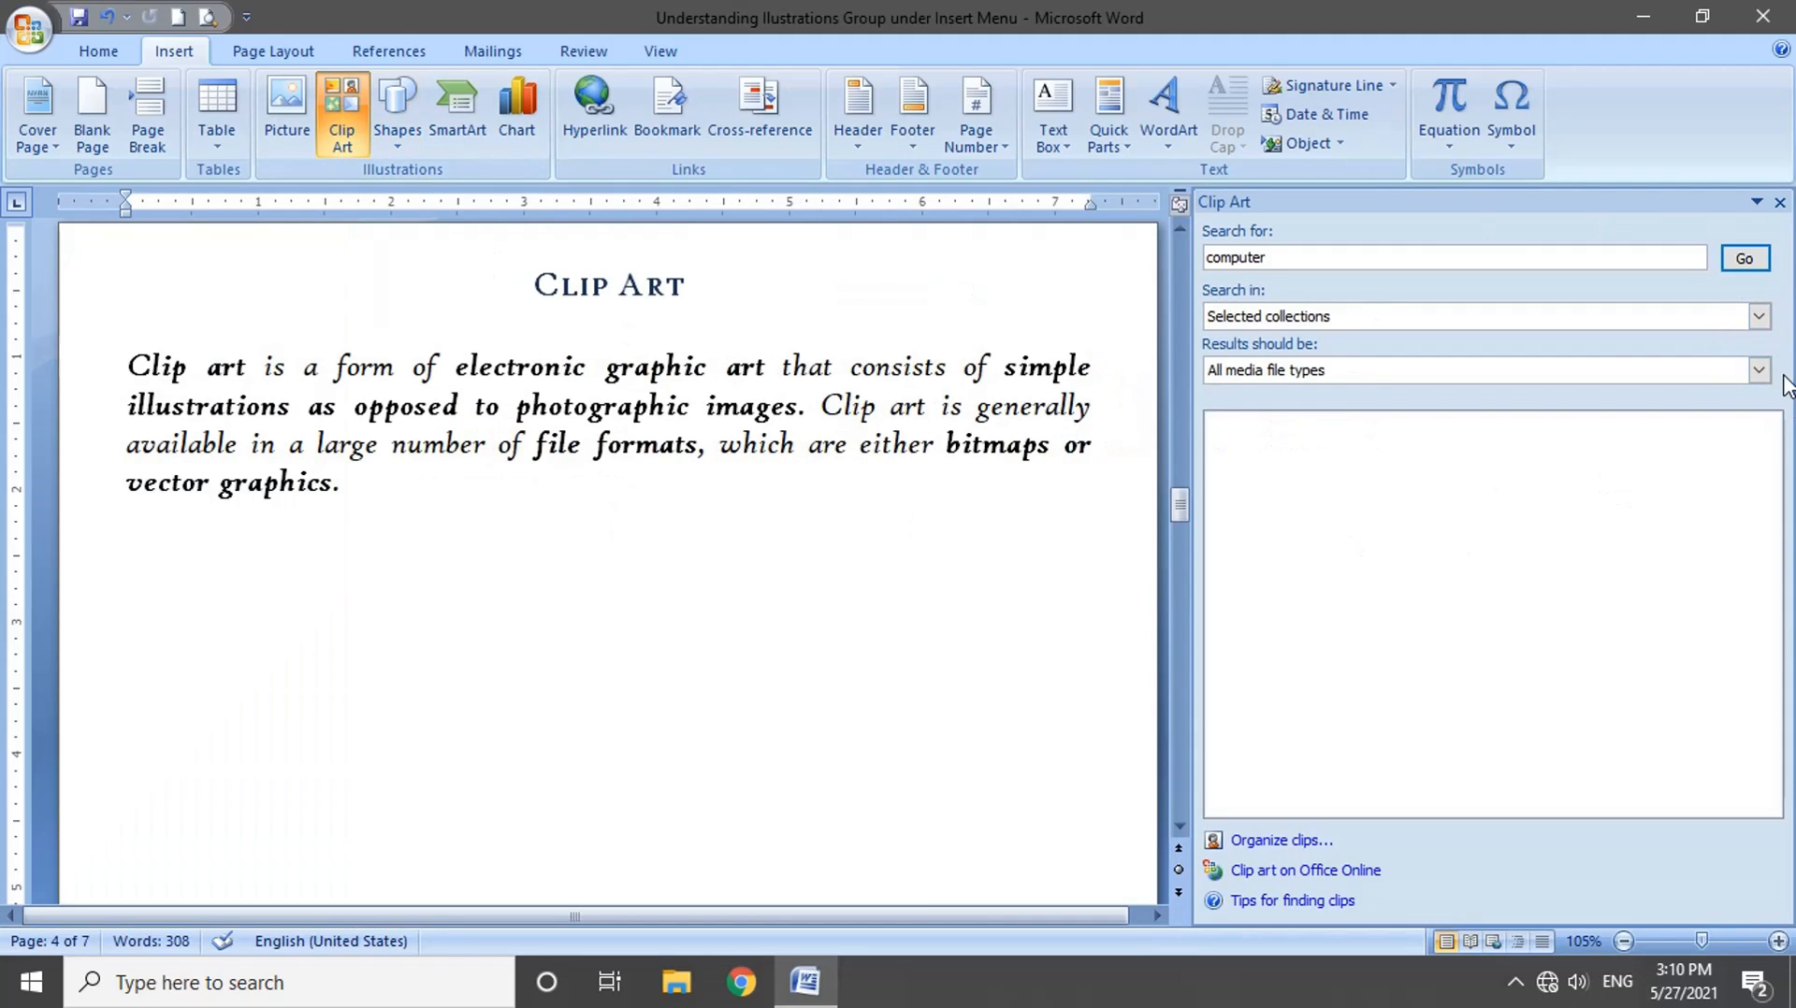
Step: Use computer as the clip art search term and set the search scope to Everywhere
left_click(1288, 257)
double_click(1311, 254)
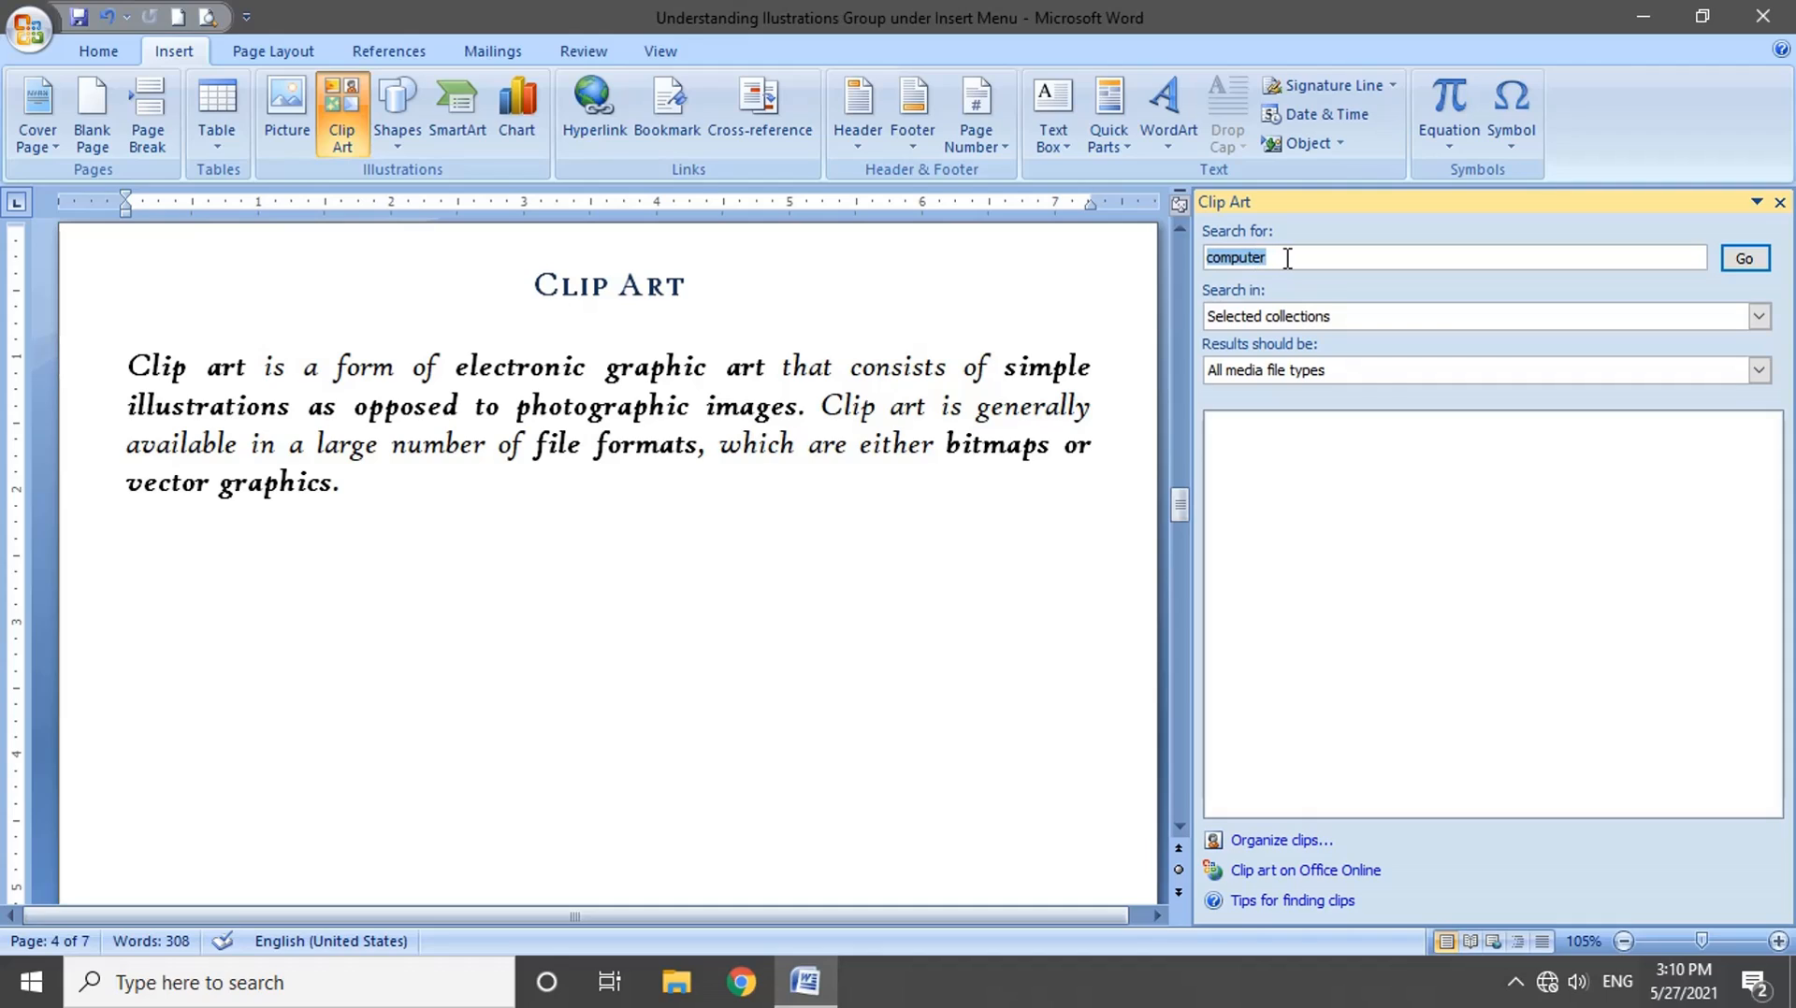
left_click(1287, 258)
key("Return")
left_click(1759, 320)
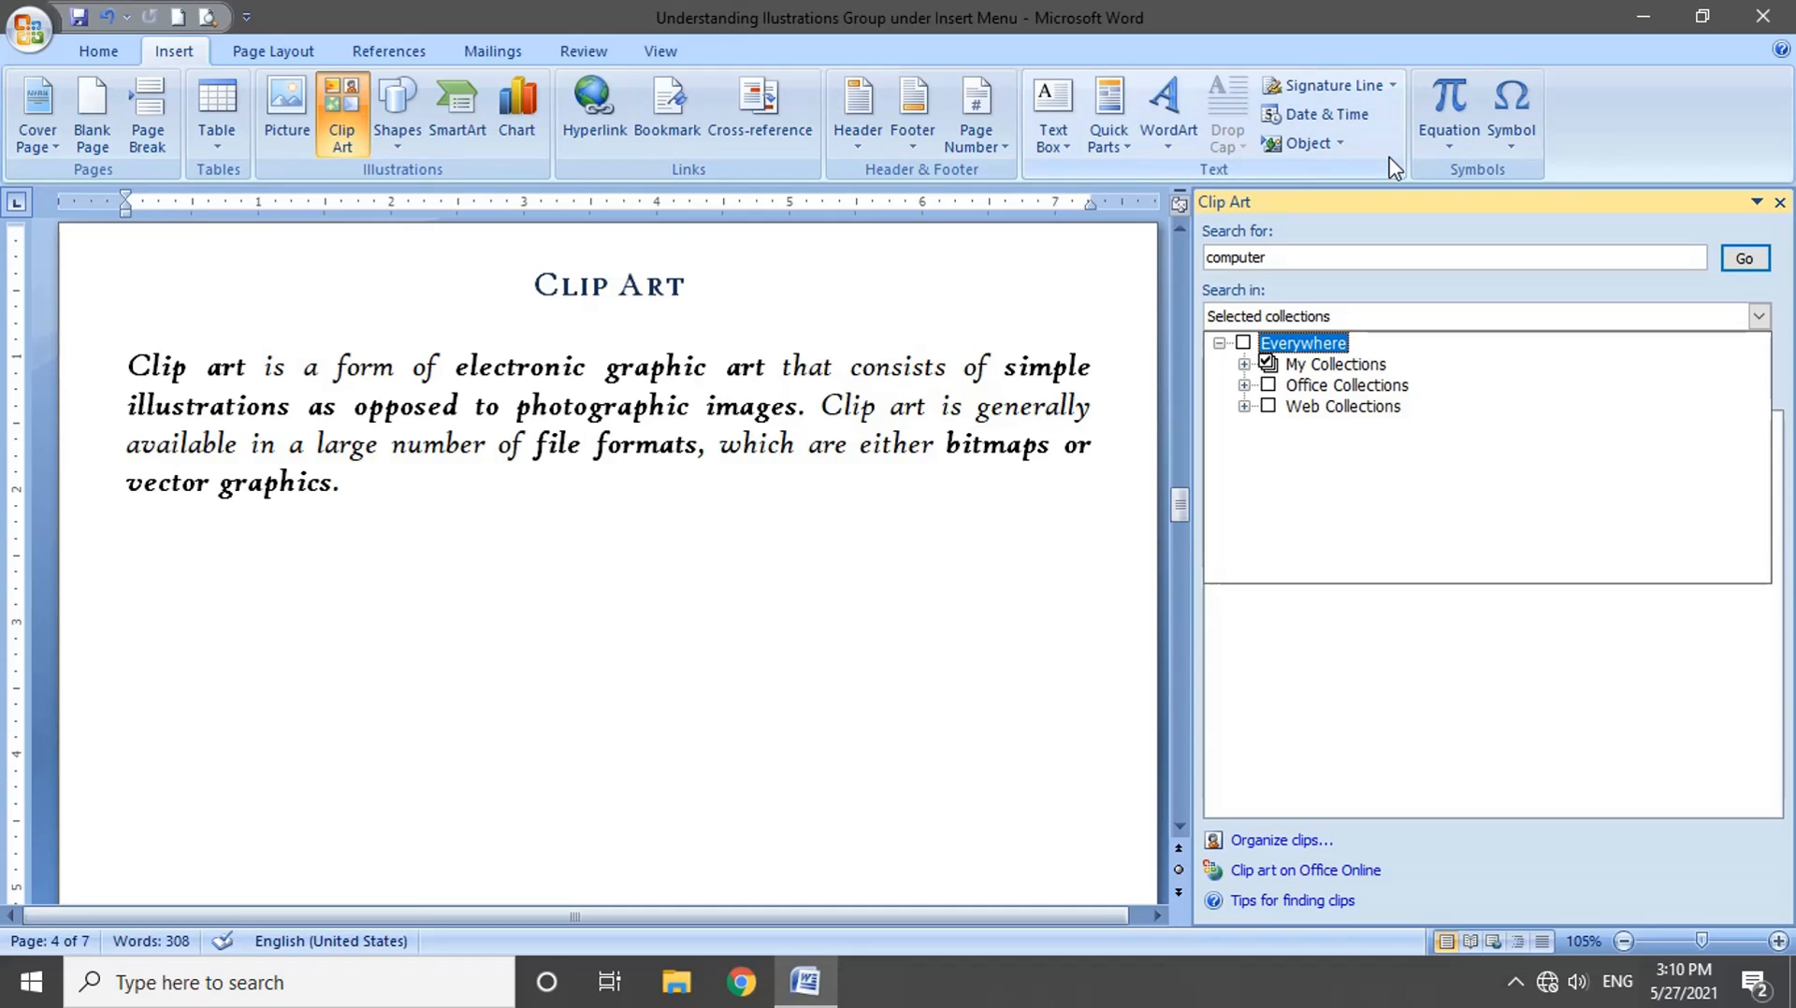
left_click(1245, 344)
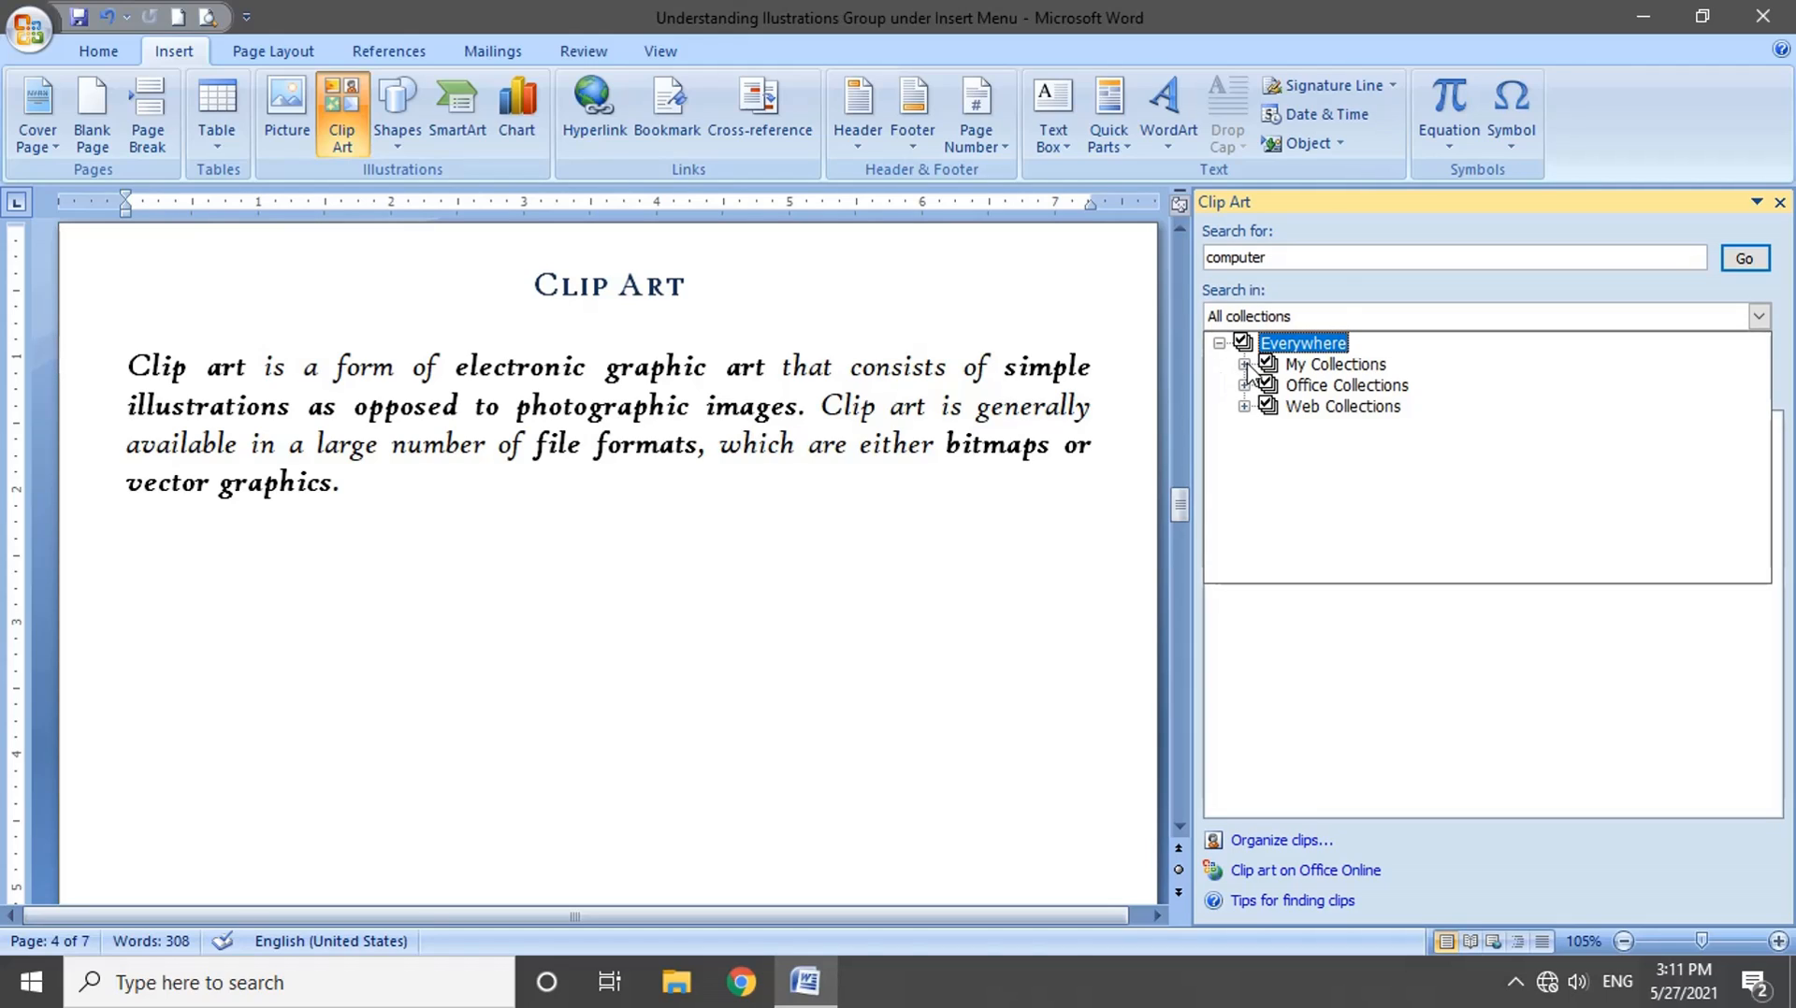
Step: Examine the subcollections under My Collections and Office Collections, including the Animals and Government categories
left_click(1244, 364)
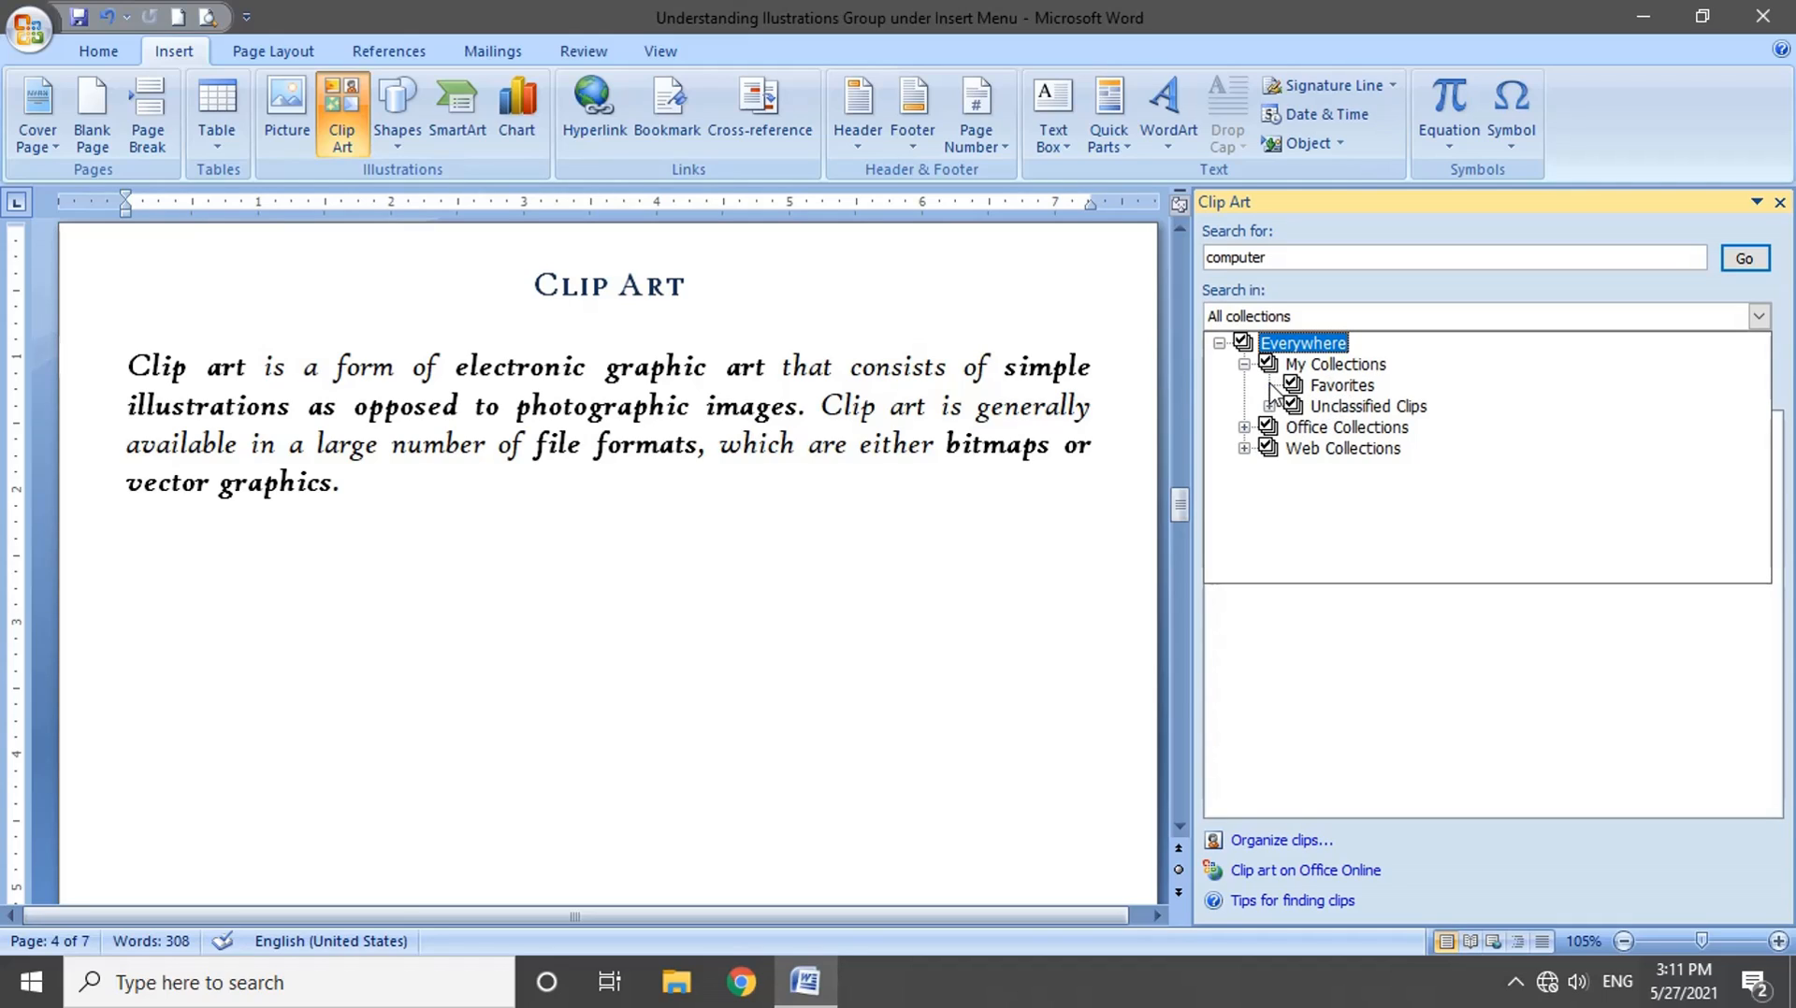
left_click(1364, 410)
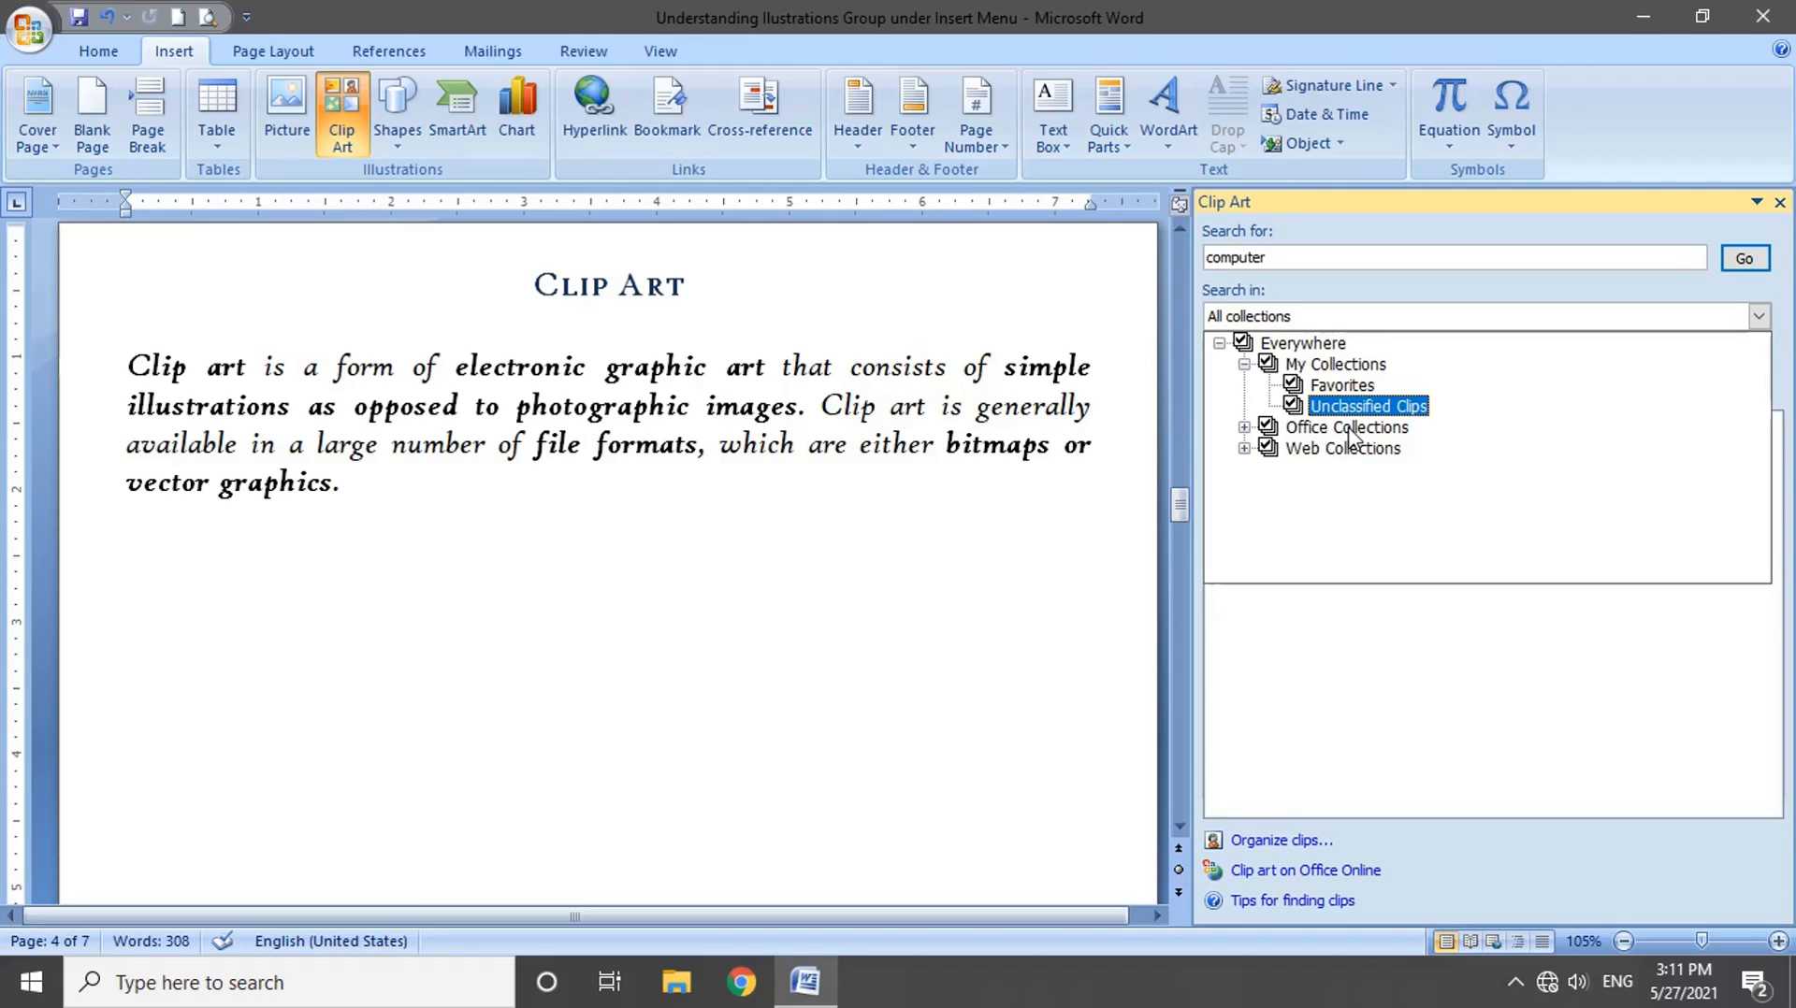
left_click(1245, 428)
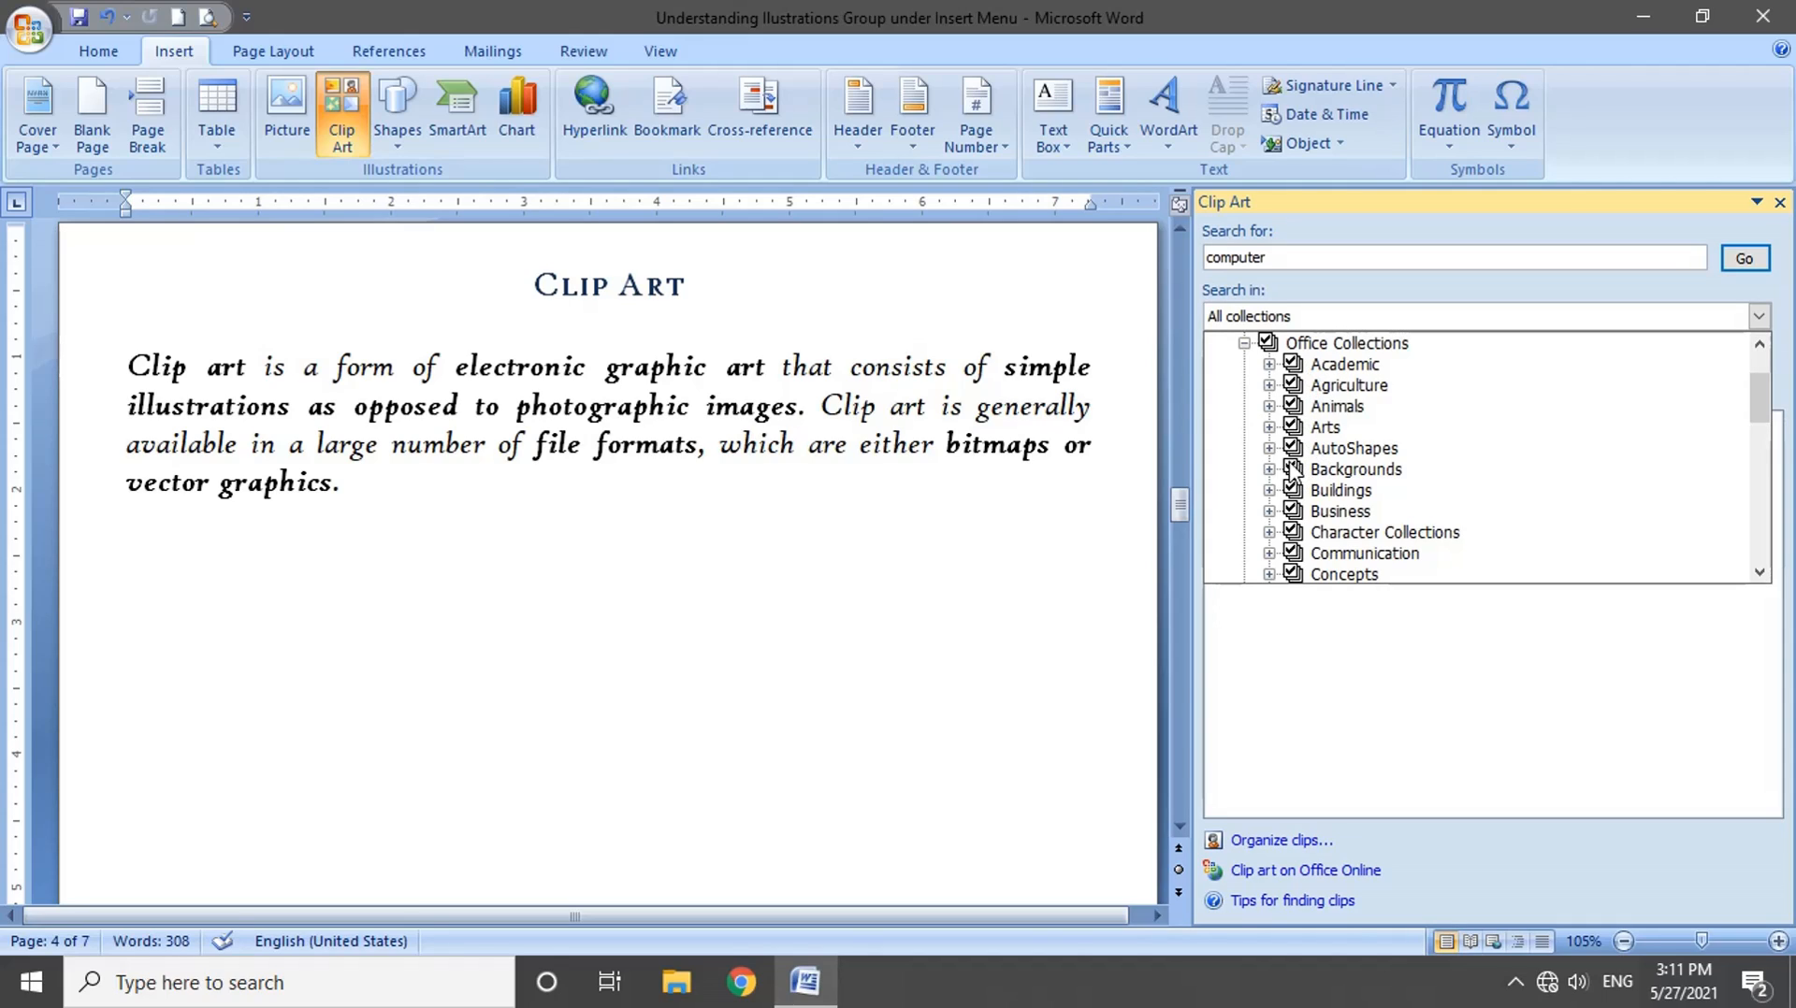
left_click(1269, 406)
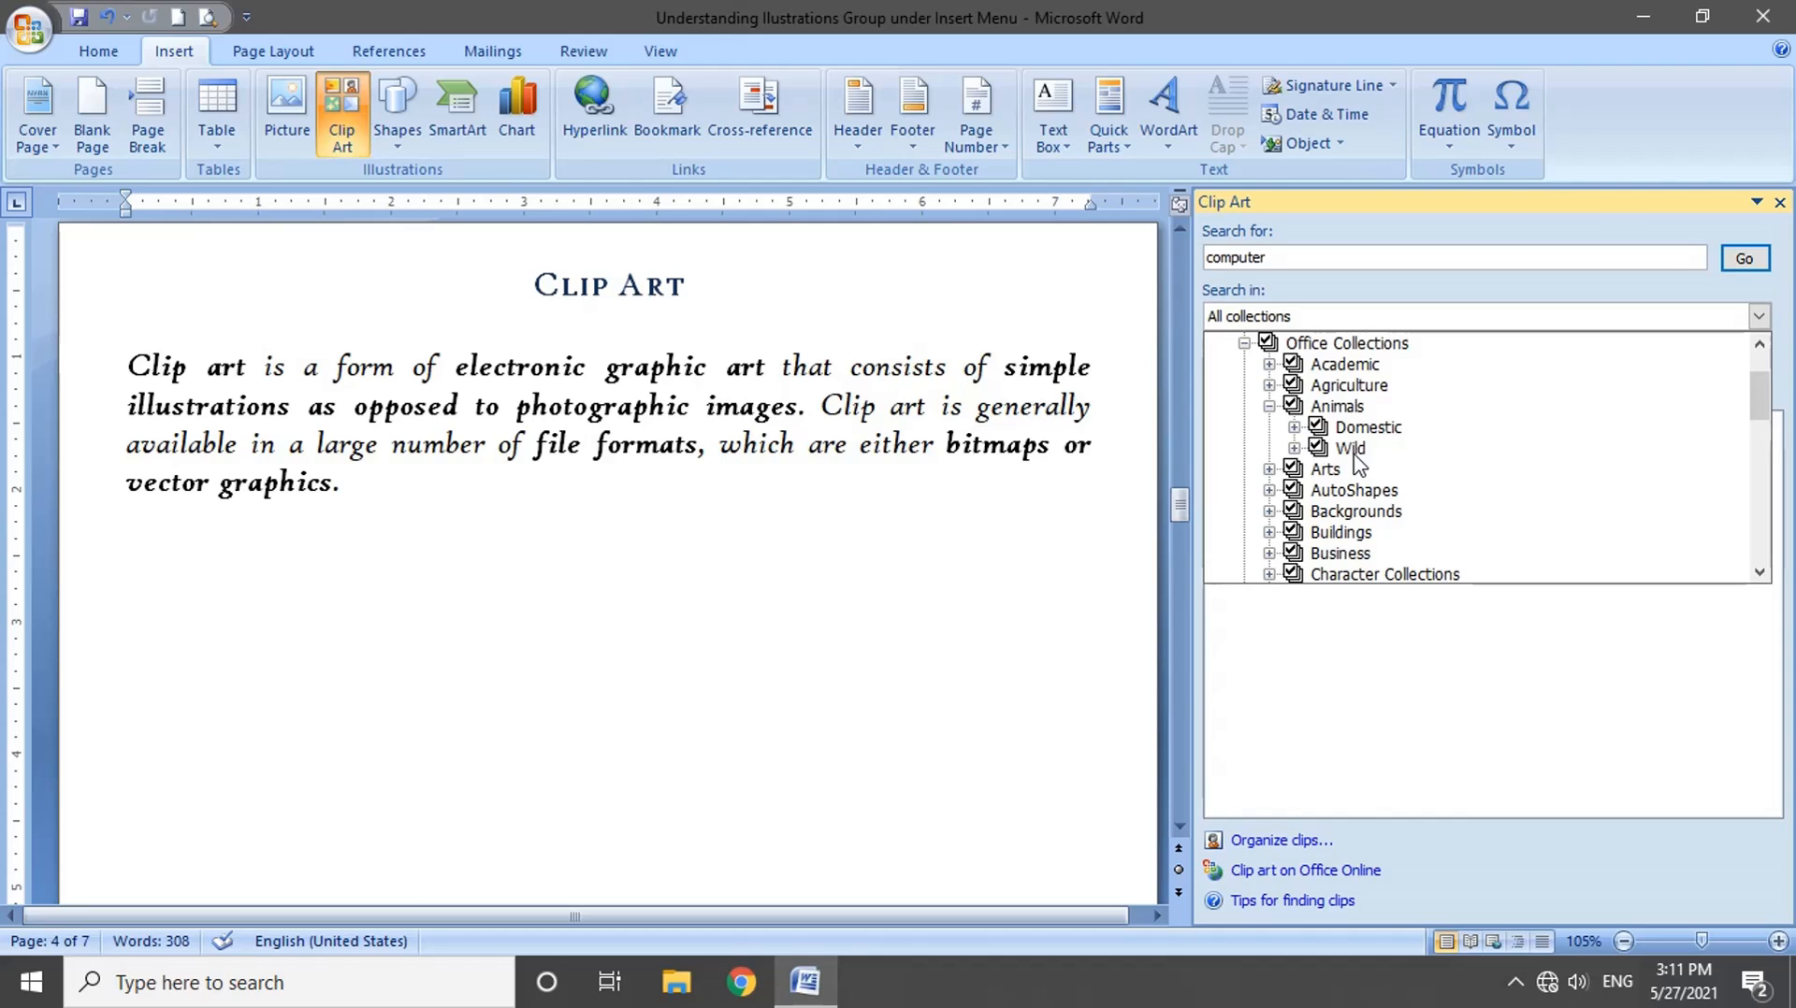
scroll(1358, 463, "down", 5)
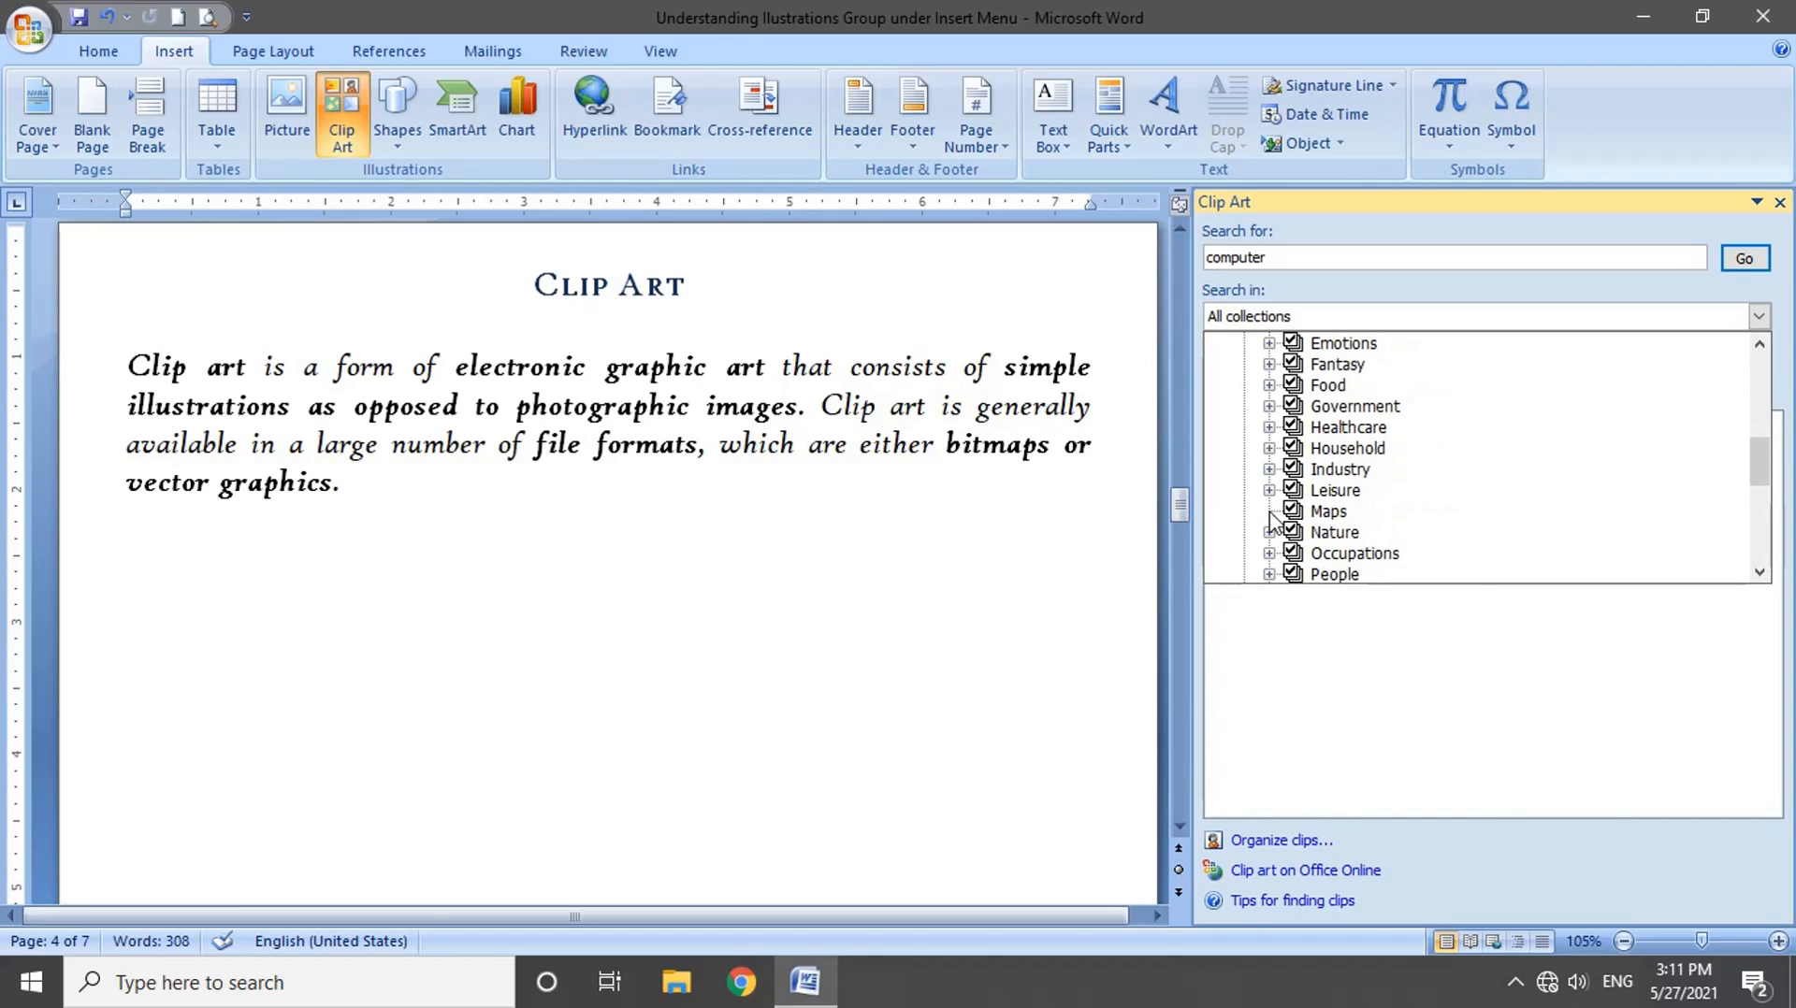
left_click(1270, 407)
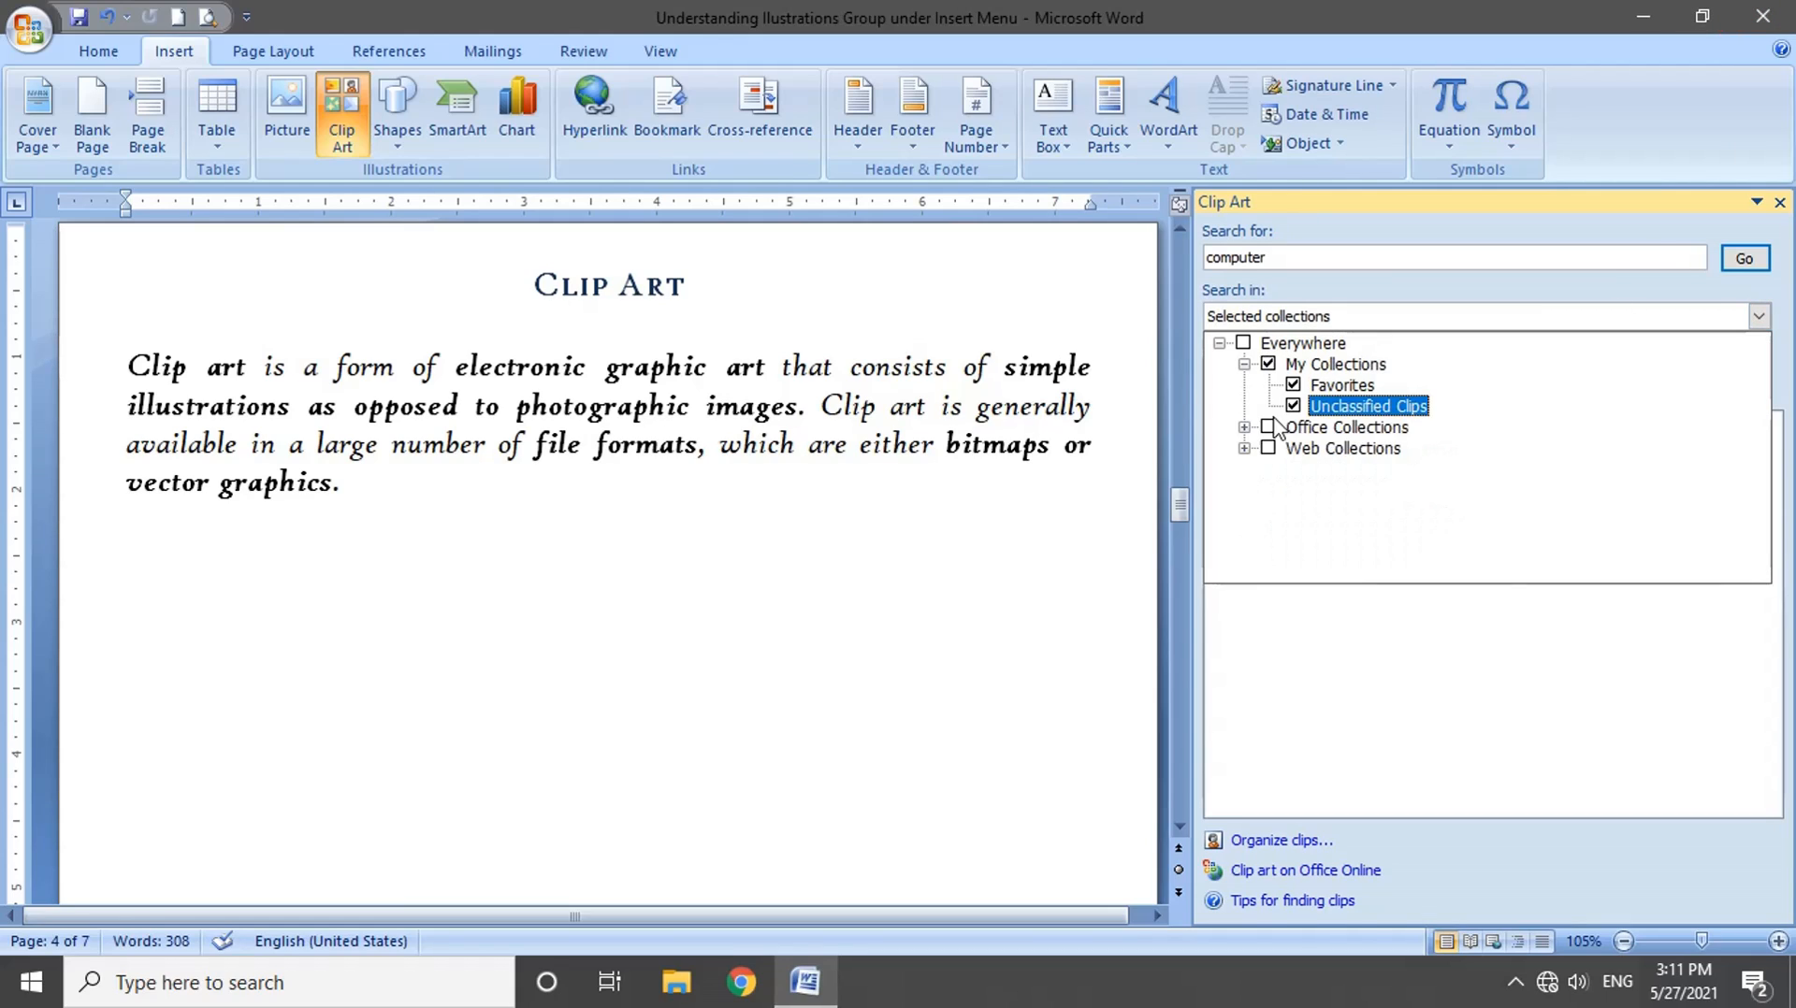
Step: Try selecting the individual collections in the search scope, and set the scope back to Everywhere
left_click(1268, 428)
left_click(1268, 448)
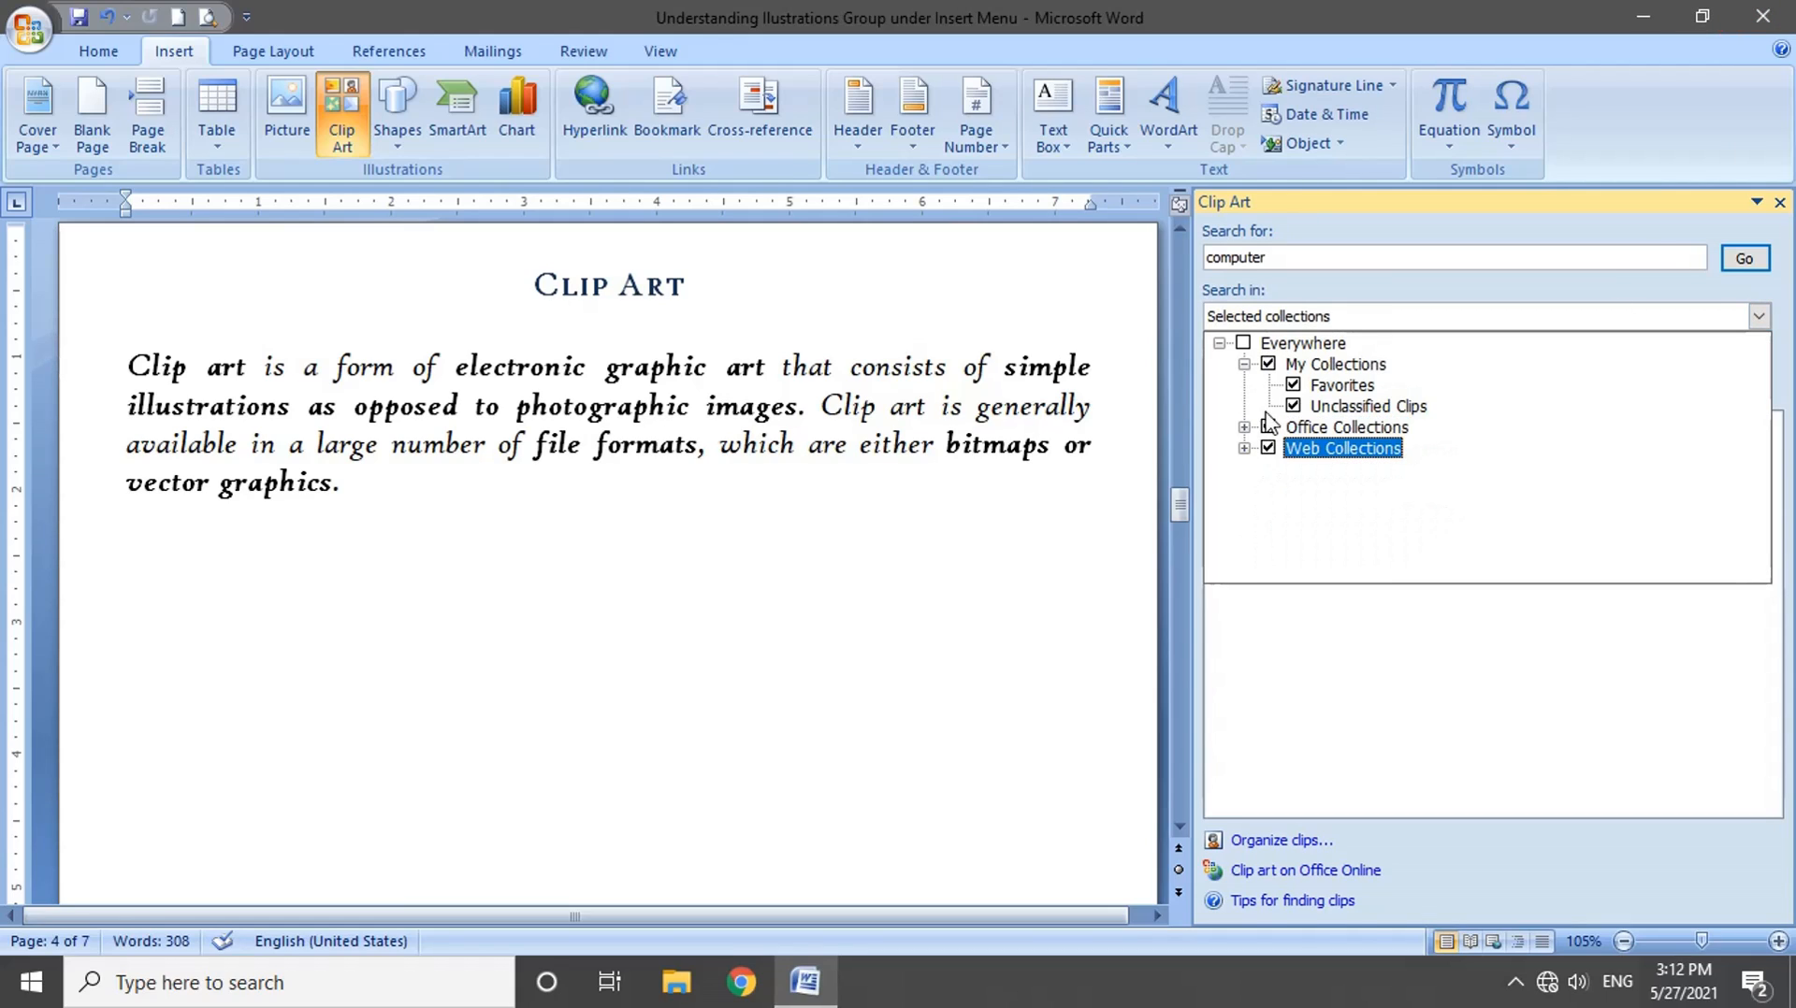
left_click(1243, 343)
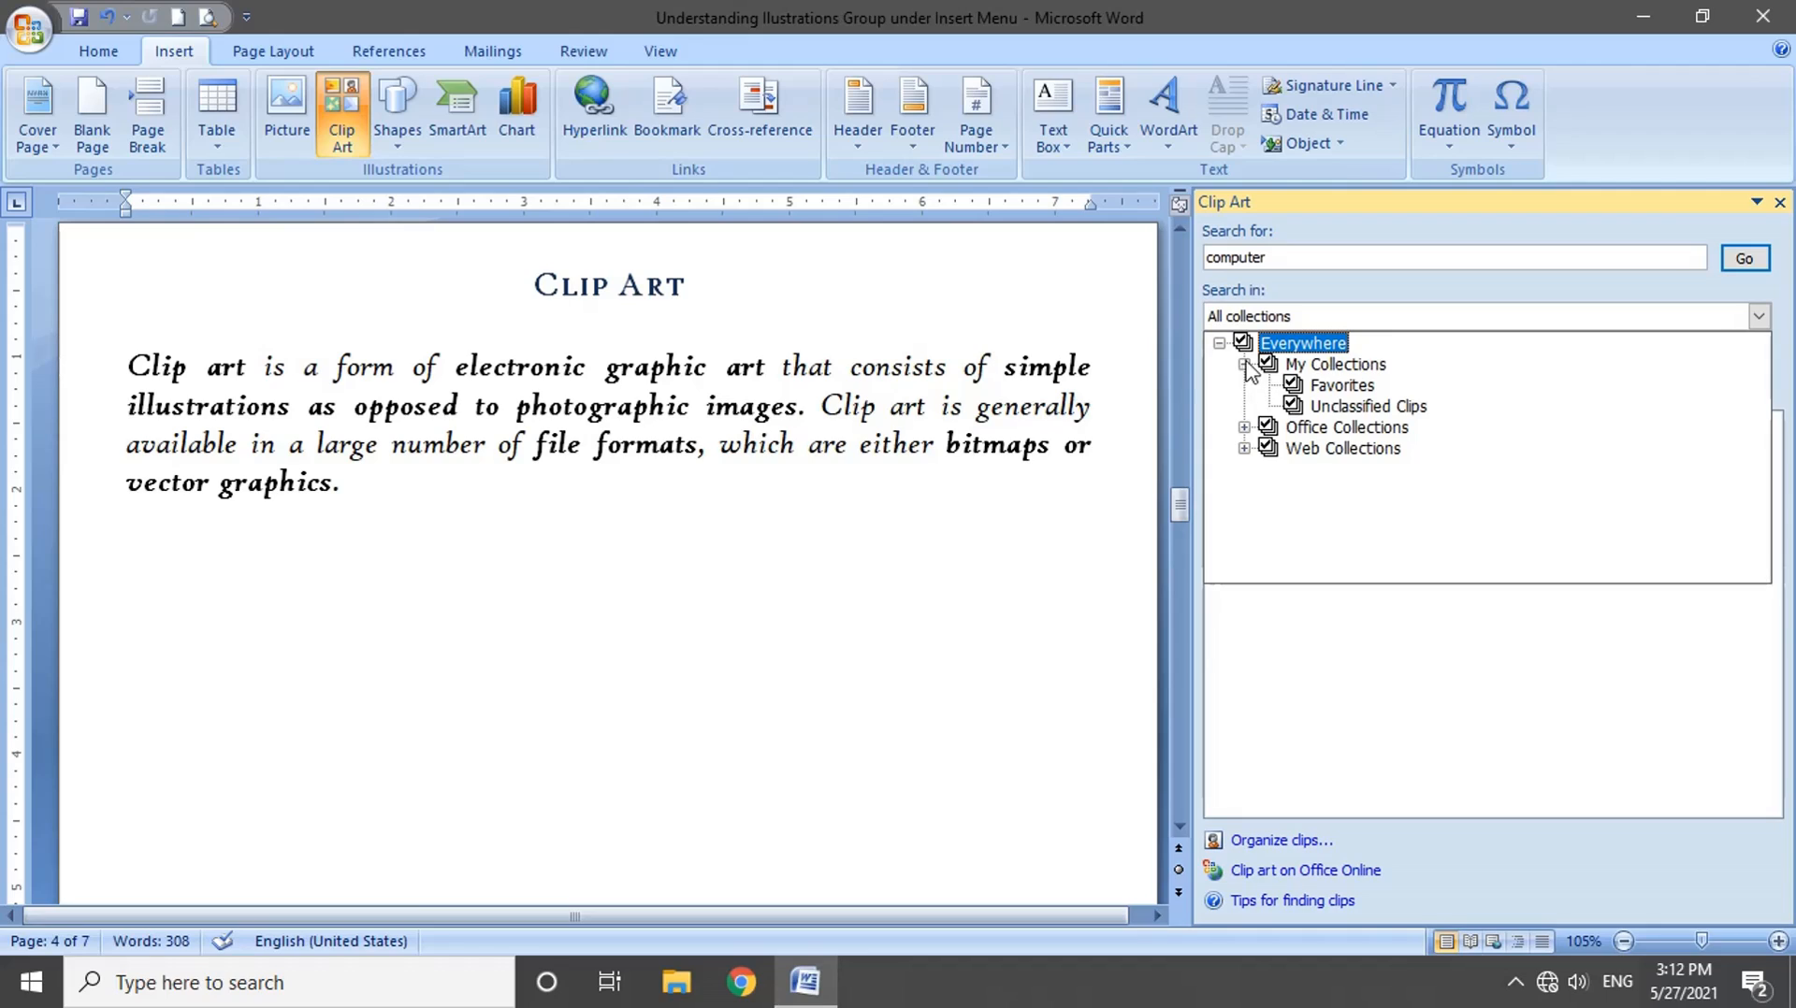
left_click(1374, 301)
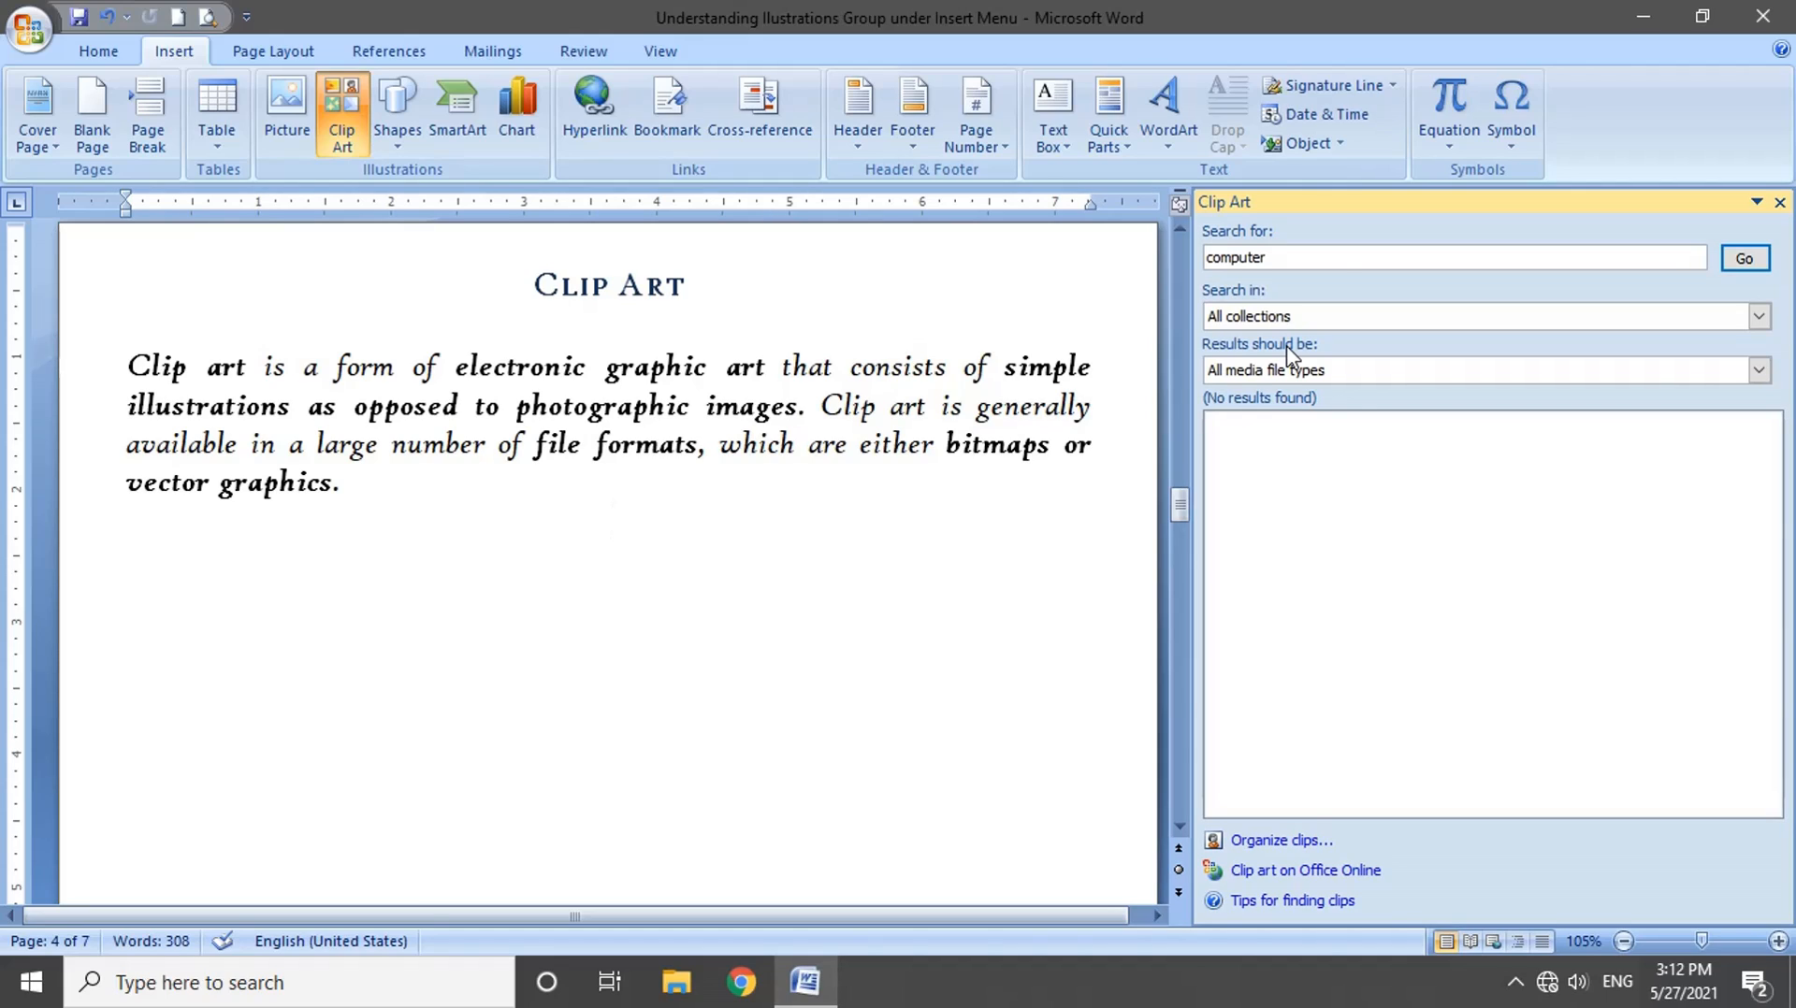
Step: Examine the file formats listed under Clip Art, Photographs, Movies and Sounds in the media type filter
left_click(1339, 372)
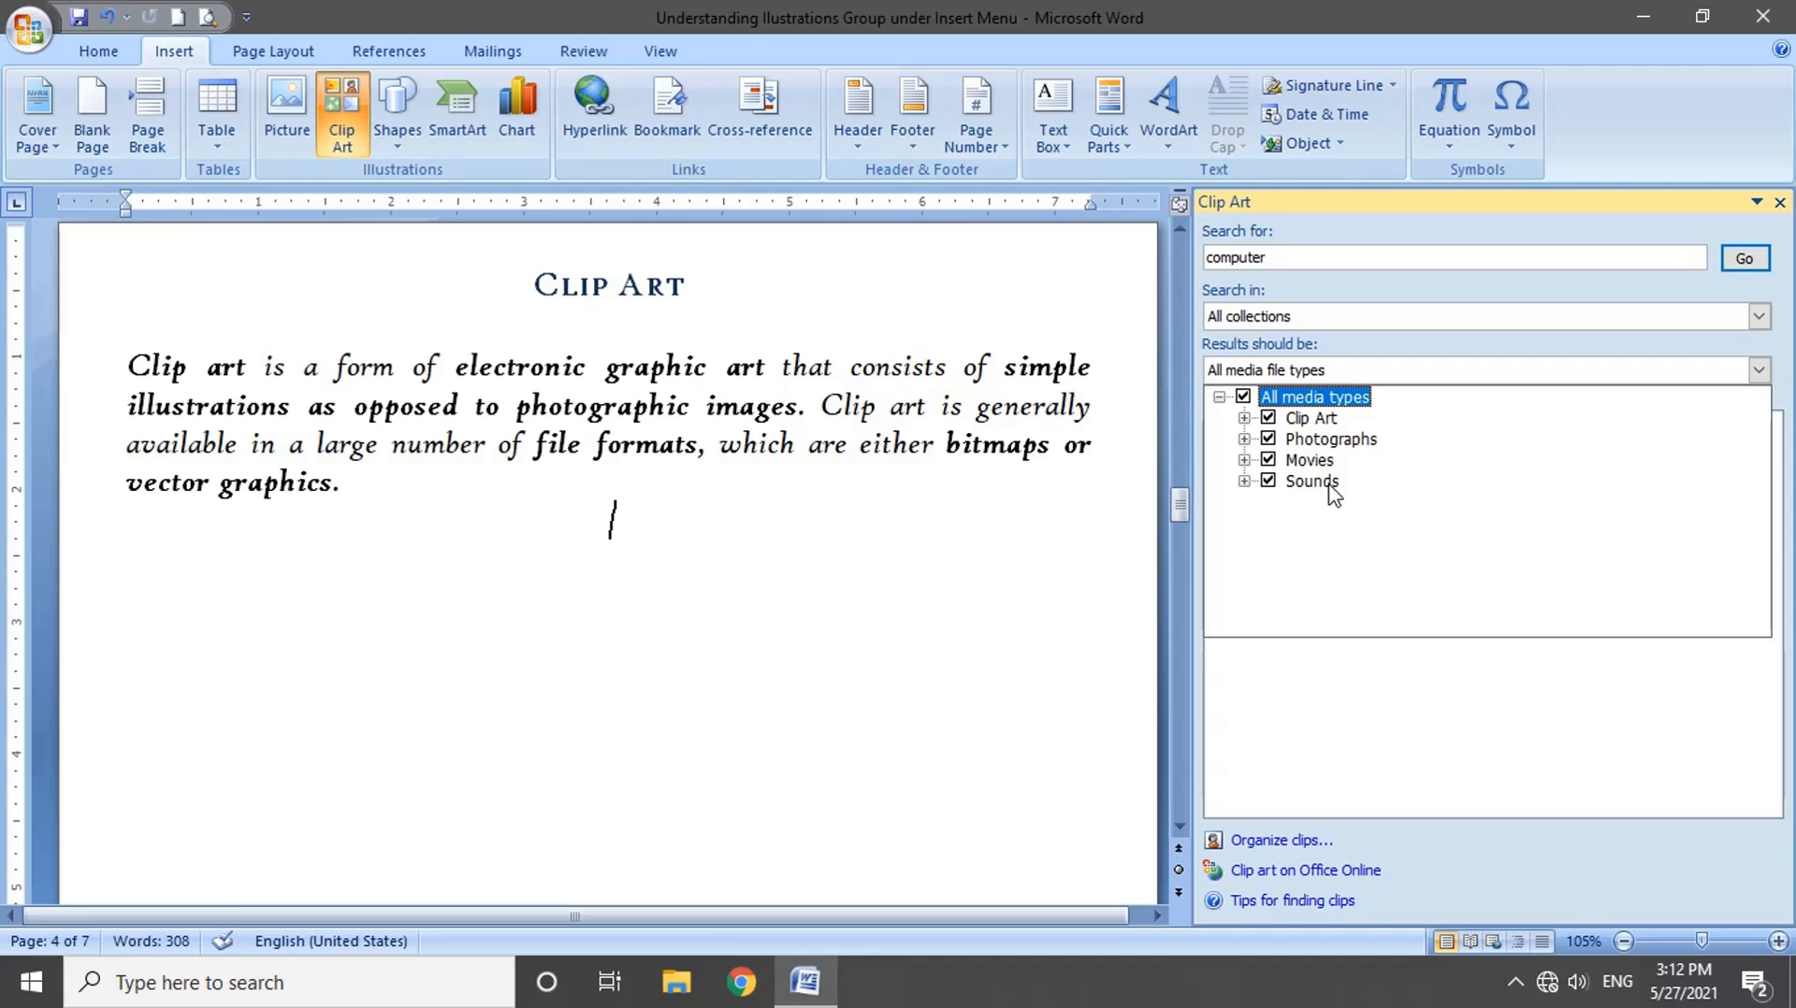
left_click(1245, 421)
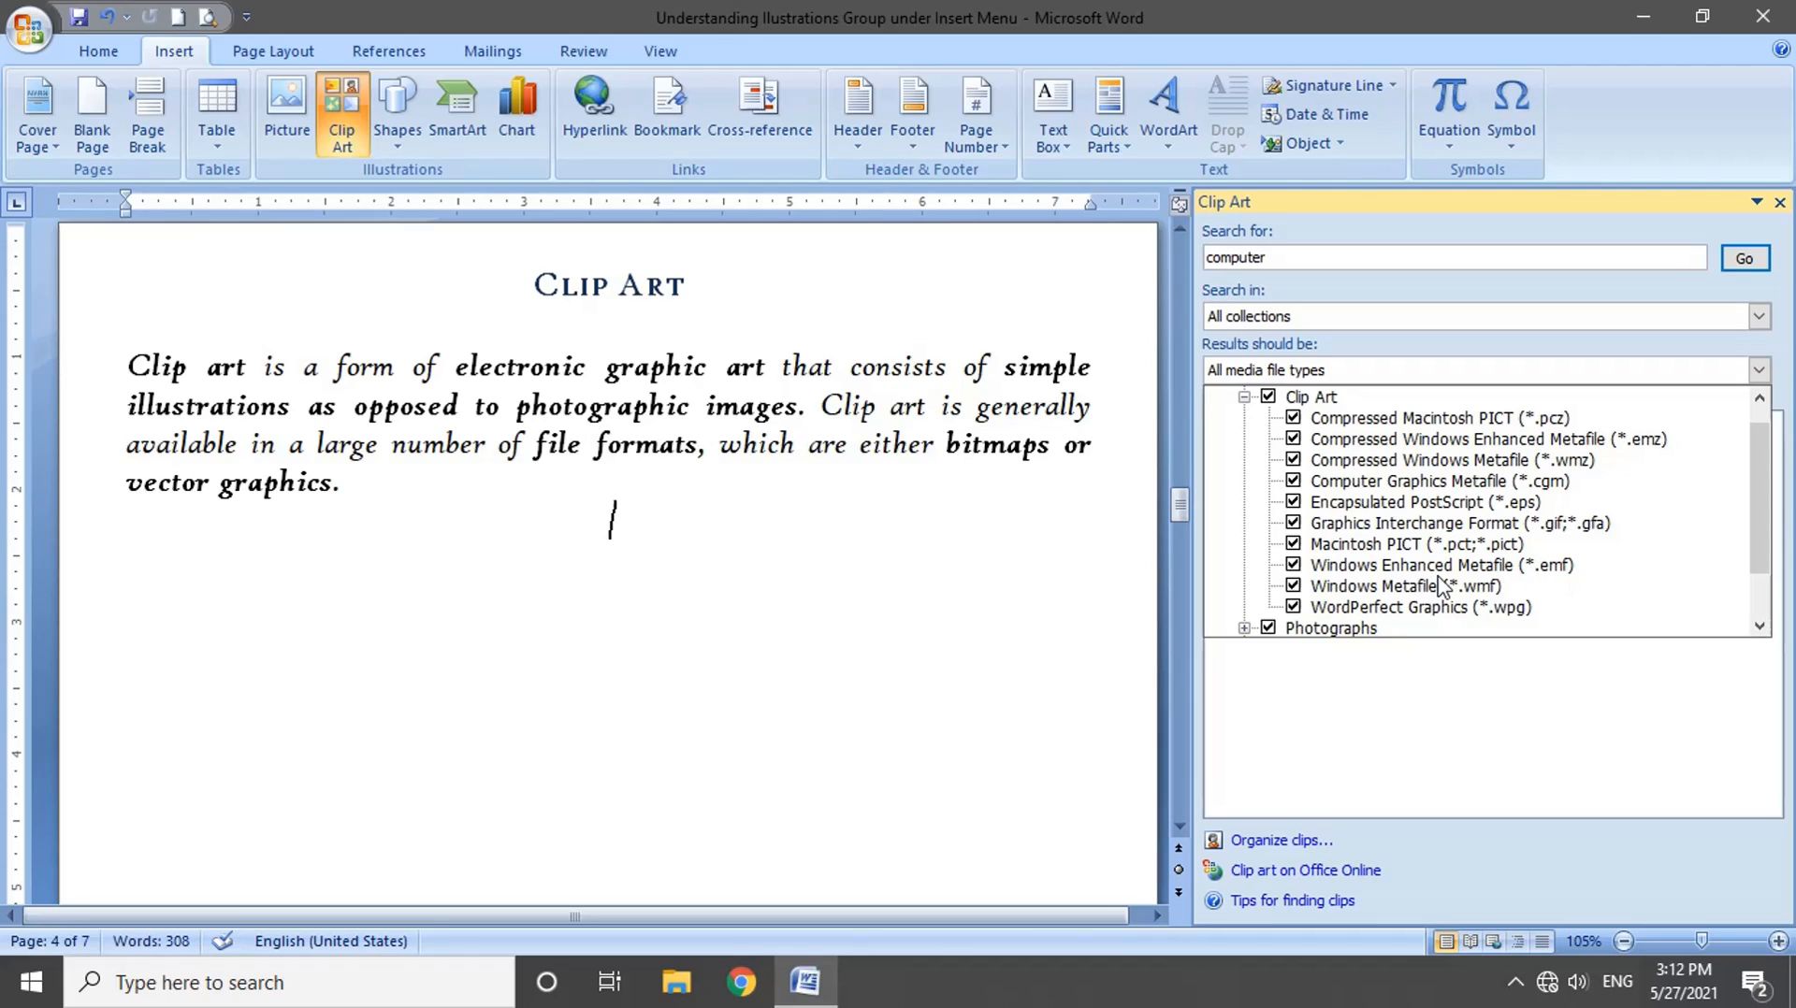
scroll(1291, 575, "down", 1)
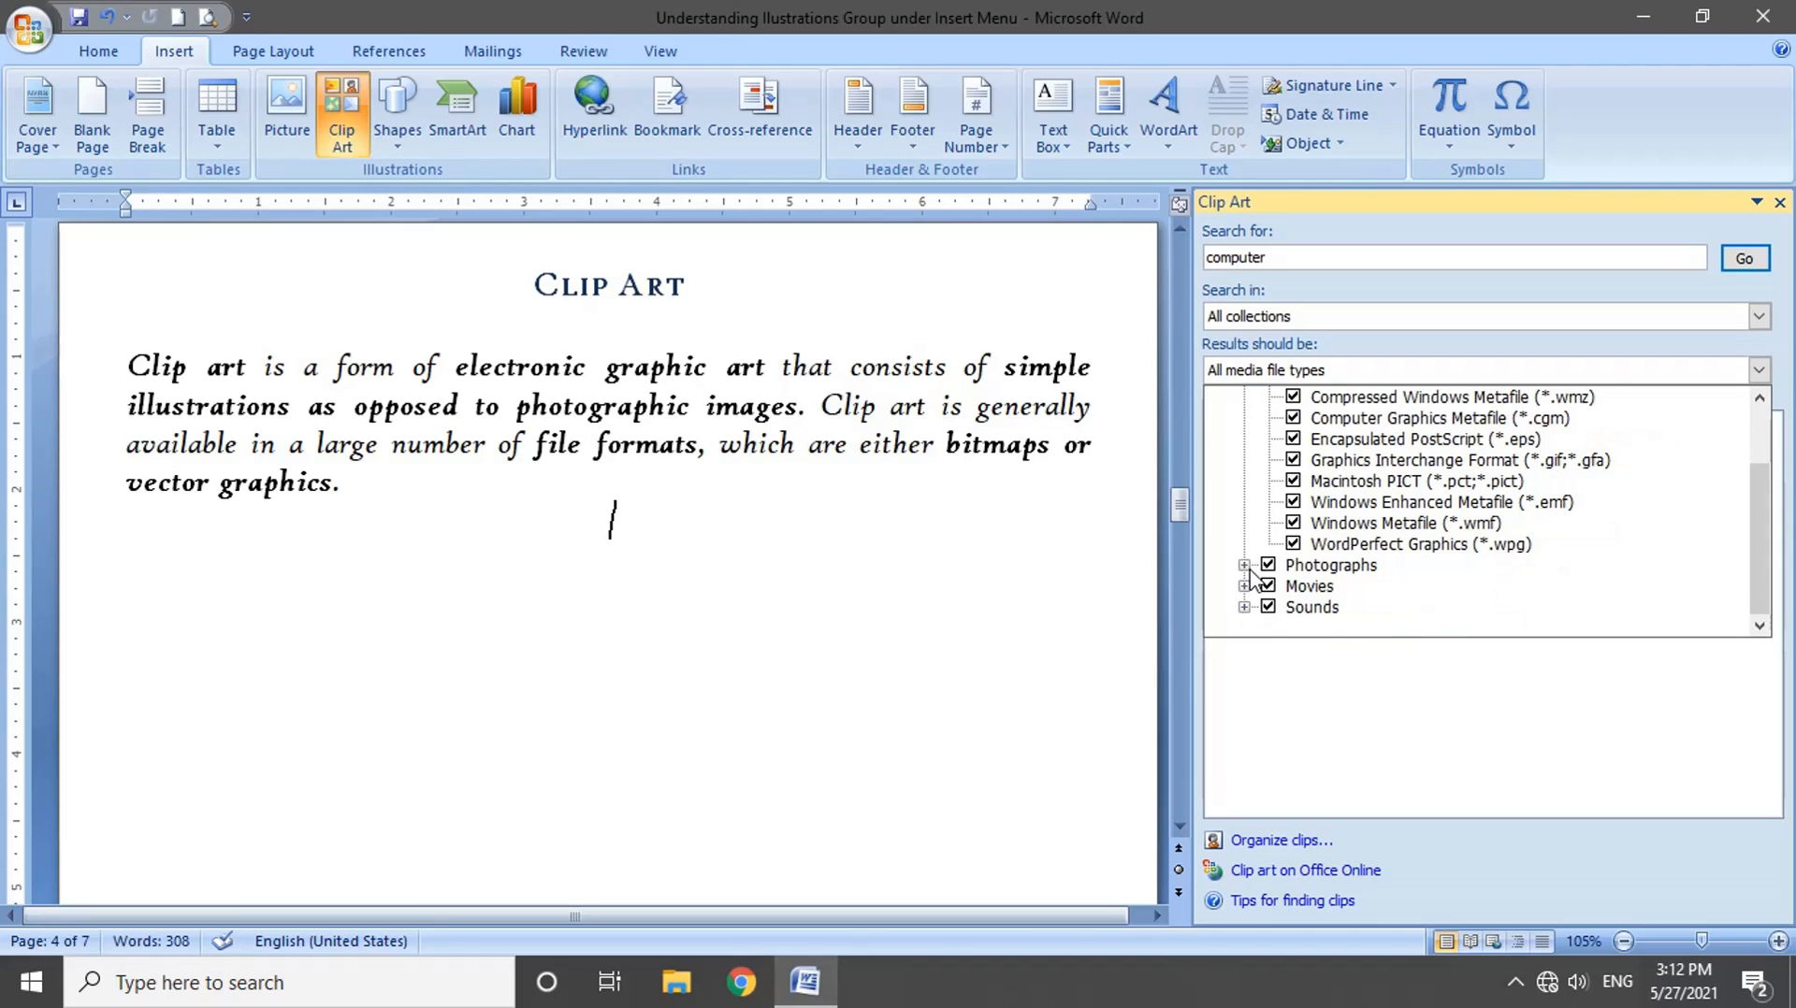
left_click(1244, 566)
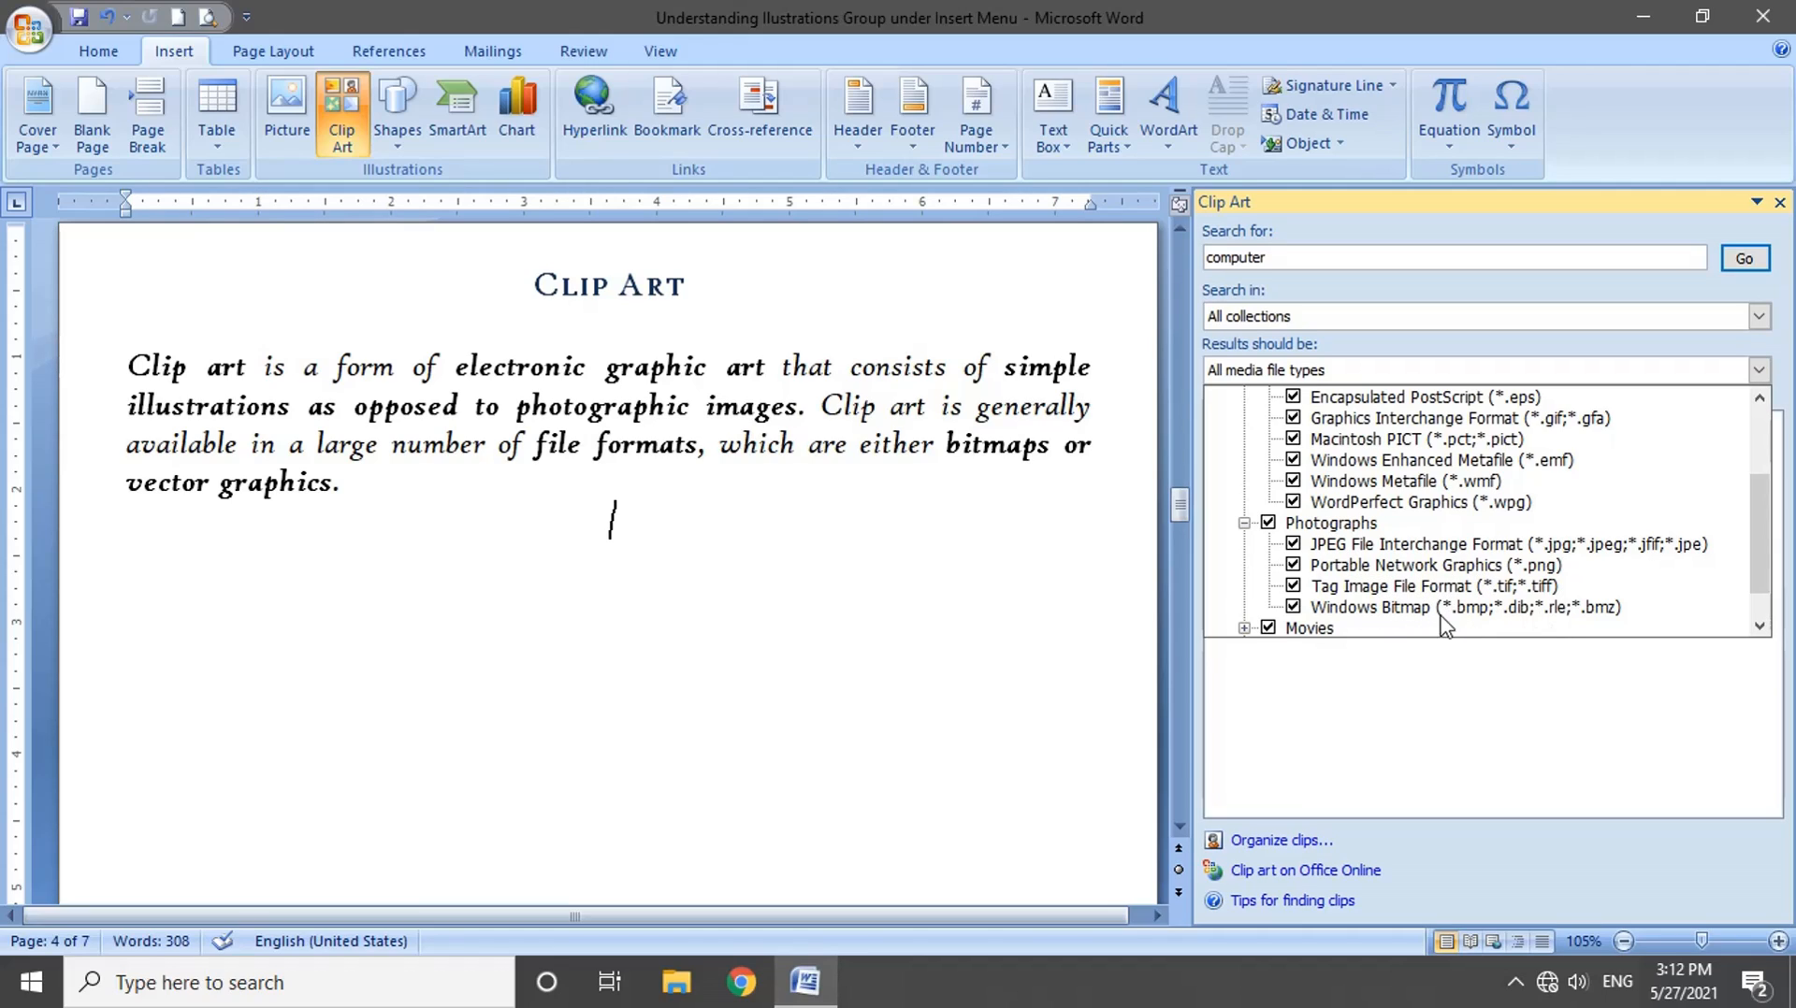
scroll(1366, 578, "down", 1)
left_click(1245, 587)
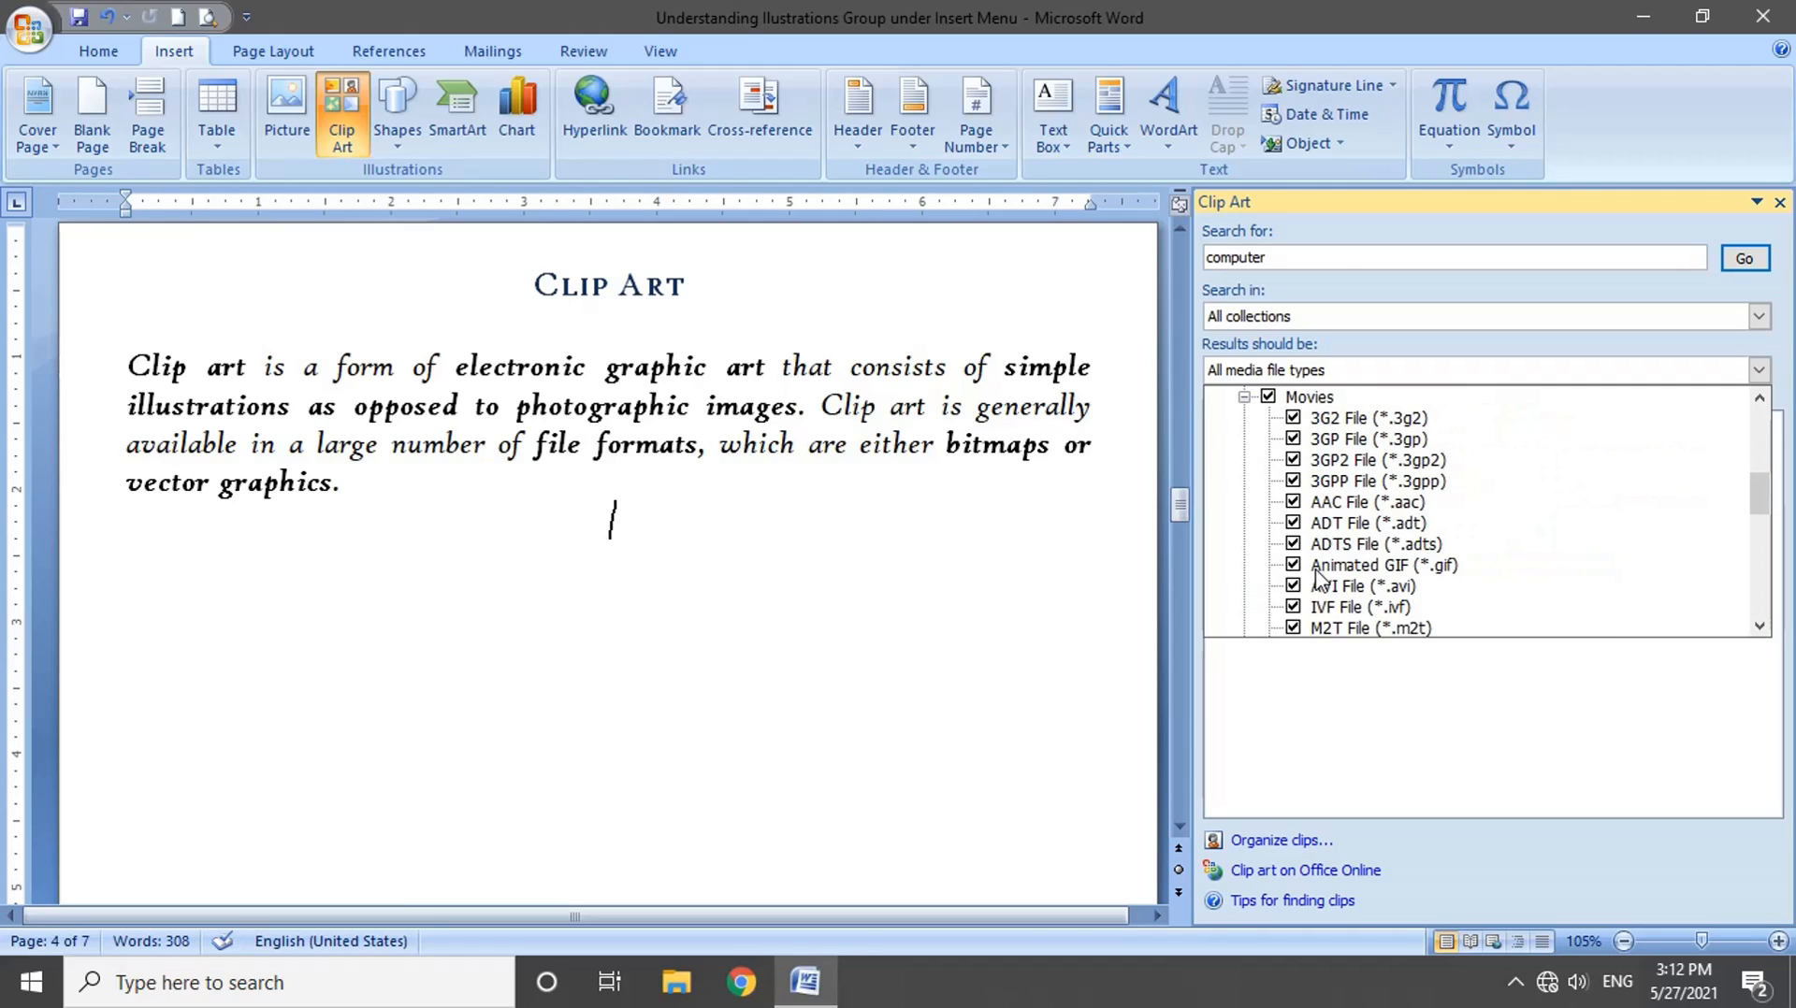
scroll(1319, 577, "down", 4)
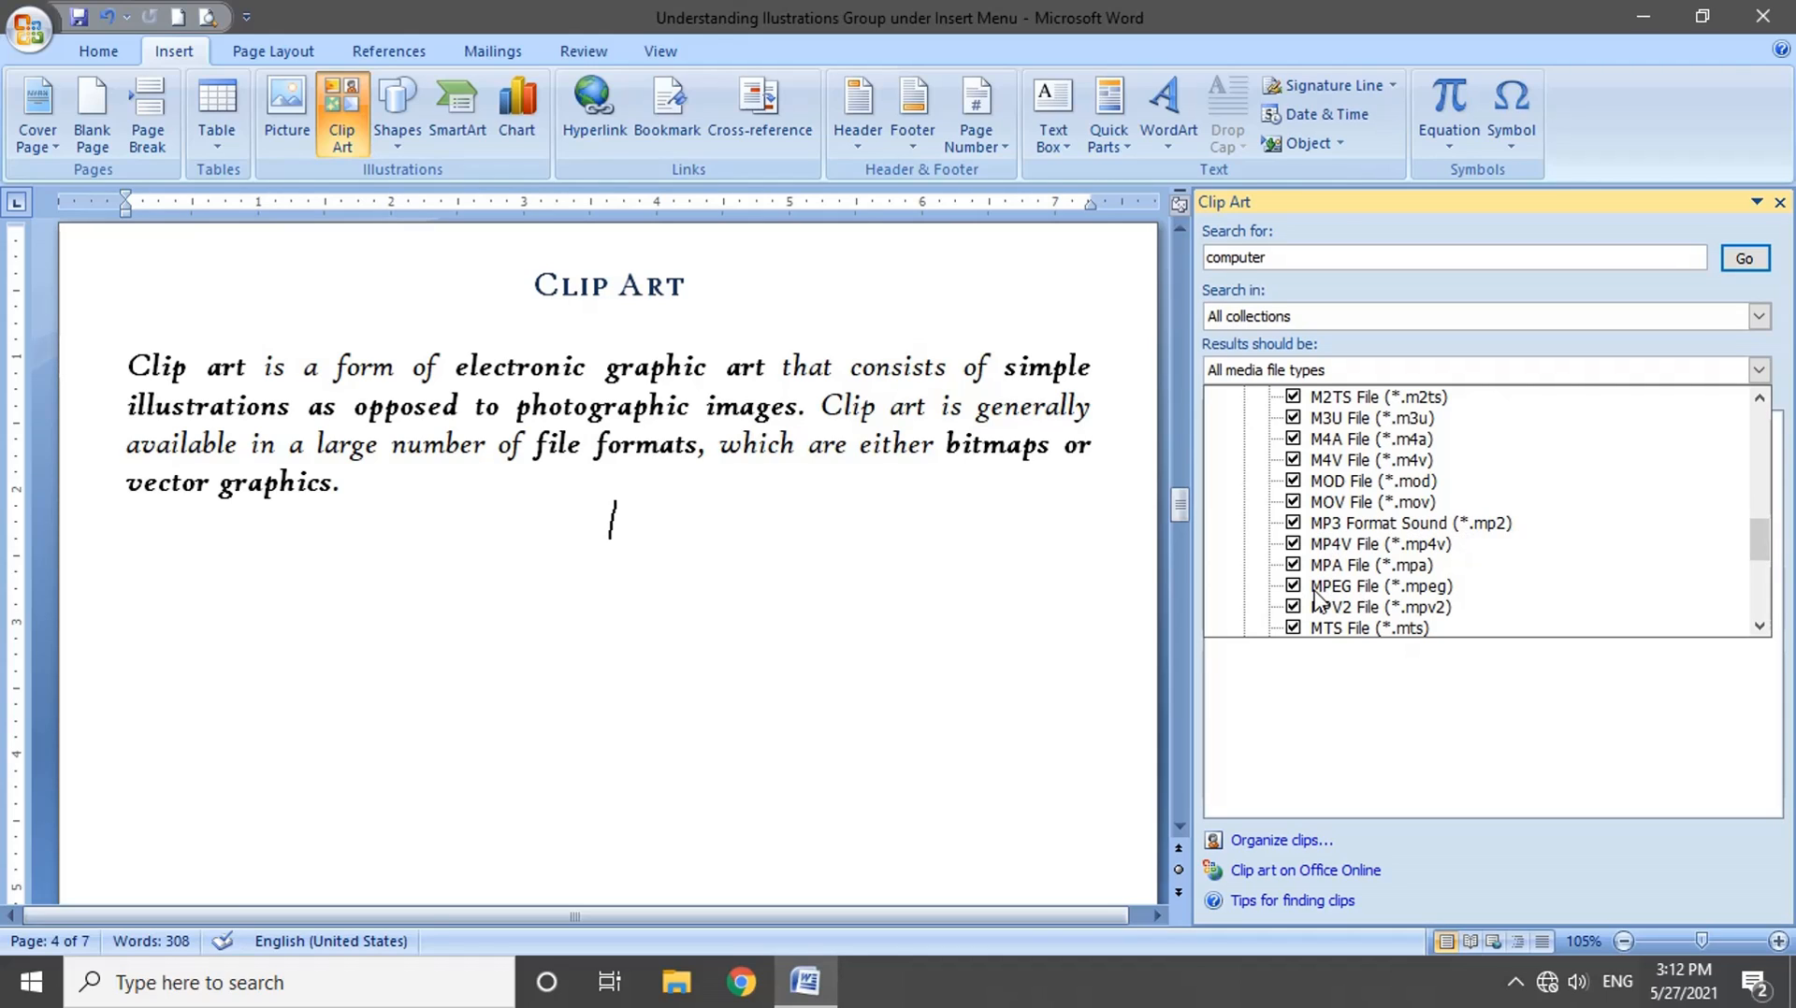
scroll(1347, 551, "down", 5)
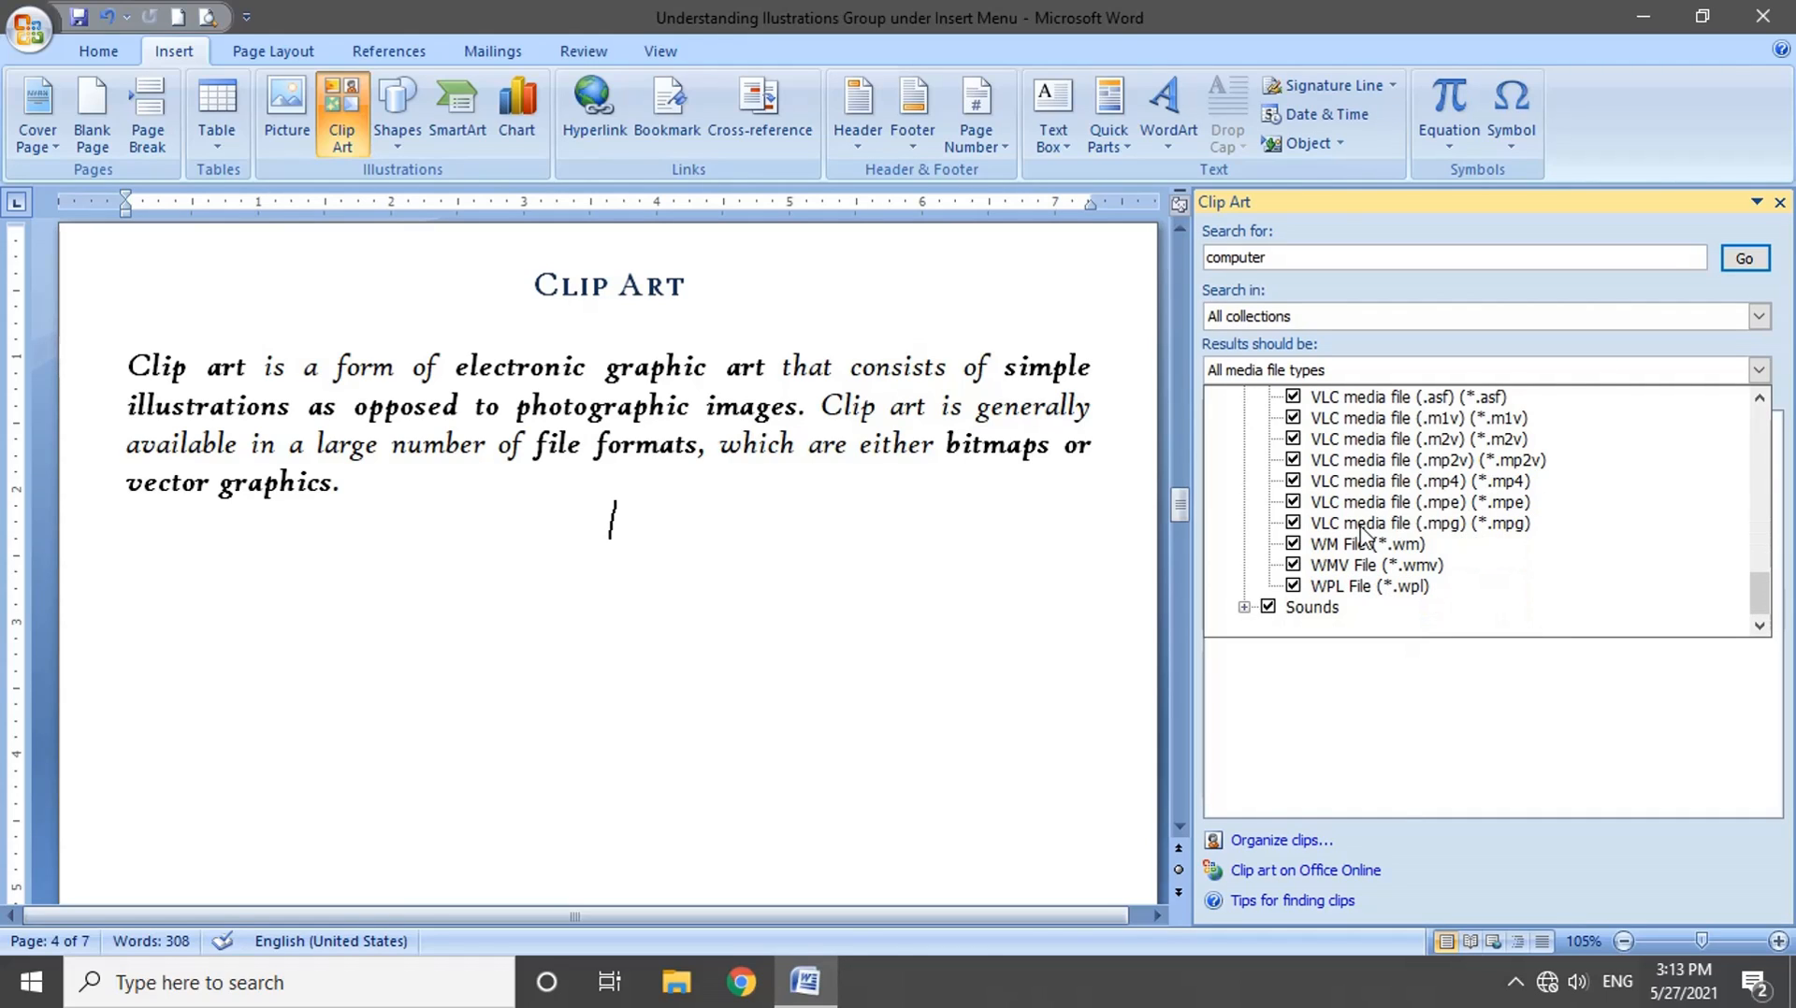
left_click(1244, 607)
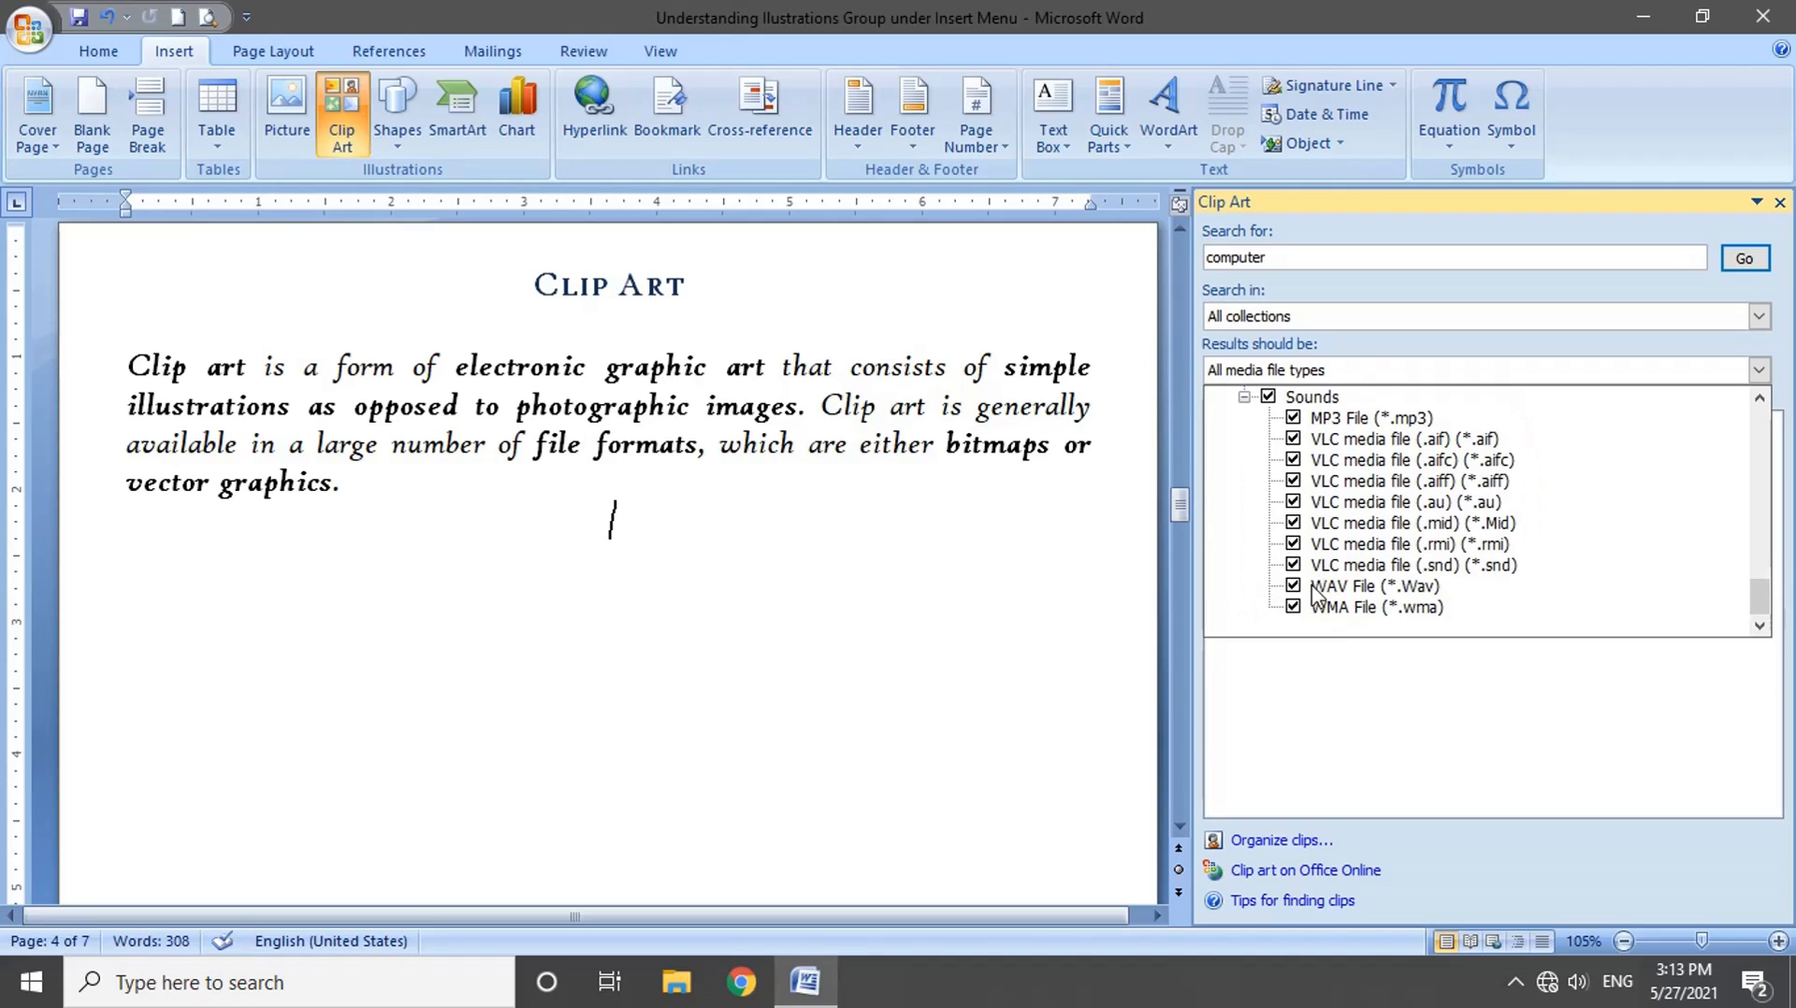
scroll(1309, 524, "up", 10)
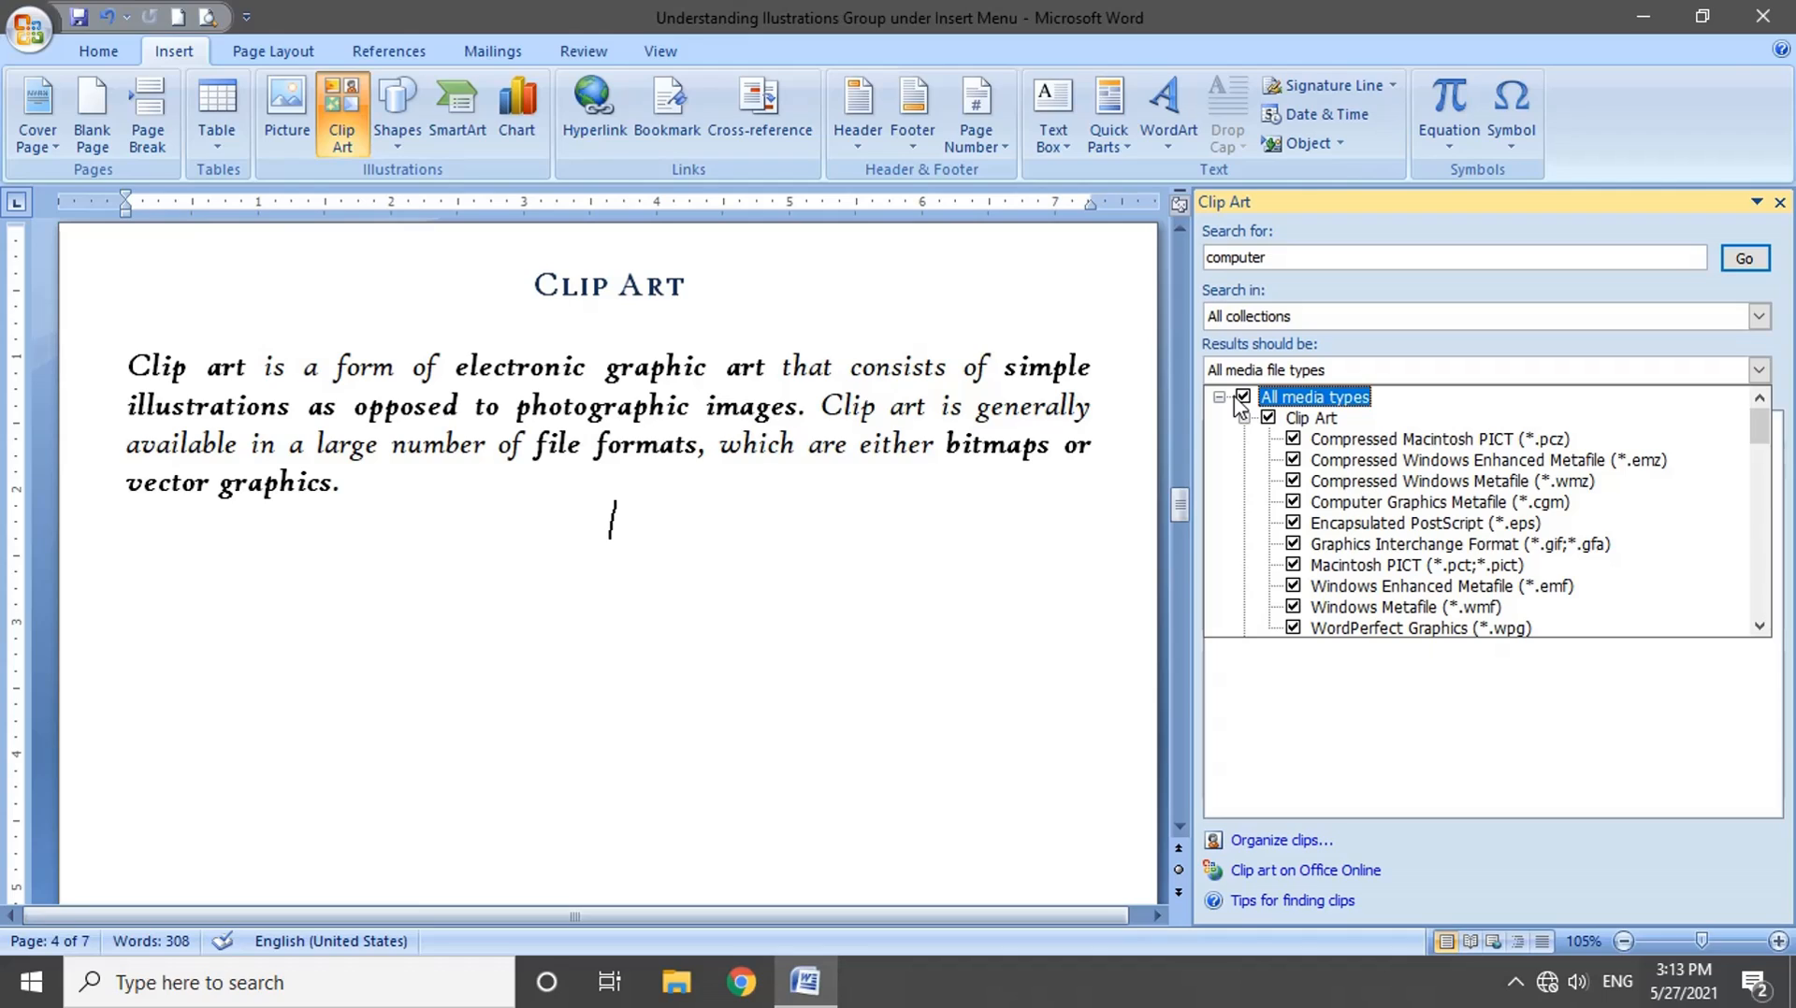
left_click(1219, 397)
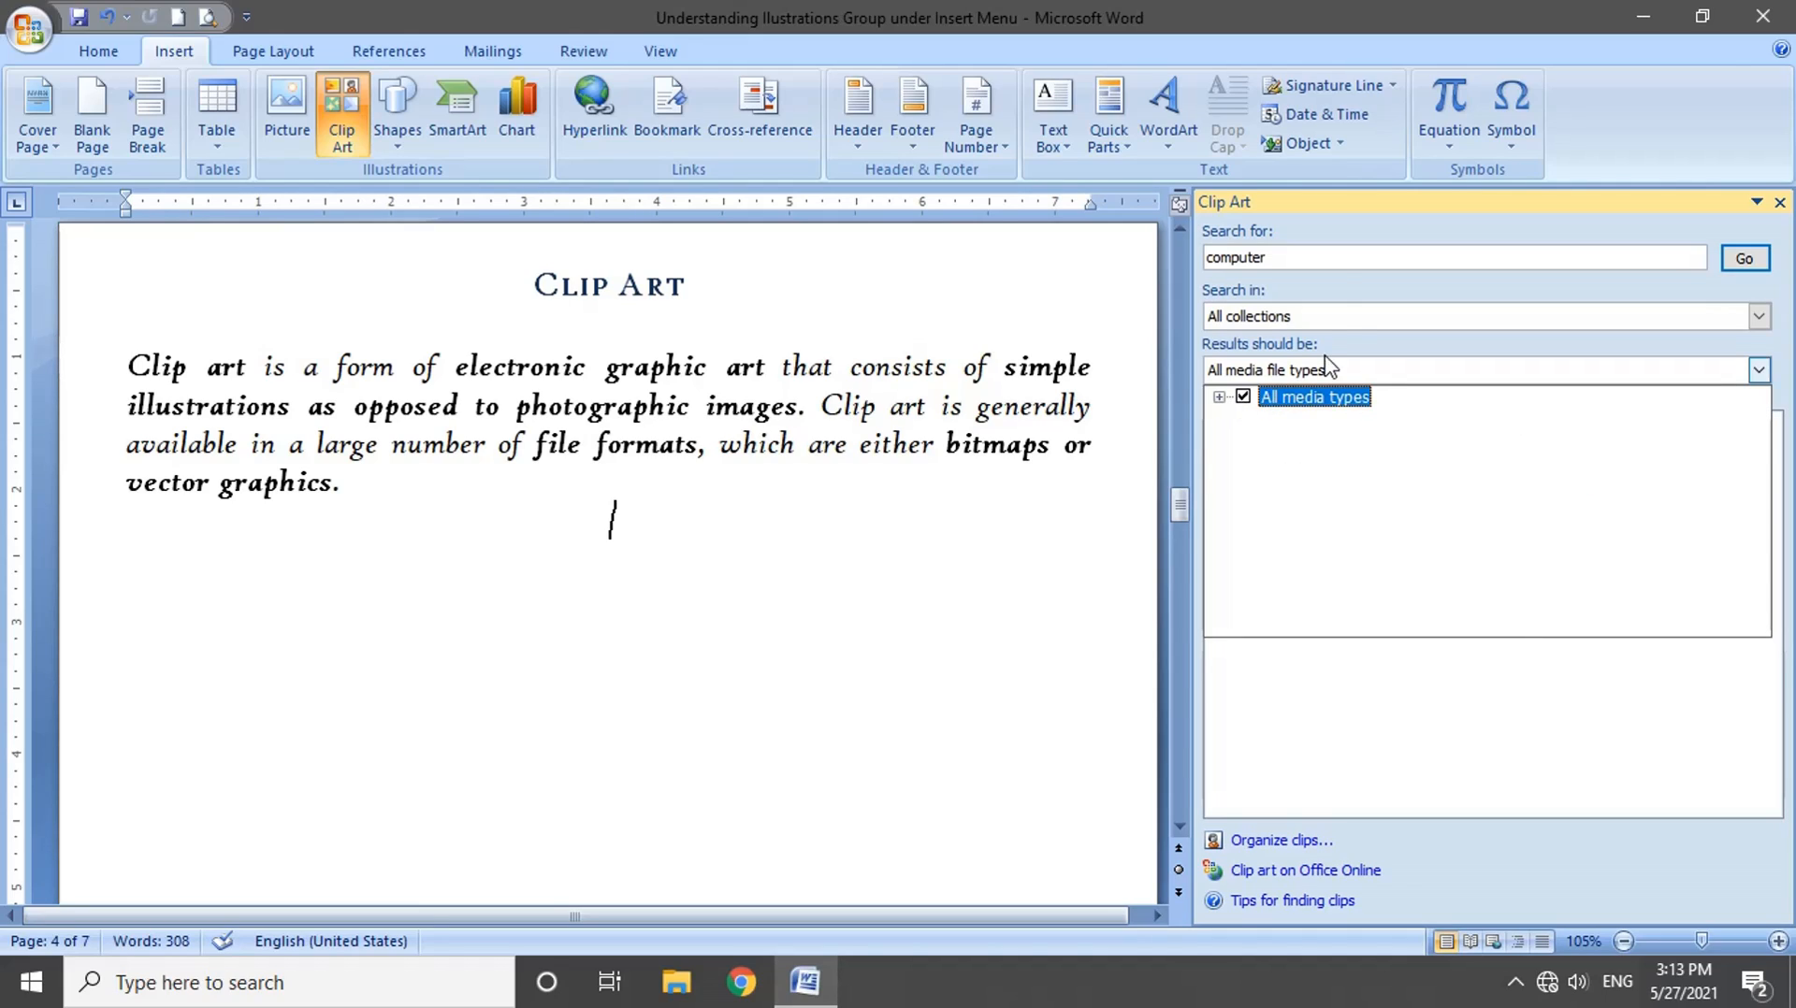
Step: Run the clip art search for computer across all collections and all media types, and look through the results
left_click(1335, 260)
left_click(1749, 266)
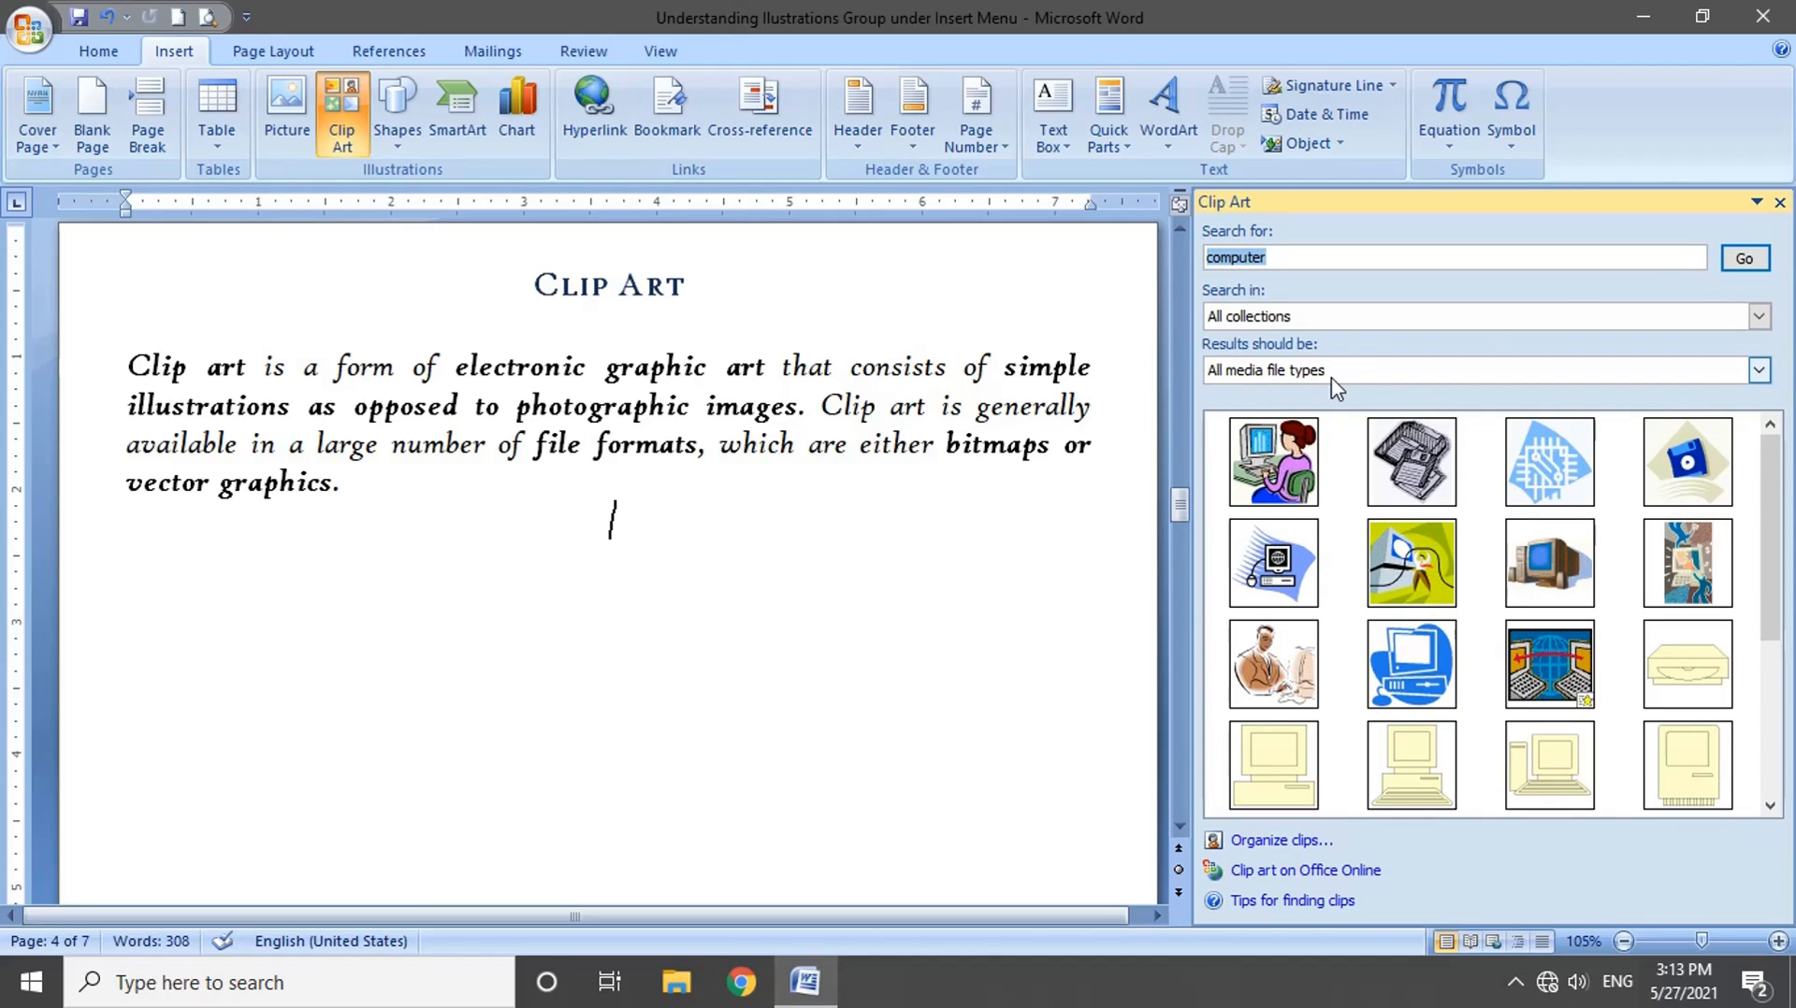
scroll(1286, 604, "down", 3)
scroll(1286, 603, "up", 3)
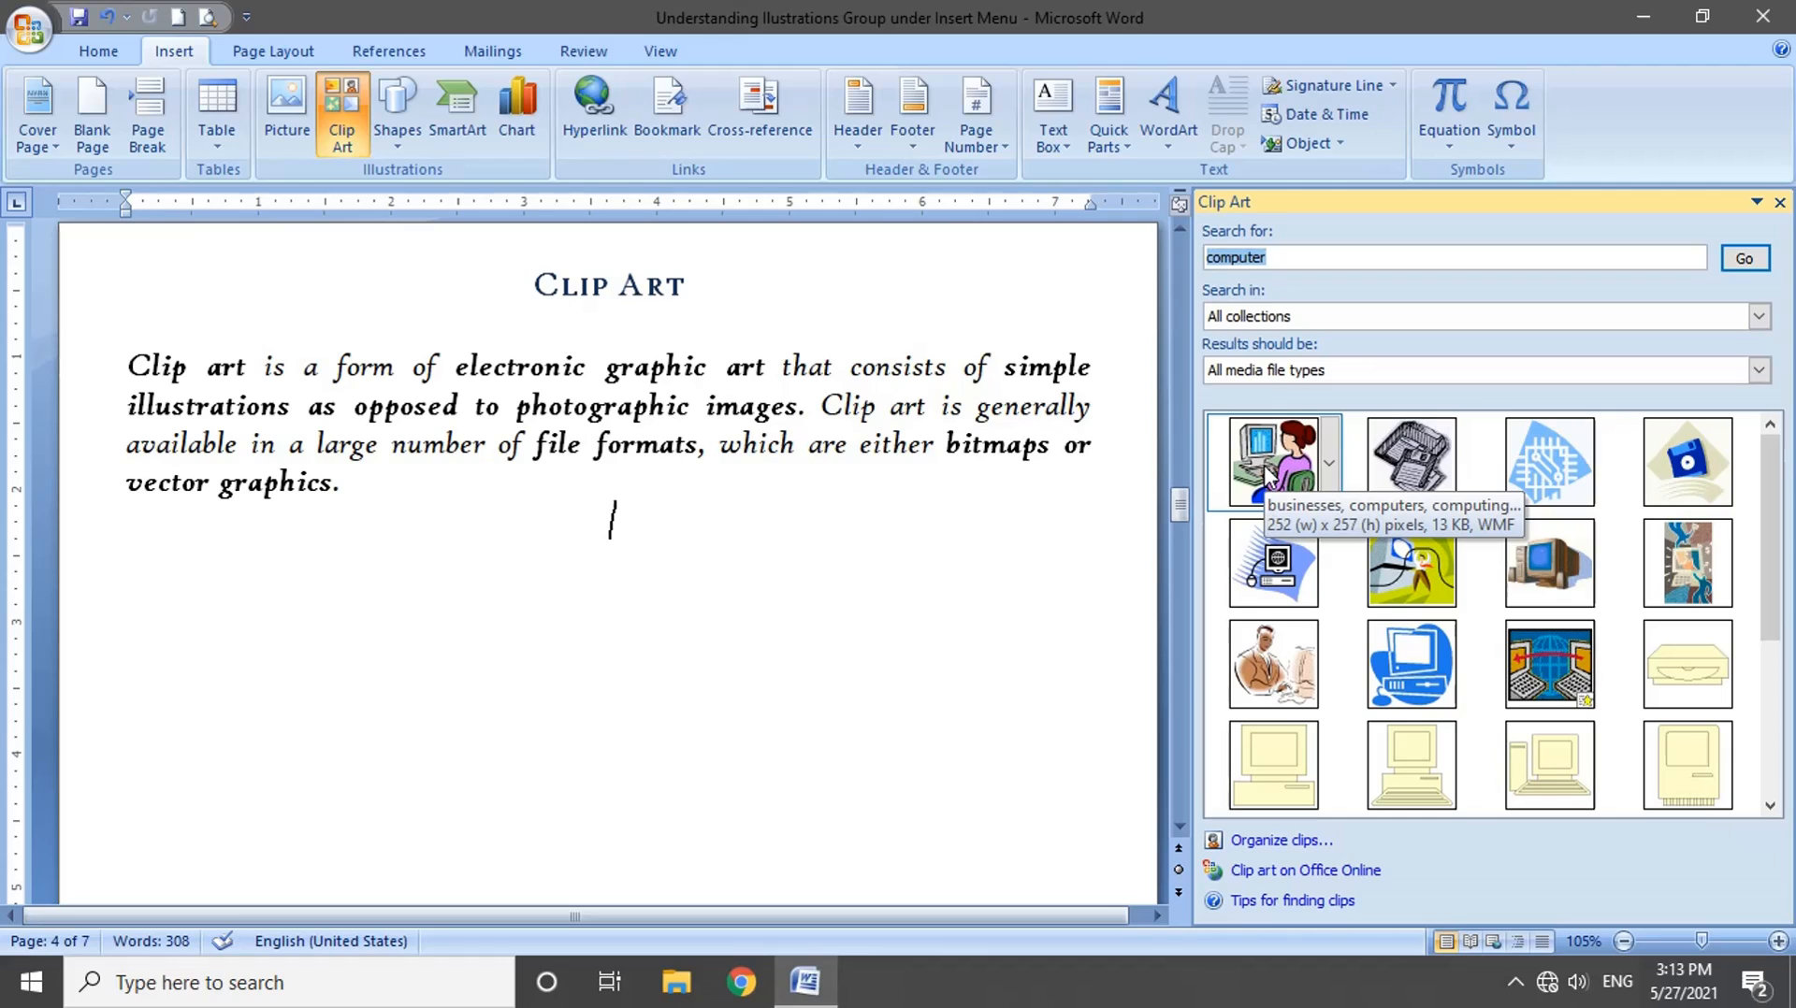
Step: Place three copies of the clip showing a woman at a computer side by side below the Clip Art paragraph
left_click(1332, 475)
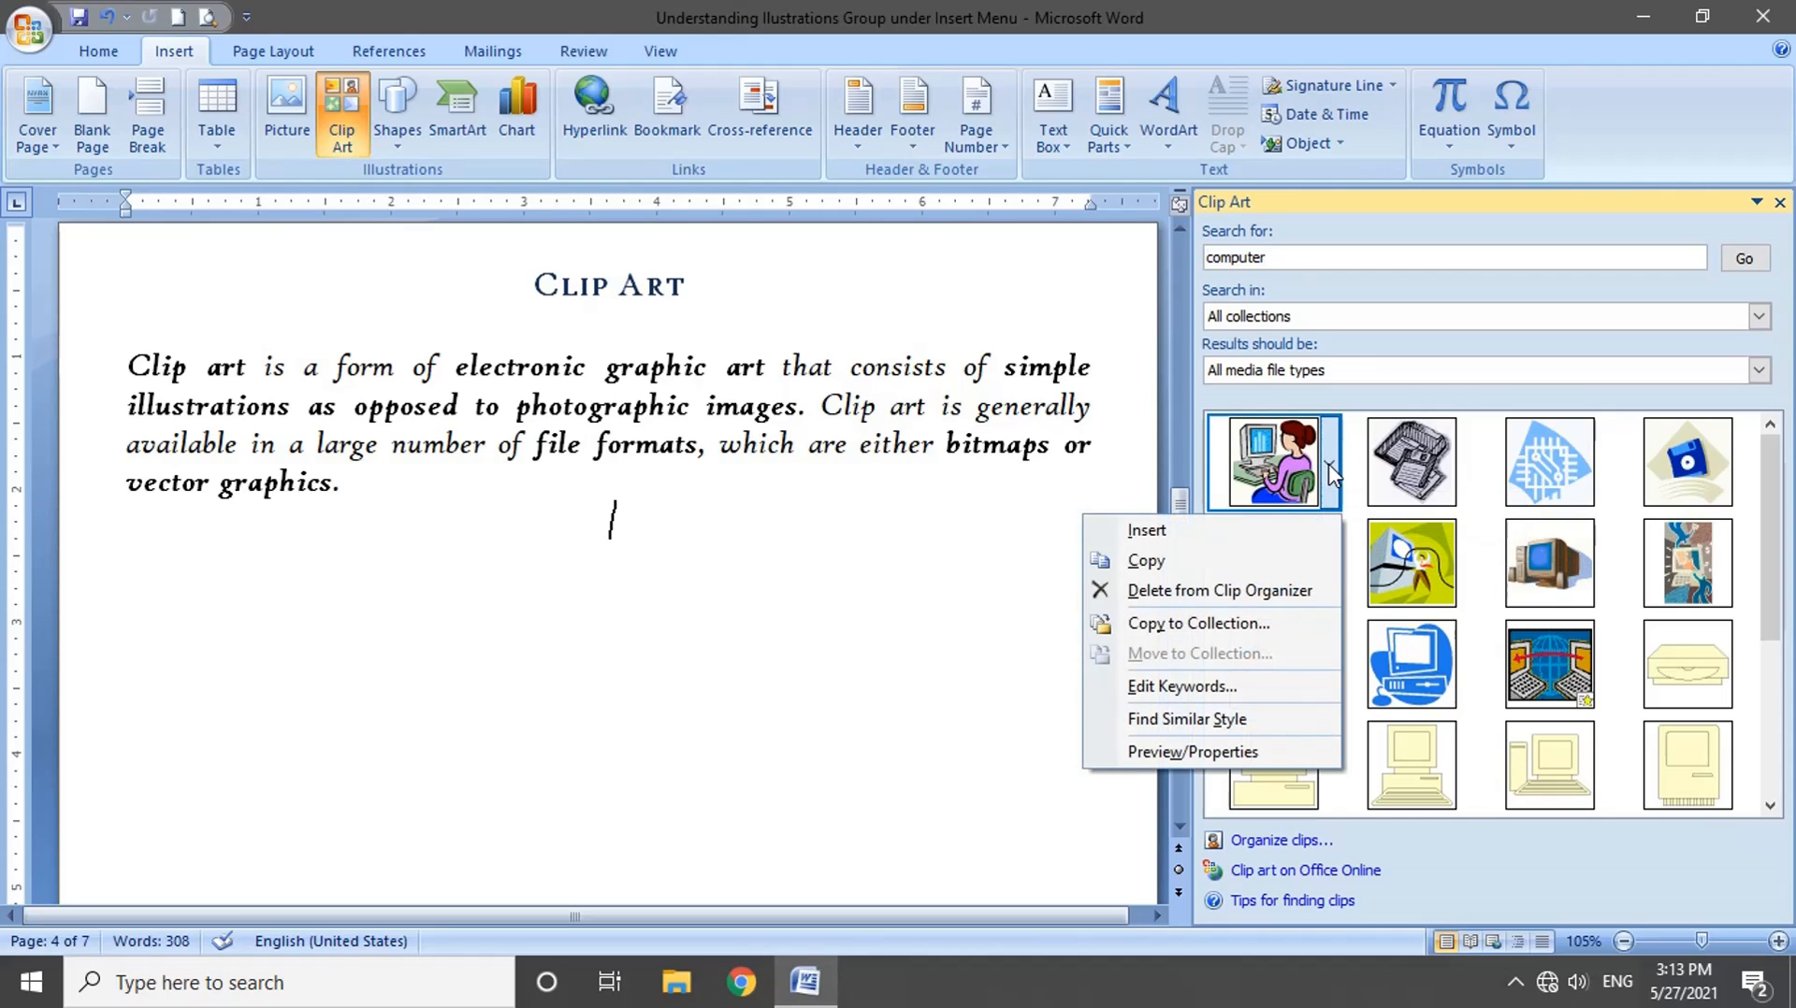
left_click(1319, 524)
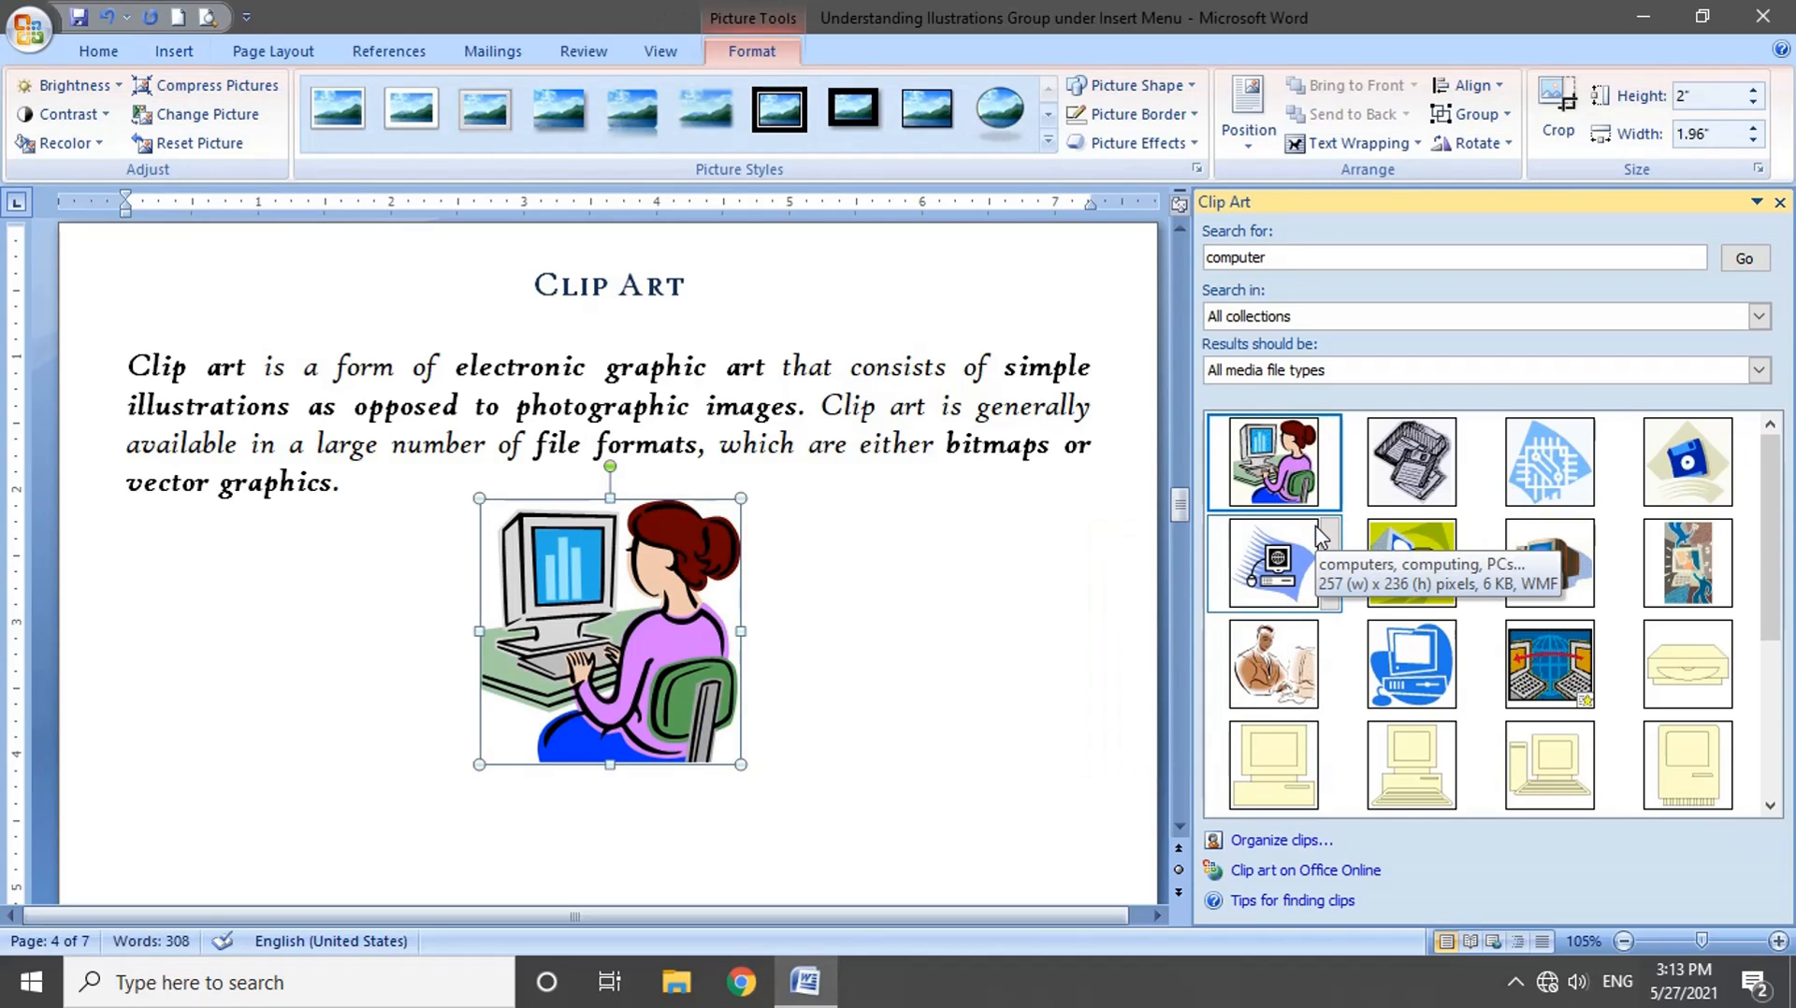
left_click(1329, 463)
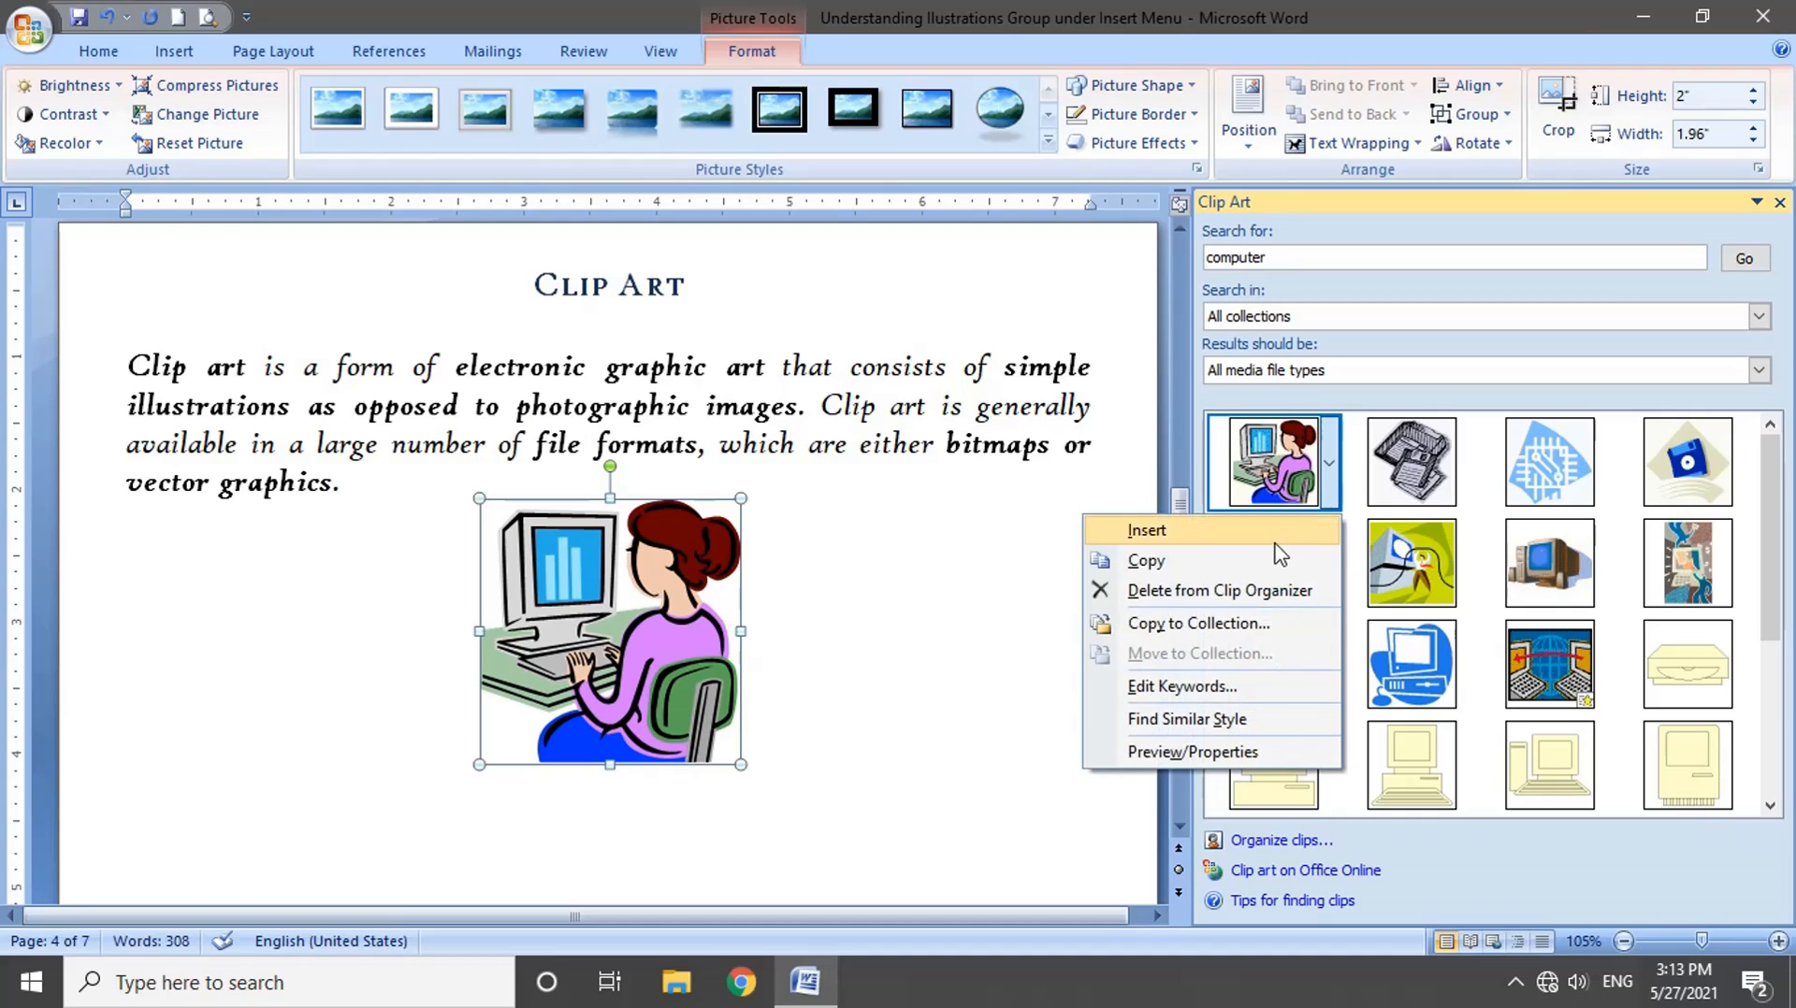
left_click(1274, 560)
right_click(879, 572)
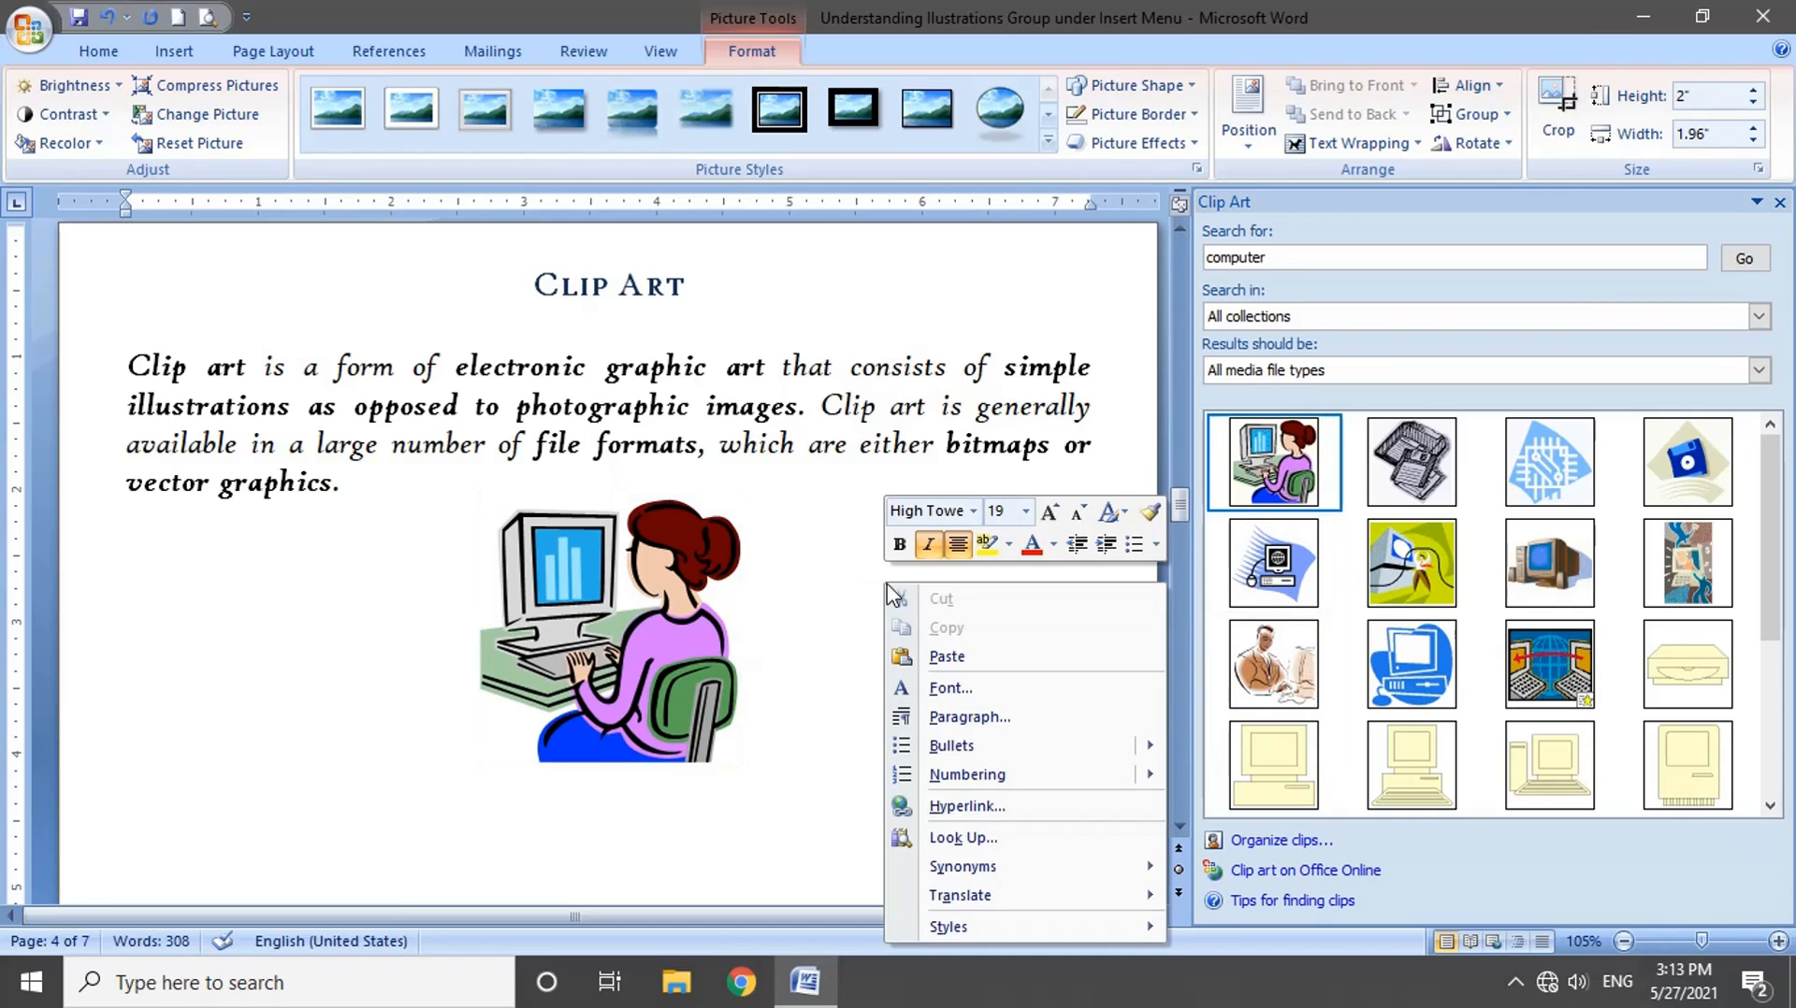
left_click(940, 662)
left_click_drag(1281, 472, 1065, 598)
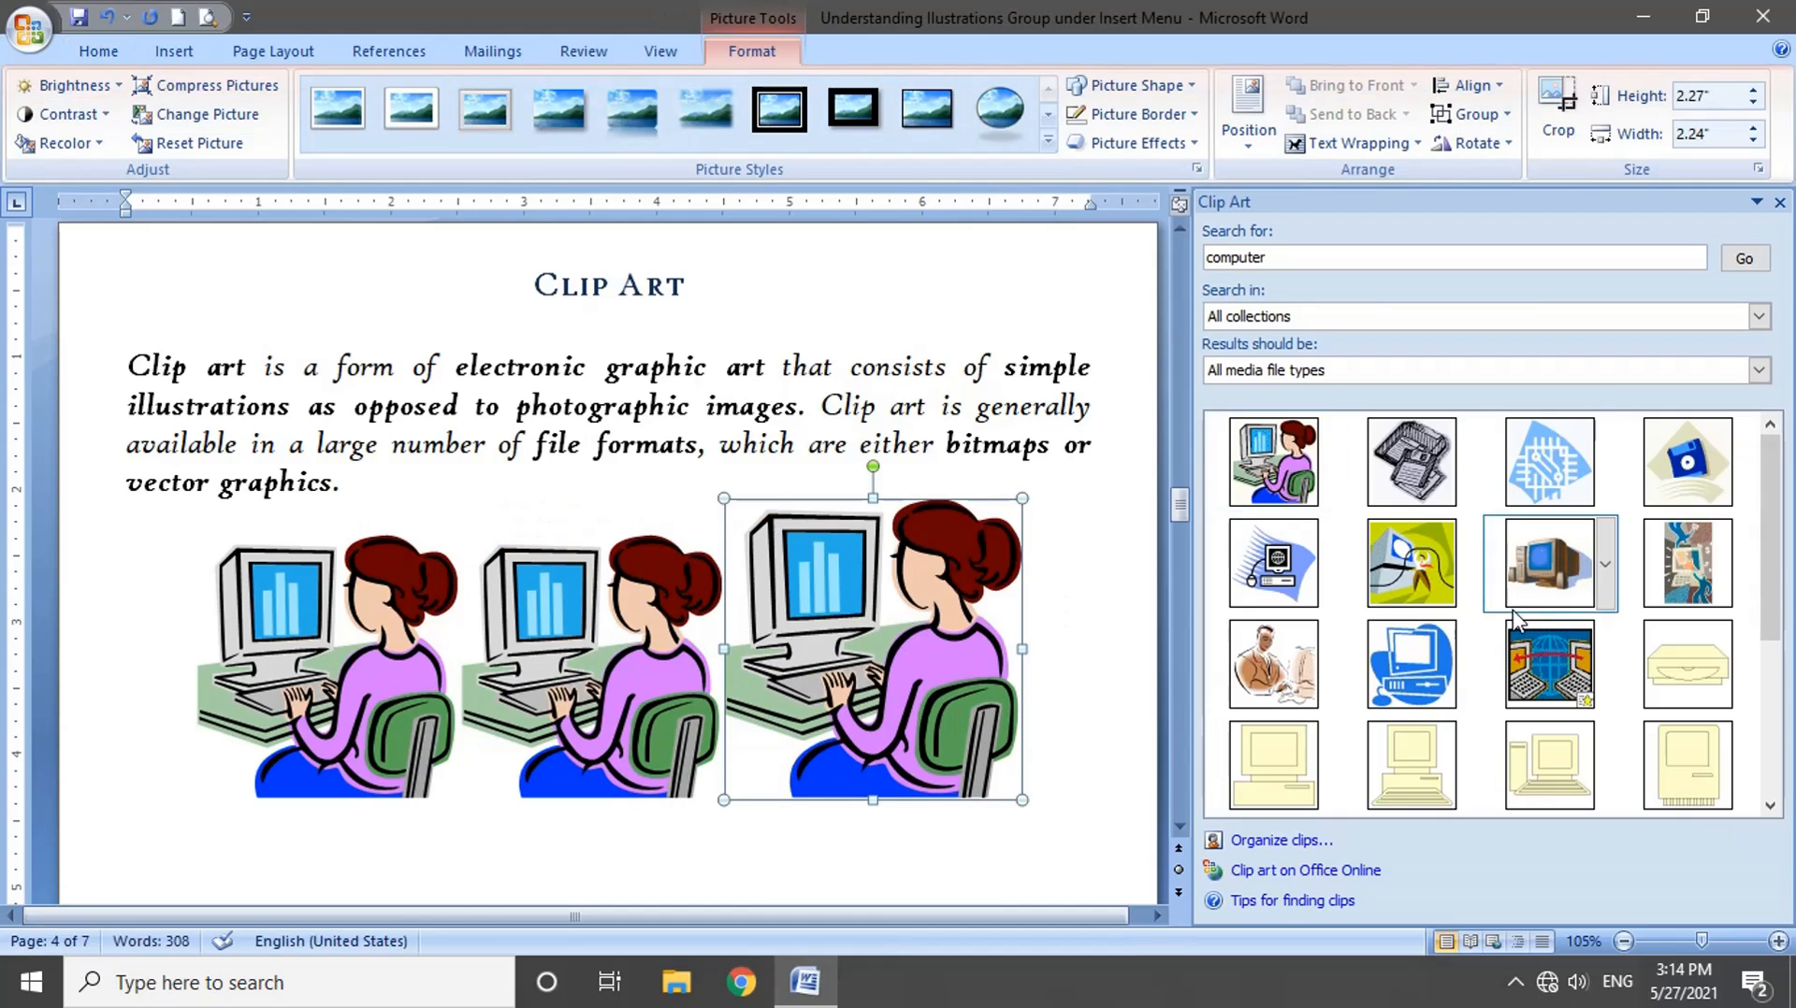
Step: Open the Clip Organizer beside the document text and examine its Favorites and Unclassified Clips collections
left_click(1283, 841)
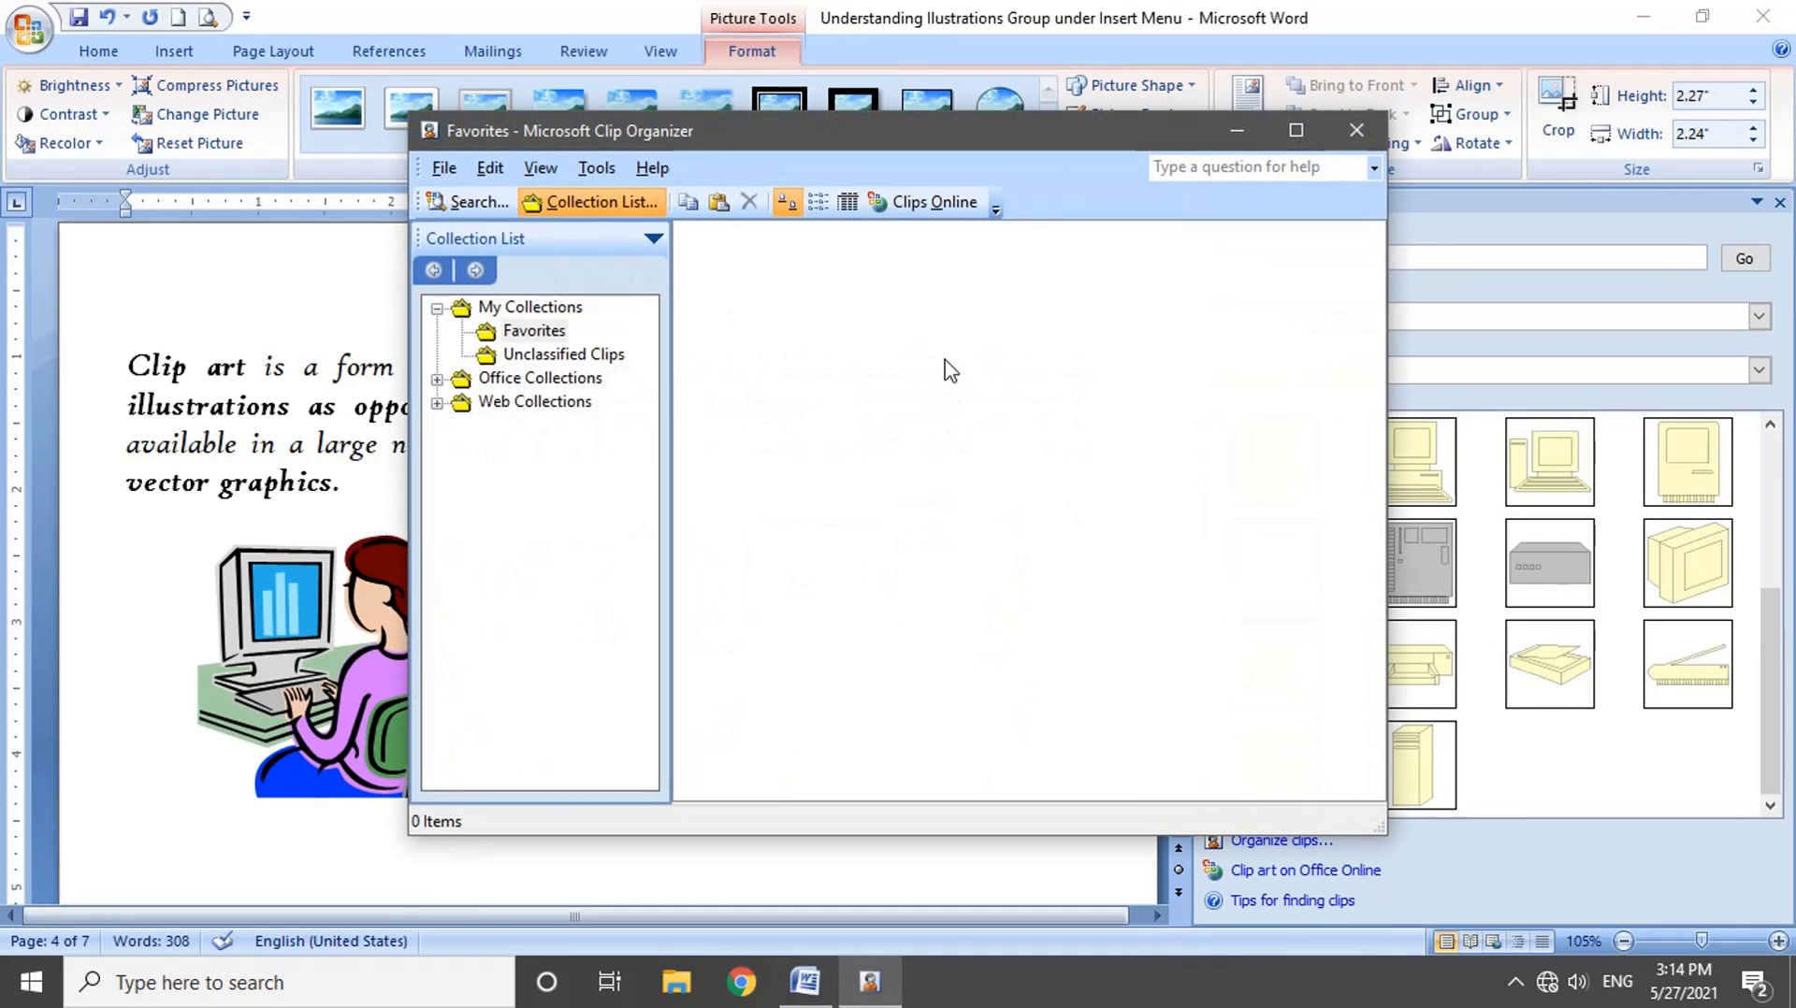
left_click_drag(559, 147, 988, 208)
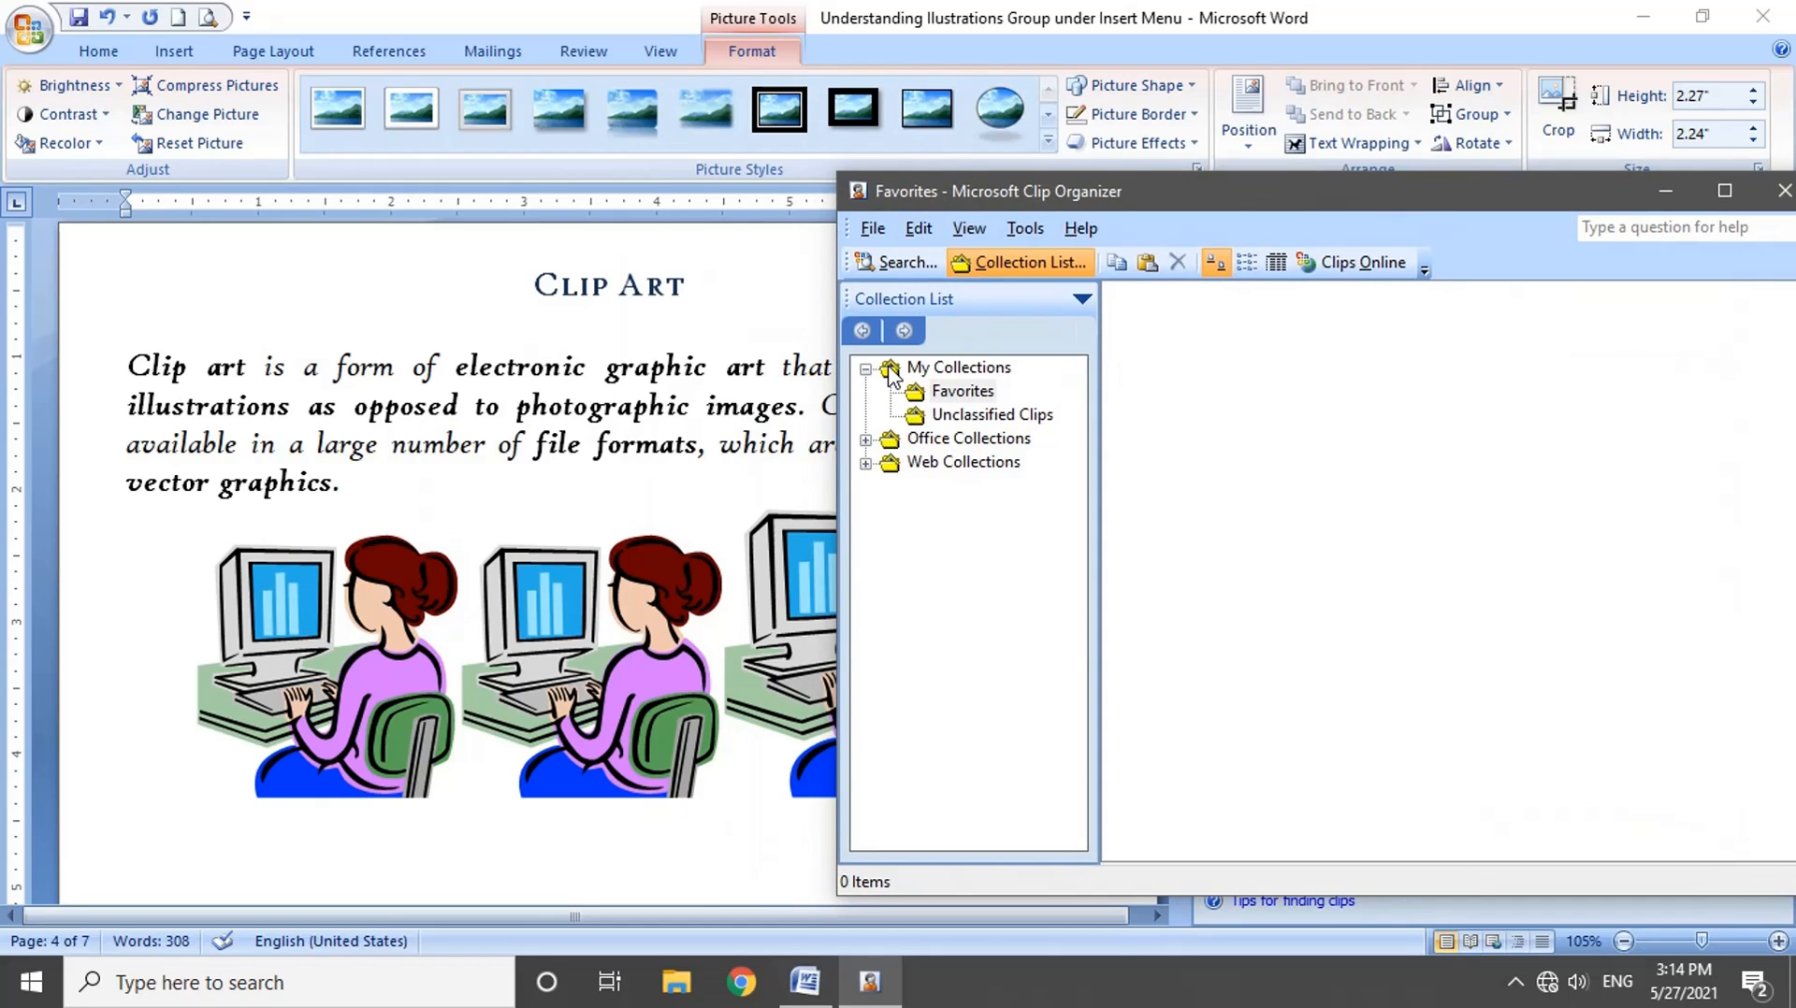
left_click(945, 370)
left_click(949, 391)
left_click(950, 414)
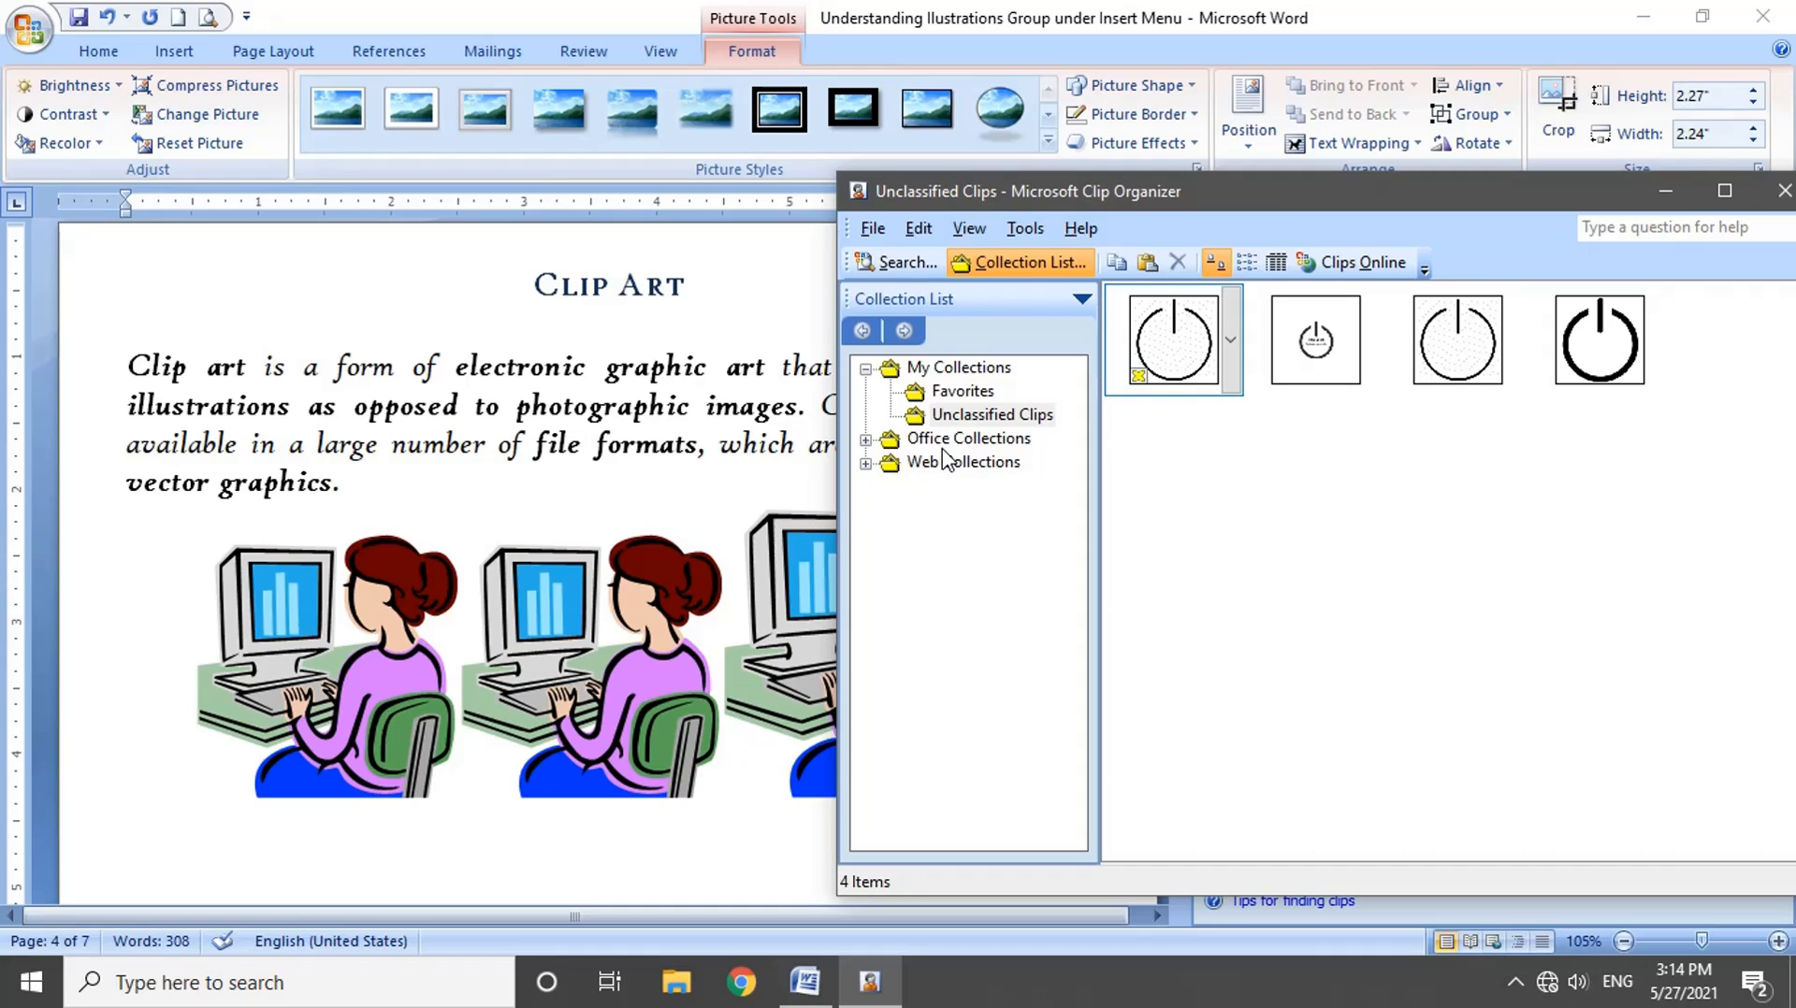
left_click(898, 264)
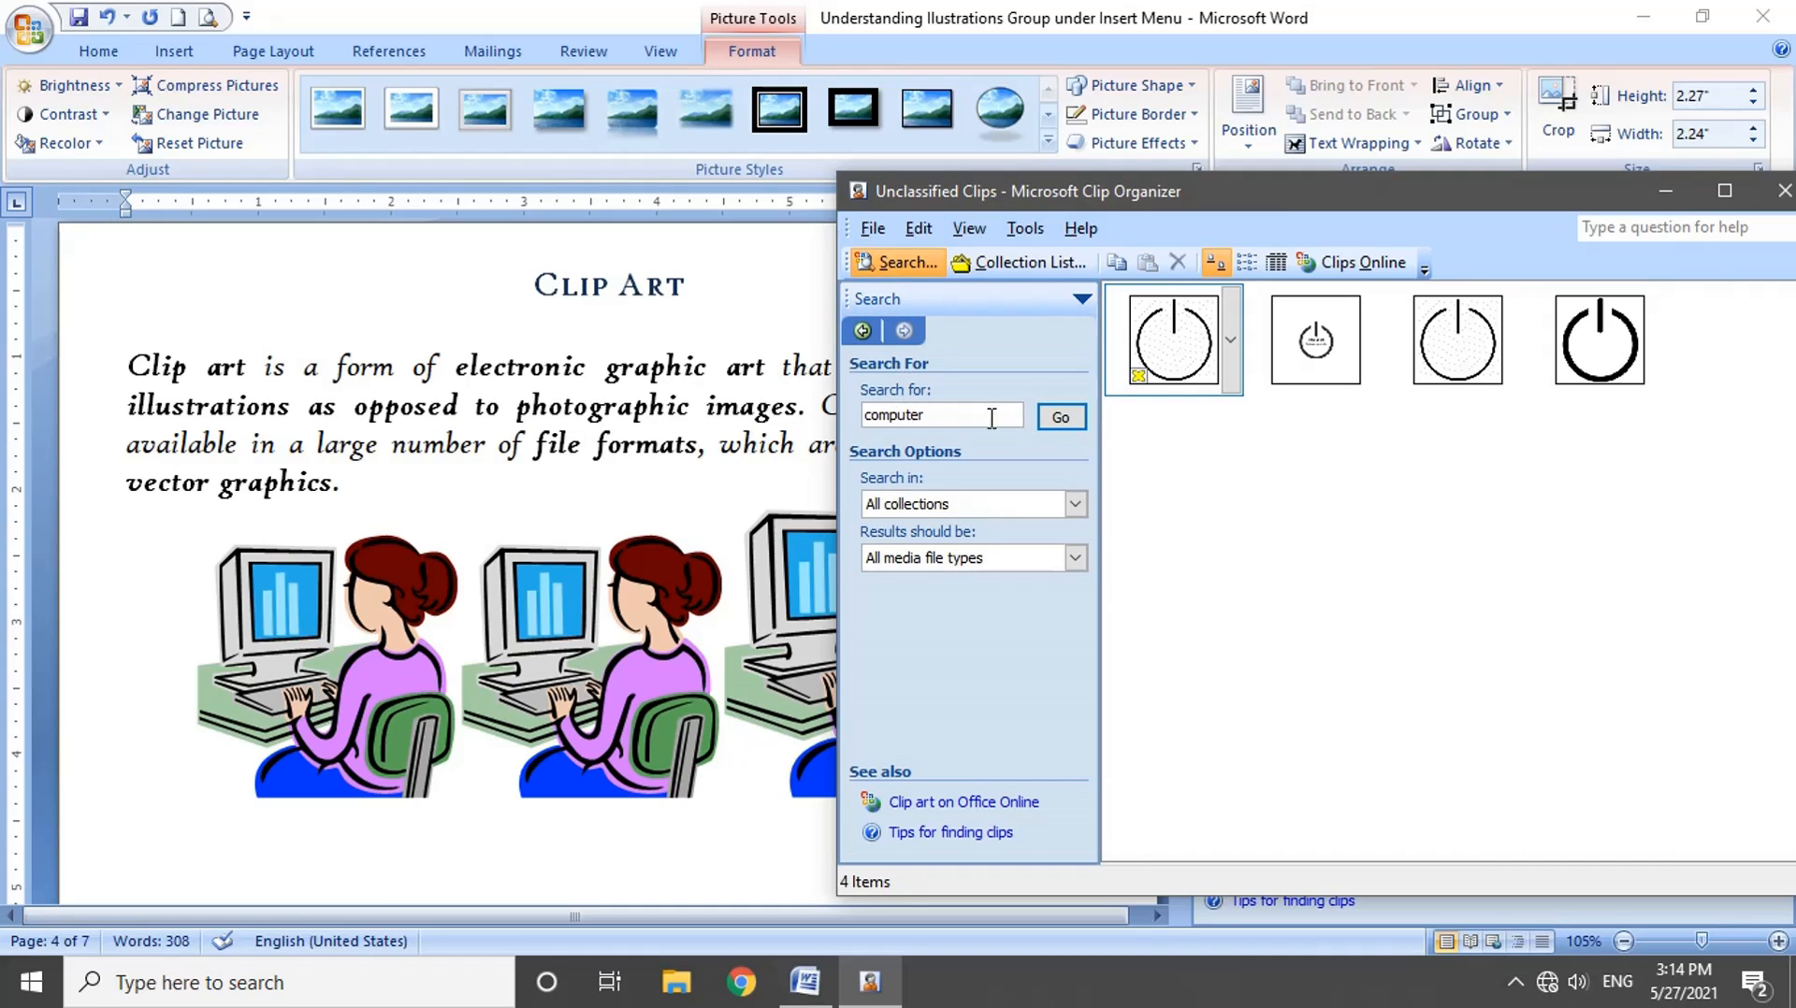
left_click(1029, 263)
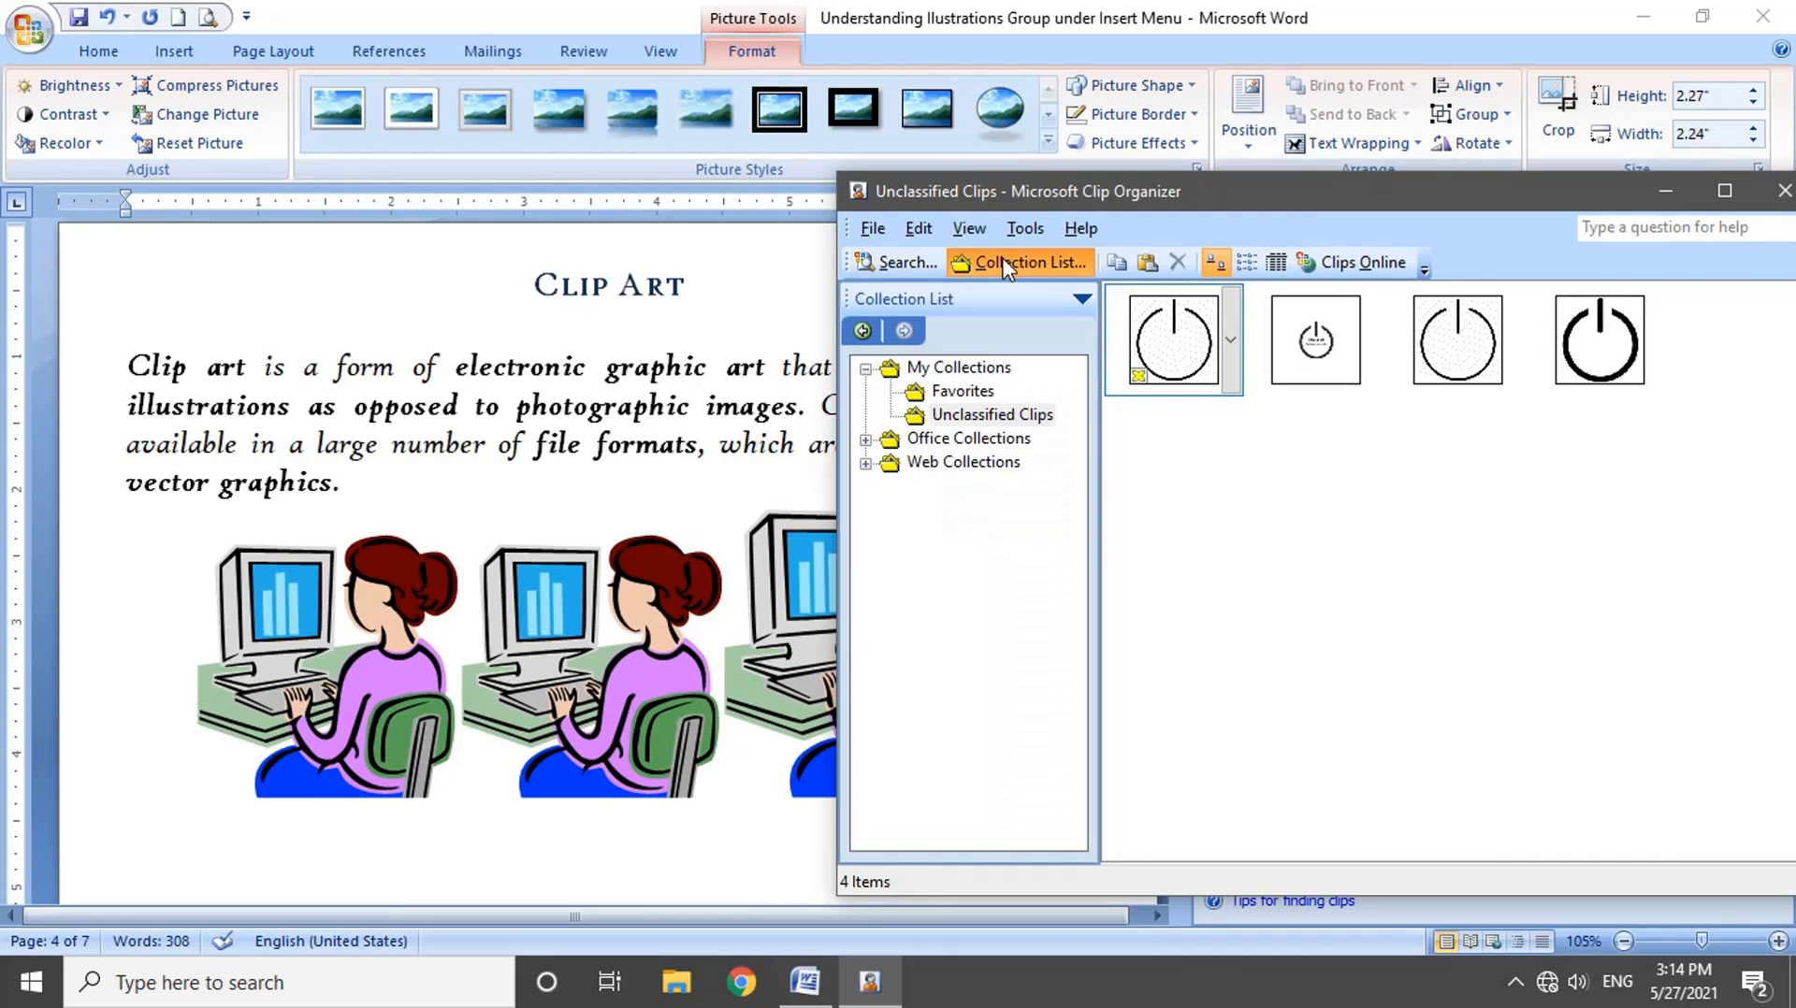
mouse_move(1516, 382)
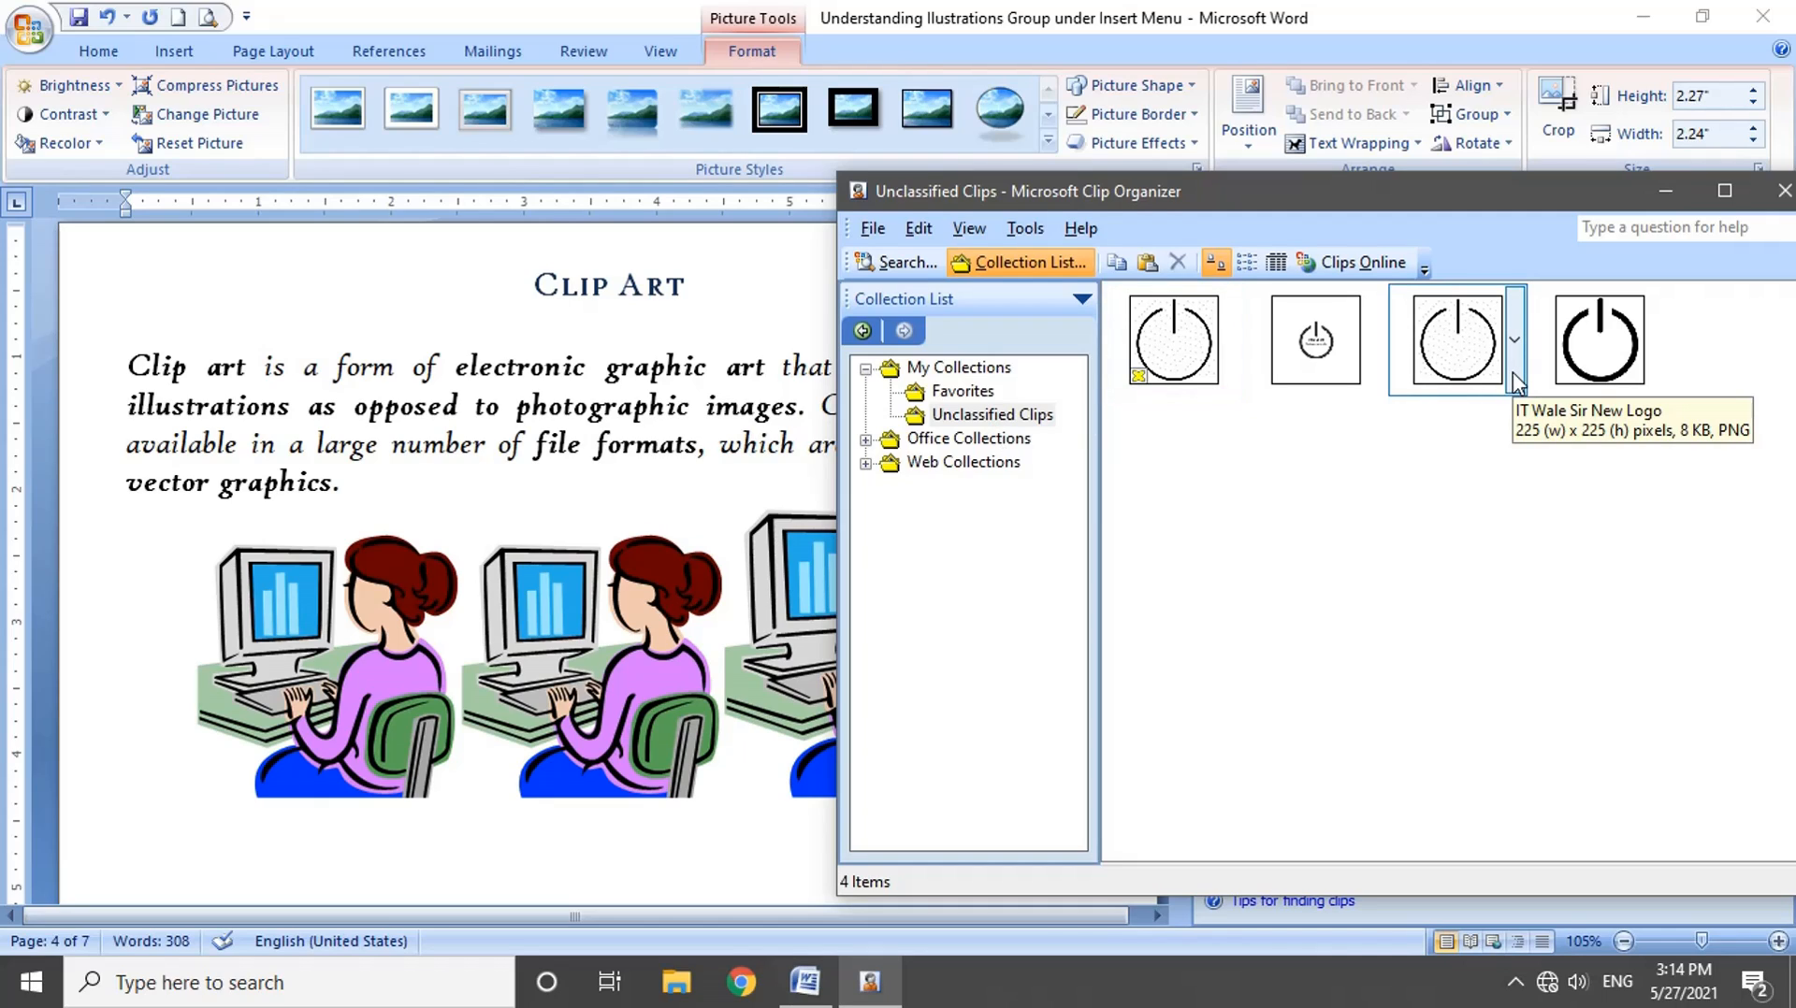
left_click(1006, 420)
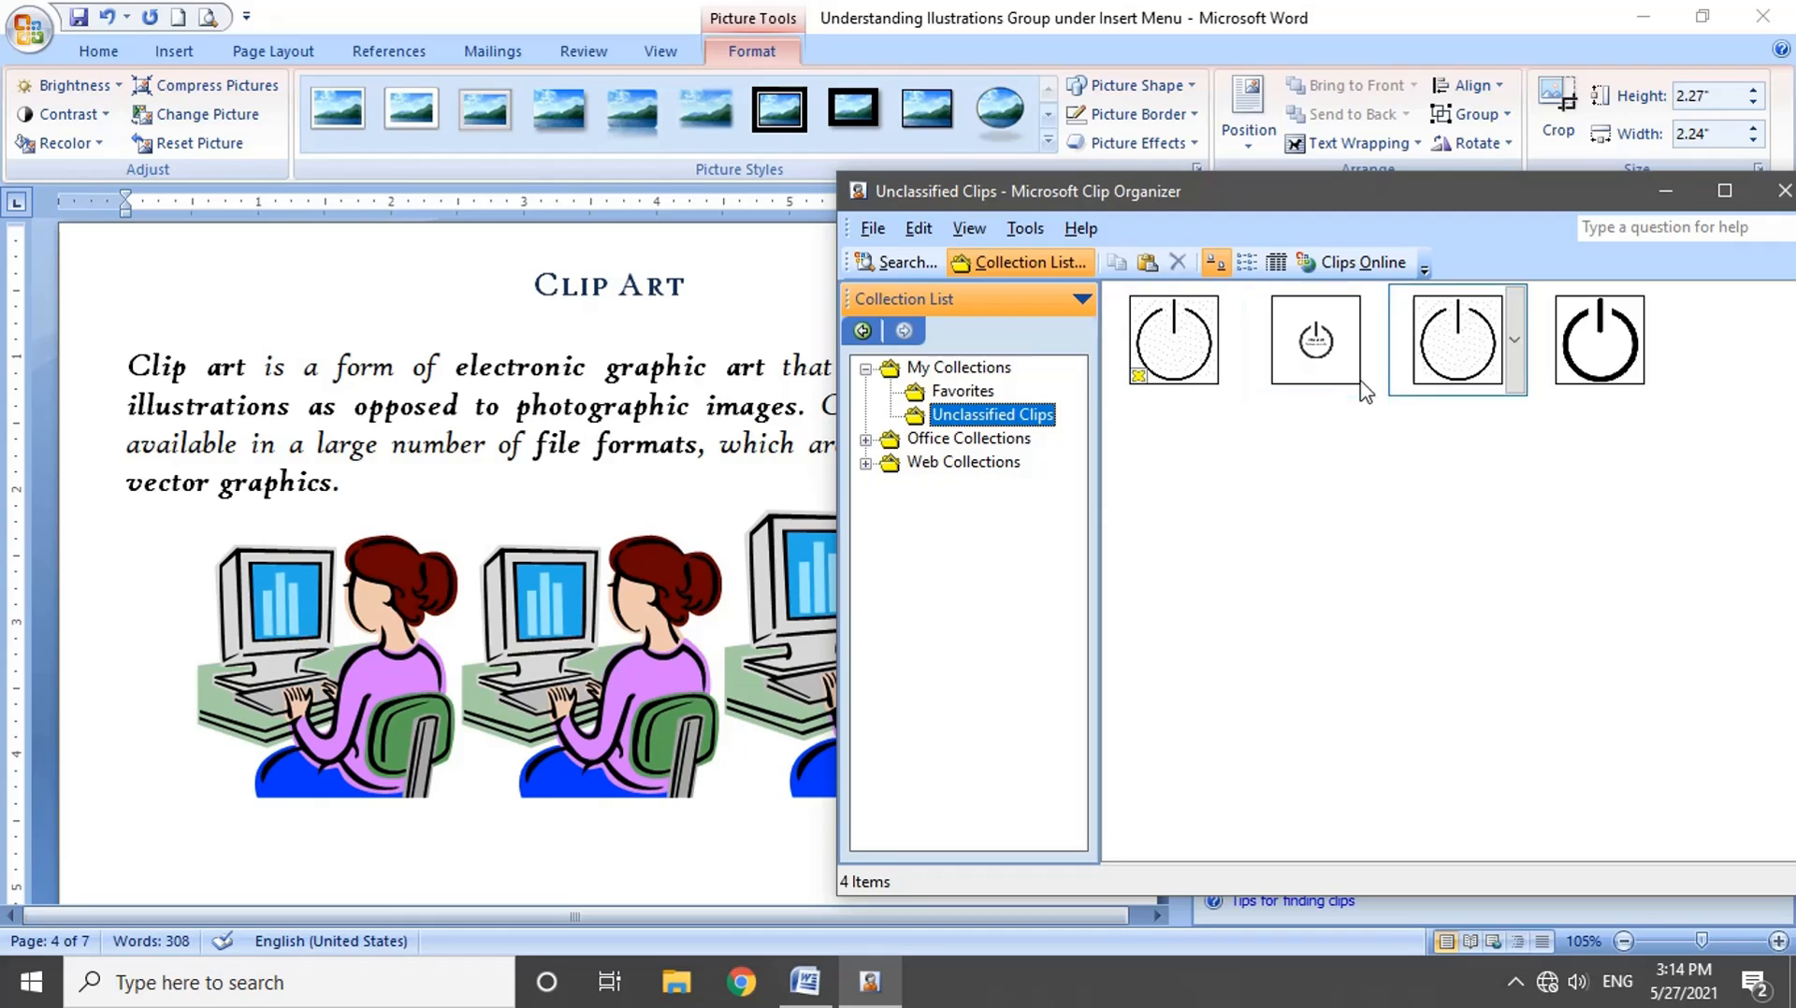
Step: Open the preview and properties of the bold power-symbol logo clip and examine its file details
left_click(1655, 351)
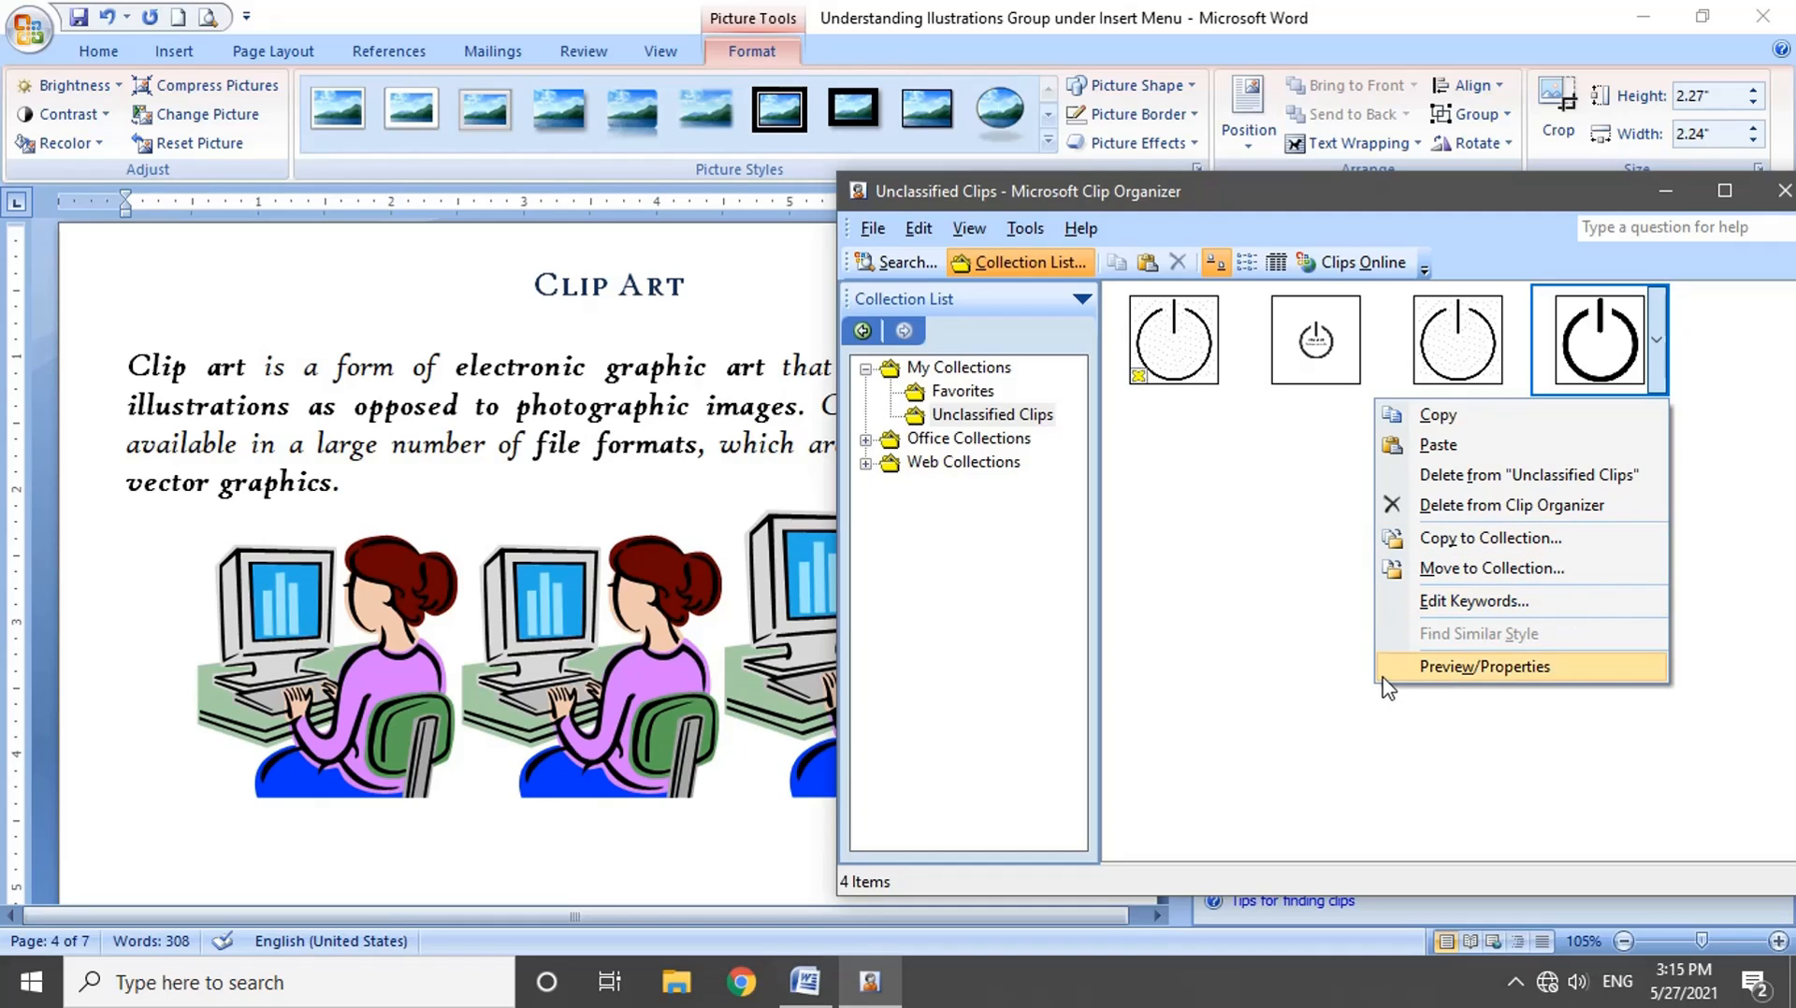
left_click(1560, 666)
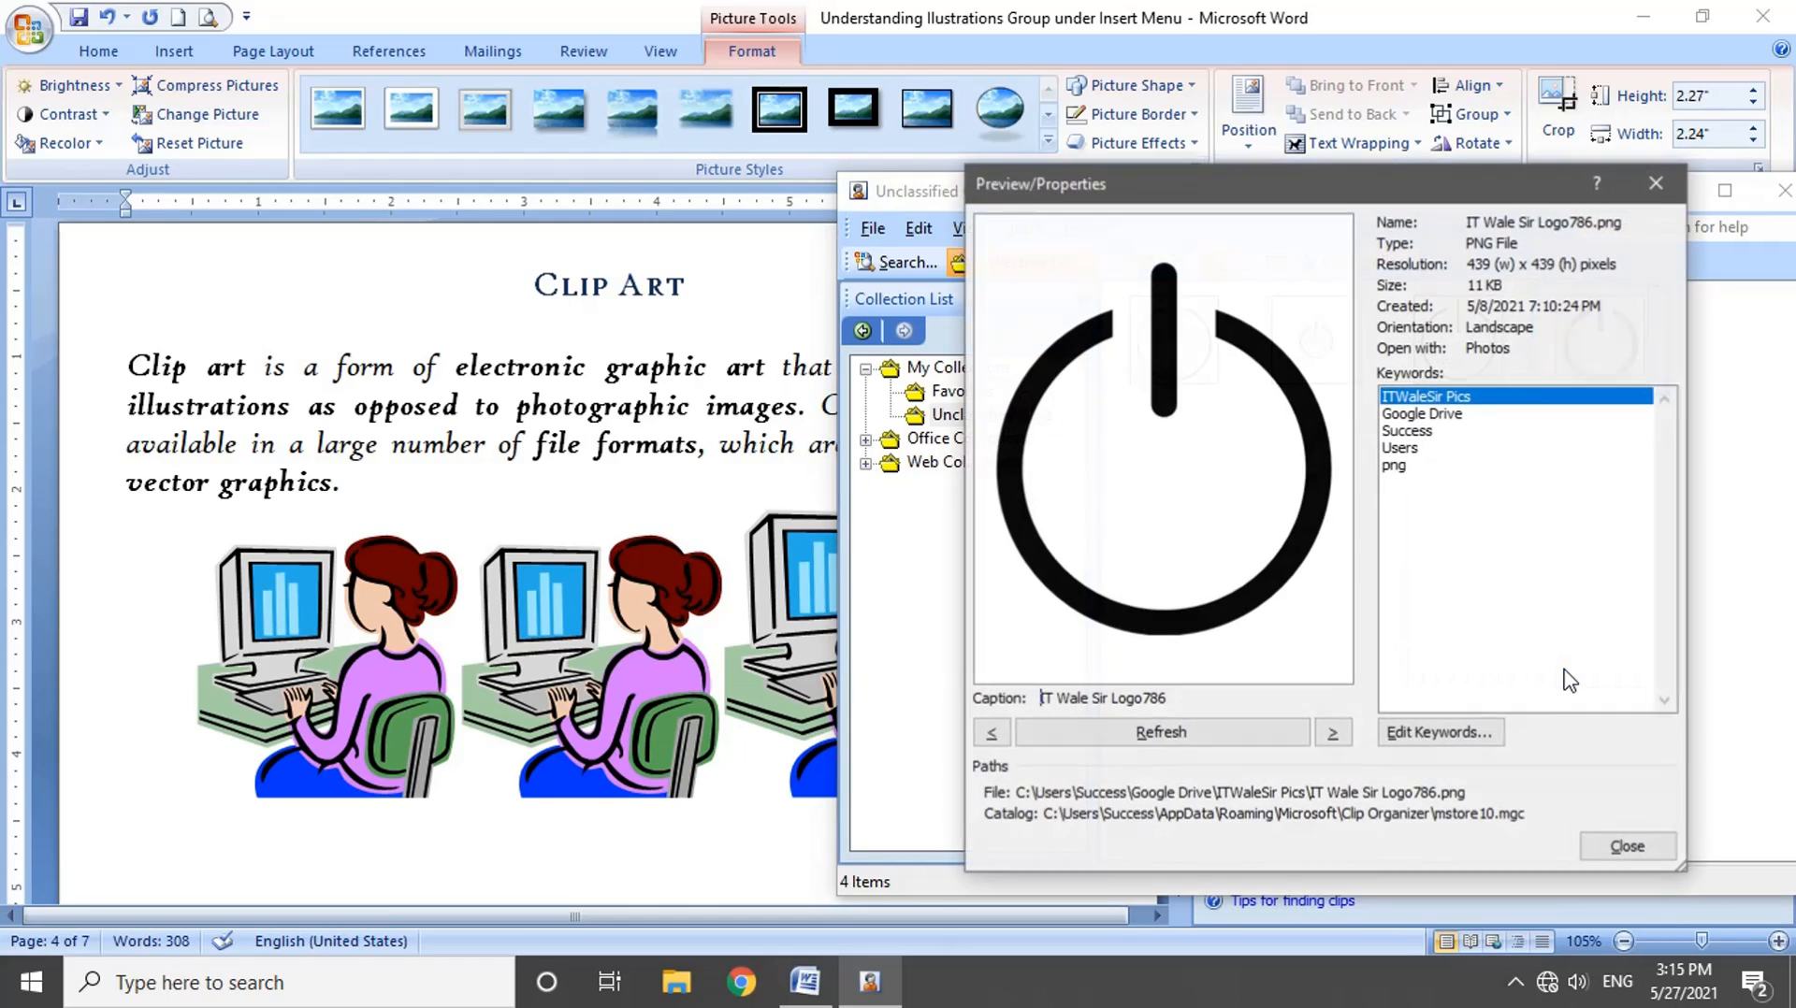
left_click_drag(1353, 186, 1227, 199)
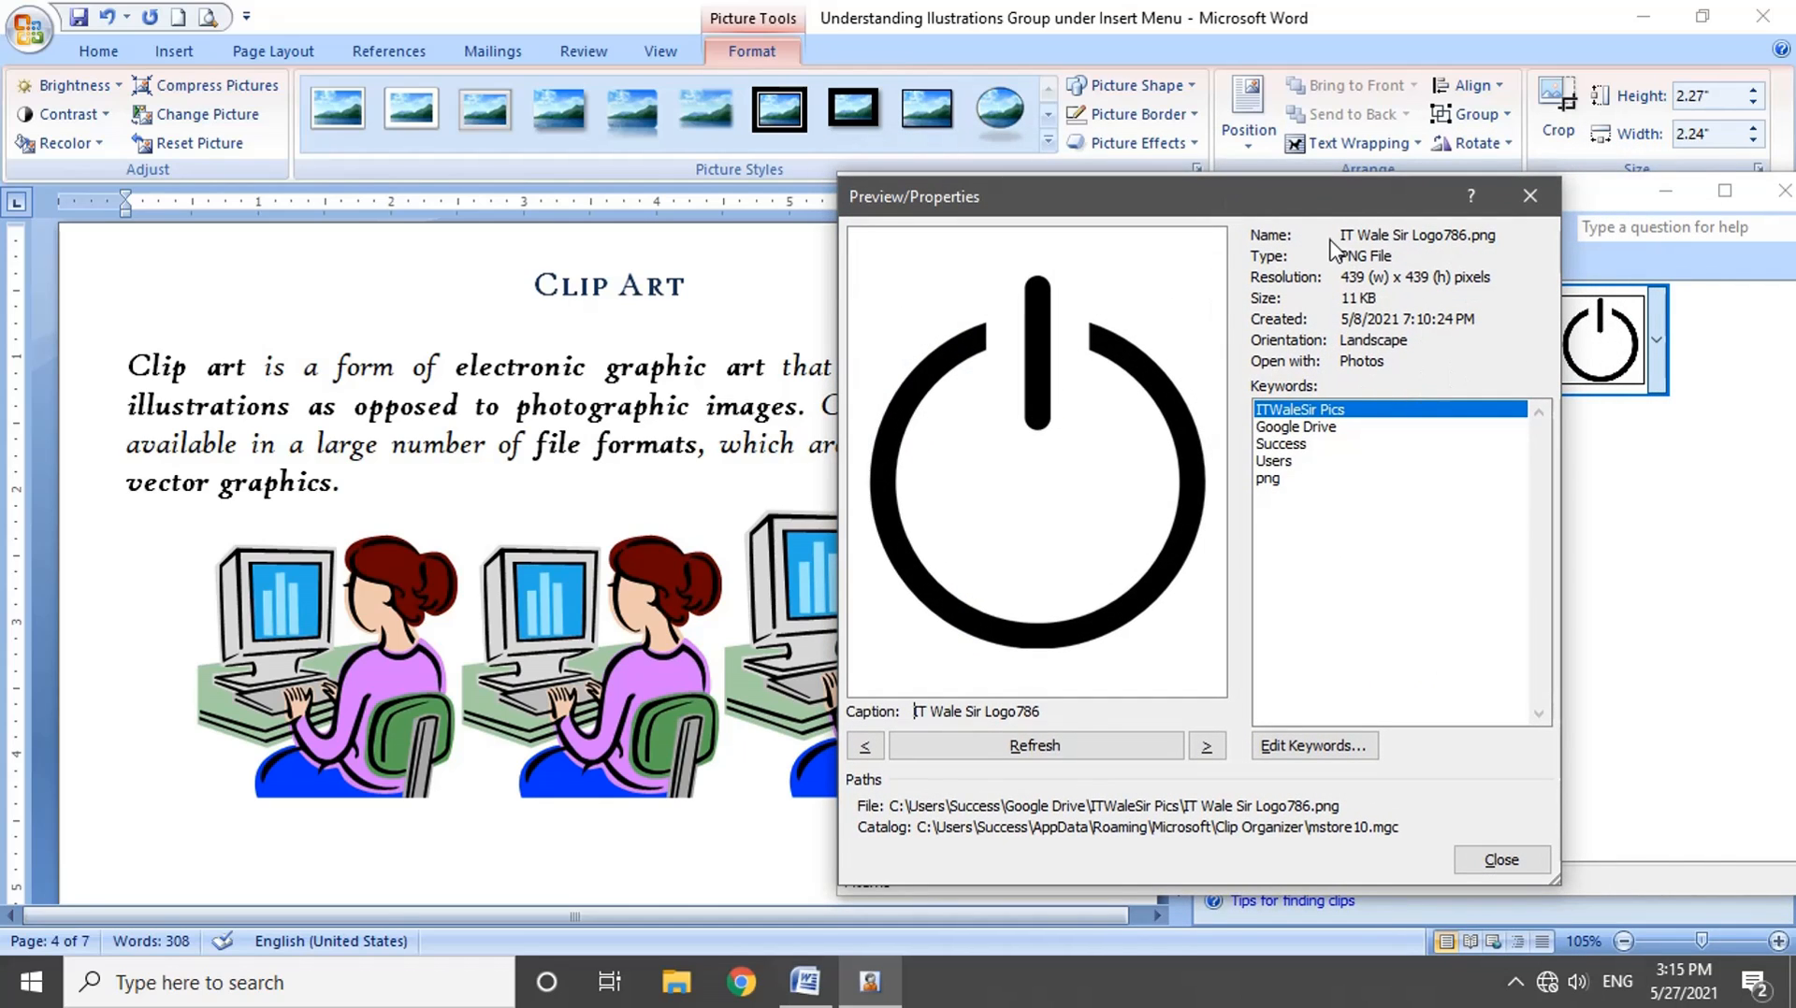
left_click_drag(1398, 257, 1497, 275)
left_click(1418, 292)
left_click_drag(1410, 342, 1345, 364)
Step: Add the keyword itwalesirlogo to the power-symbol logo clip
left_click(1314, 747)
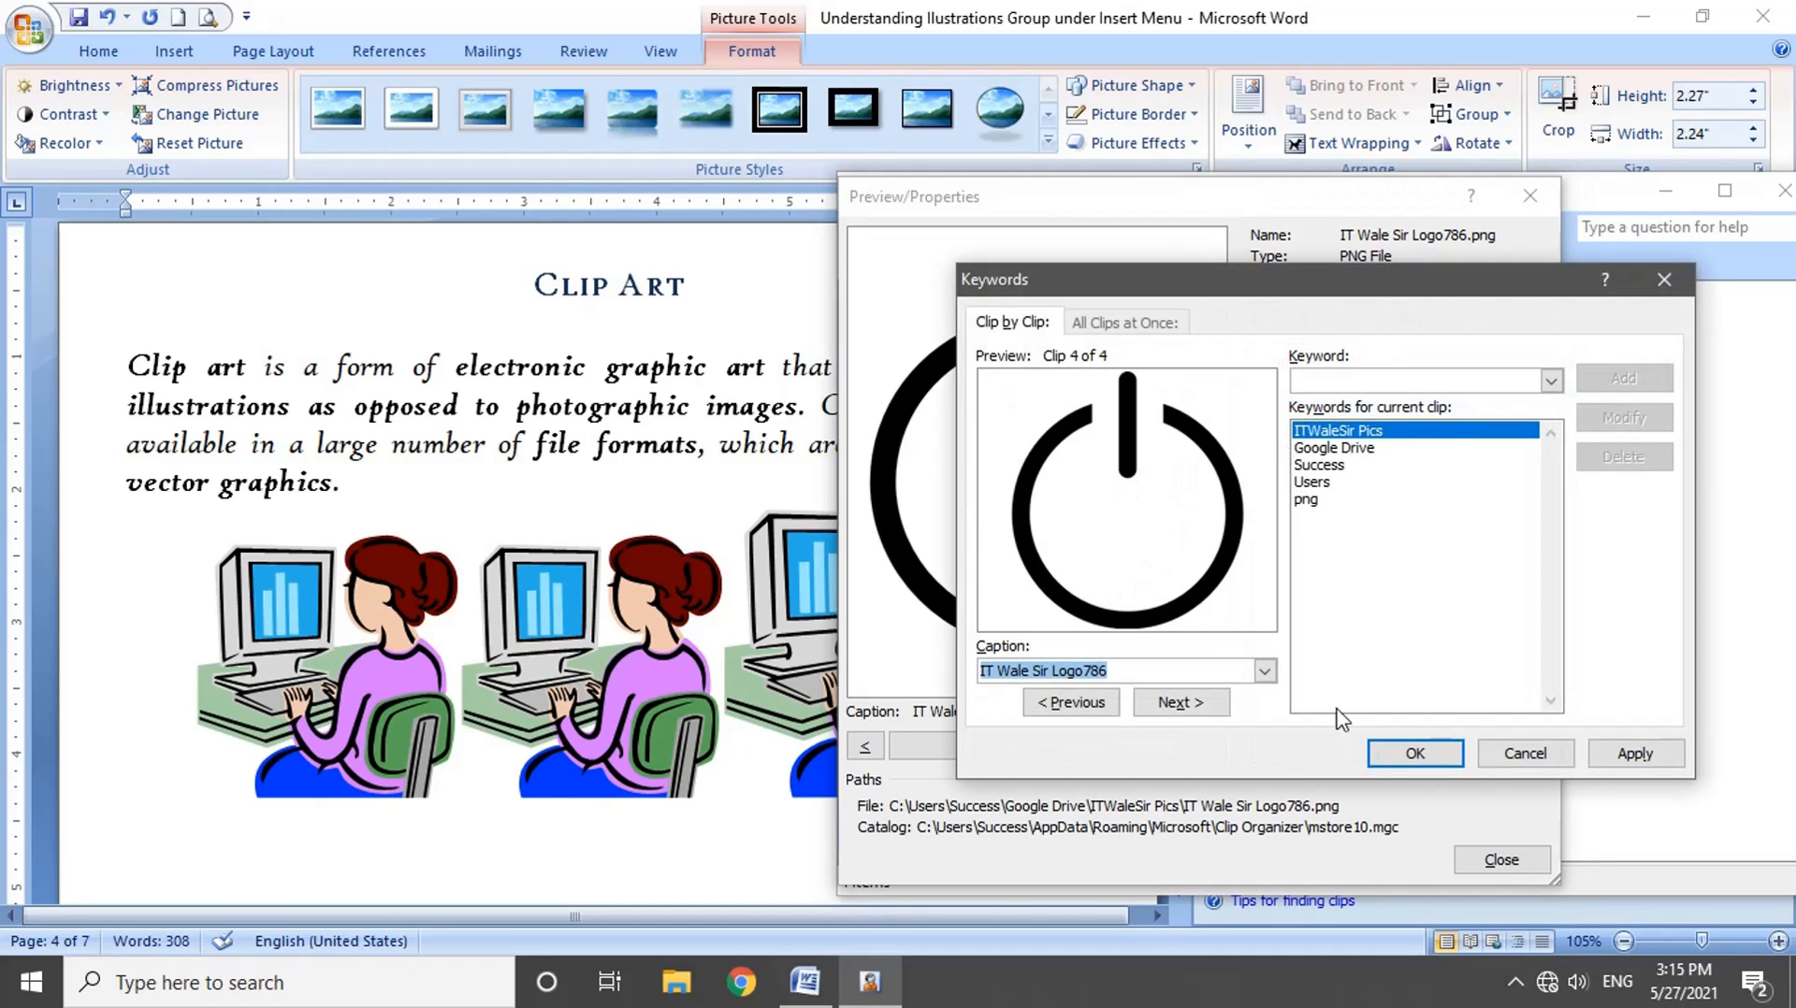
left_click_drag(1237, 292, 1132, 222)
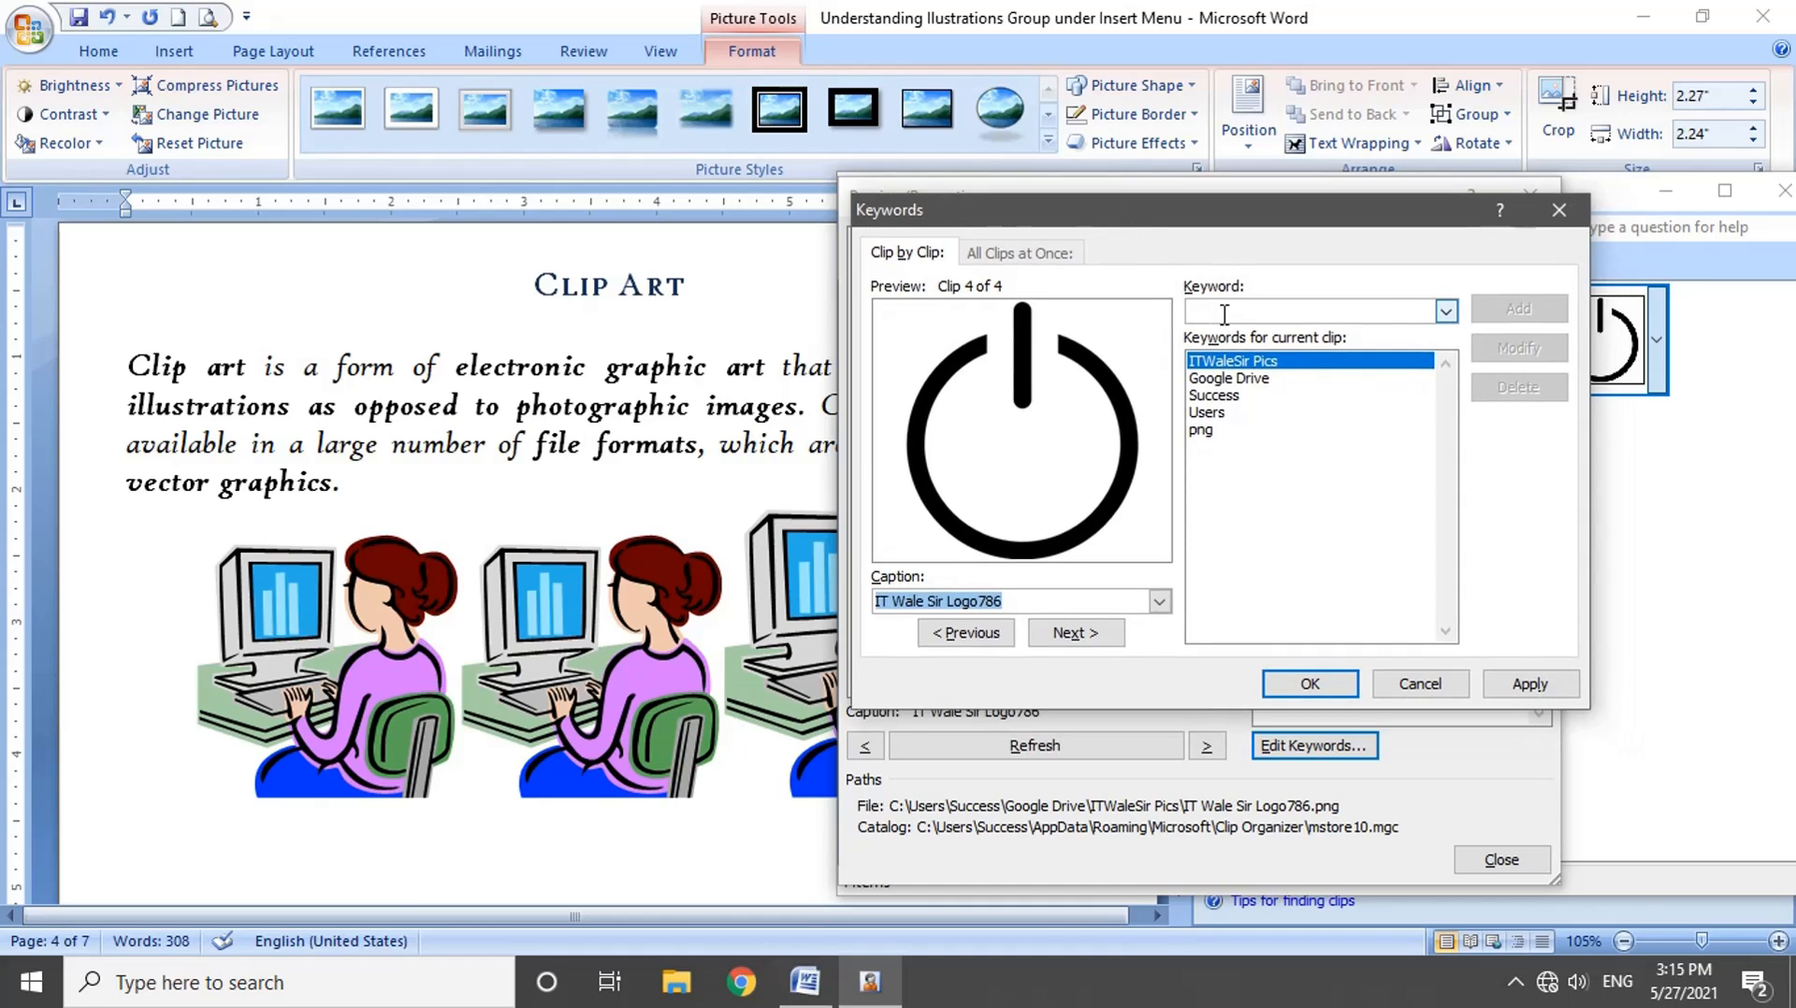
left_click(1225, 315)
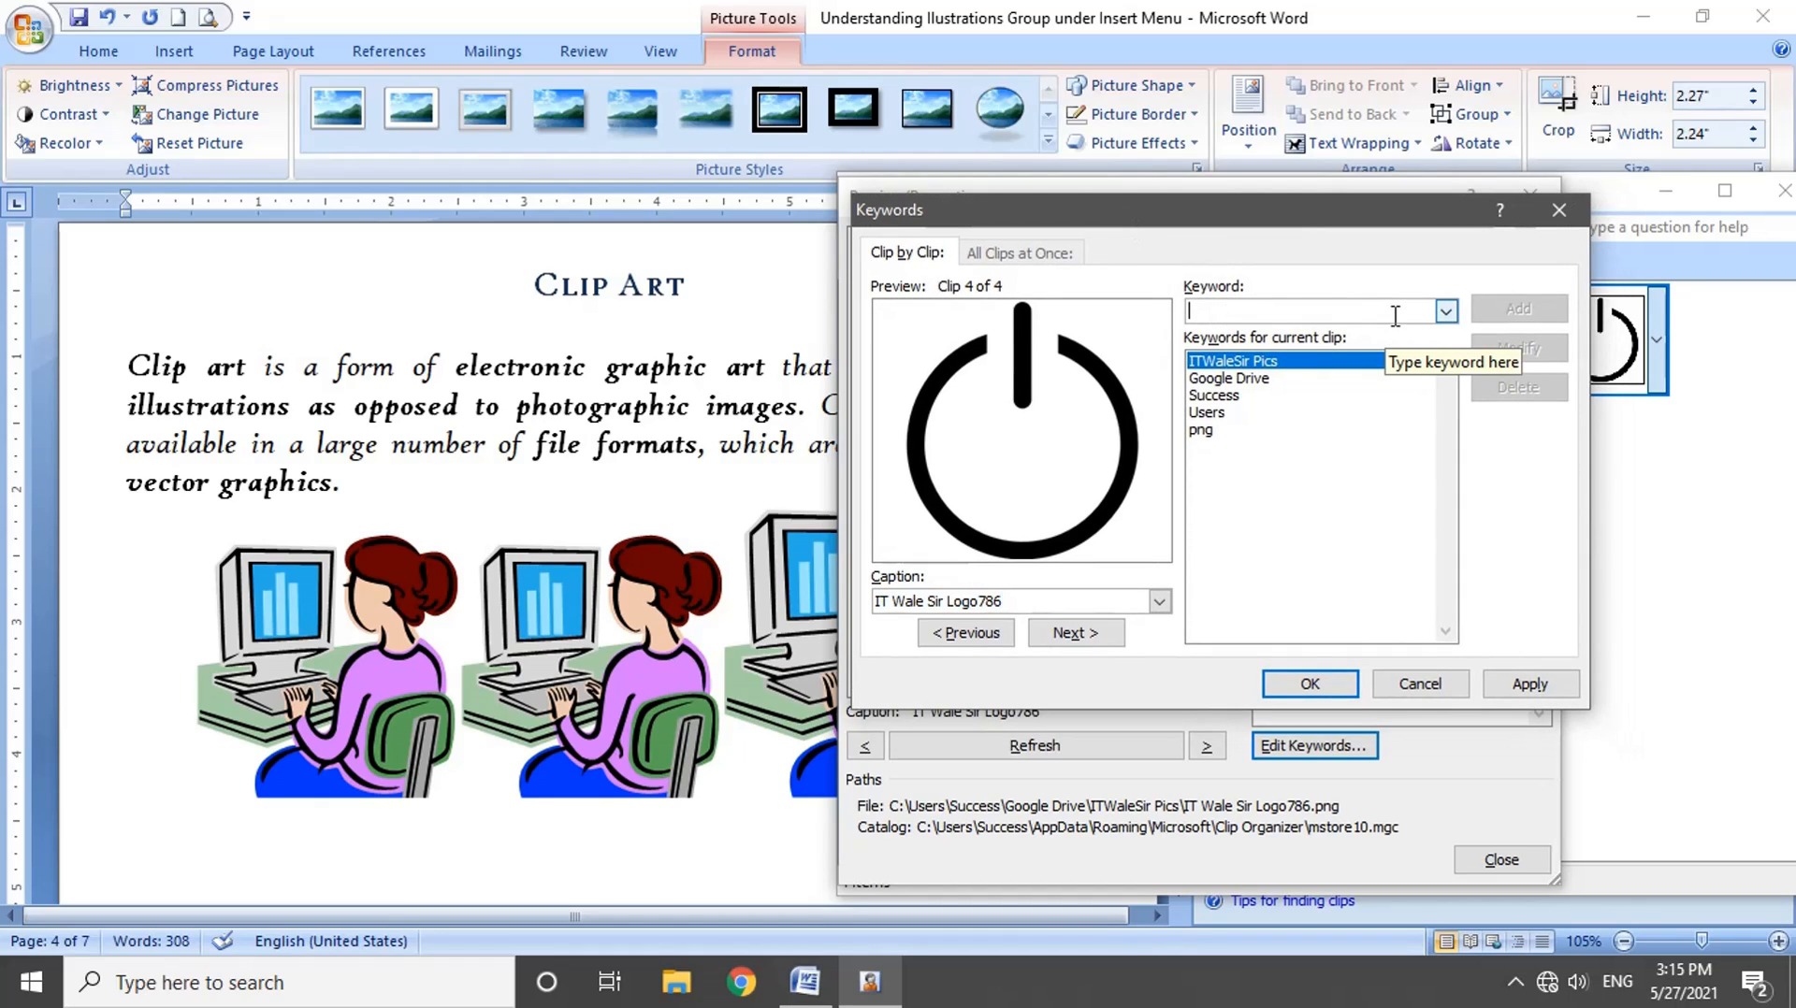
type("itw")
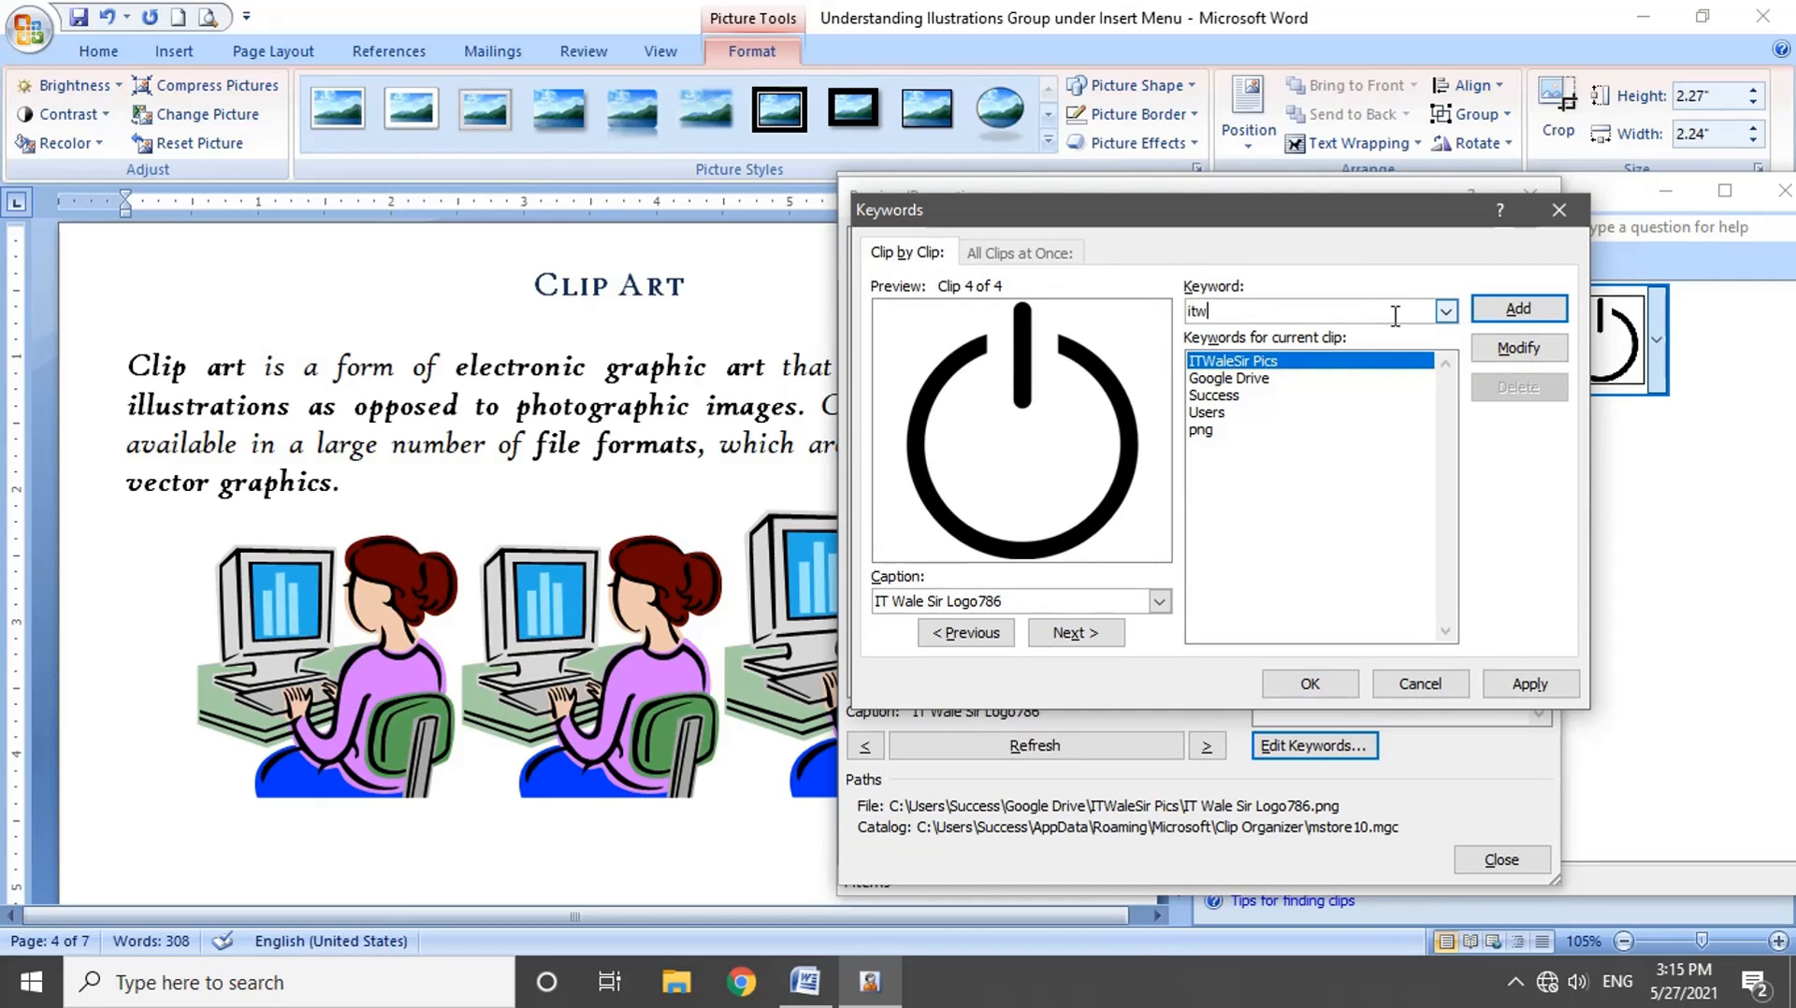
type("alesirlogo")
left_click(1530, 318)
left_click(1253, 451)
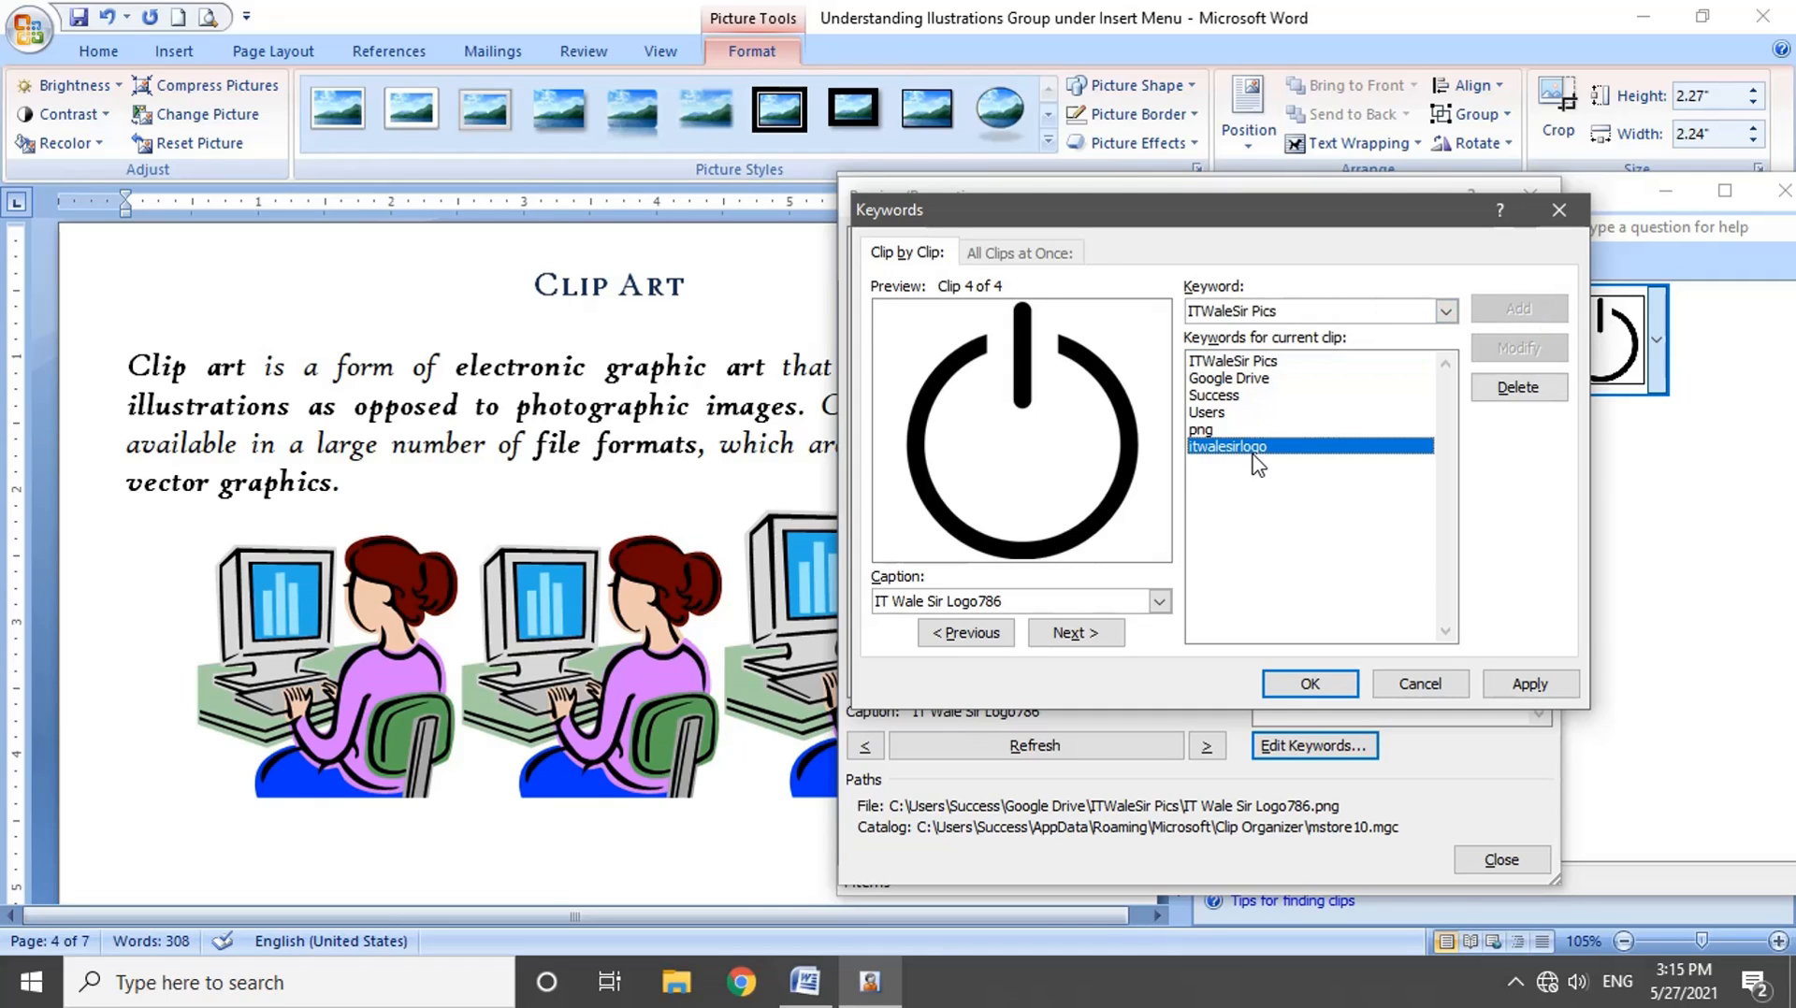
left_click(1309, 684)
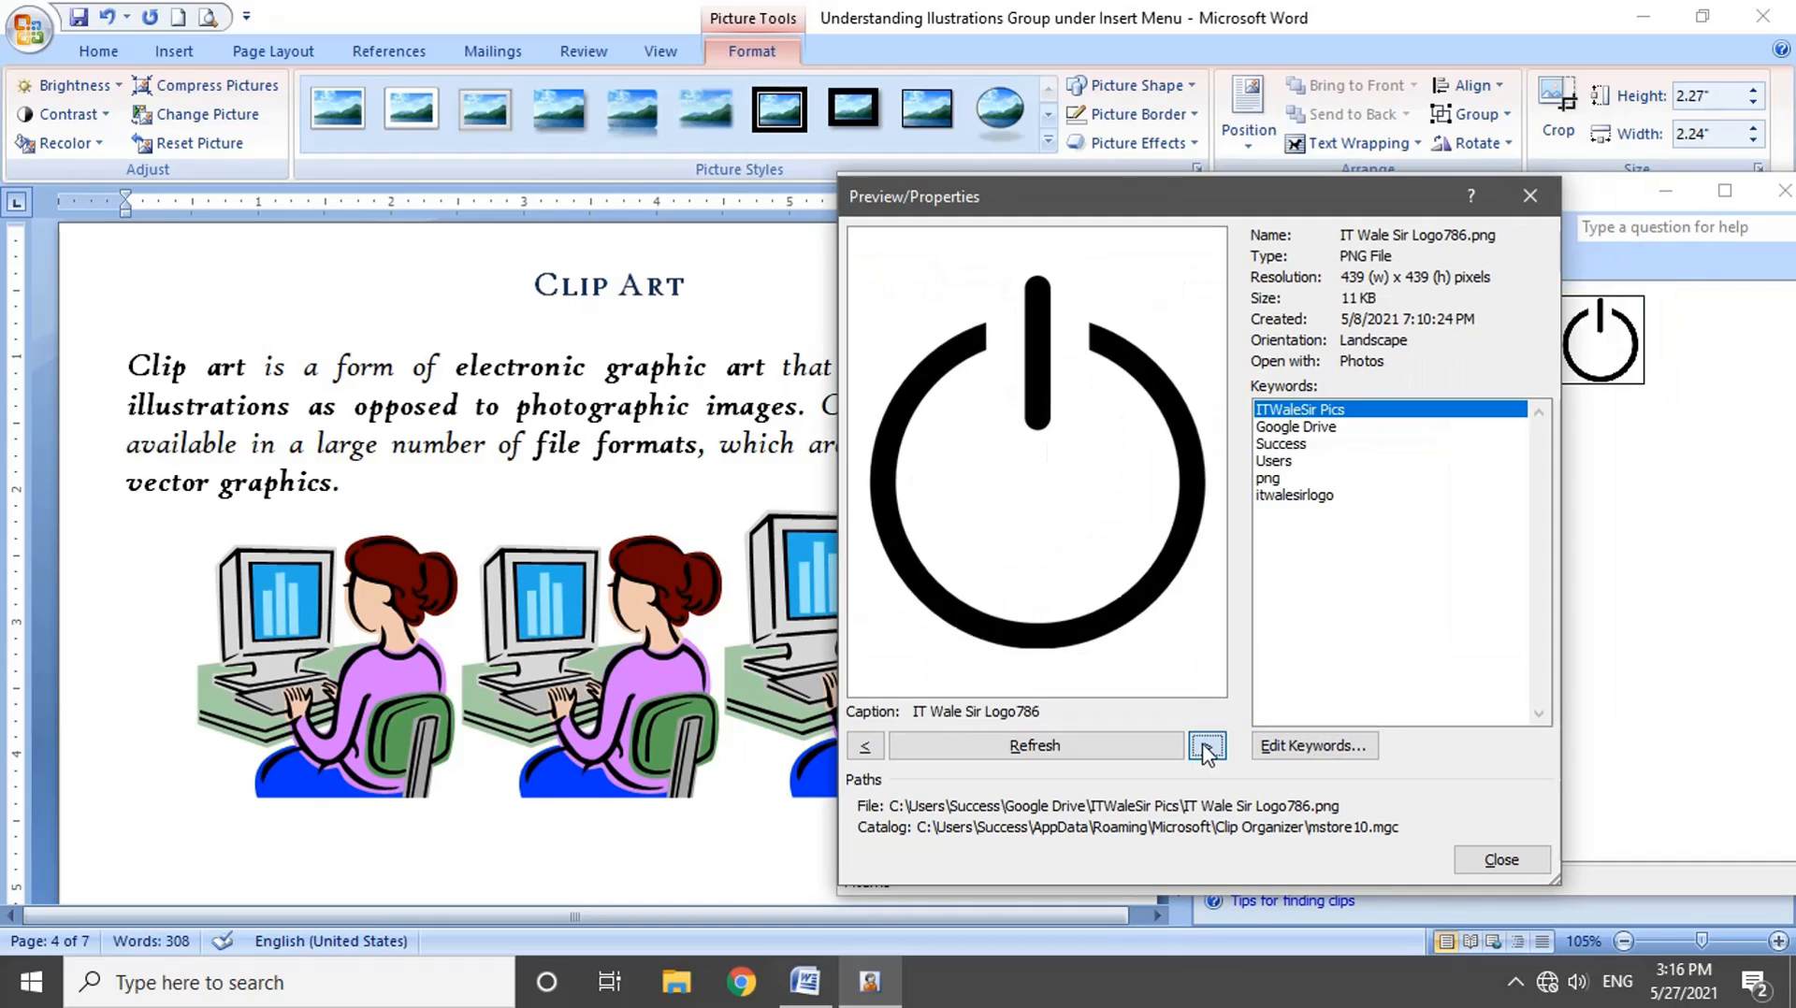
Step: Browse the previews of the neighbouring clips, refresh the logo clip's preview and close its properties
left_click(1207, 746)
left_click(1207, 746)
left_click(864, 745)
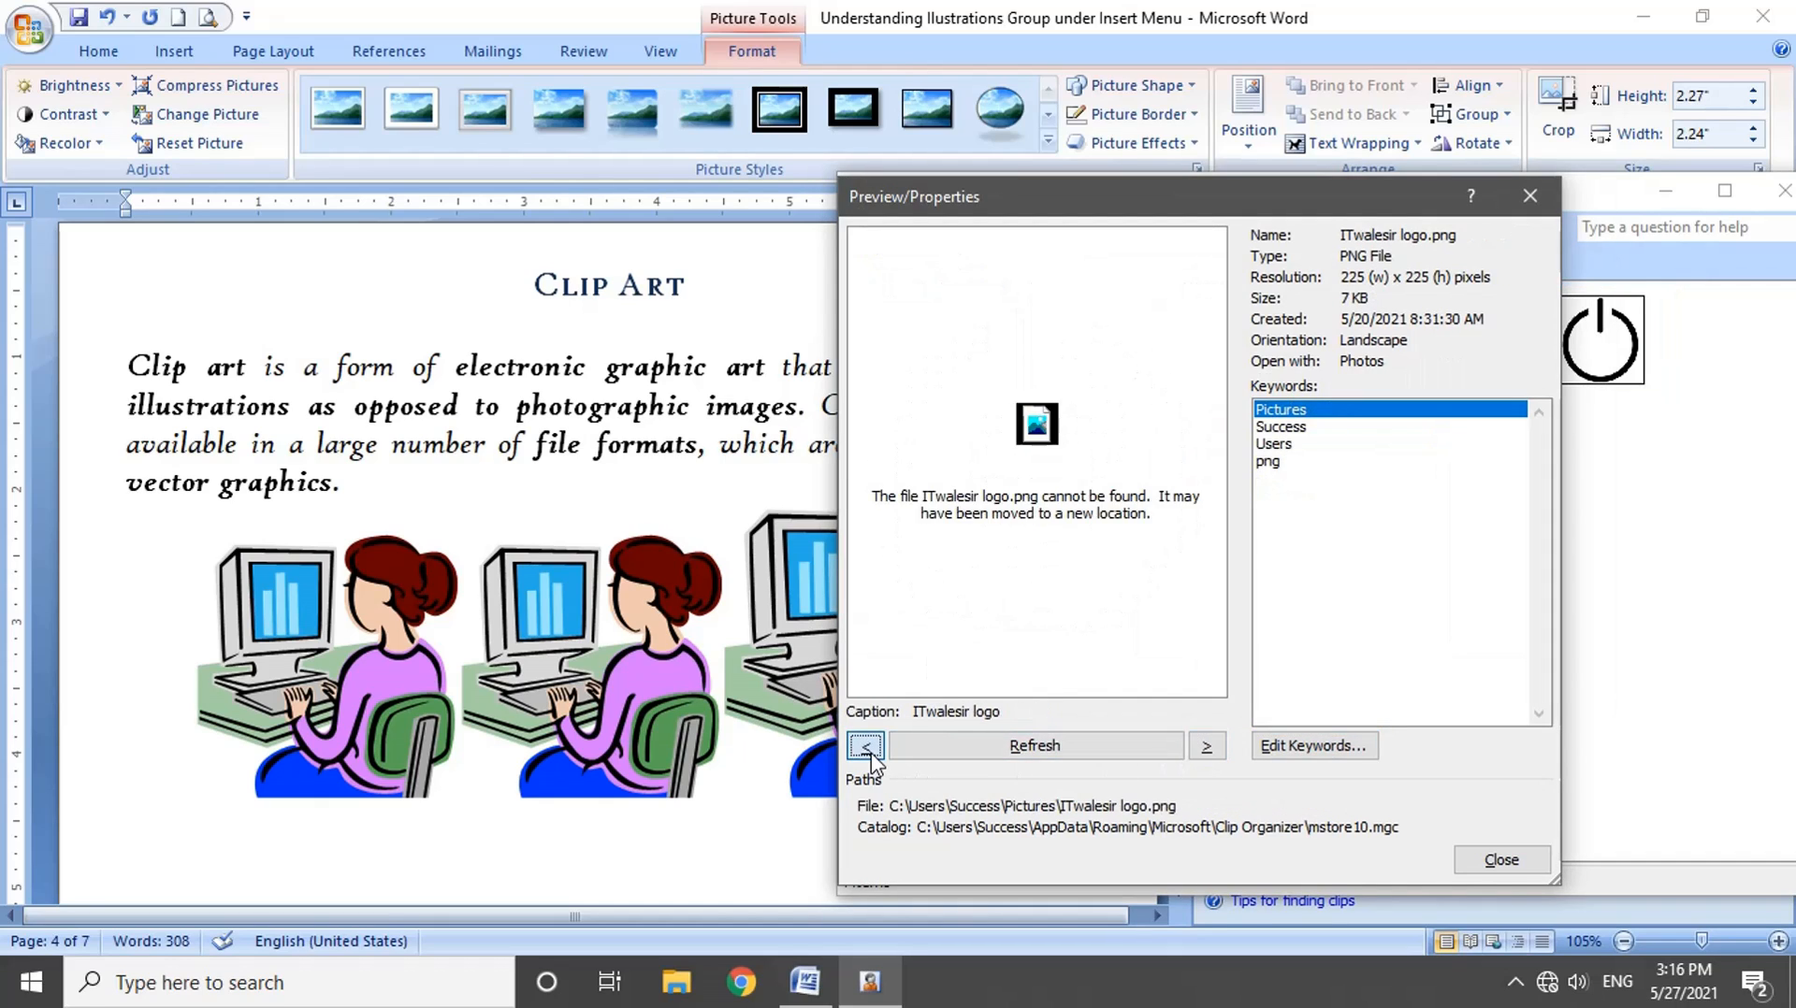
left_click(864, 745)
left_click(999, 762)
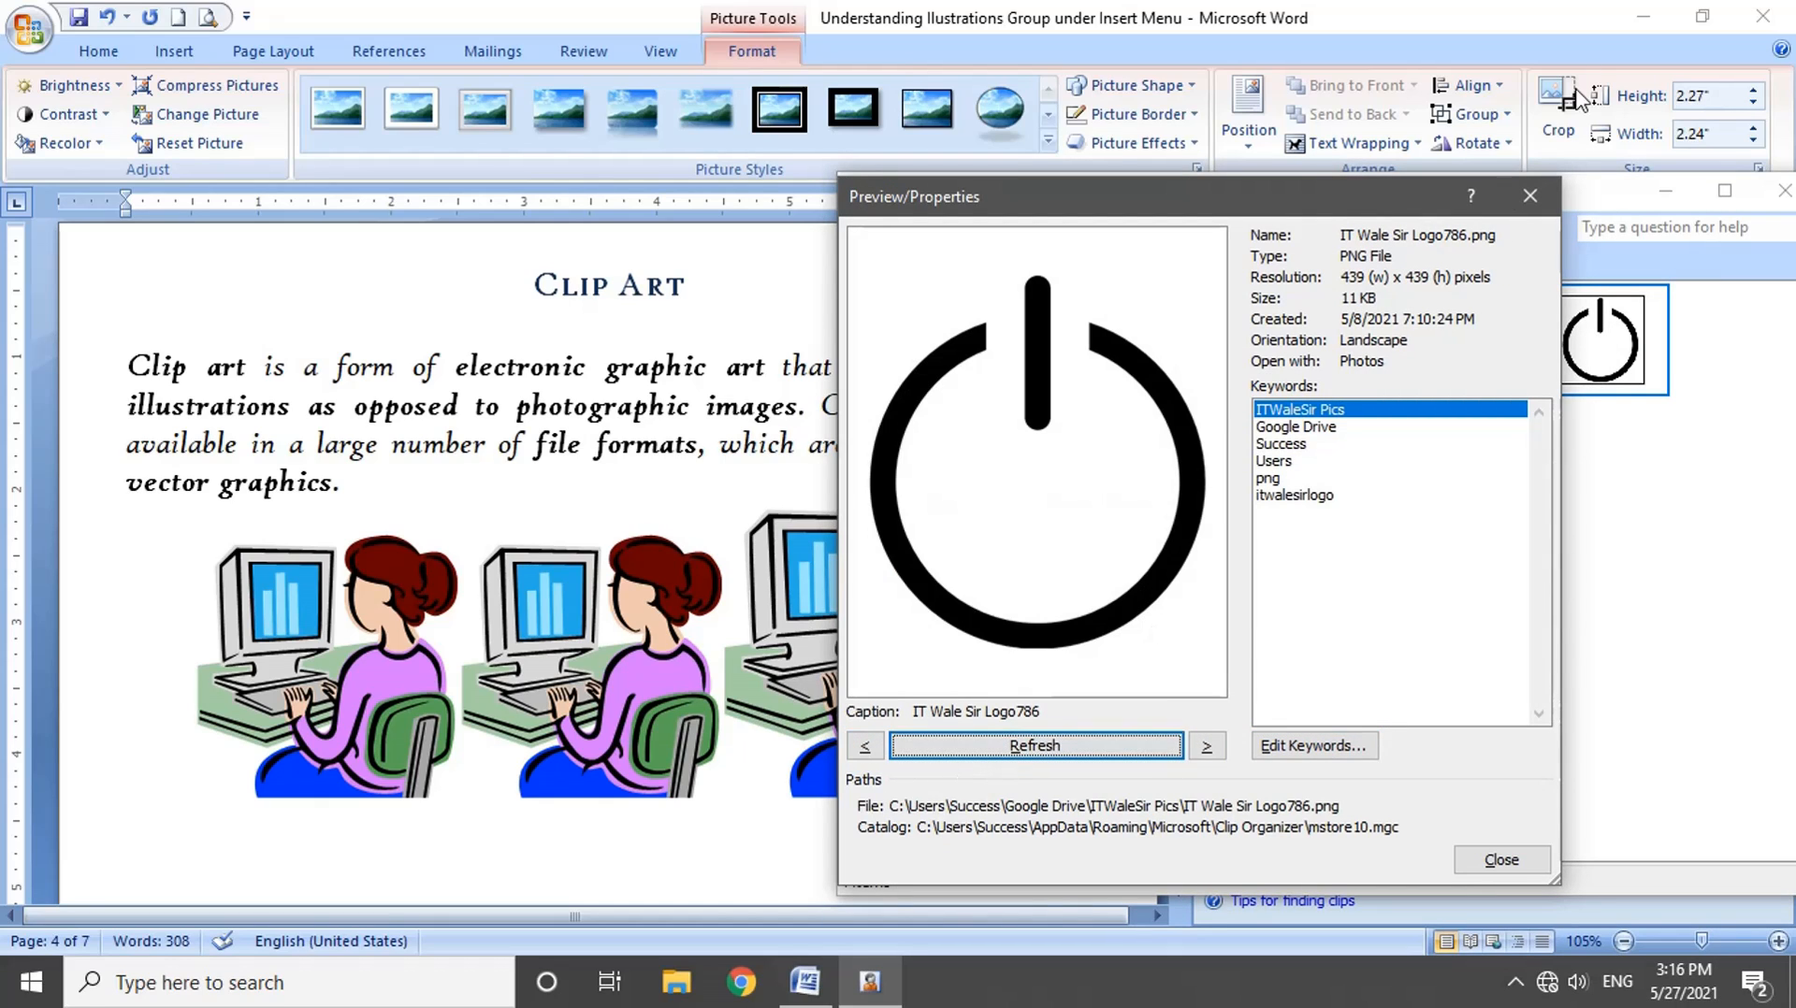
left_click(1543, 194)
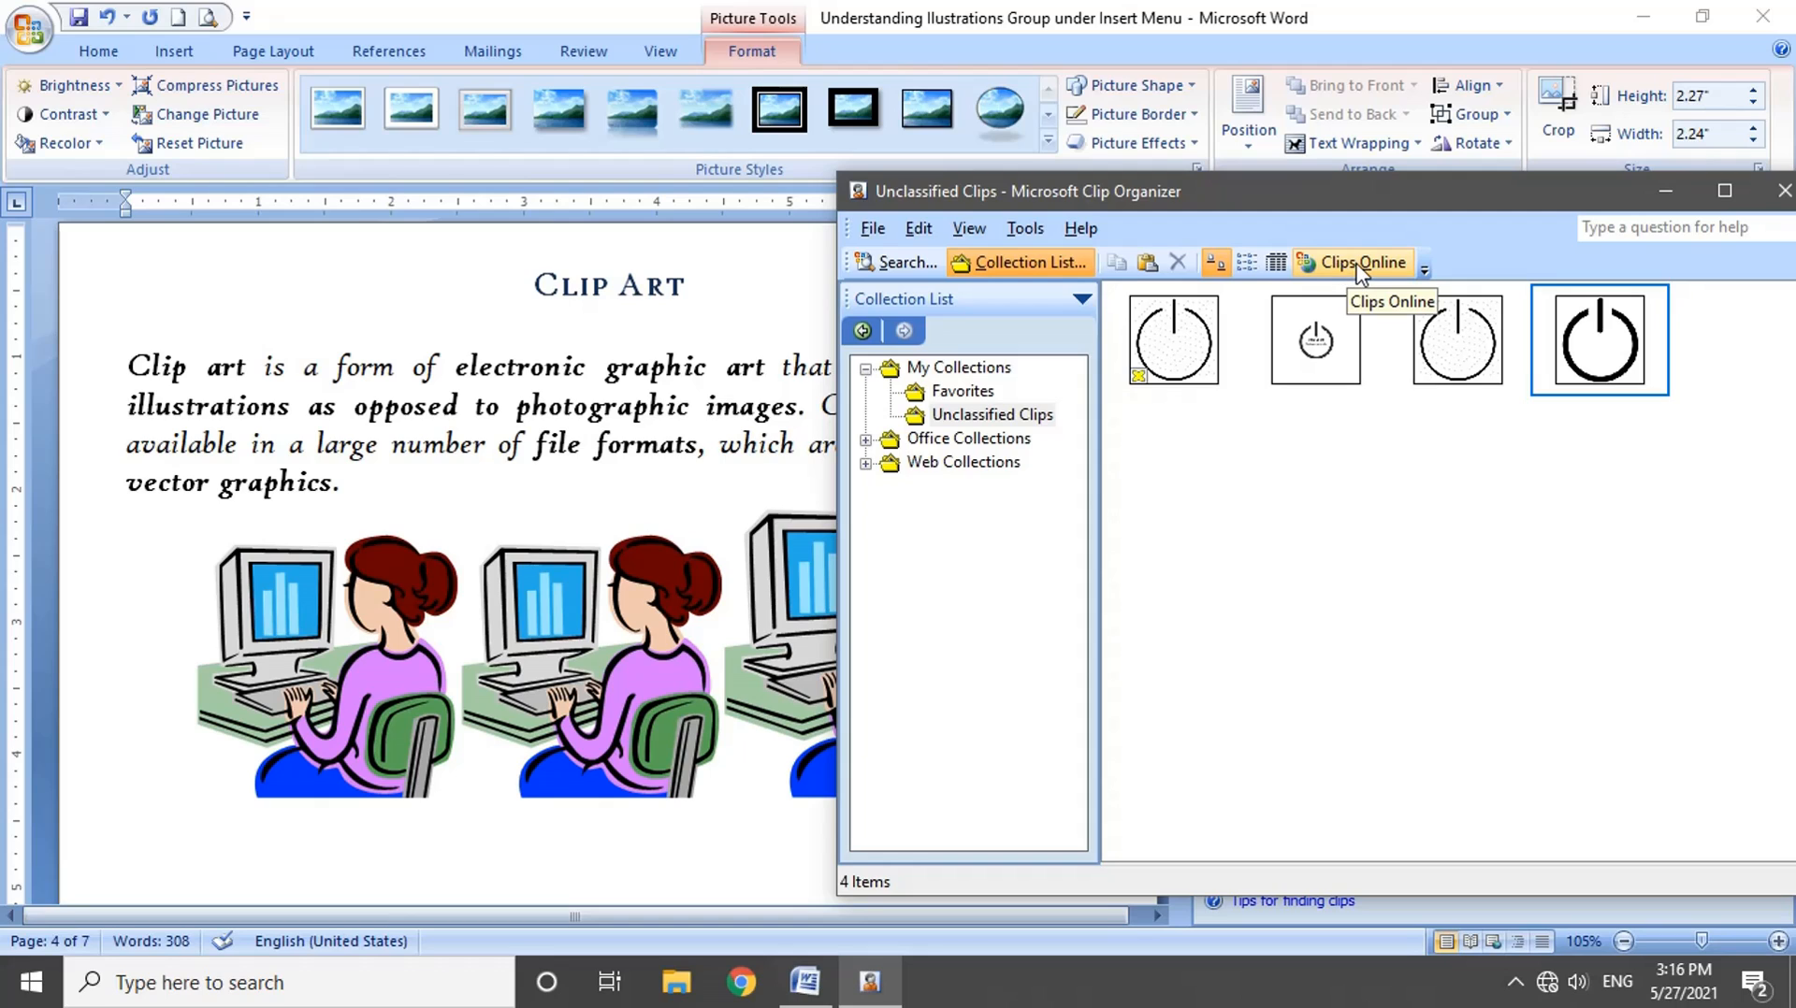
Step: Close the Clip Organizer and the Clip Art pane
left_click(1470, 200)
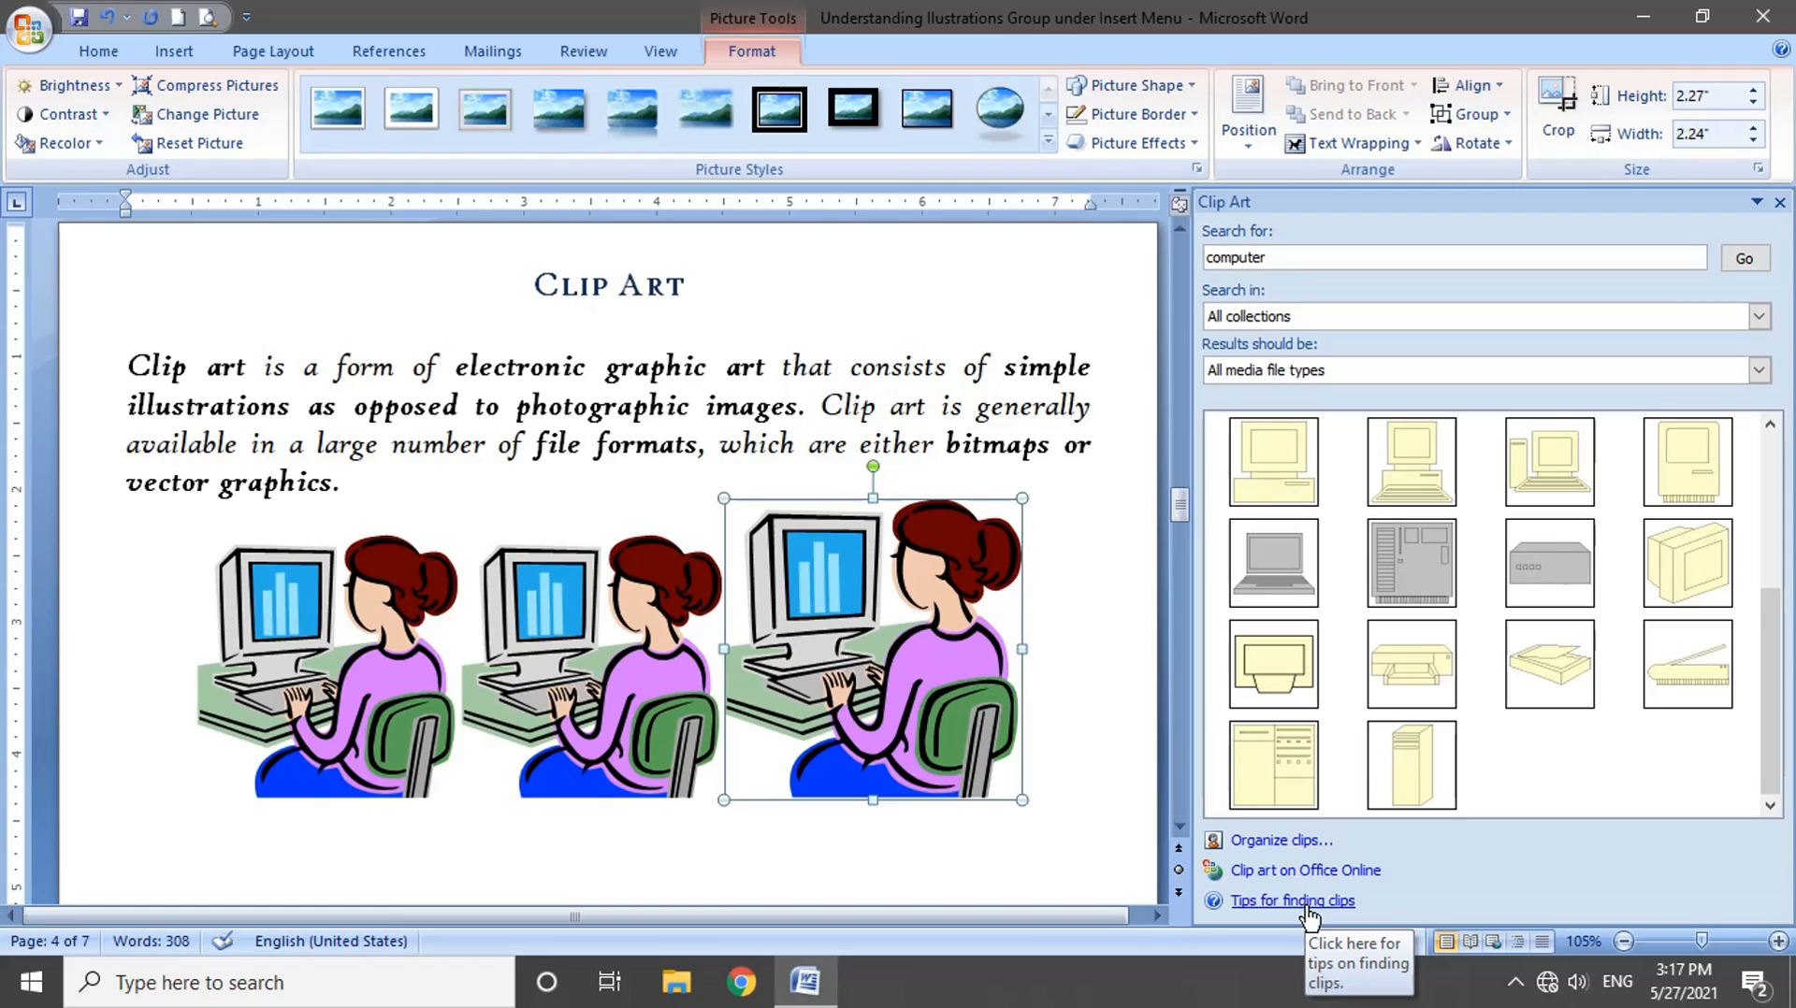
mouse_move(1644, 553)
left_click(1779, 202)
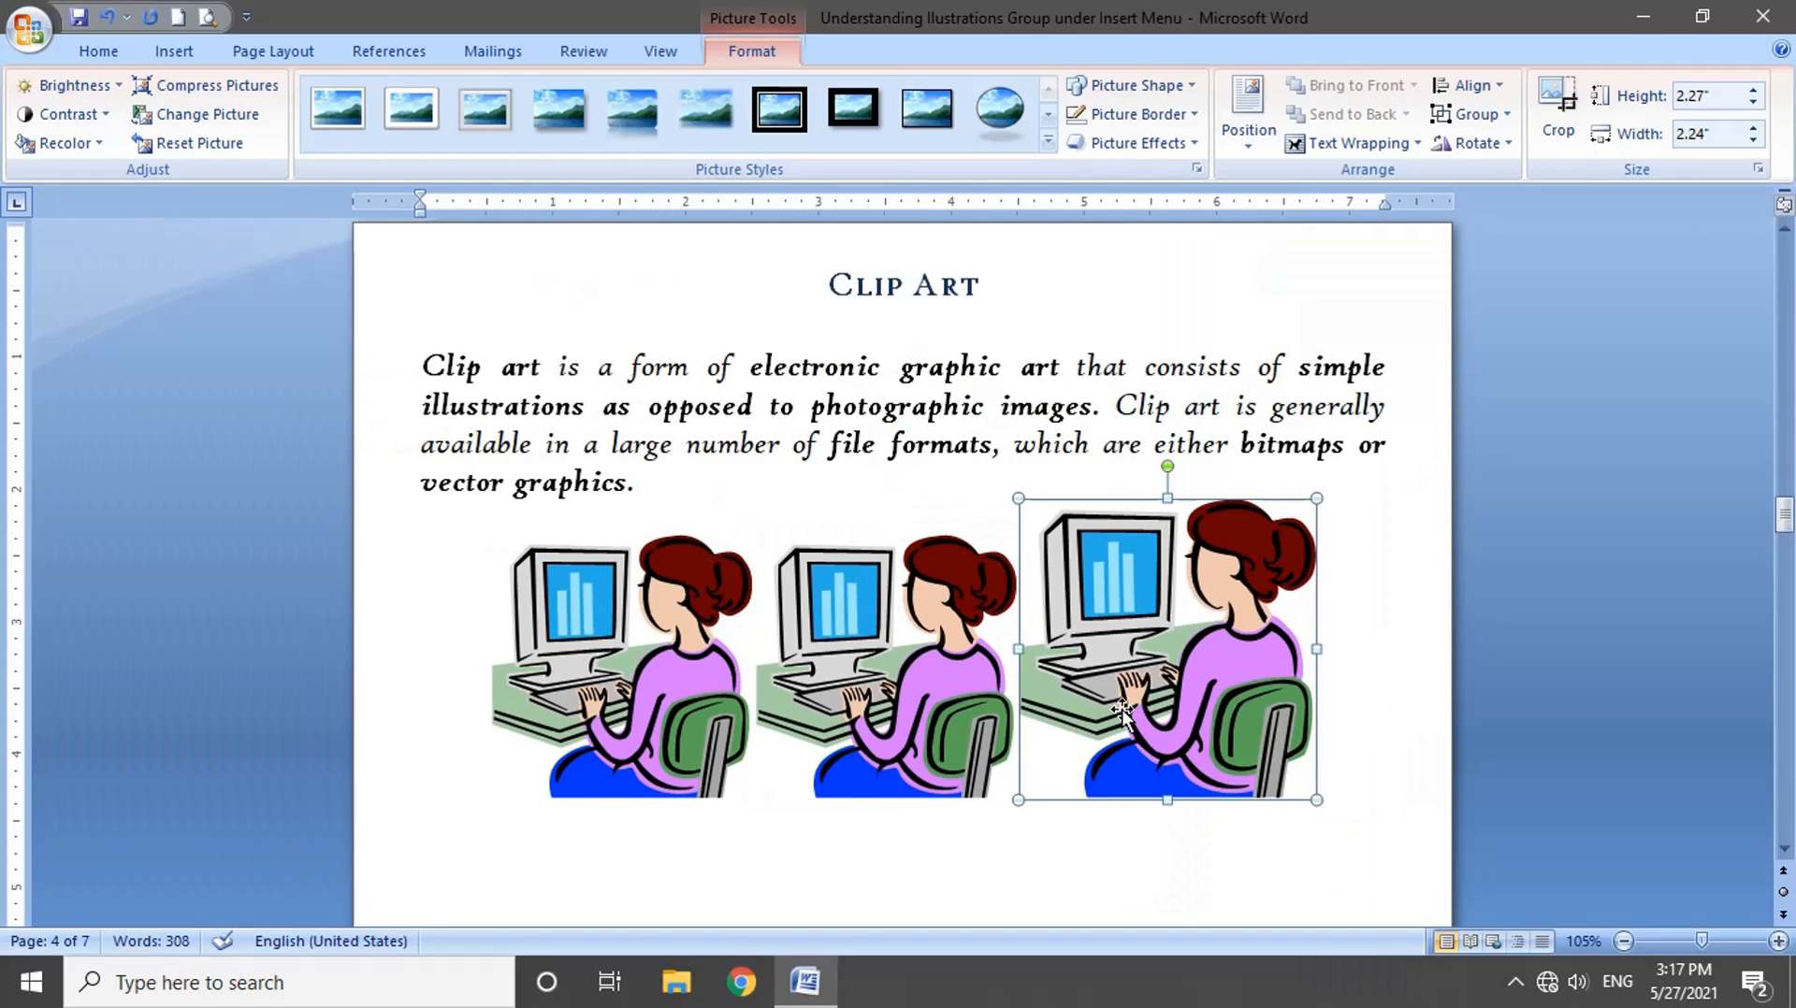